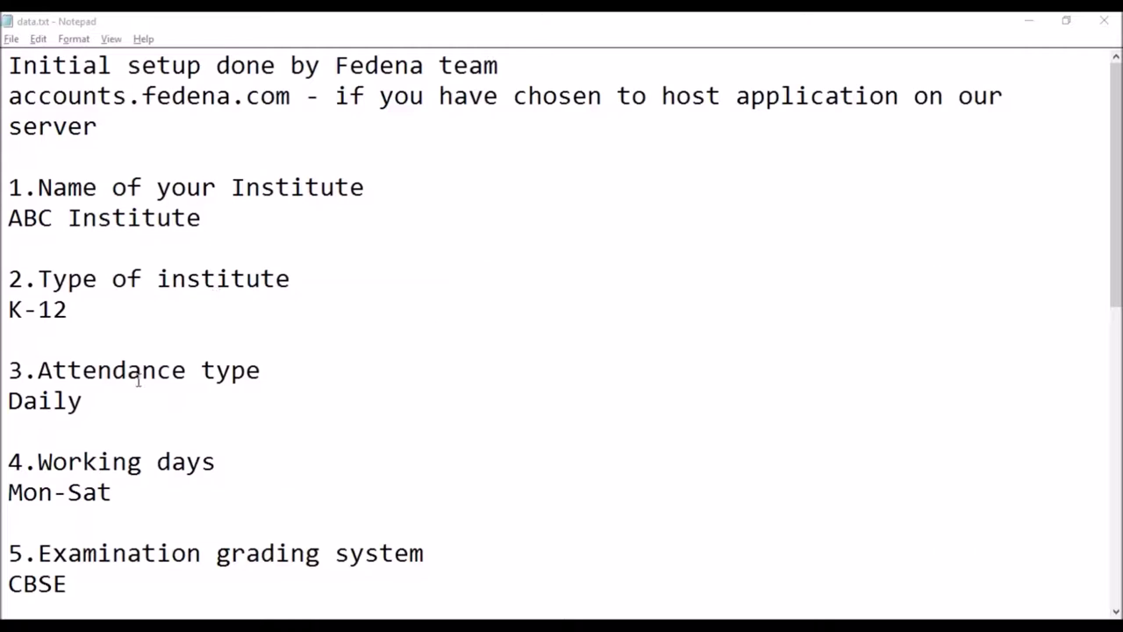
- Review the data.txt notes, select the accounts.fedena.com address, and bring up the Fedena Schools page
scroll(207, 397, down, 5)
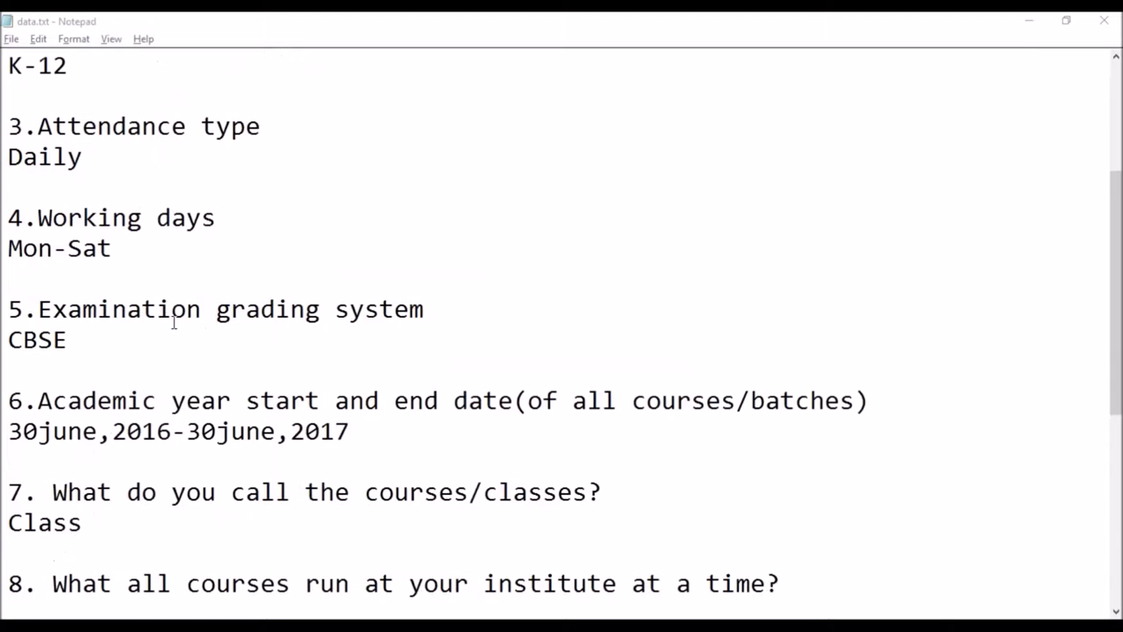
scroll(180, 325, up, 5)
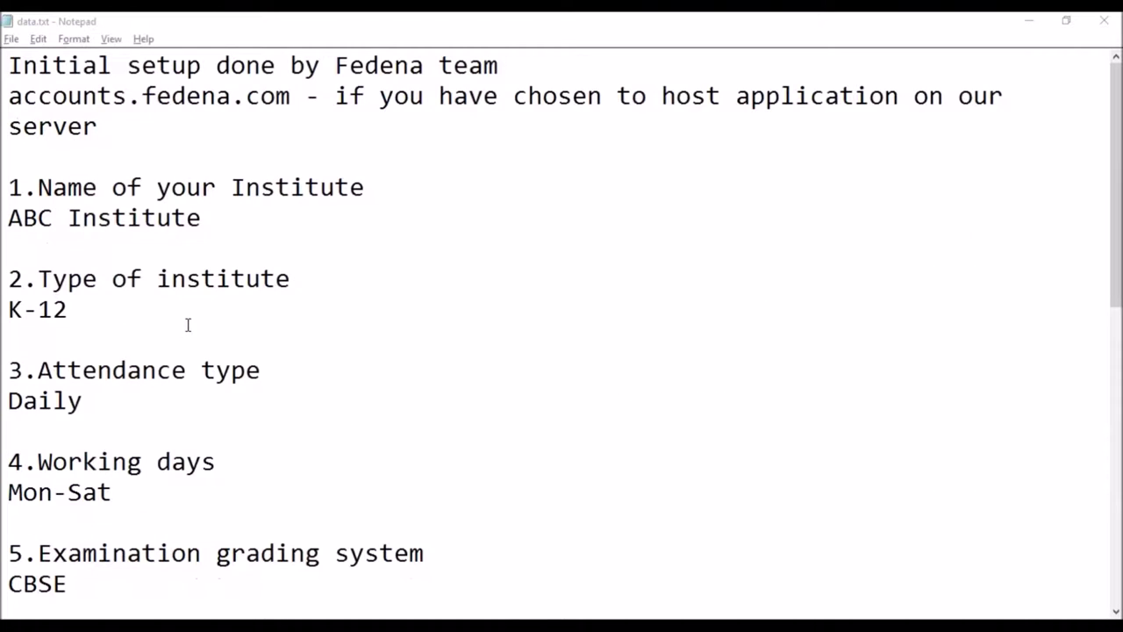
scroll(187, 325, down, 1)
scroll(187, 324, down, 6)
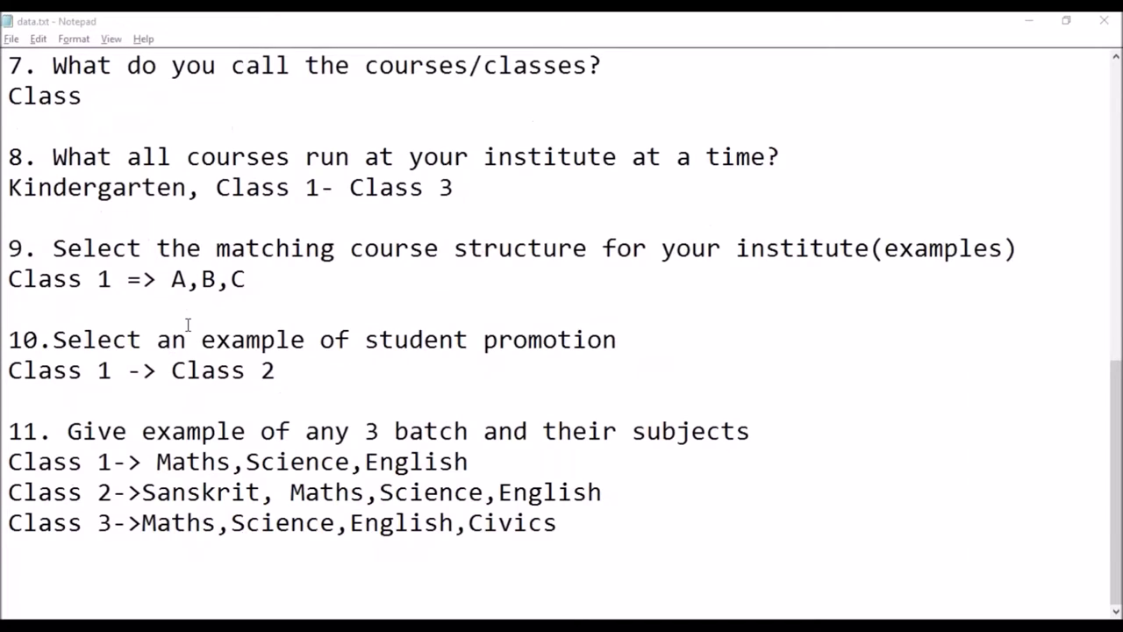
scroll(187, 325, up, 7)
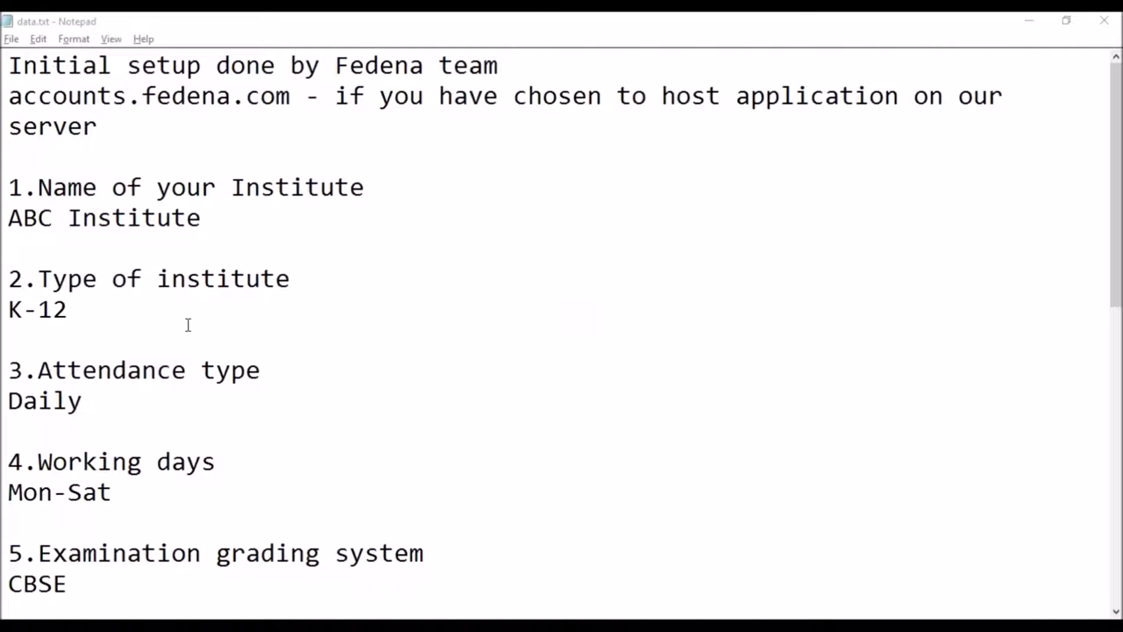
drag(291, 95, 11, 98)
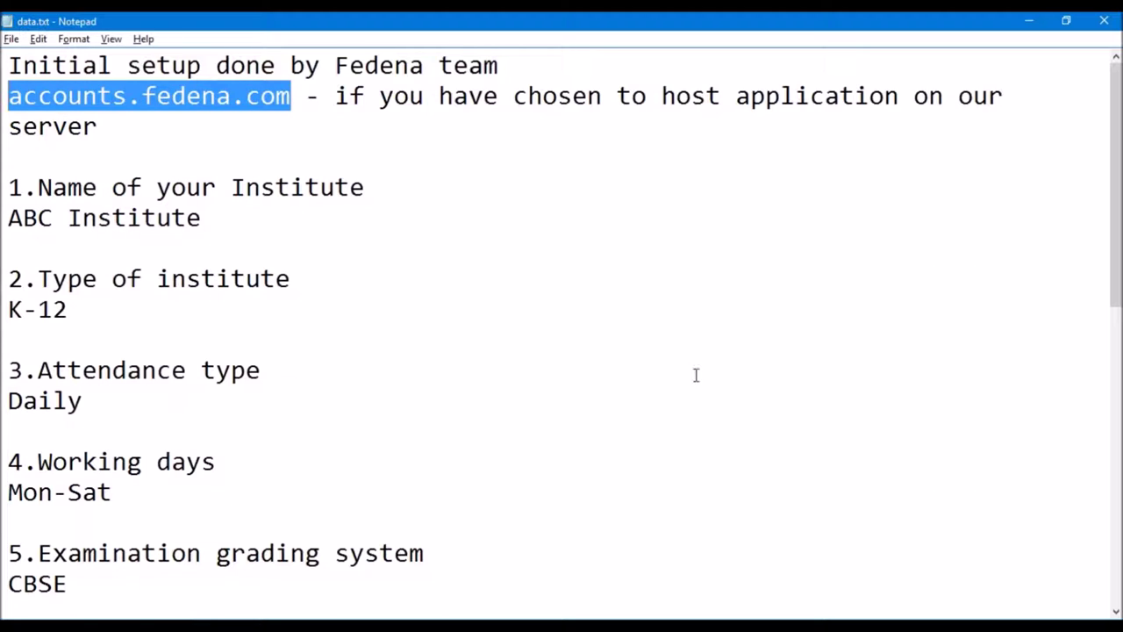
click(154, 619)
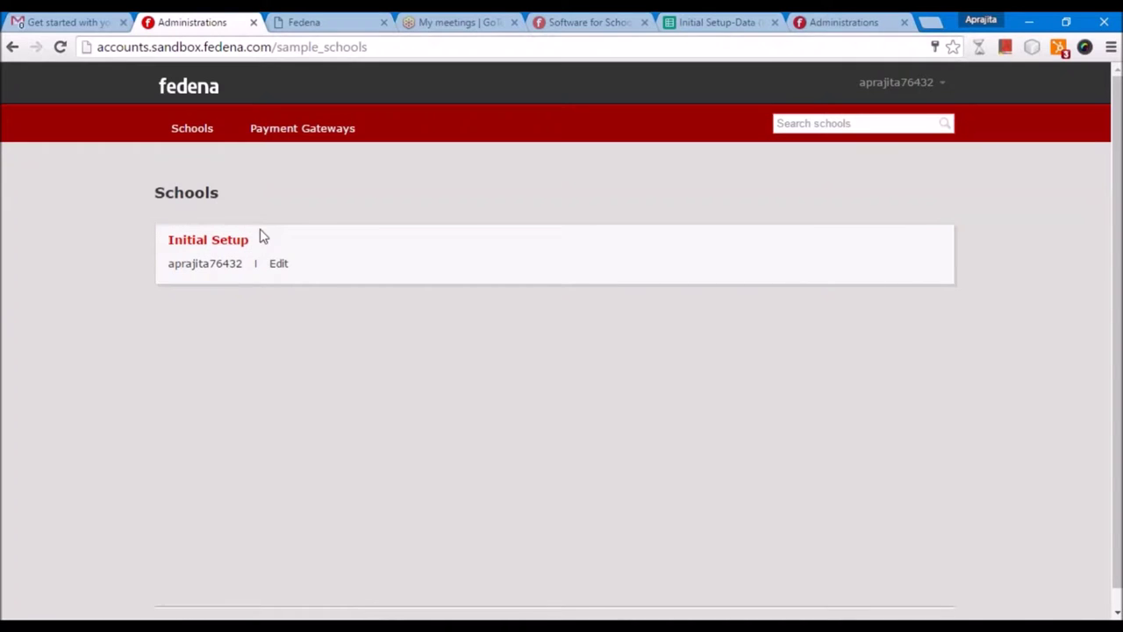
- Note ABC Institute in the setup notes, then open the Initial Setup school for editing
click(193, 606)
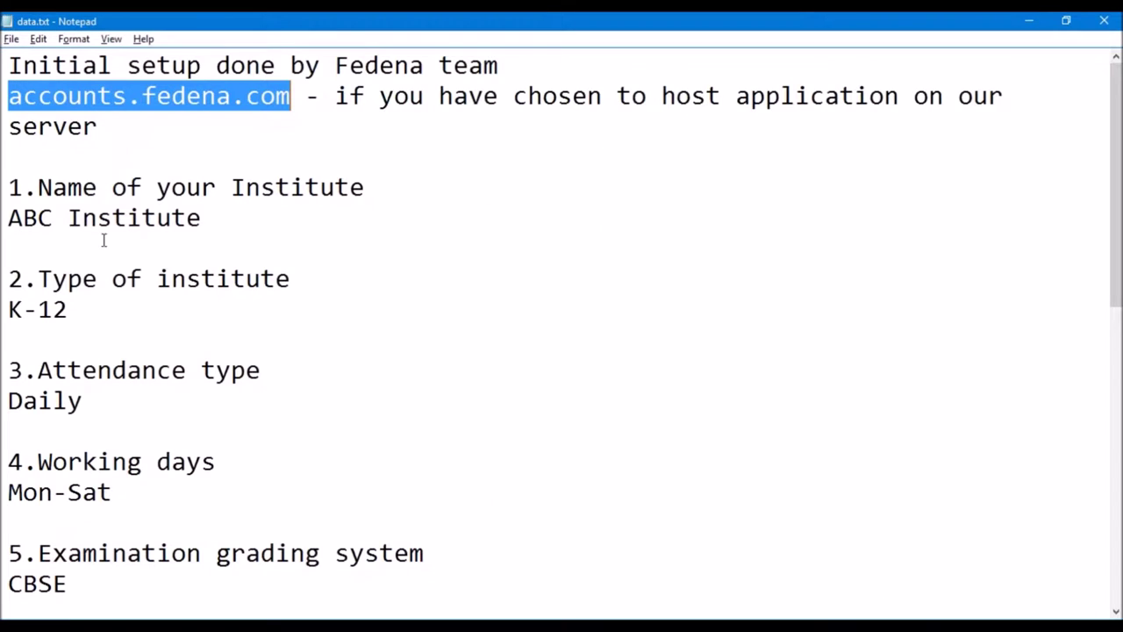
drag(8, 243, 5, 211)
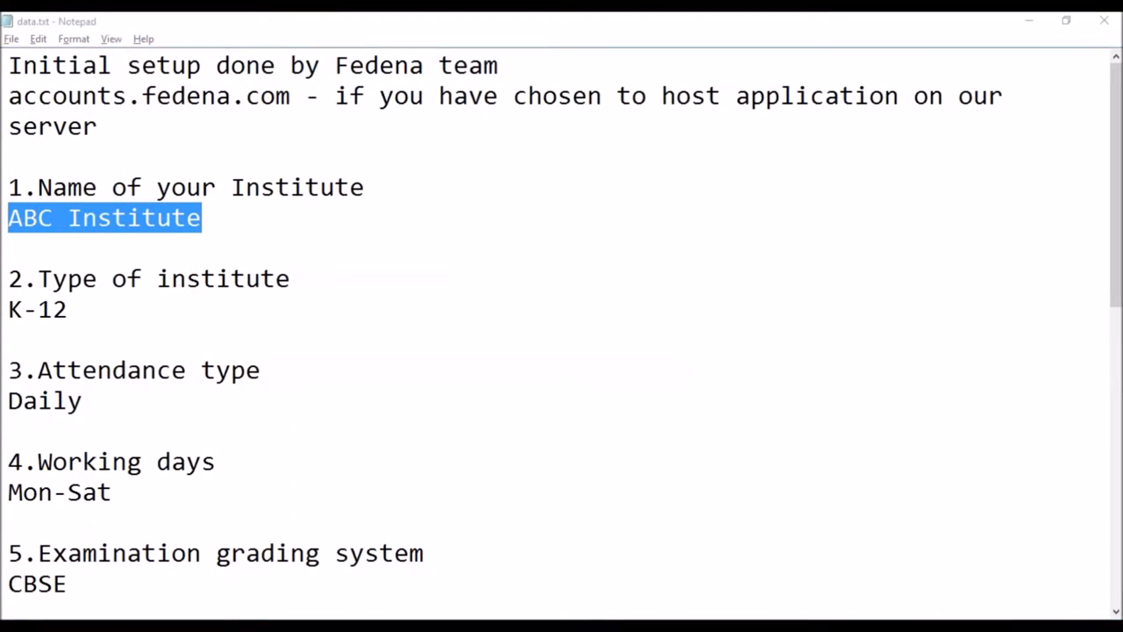
click(136, 615)
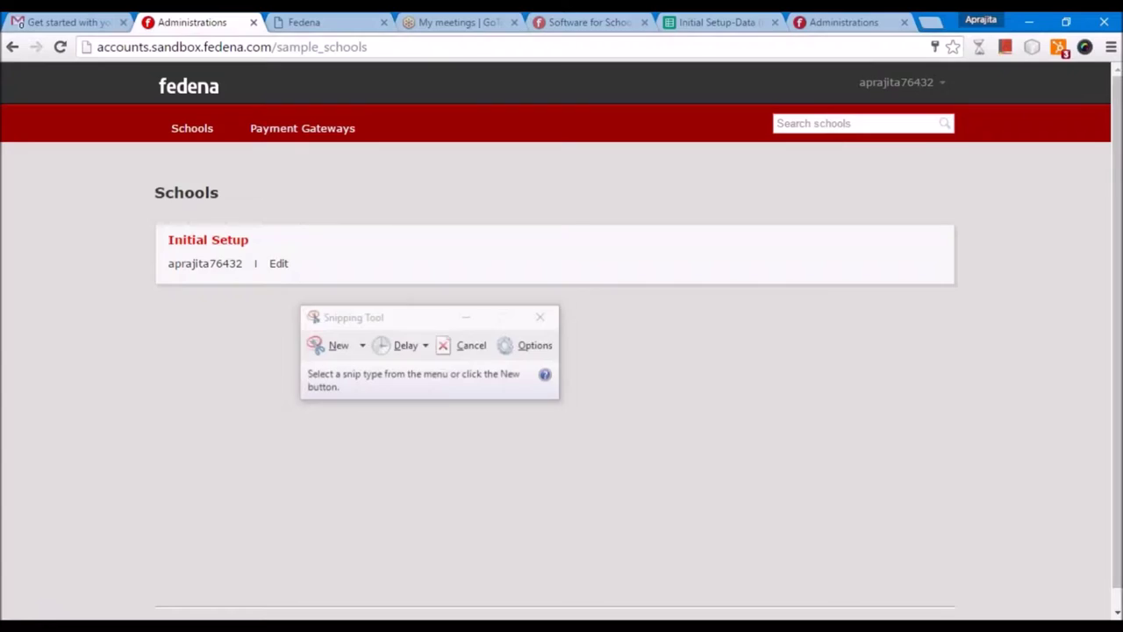
click(1044, 199)
click(279, 264)
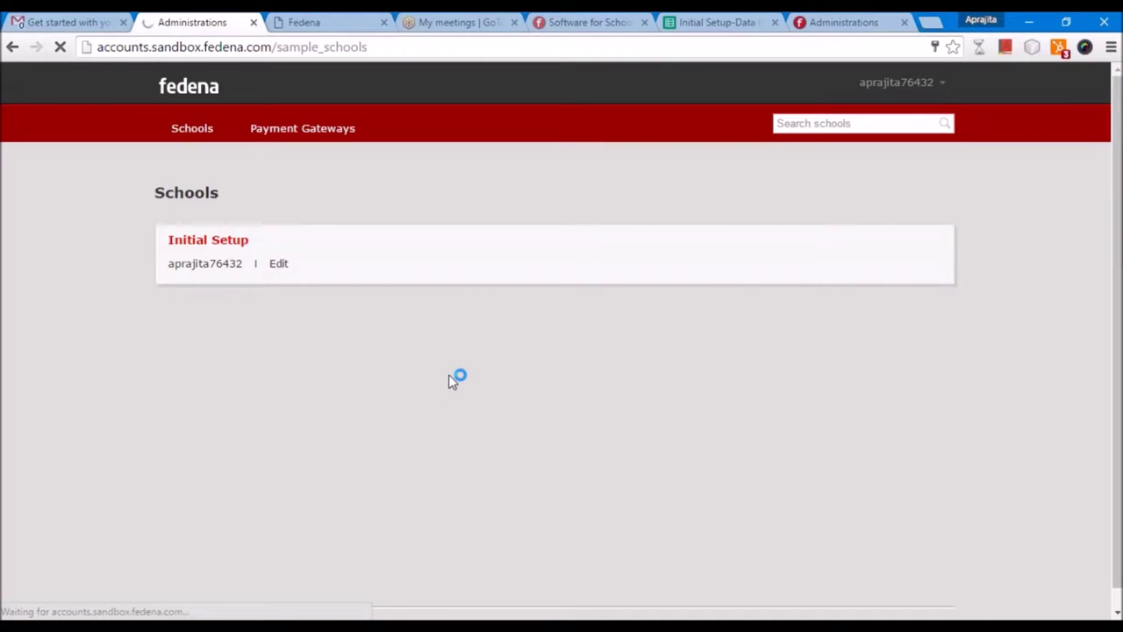
- Rename the school from Initial Setup to ABC School
click(407, 271)
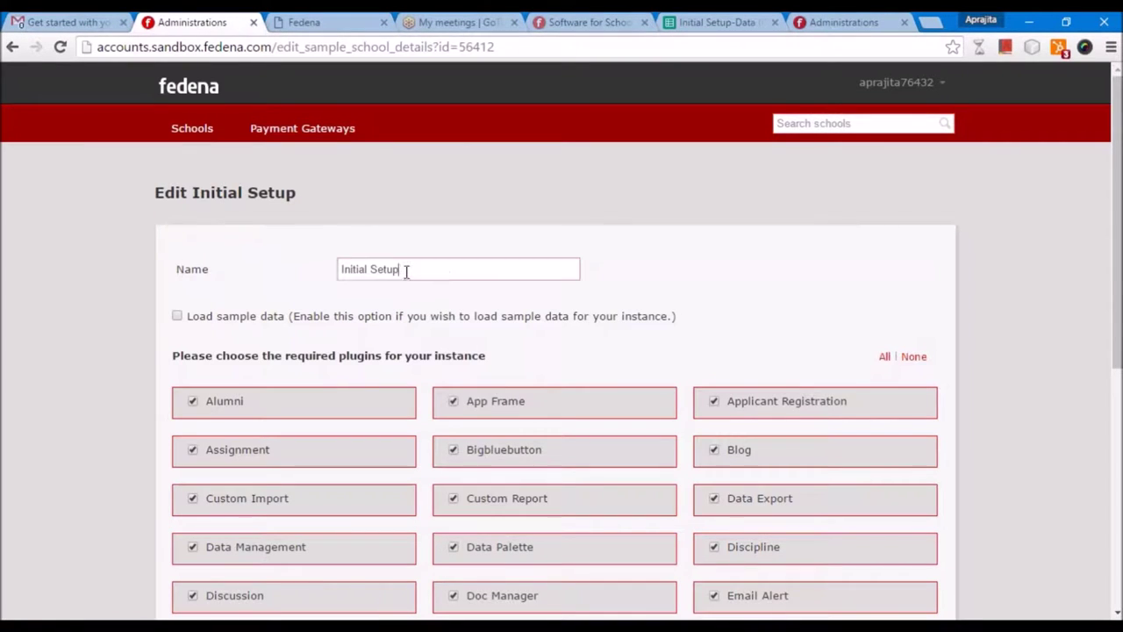
key(ctrl+a)
text(A)
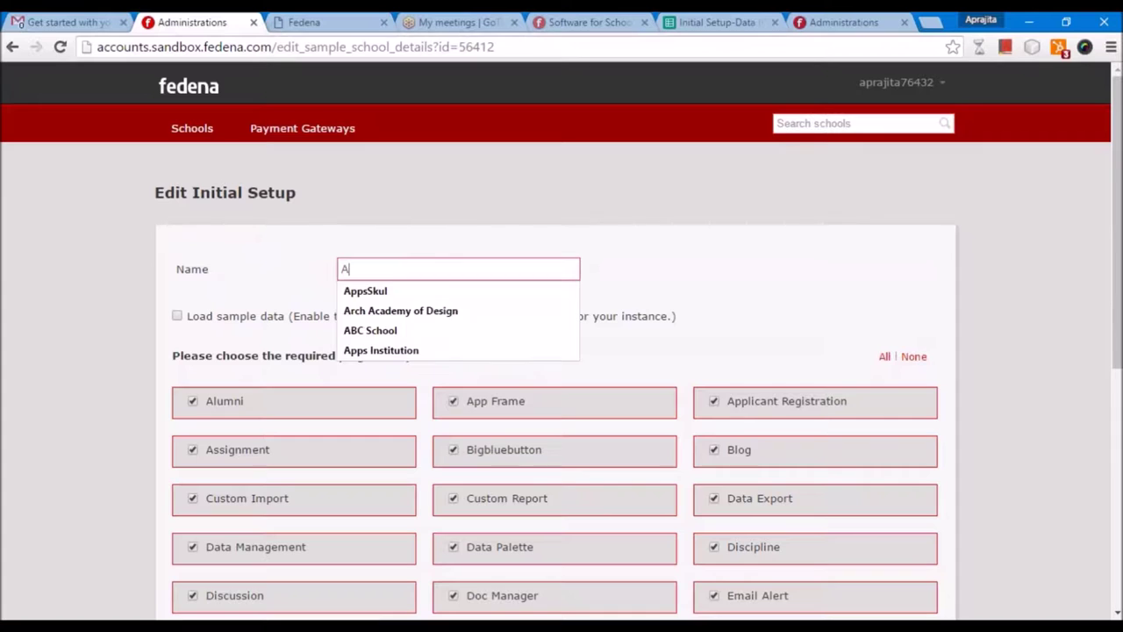
text(BC School)
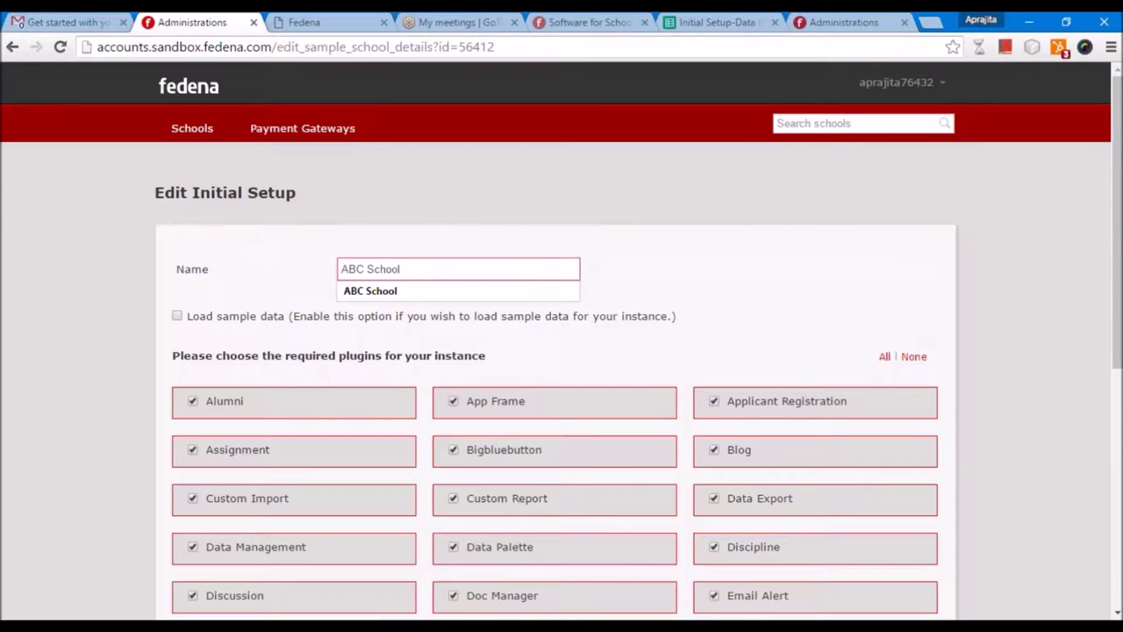
key(Escape)
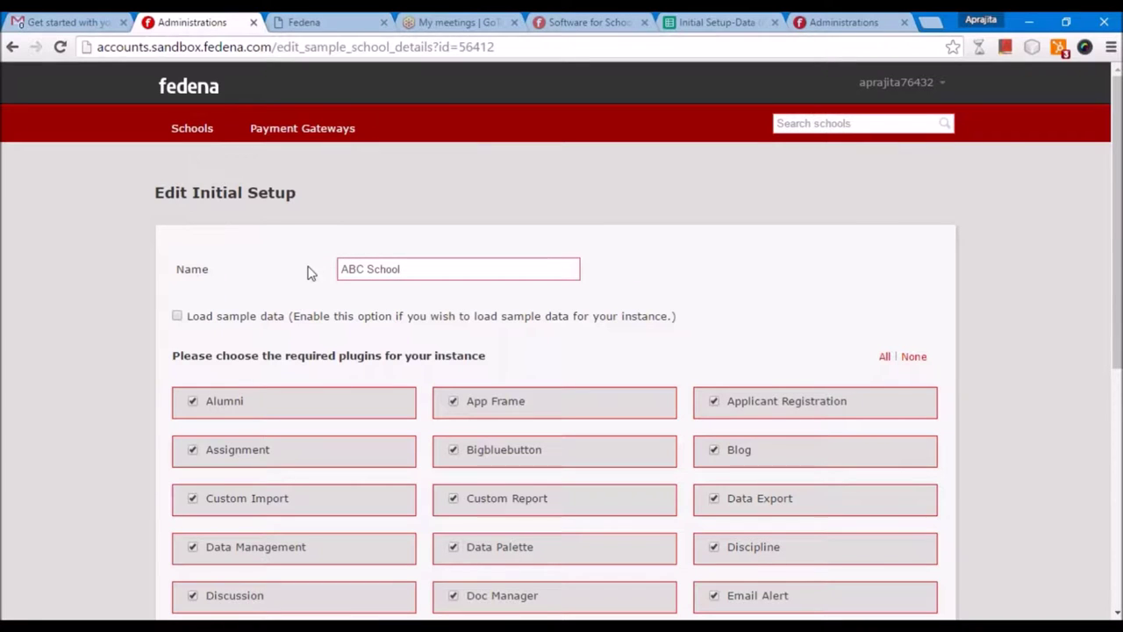
- Look over the plugin list on the school's edit form
scroll(531, 410, down, 2)
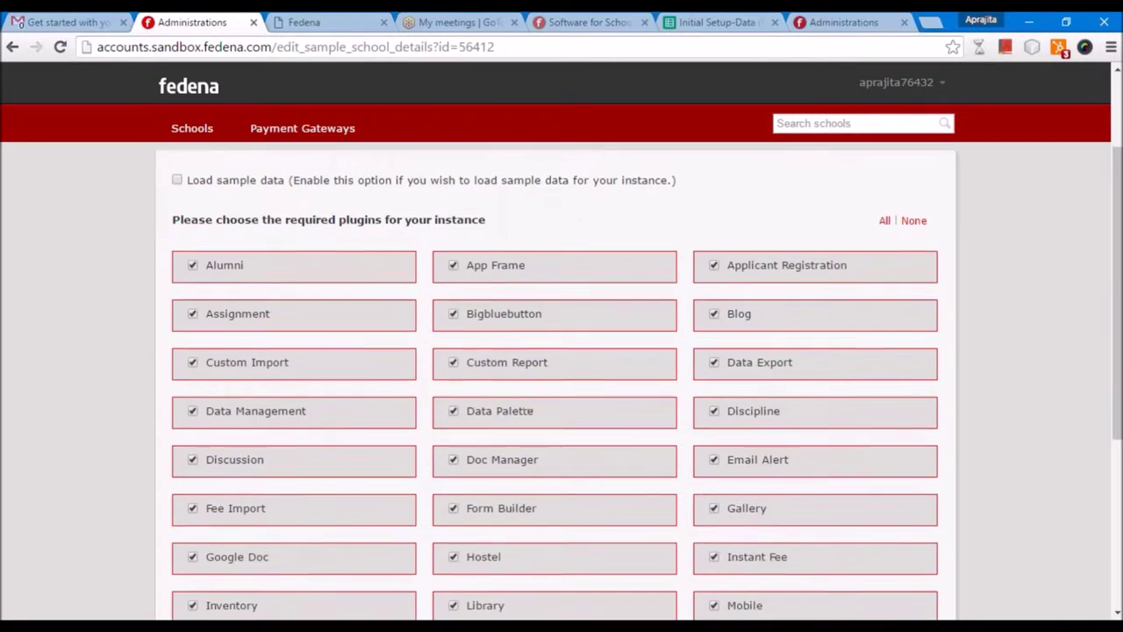
scroll(554, 386, down, 1)
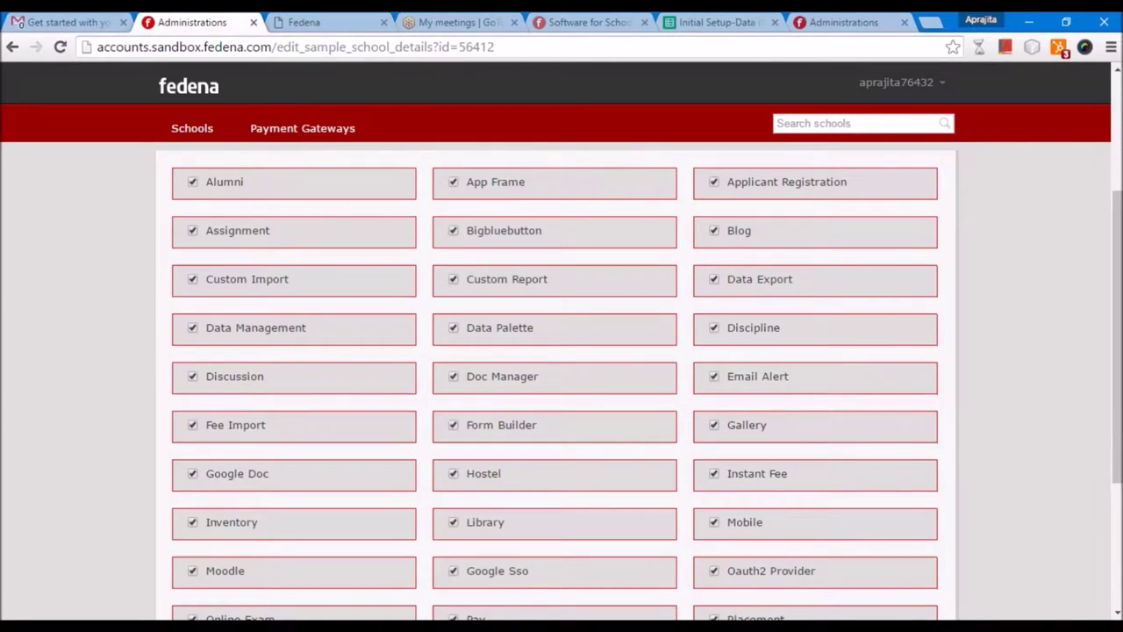
scroll(561, 386, up, 2)
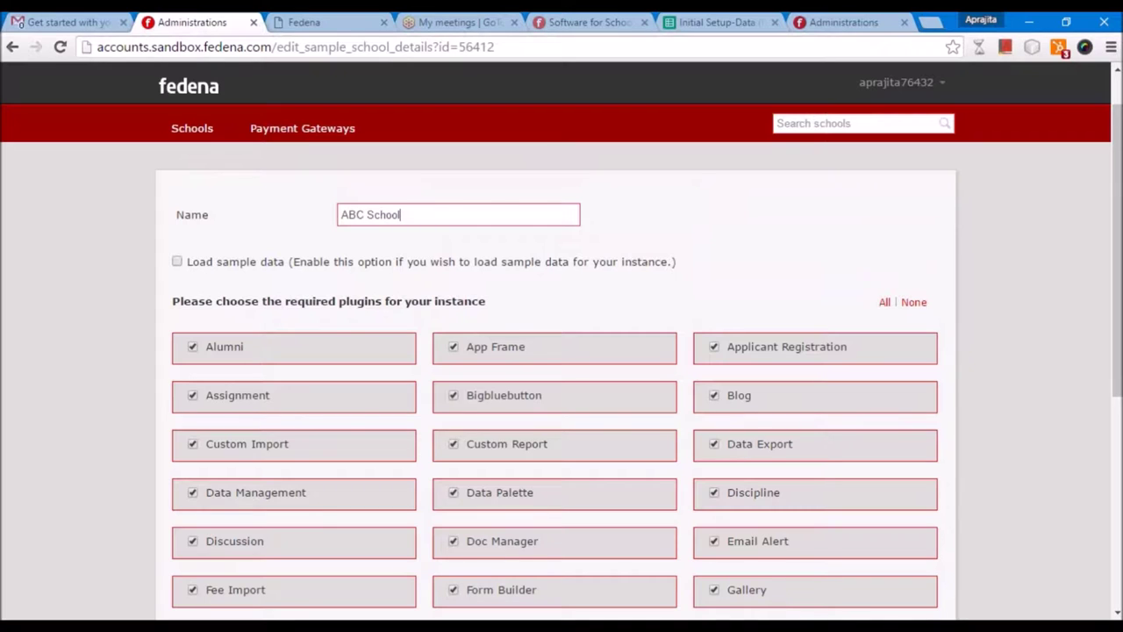
scroll(562, 378, down, 1)
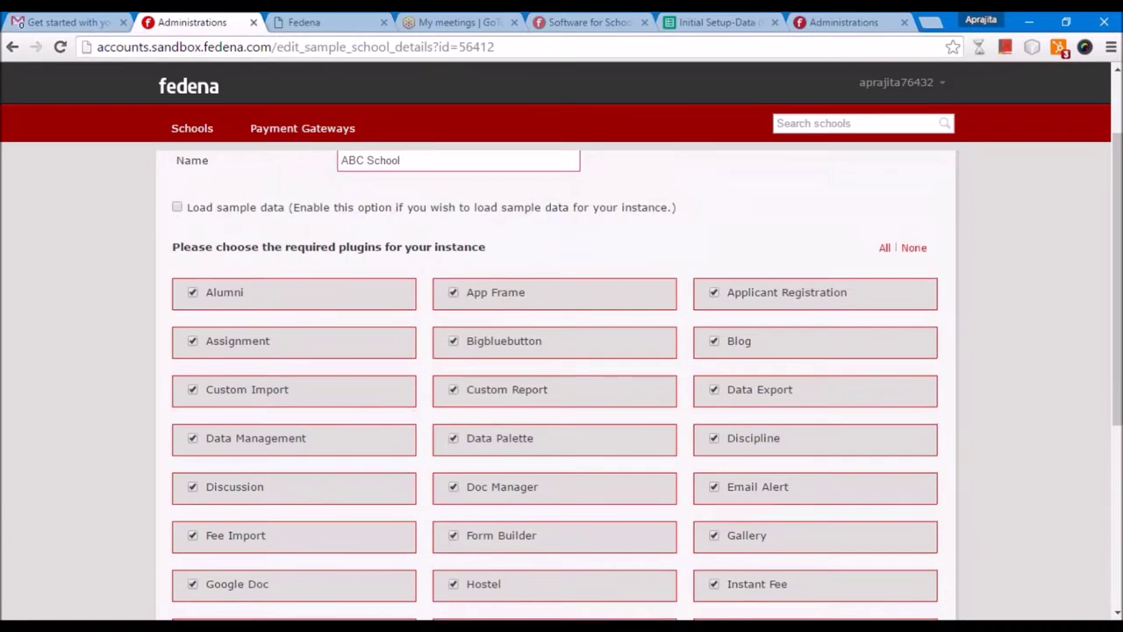
scroll(562, 377, up, 1)
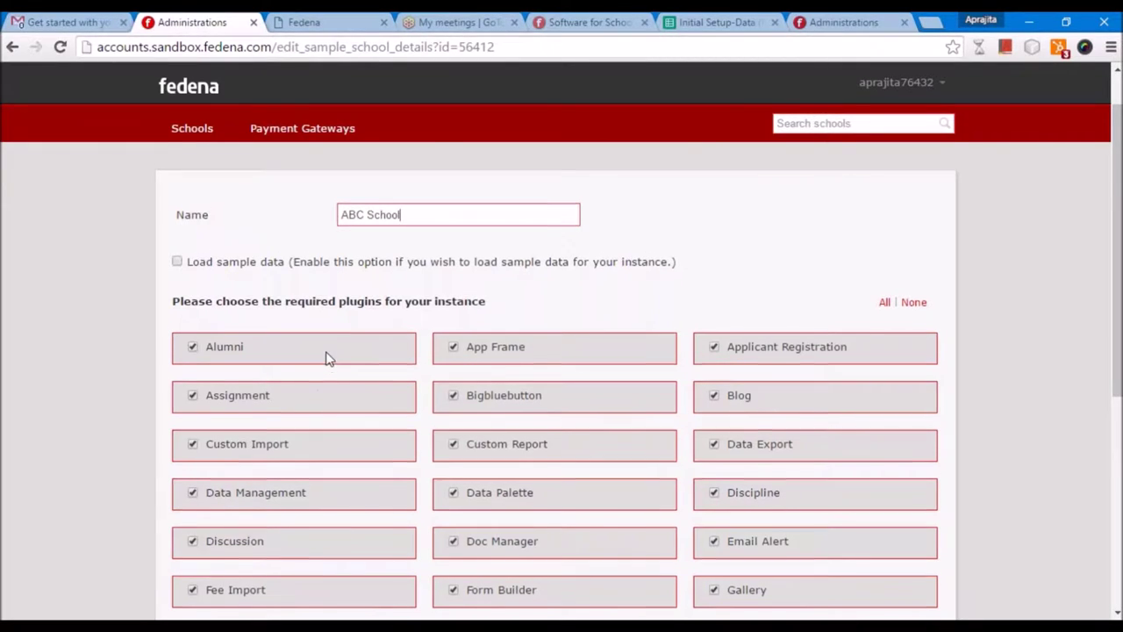
scroll(331, 356, down, 4)
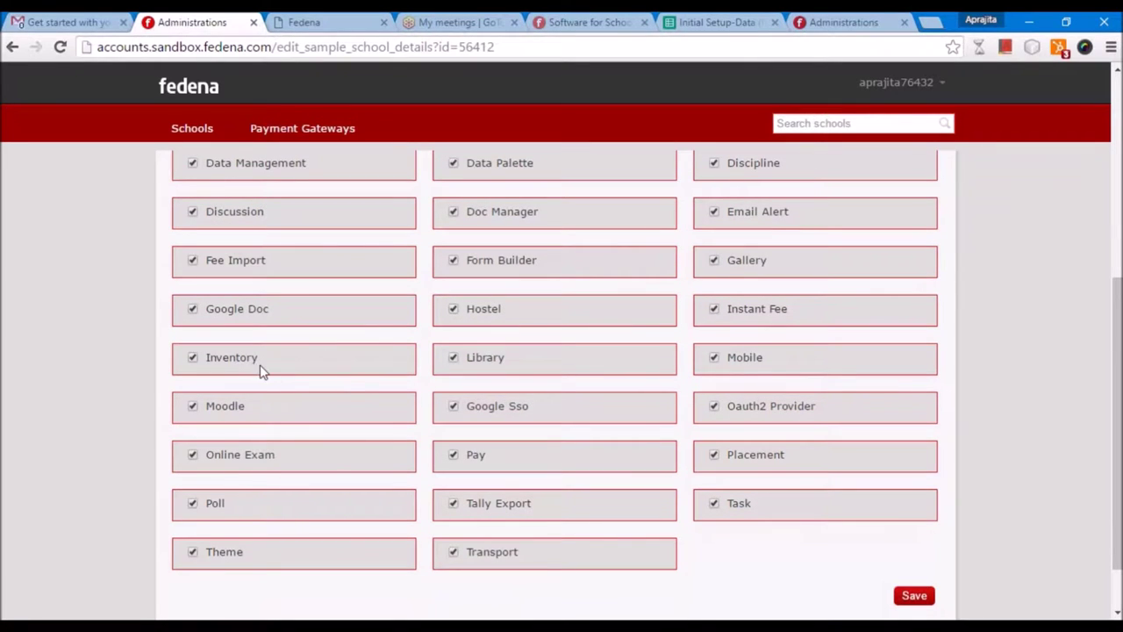
scroll(346, 392, up, 2)
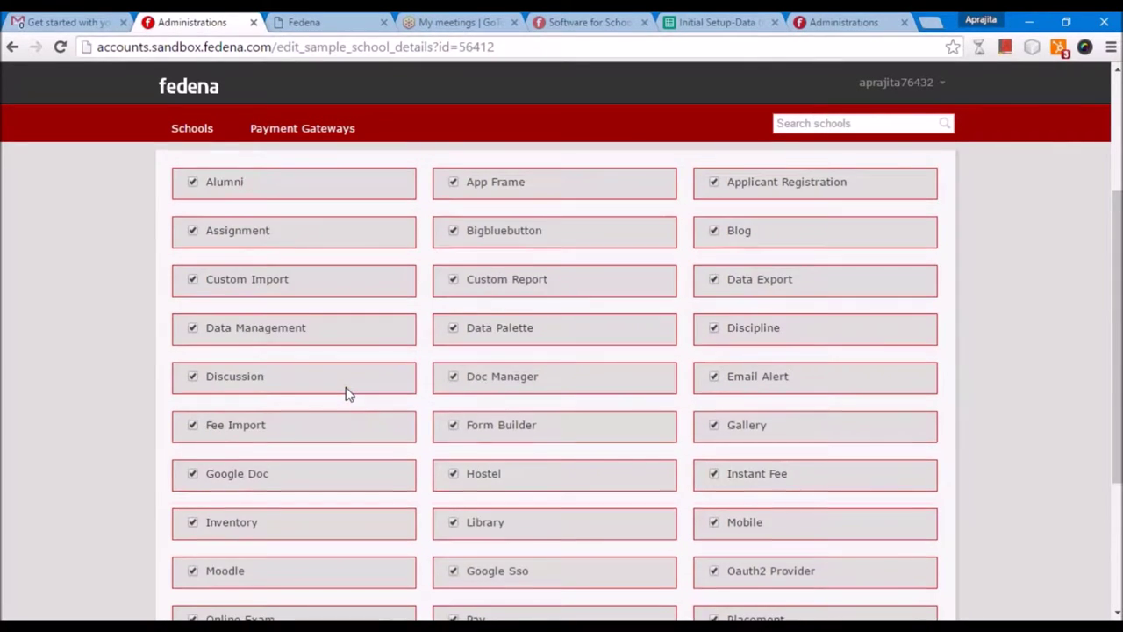
scroll(346, 394, up, 1)
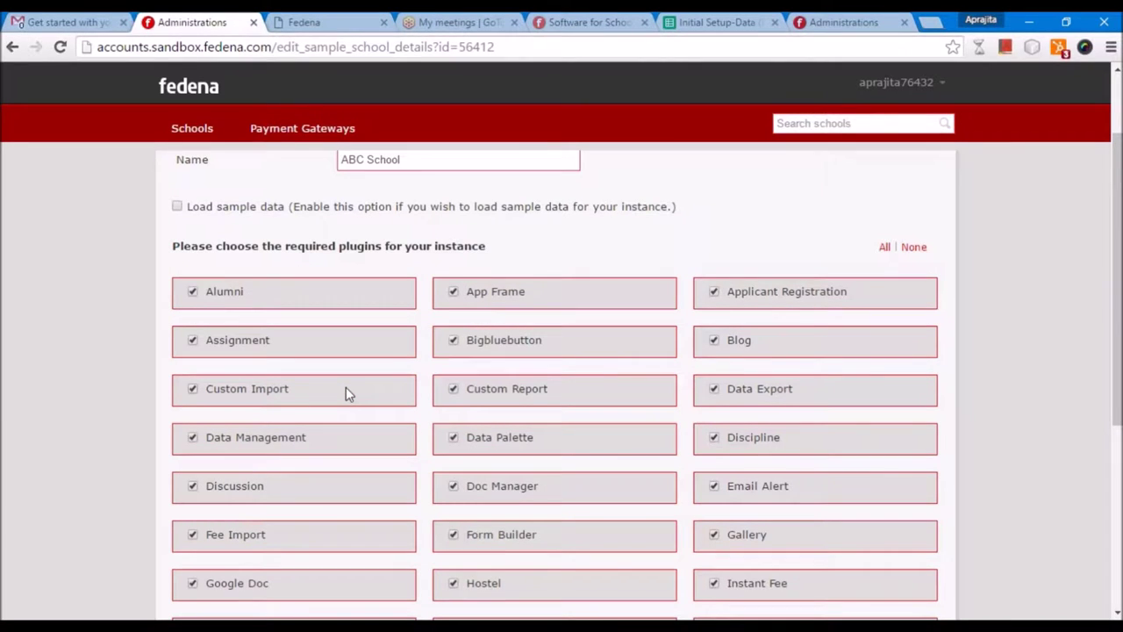
scroll(345, 394, down, 1)
scroll(883, 218, up, 2)
- Untick all plugins and enable only the Data Palette plugin
click(923, 311)
scroll(633, 383, down, 3)
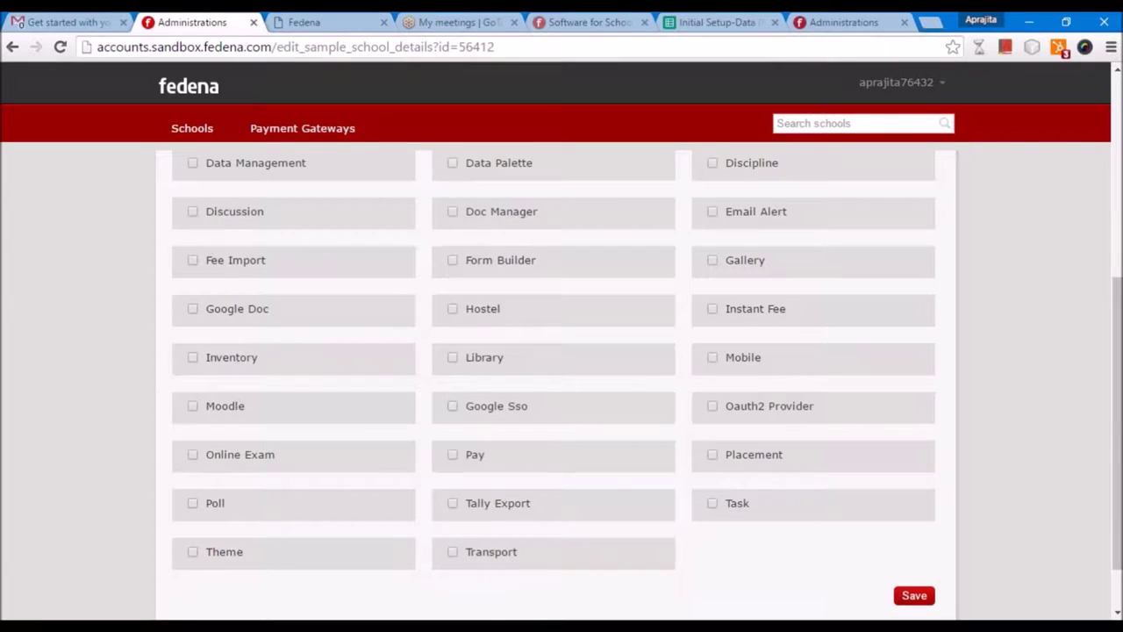
scroll(441, 339, up, 1)
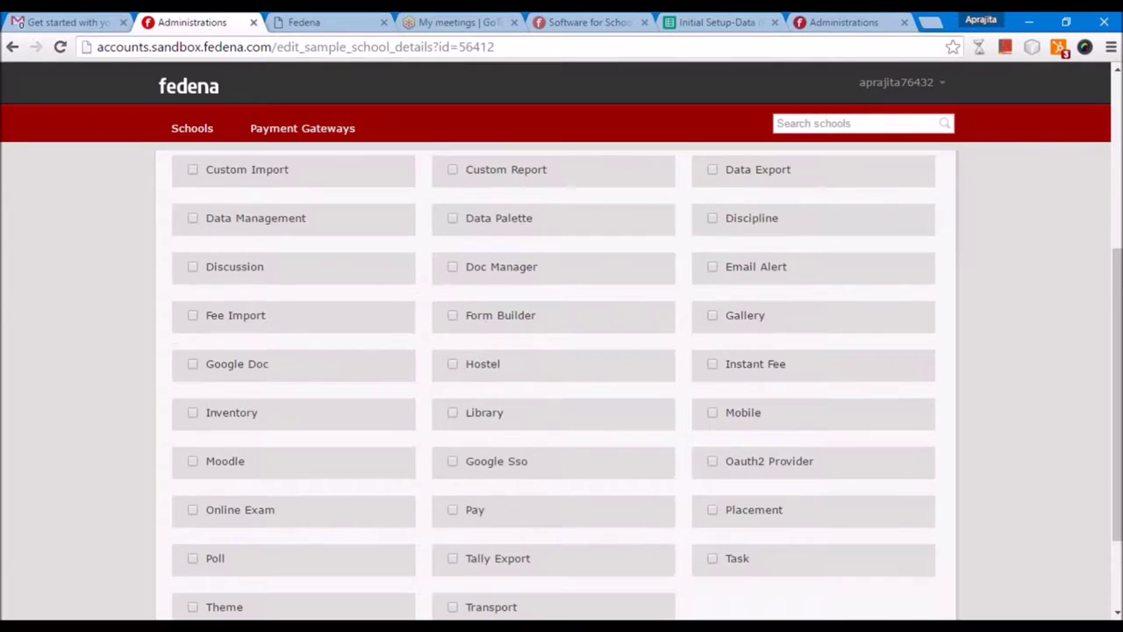
click(450, 219)
- Check the plugin list to confirm Data Palette is the only one selected
scroll(599, 439, up, 5)
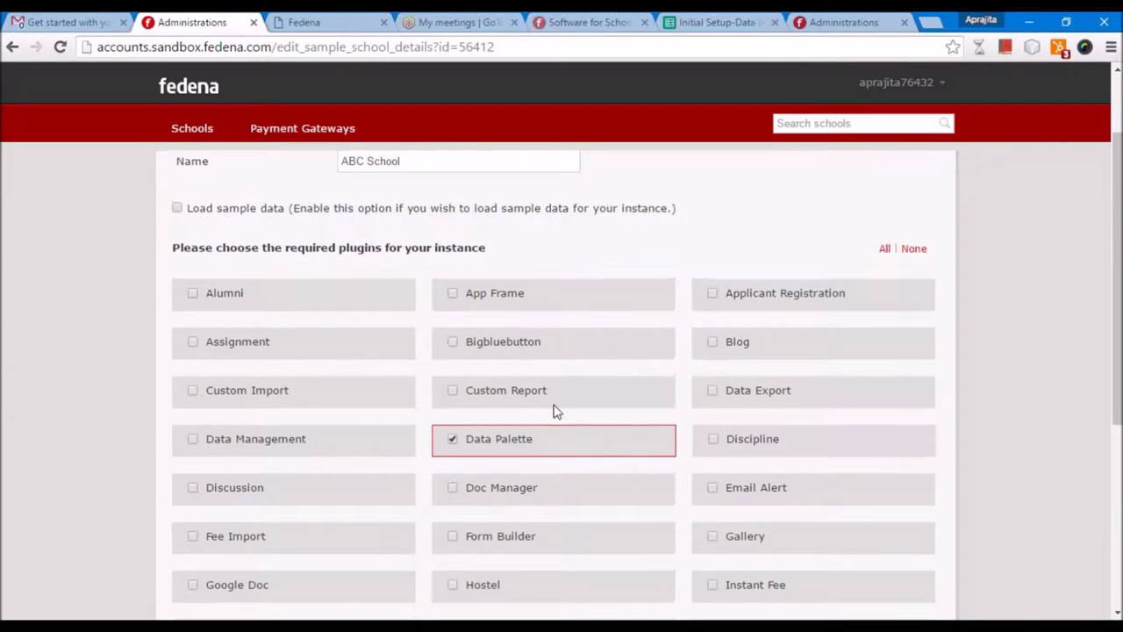
scroll(446, 251, up, 2)
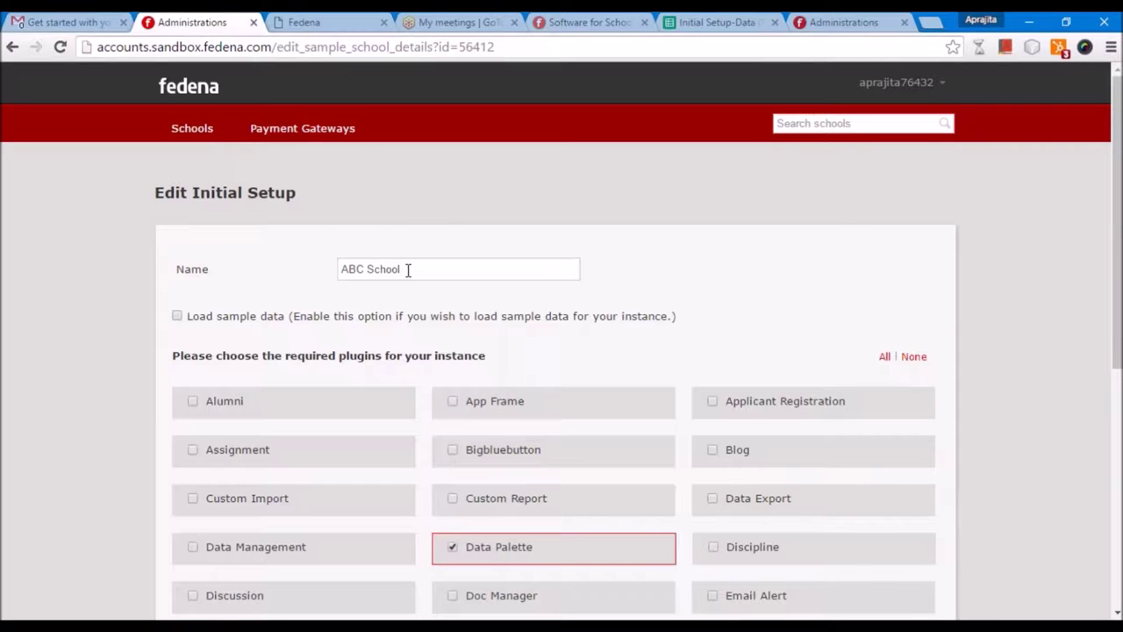
scroll(446, 321, down, 5)
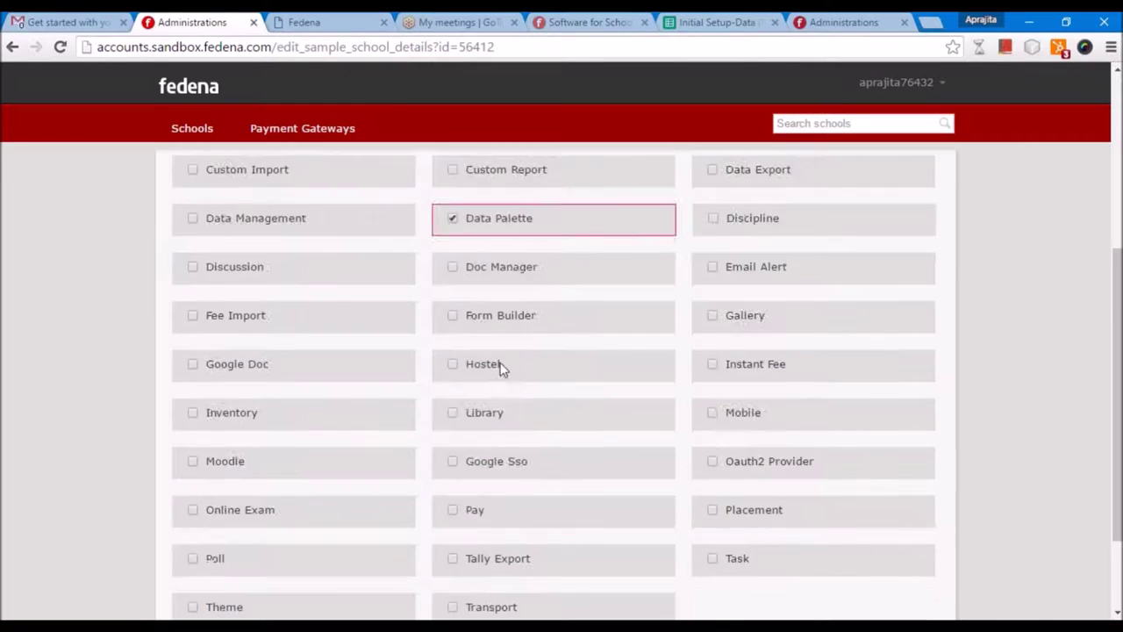
scroll(519, 328, up, 2)
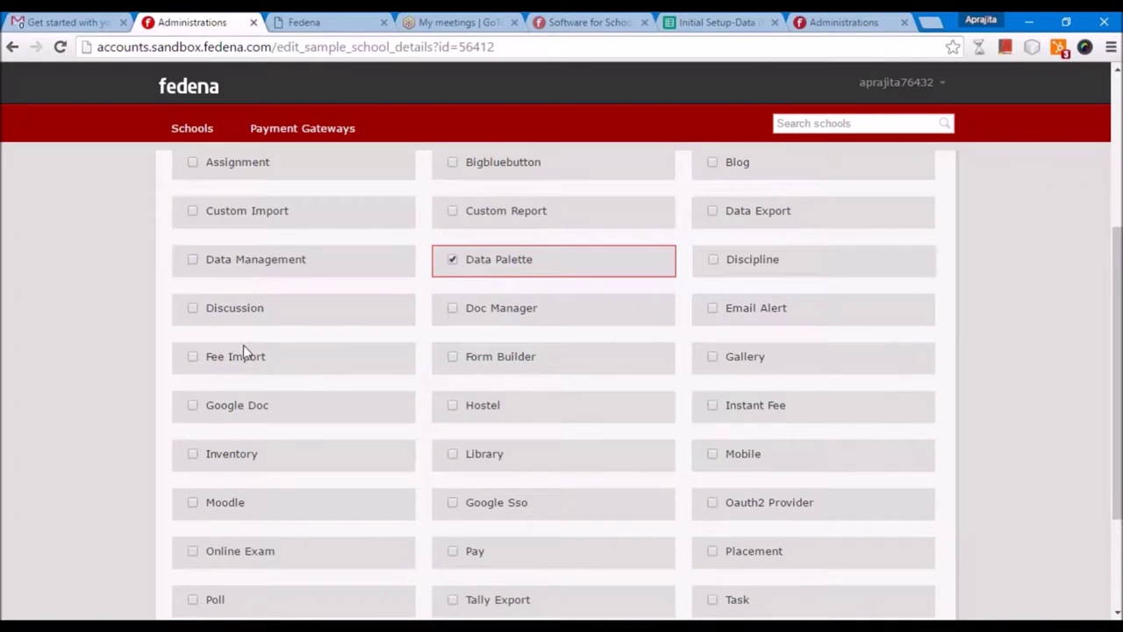
scroll(331, 318, up, 1)
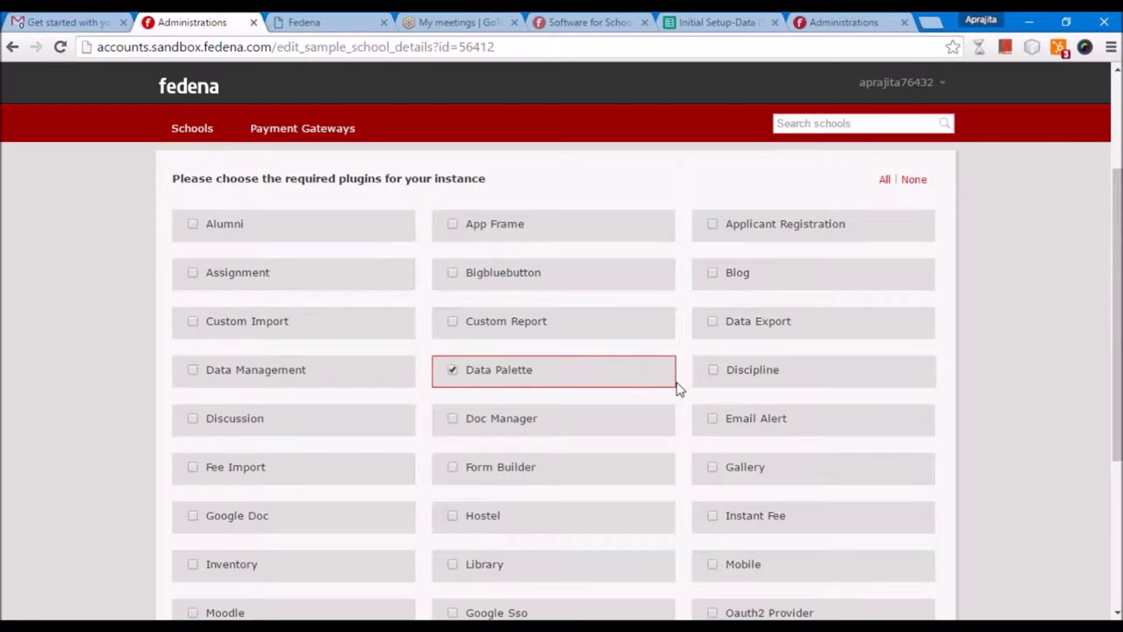
scroll(313, 422, down, 2)
scroll(614, 412, down, 1)
scroll(546, 457, up, 3)
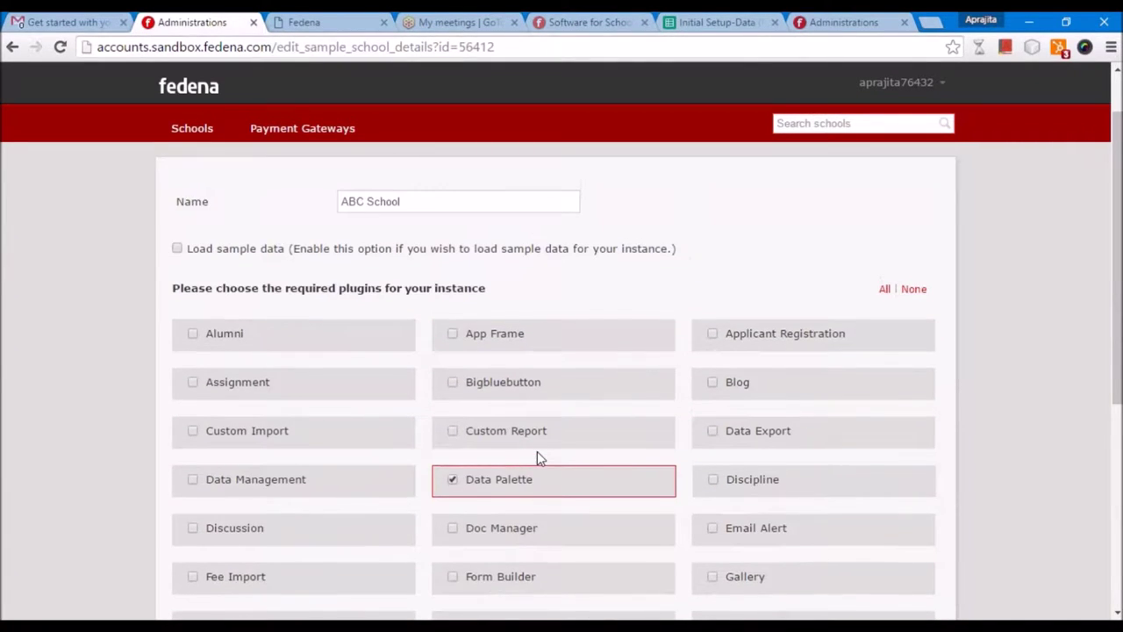
scroll(537, 451, up, 1)
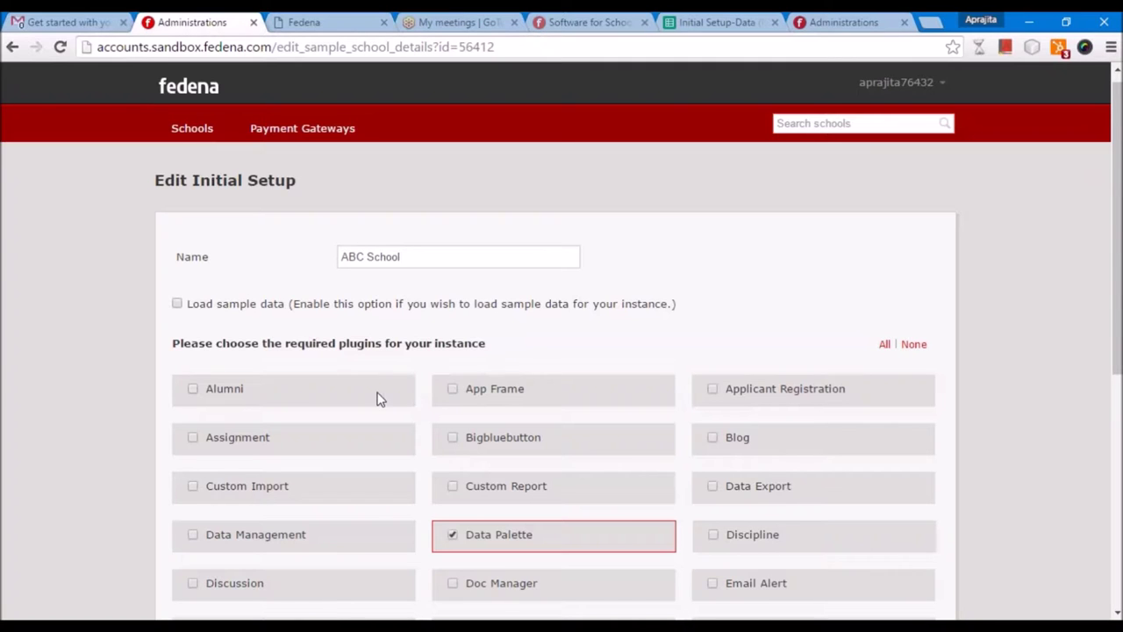
scroll(451, 480, down, 3)
scroll(759, 559, down, 1)
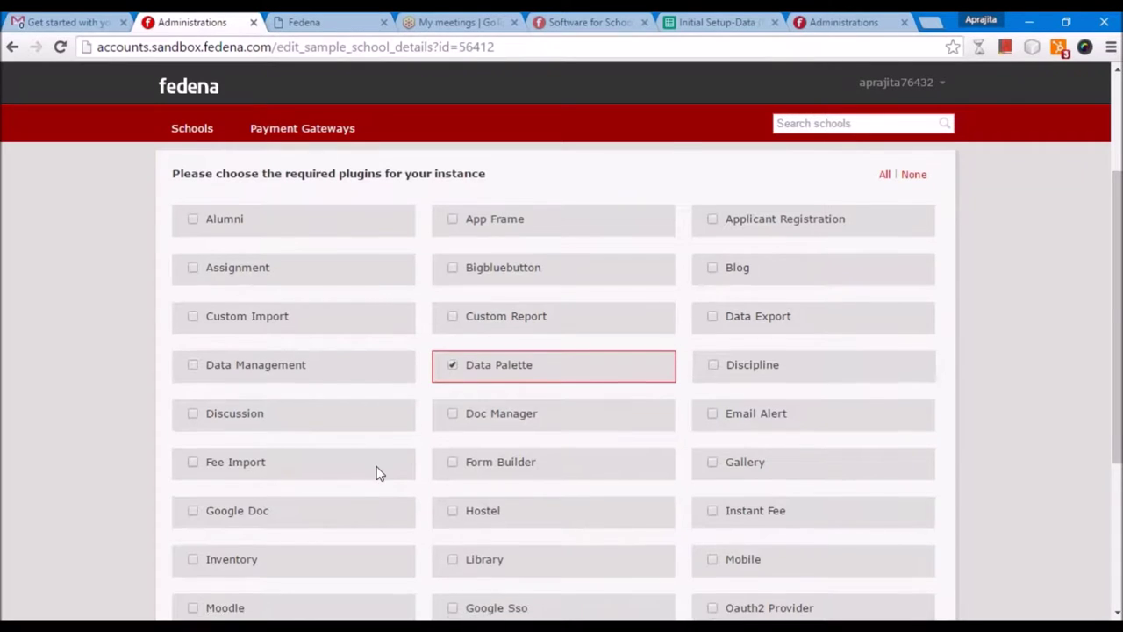
scroll(386, 470, down, 3)
- Save ABC School's plugin selection and go to the organisation's Initial Setup page
click(911, 529)
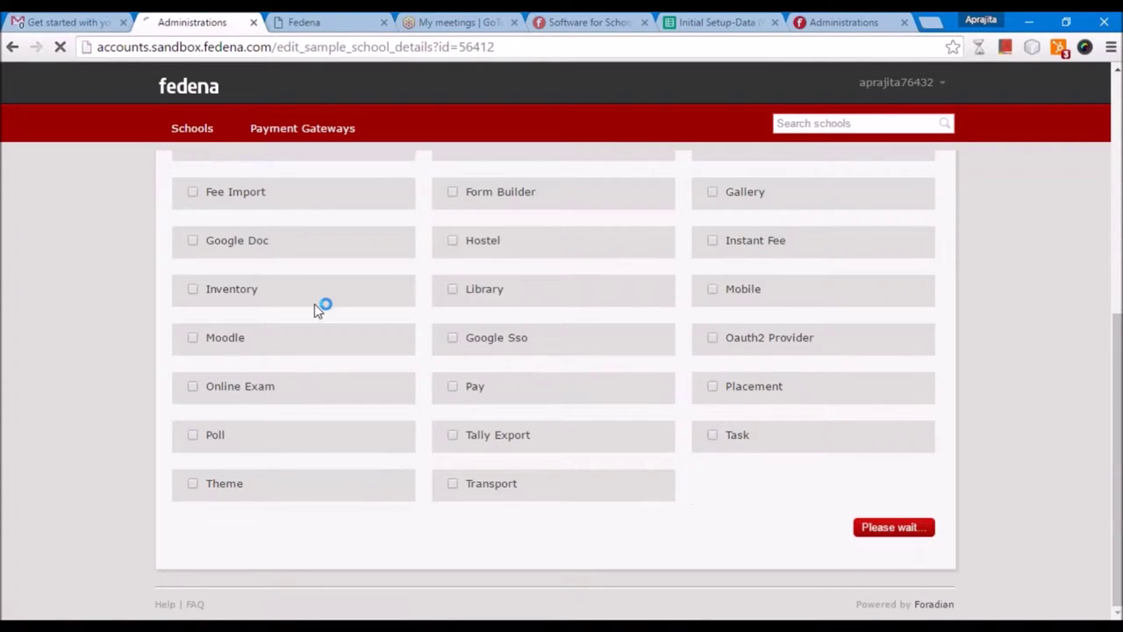
scroll(316, 303, up, 10)
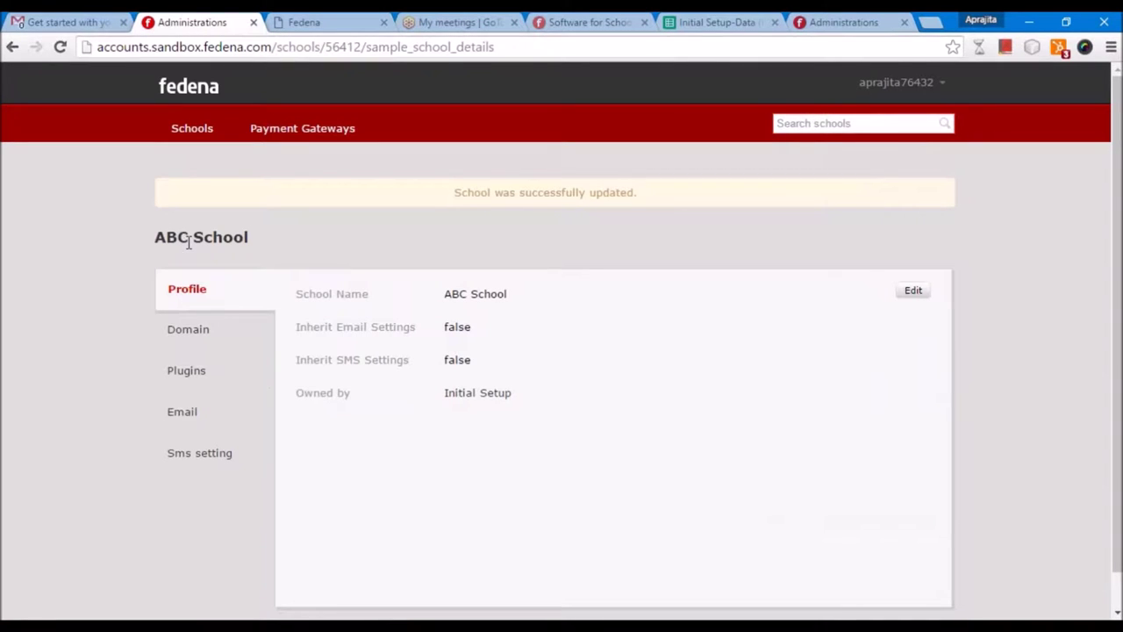
click(874, 82)
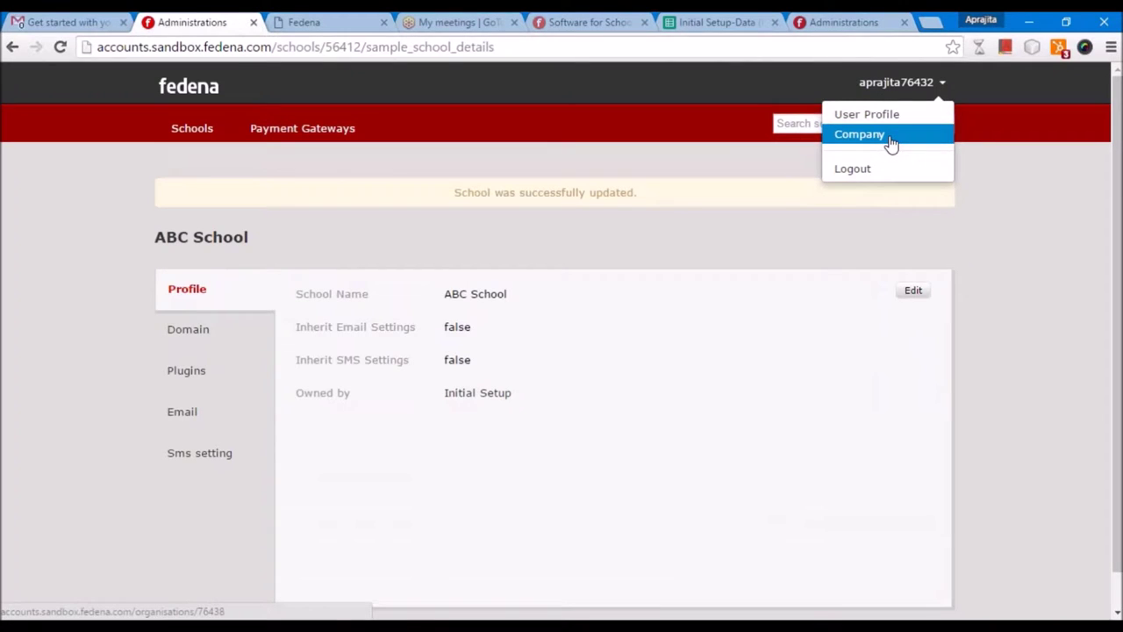
click(891, 143)
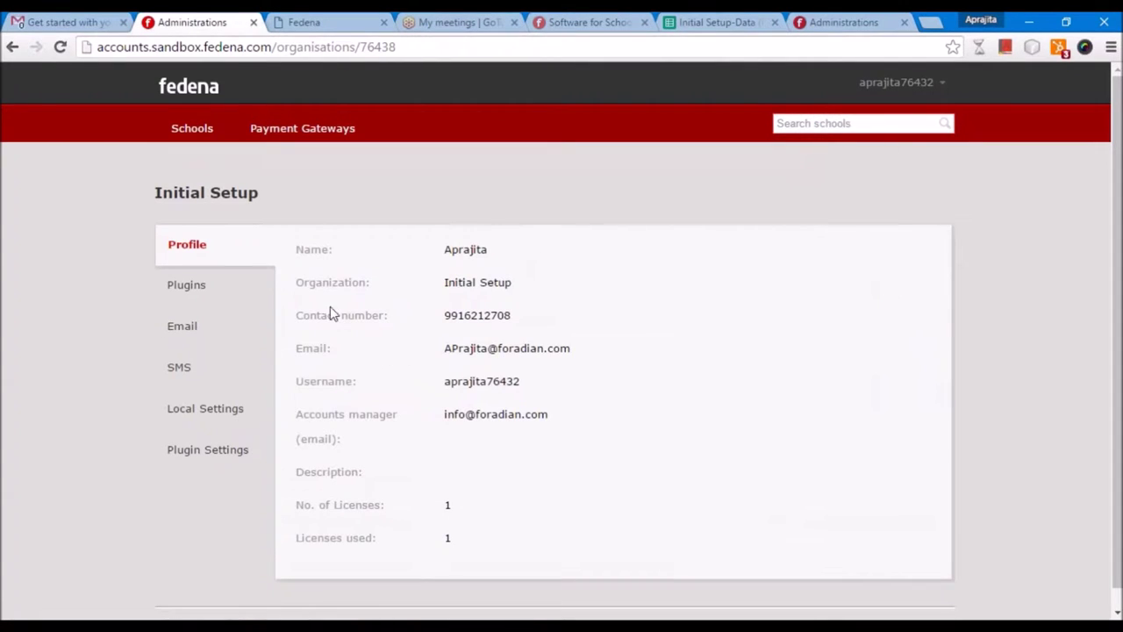
- Check the Email and SMS settings and start creating a new SMS package
click(208, 347)
click(195, 382)
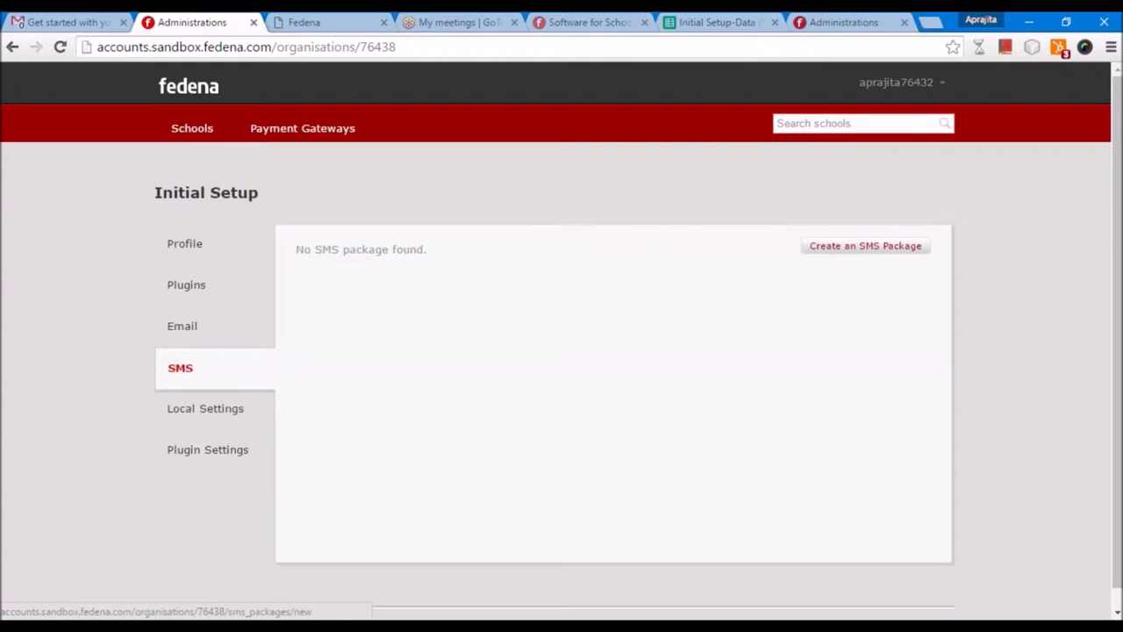
click(865, 245)
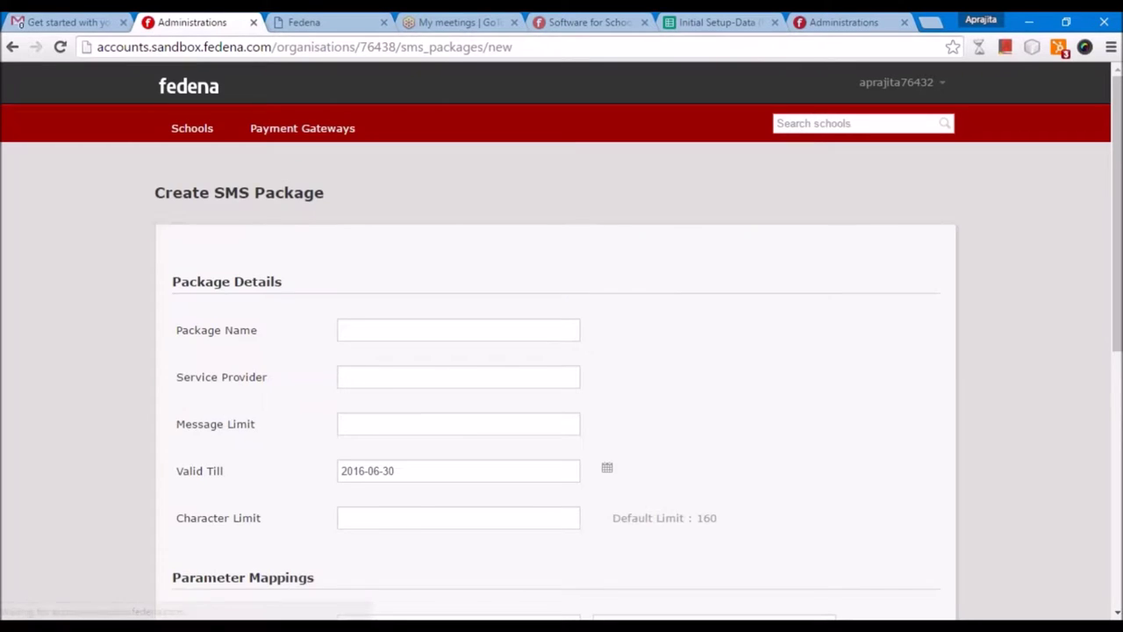
- Go through the Package Name, Service Provider, Message Limit and Character Limit fields
scroll(562, 377, down, 1)
click(488, 225)
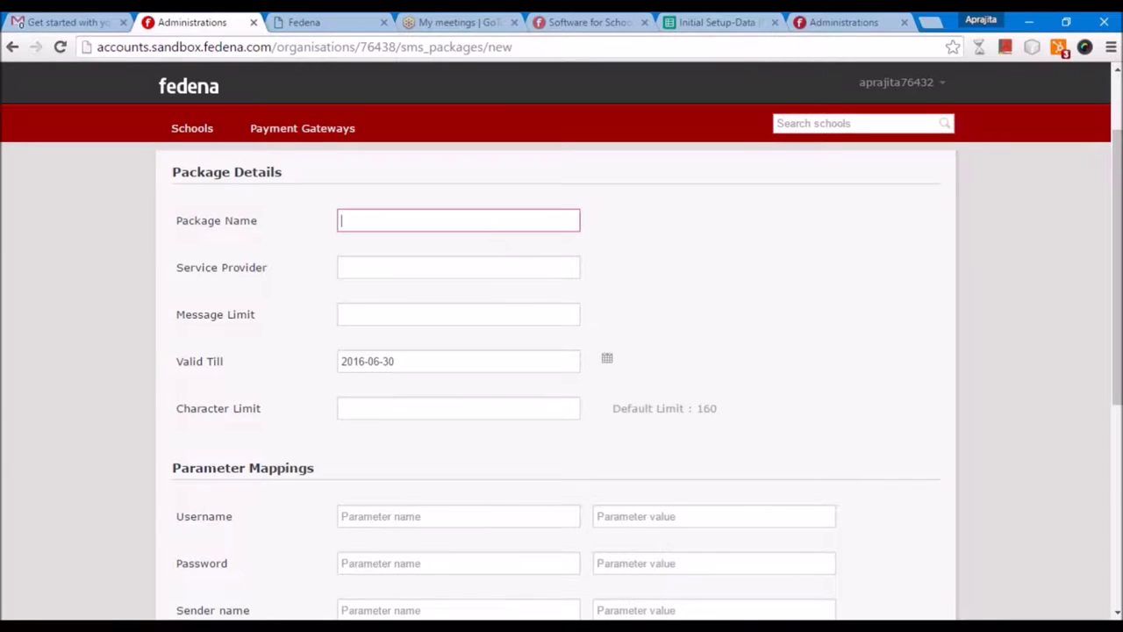
click(453, 269)
click(438, 314)
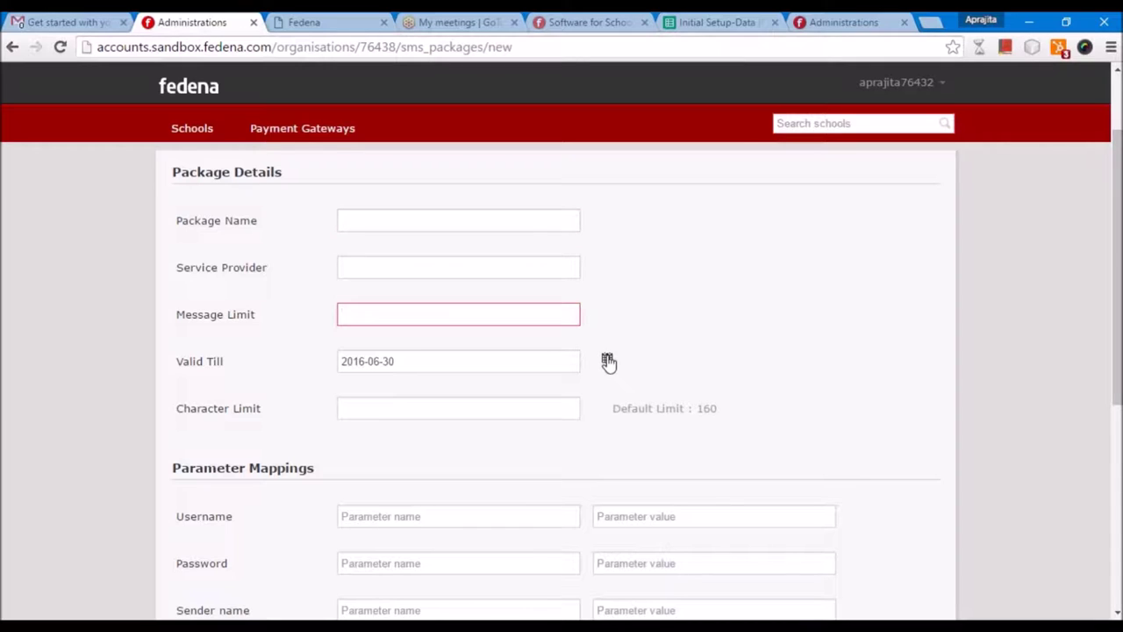
scroll(608, 362, down, 1)
click(420, 300)
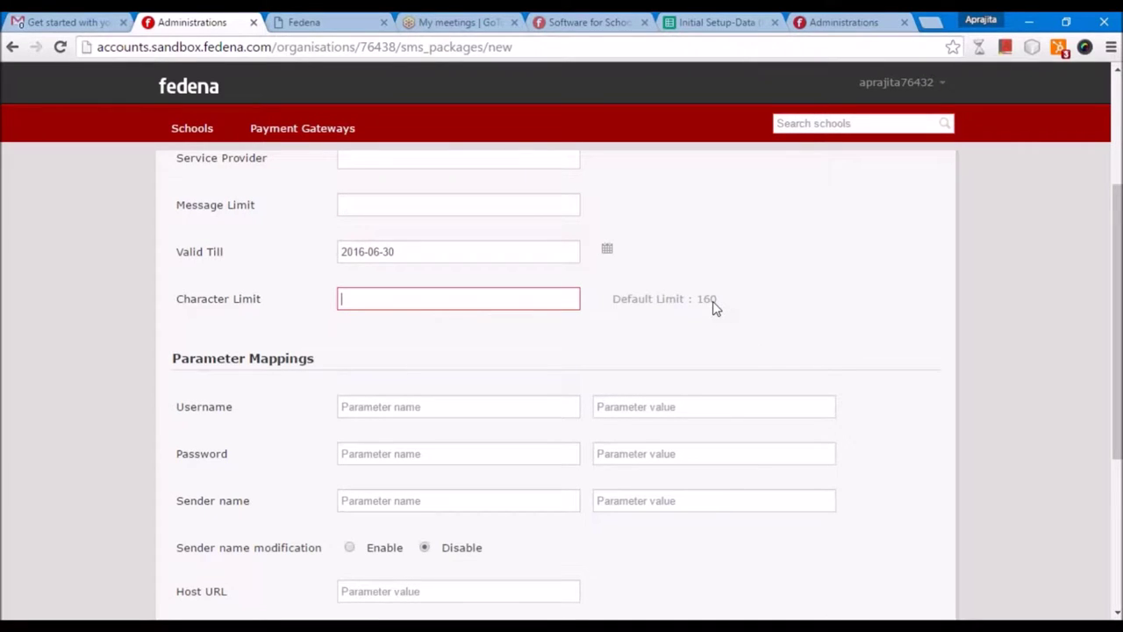
- Look over the SMS package's parameter mappings and bring up the account menu
scroll(712, 304, down, 2)
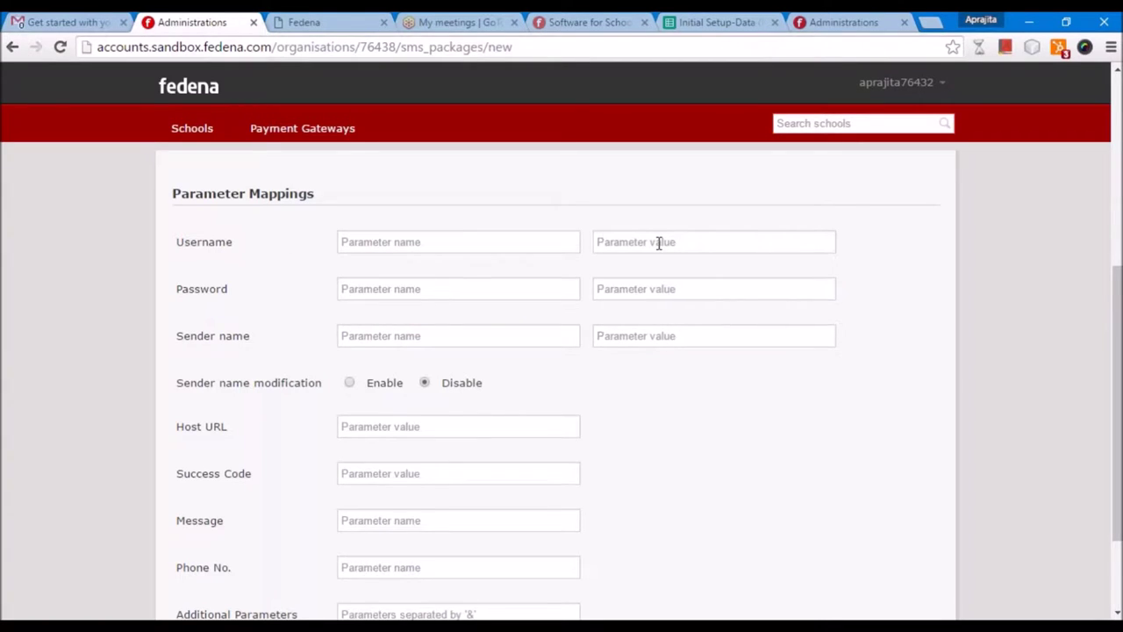
scroll(659, 243, down, 3)
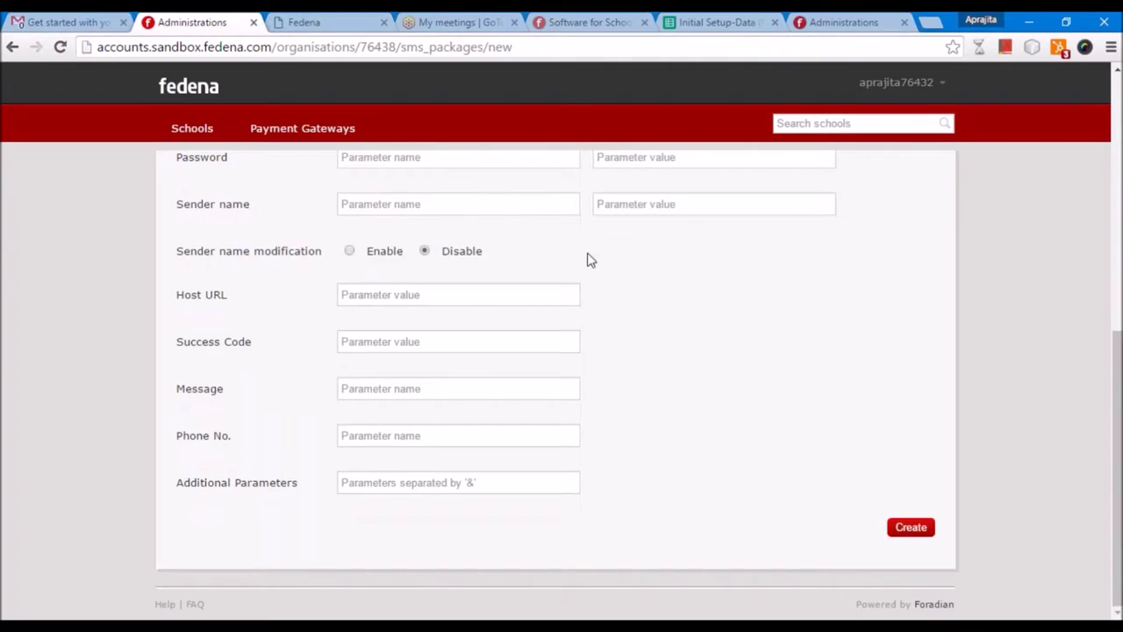
scroll(363, 224, up, 3)
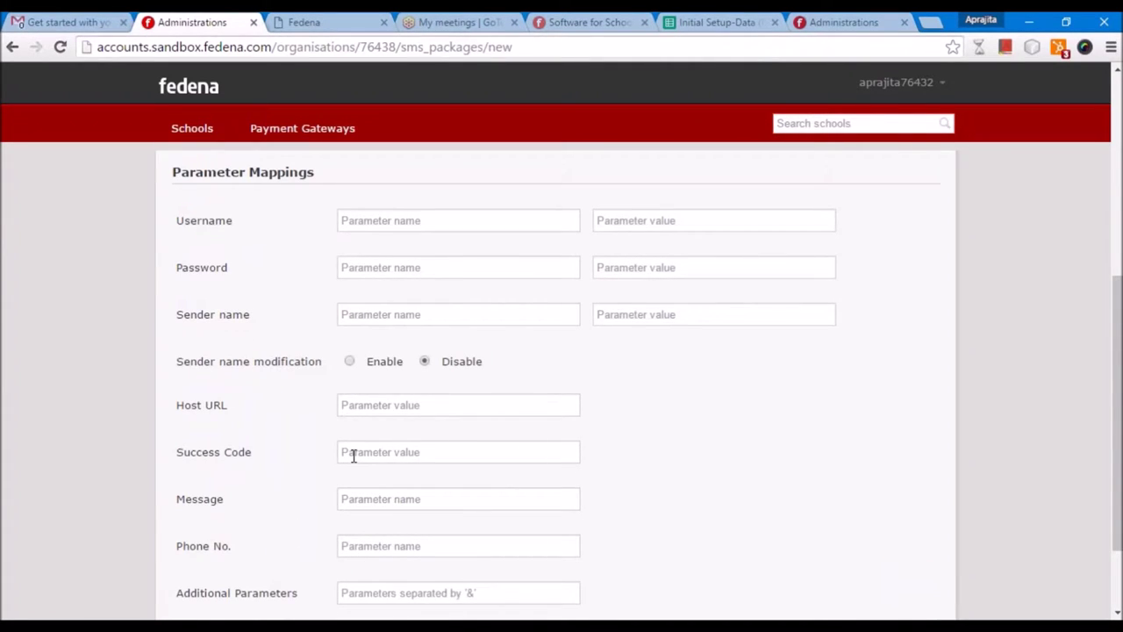
scroll(274, 314, up, 1)
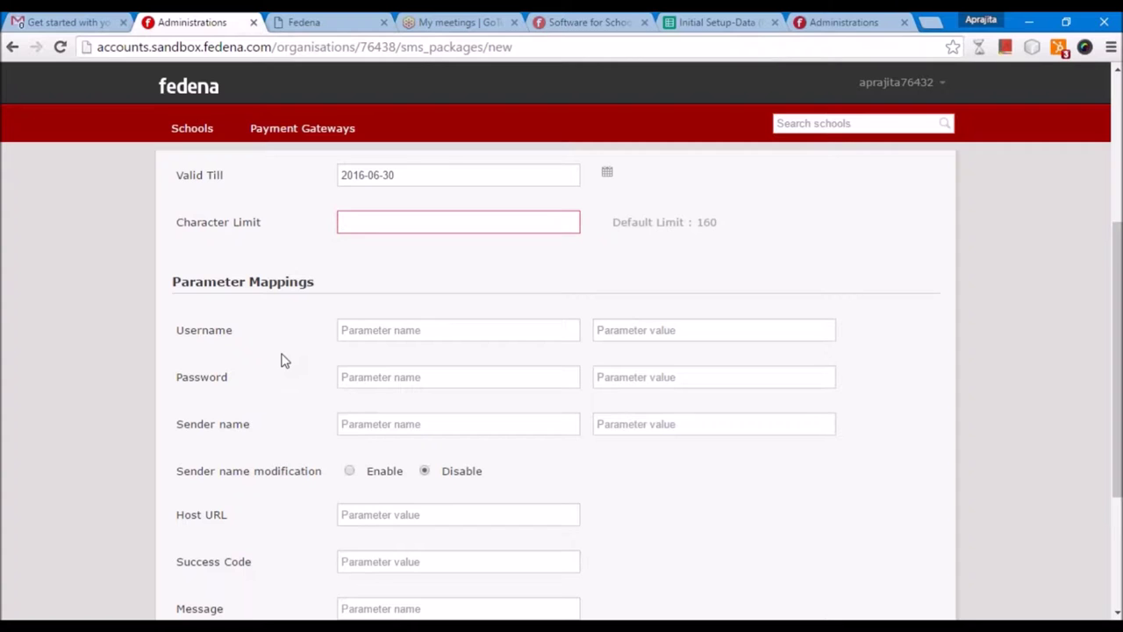
scroll(283, 359, down, 3)
scroll(283, 360, up, 3)
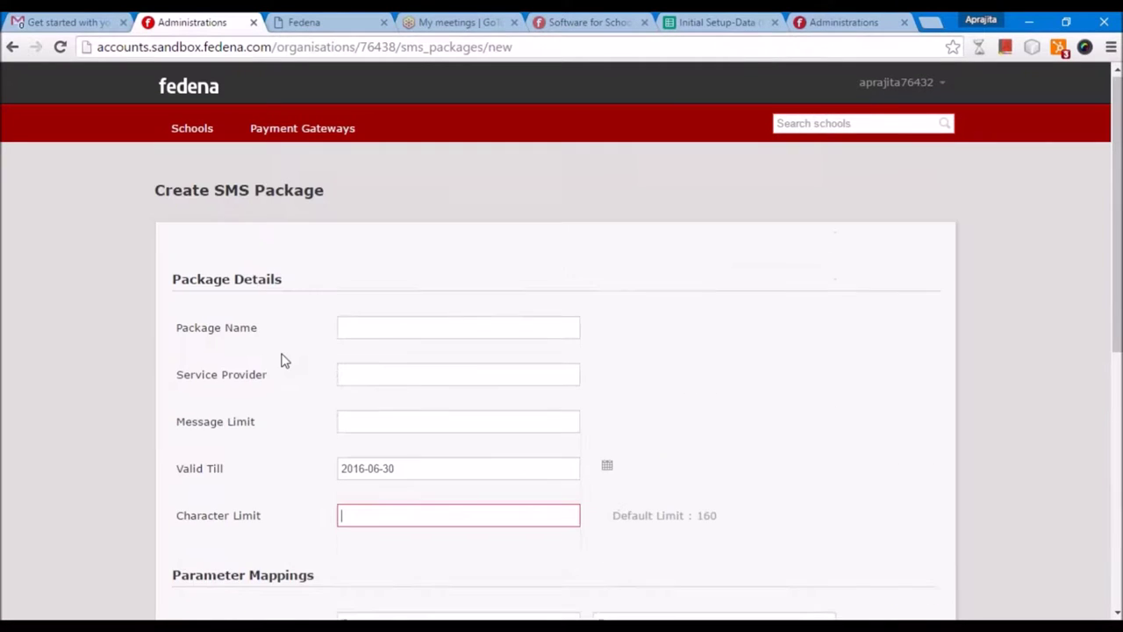
click(913, 82)
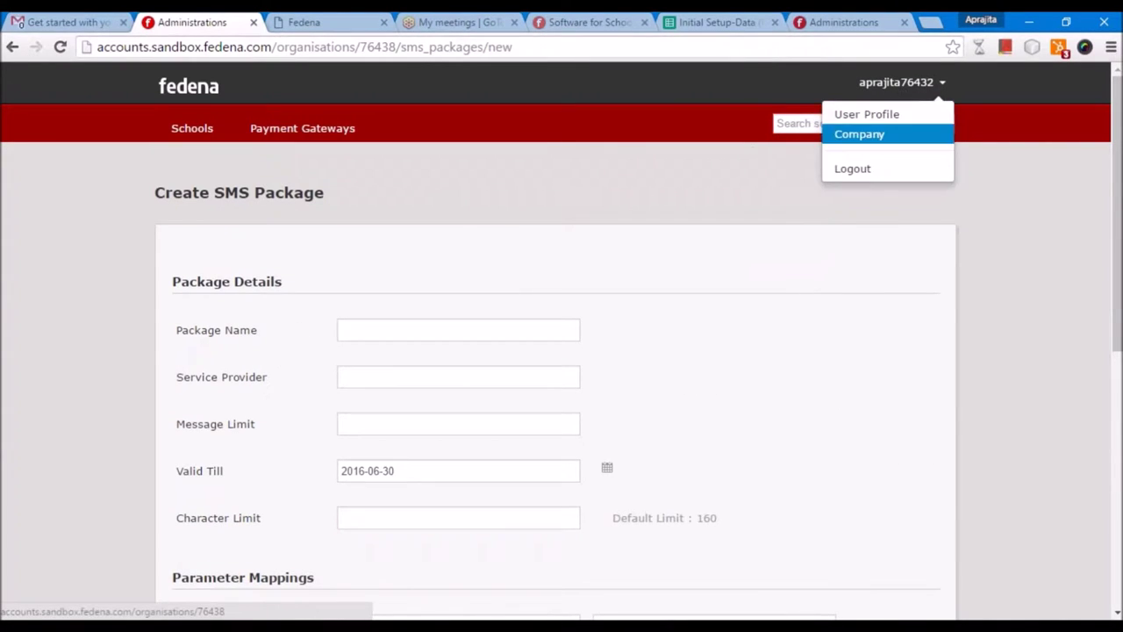
- From the organisation's Email settings, open a new, empty SMTP setting form
click(859, 134)
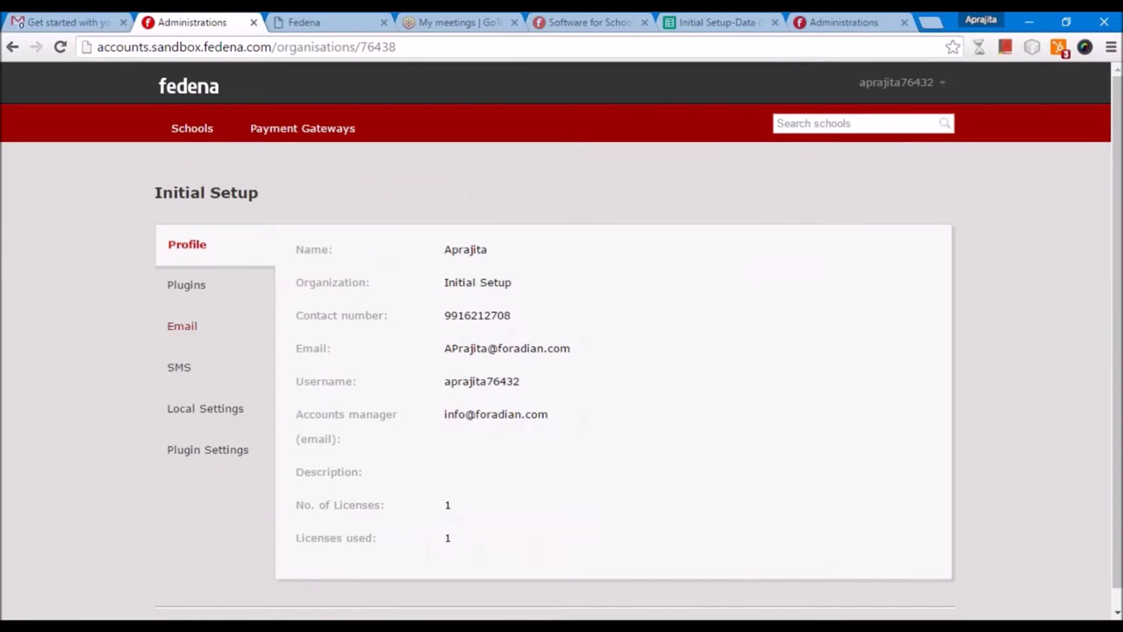
click(186, 325)
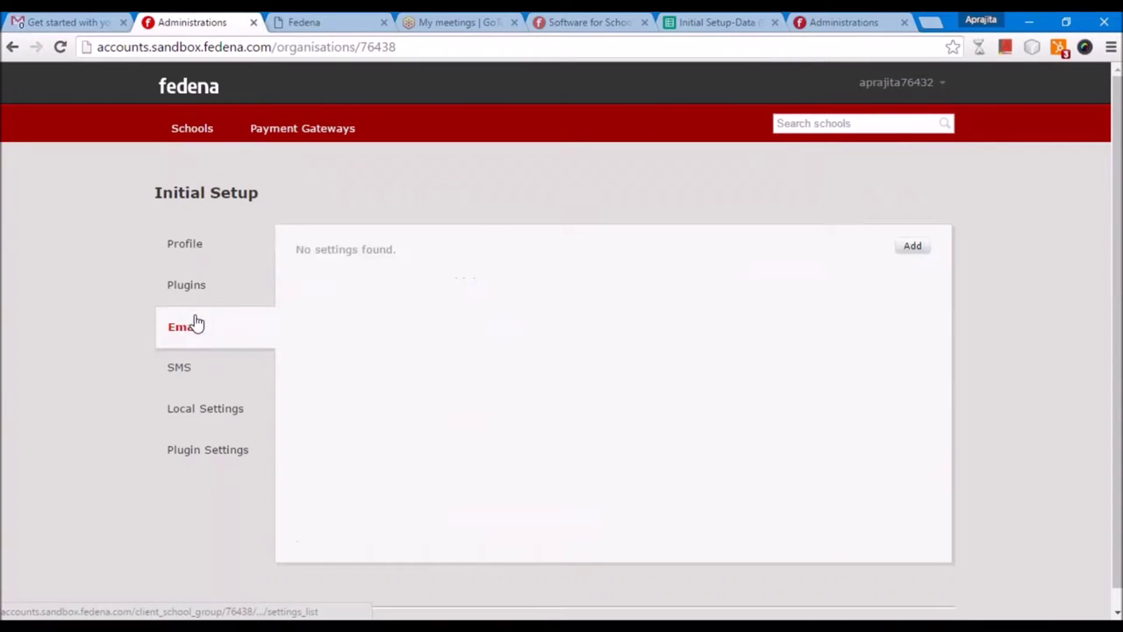
click(922, 248)
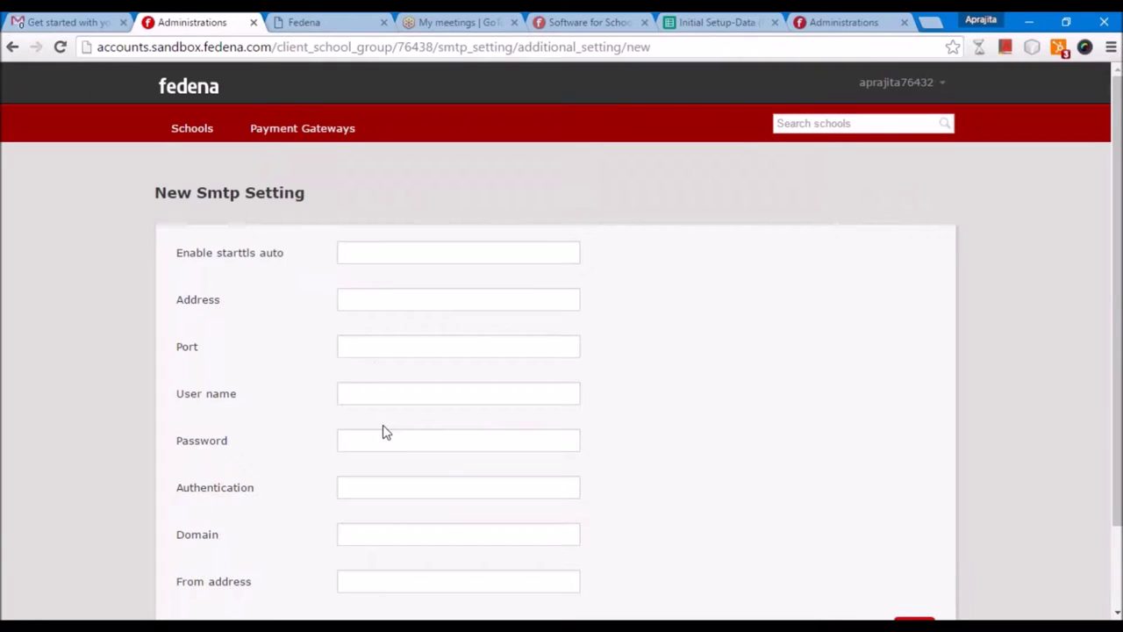
scroll(384, 432, down, 1)
scroll(383, 432, up, 1)
scroll(562, 386, down, 1)
scroll(561, 386, up, 1)
- Review the new payment gateway form, then open ABC School from the Schools list
click(300, 131)
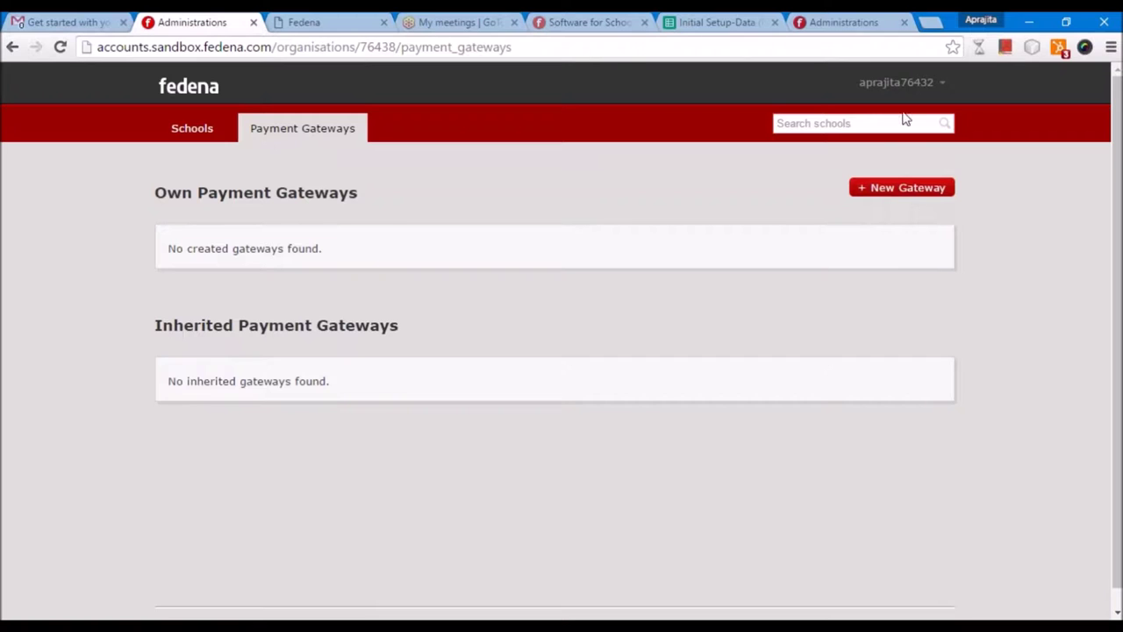
click(915, 188)
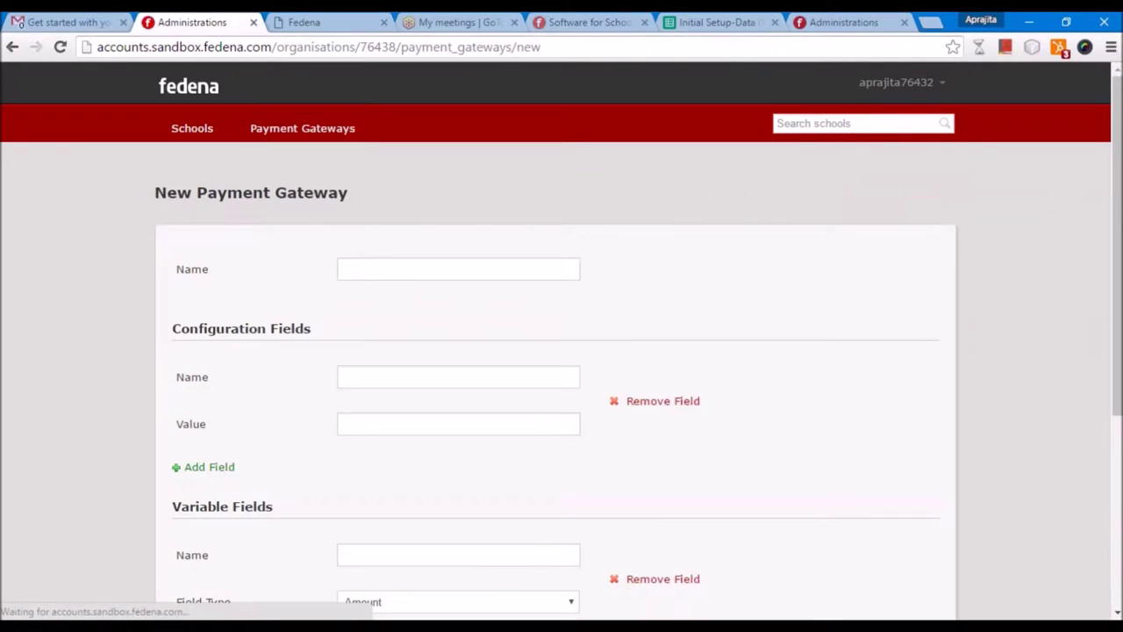
click(472, 270)
scroll(473, 270, down, 2)
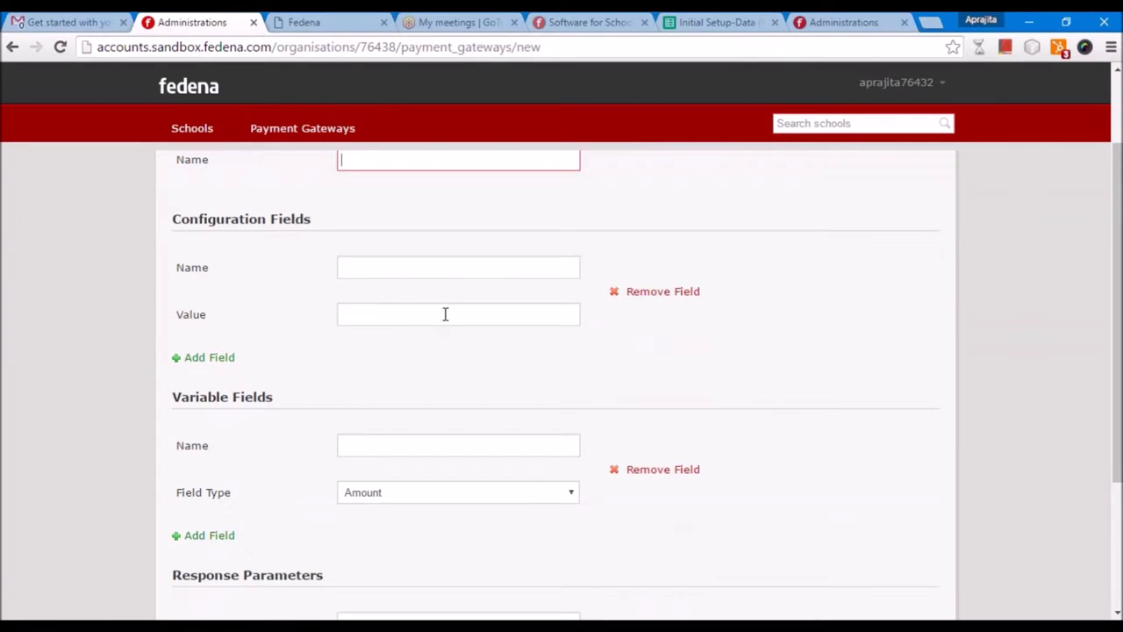
scroll(445, 313, down, 1)
scroll(439, 343, down, 3)
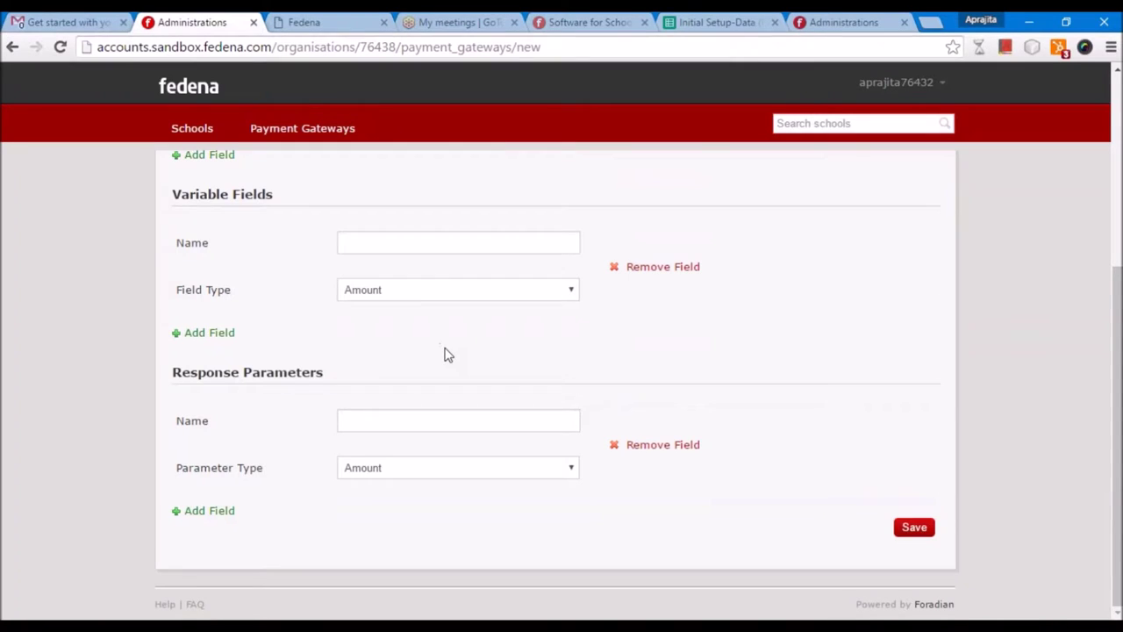
scroll(444, 355, up, 3)
scroll(586, 420, up, 2)
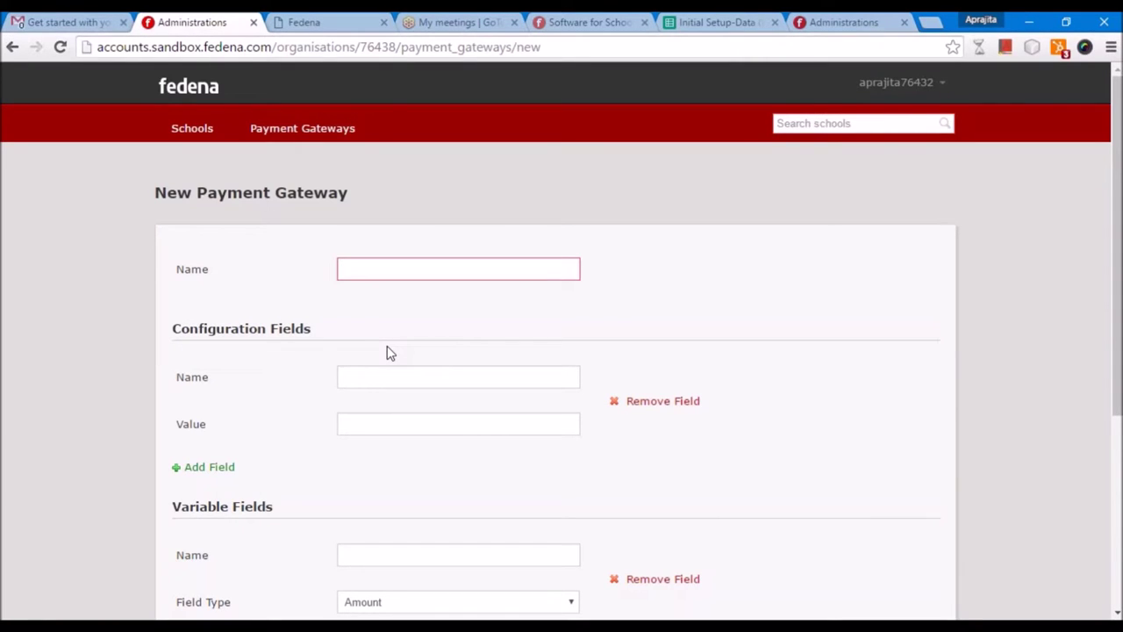
click(184, 138)
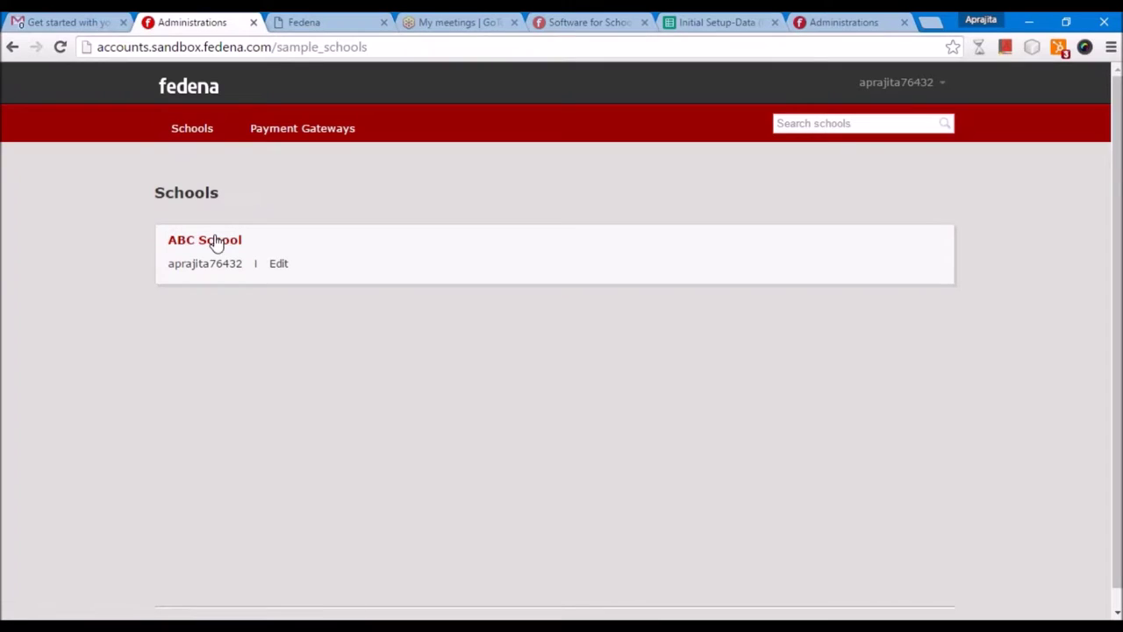
click(213, 240)
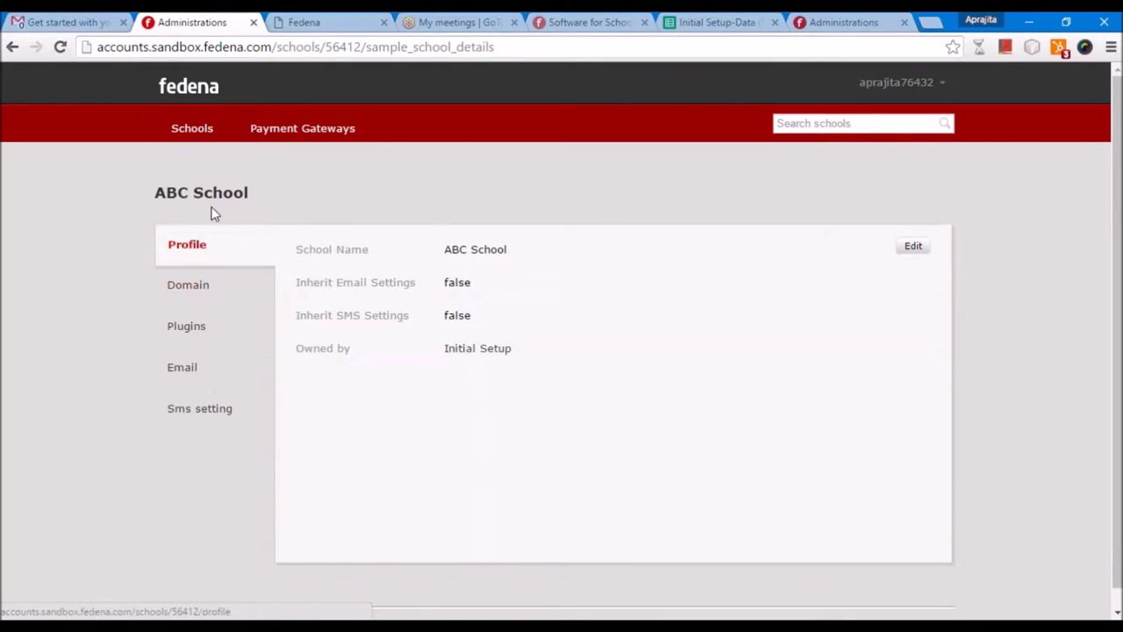
- Check ABC School's Plugins, Email and SMS settings, ending on its Domain settings
click(192, 292)
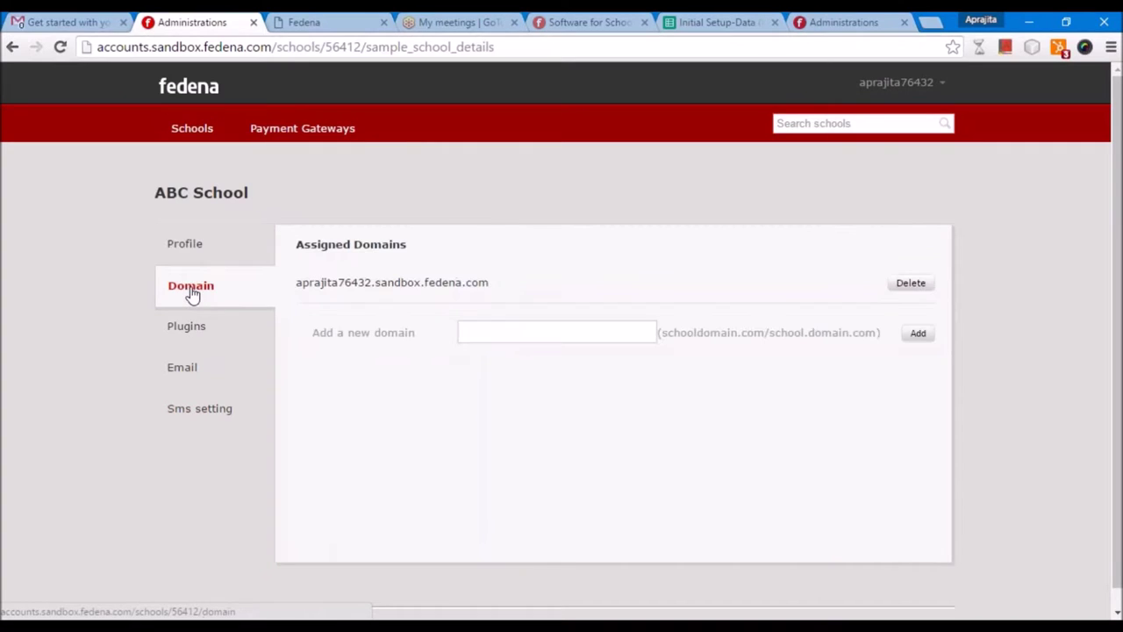
click(201, 335)
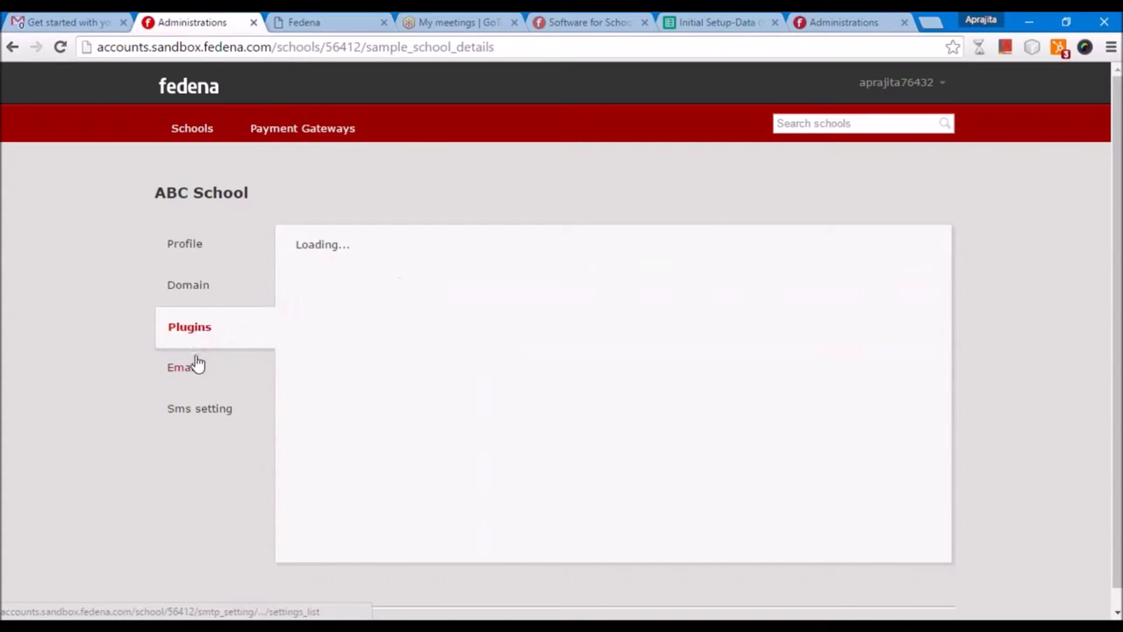
click(197, 375)
click(204, 413)
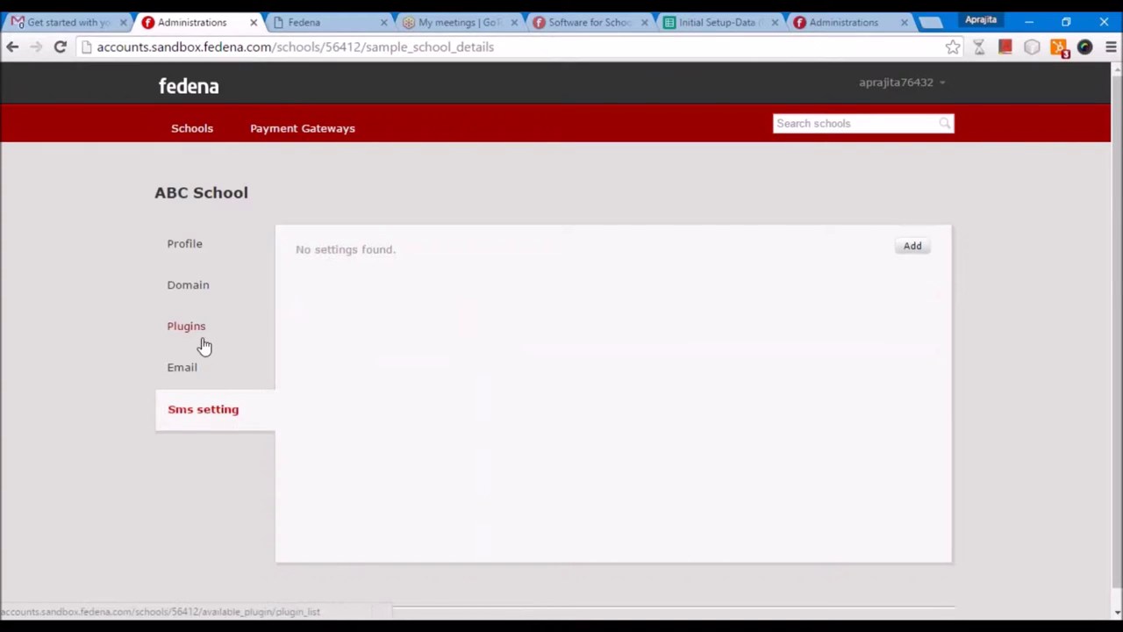
click(187, 289)
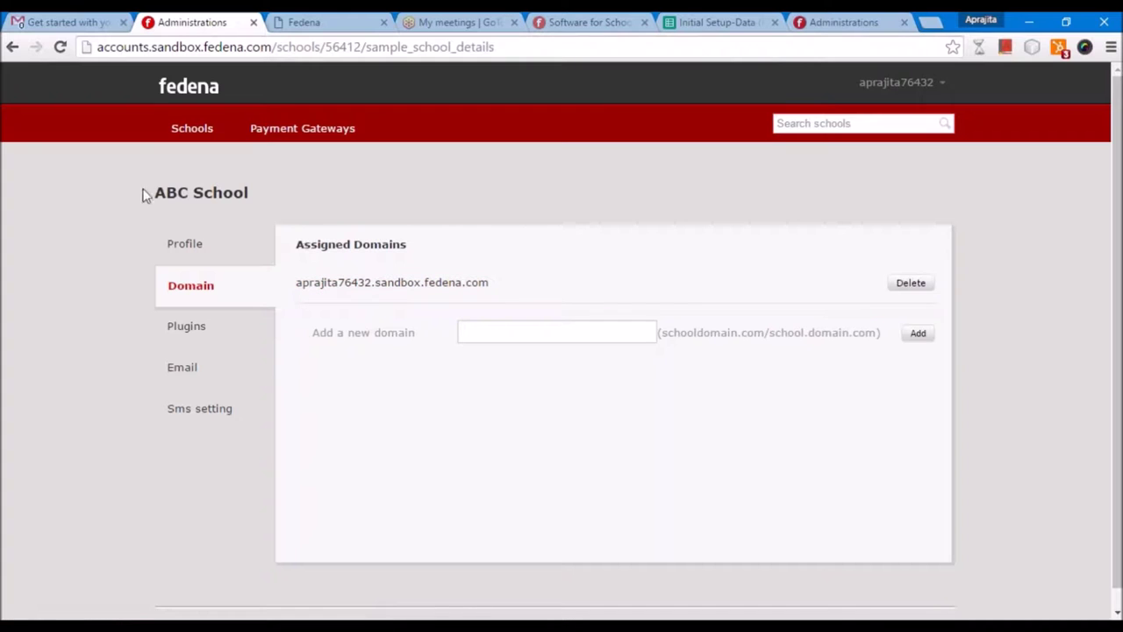
- Enter abc.fedena.com as a new domain and verify the assigned domain opens the login page
click(482, 324)
text(ab)
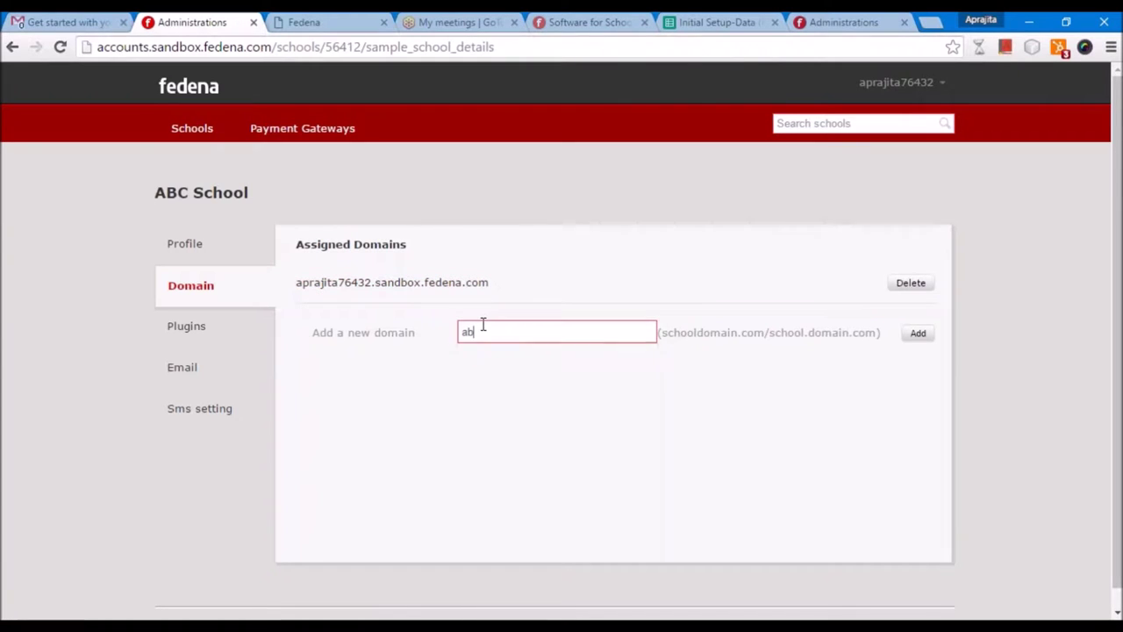
text(c.fedena.com)
drag(482, 338, 462, 336)
double_click(492, 335)
click(566, 334)
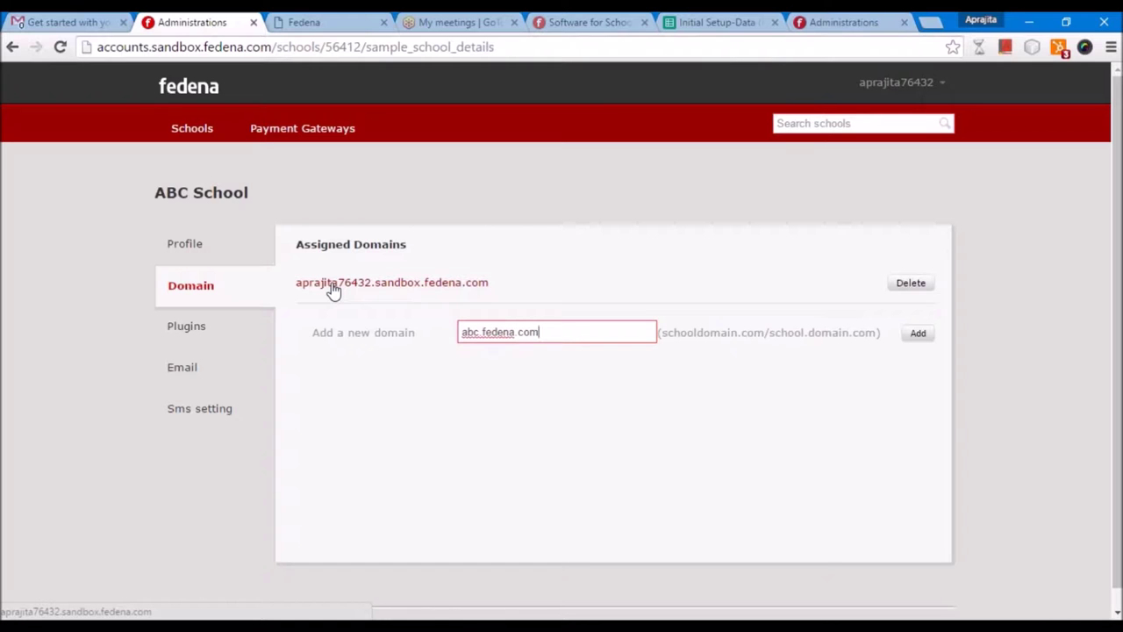
click(333, 290)
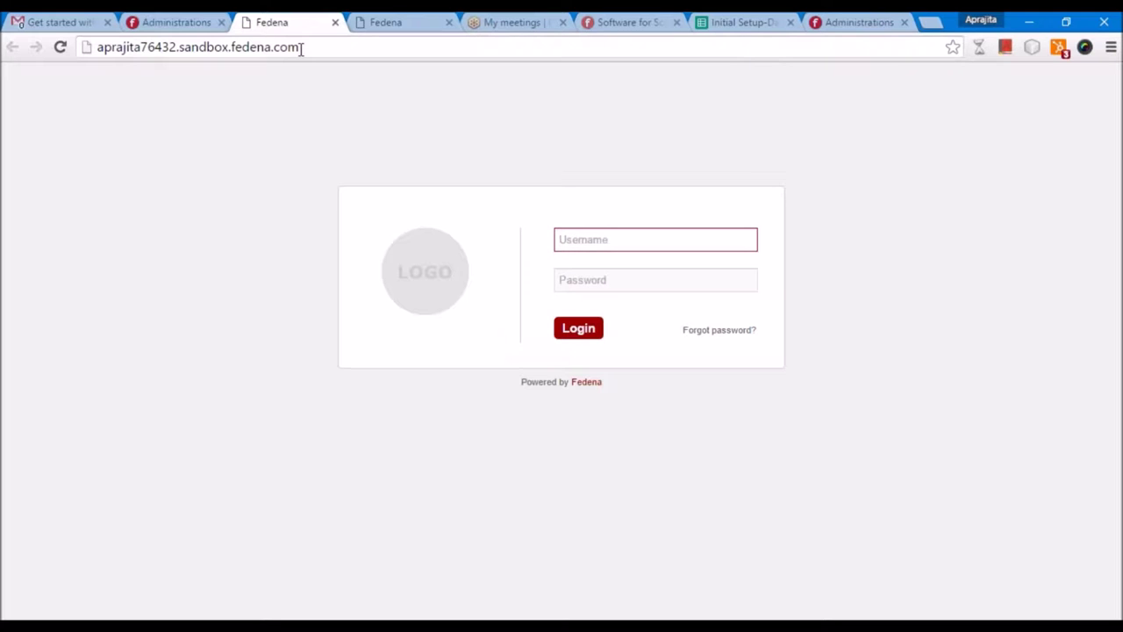
click(211, 19)
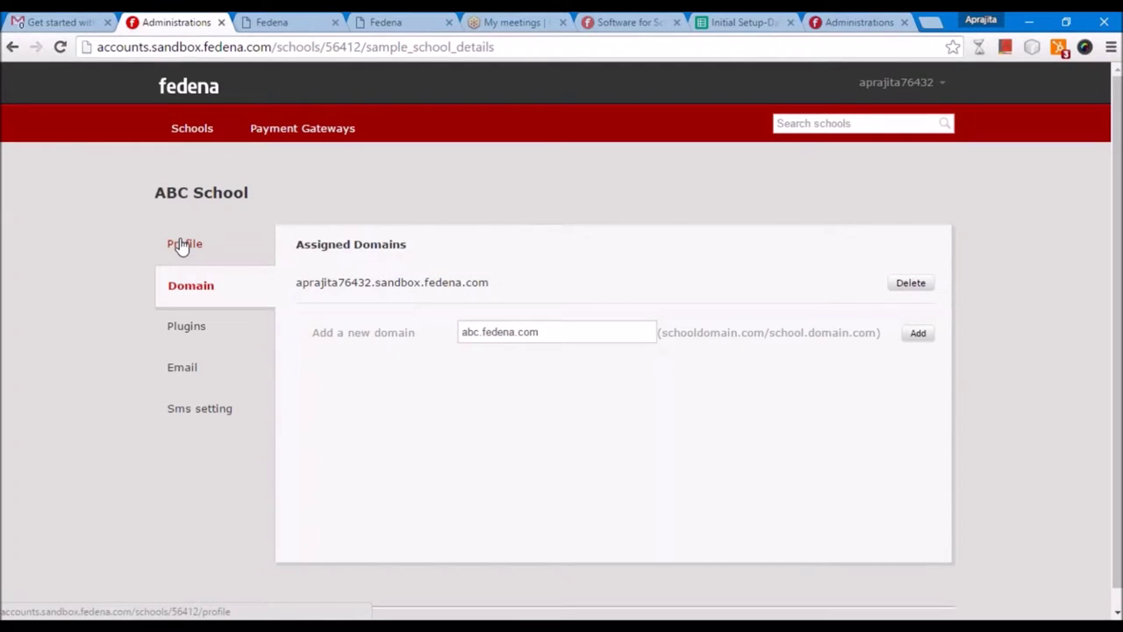
- Open ABC School's assigned sandbox domain login page from its Domain settings
click(193, 128)
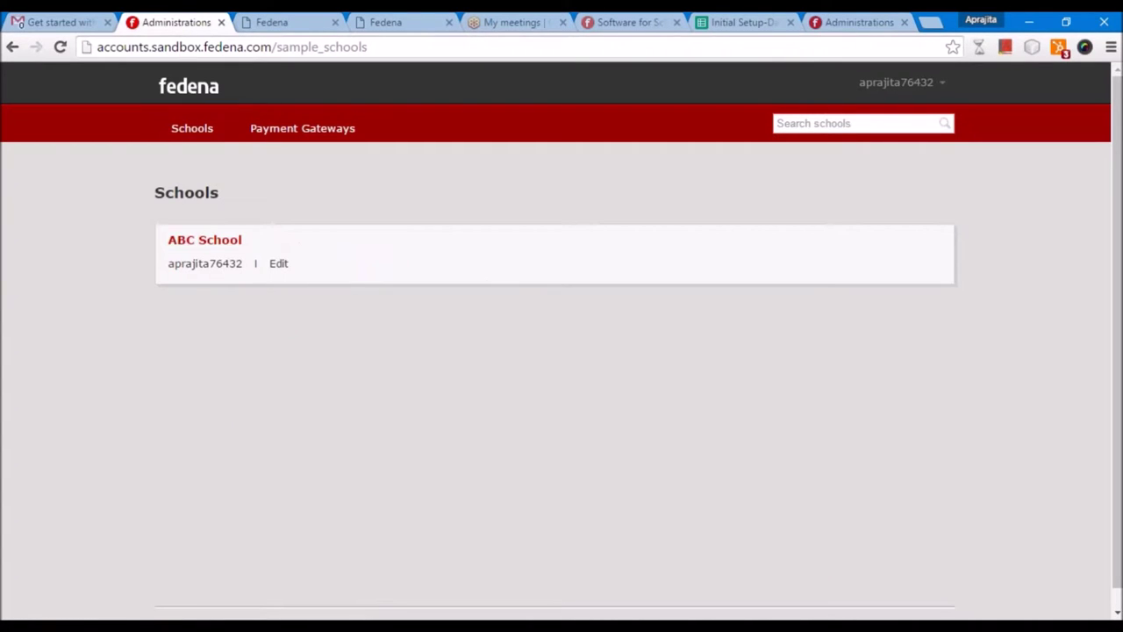
click(200, 241)
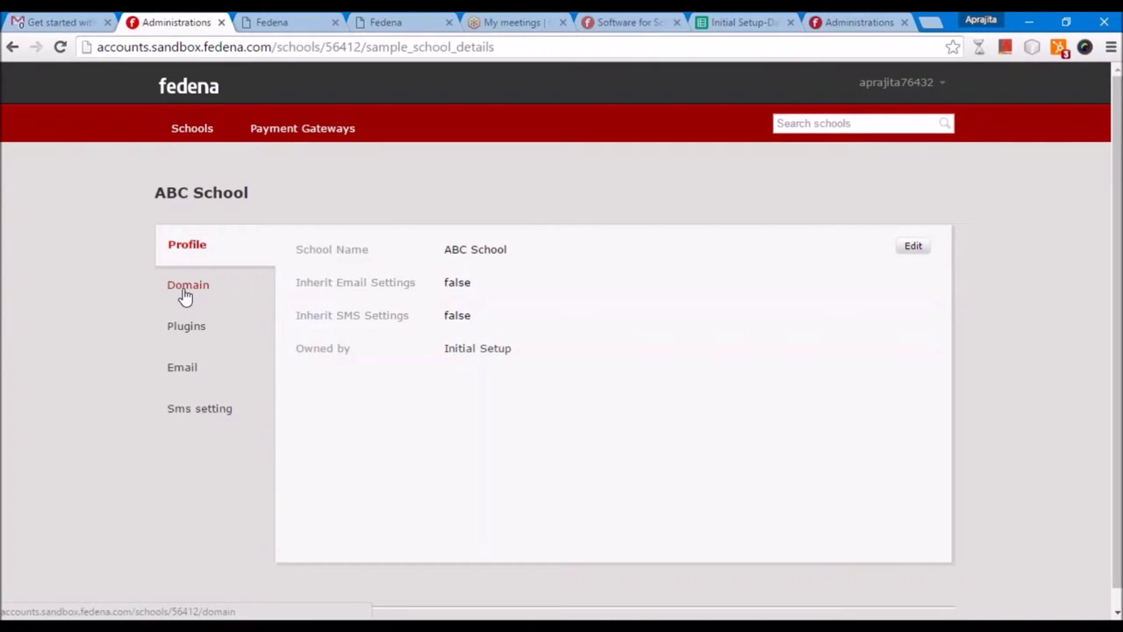
click(186, 296)
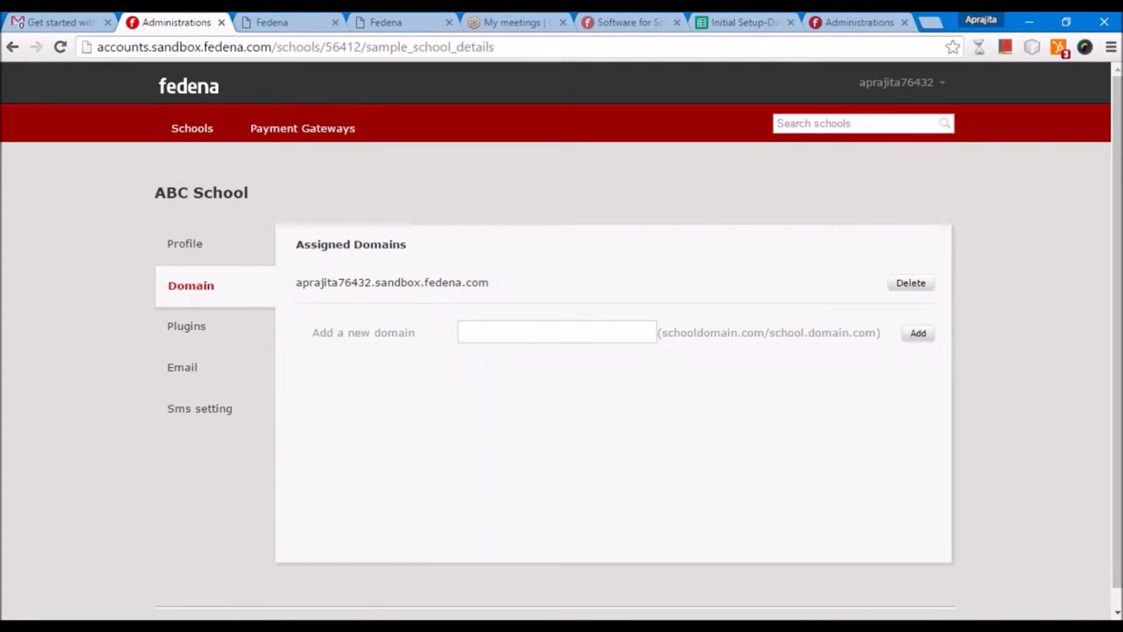
click(404, 285)
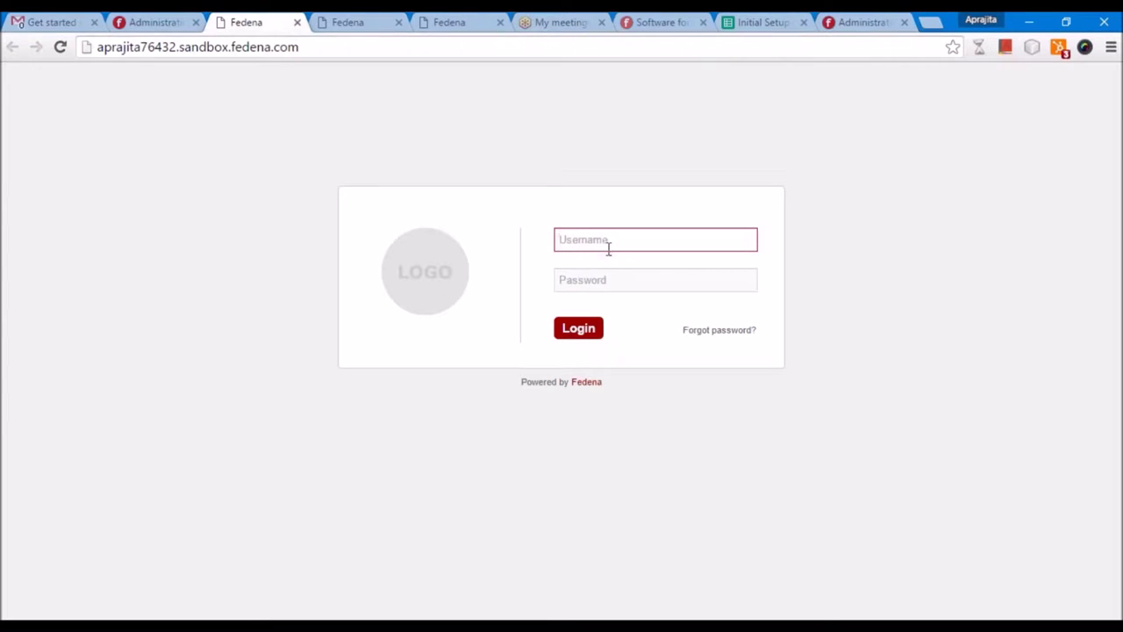
- Log in to ABC School's site with username 'admin' and the admin password
click(593, 280)
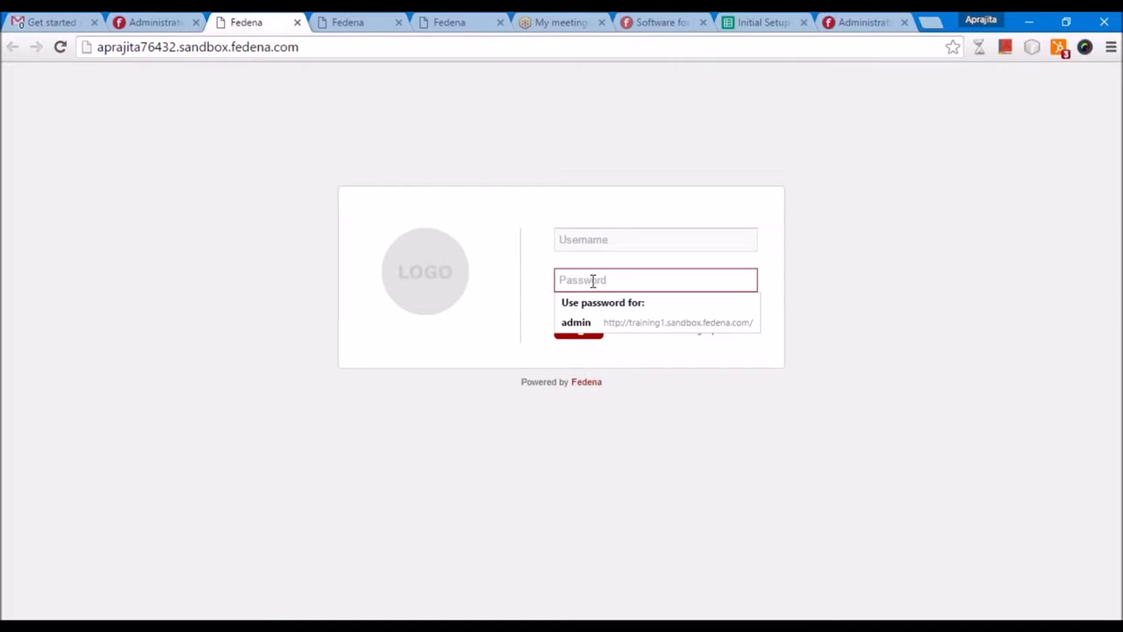
click(541, 228)
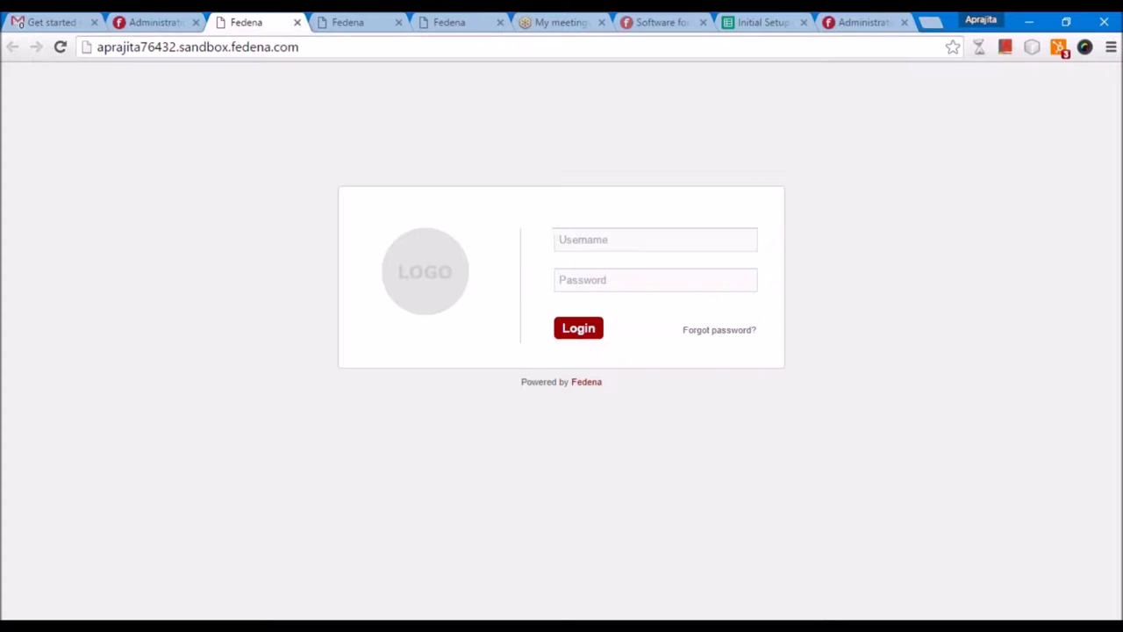
click(575, 238)
text(admin)
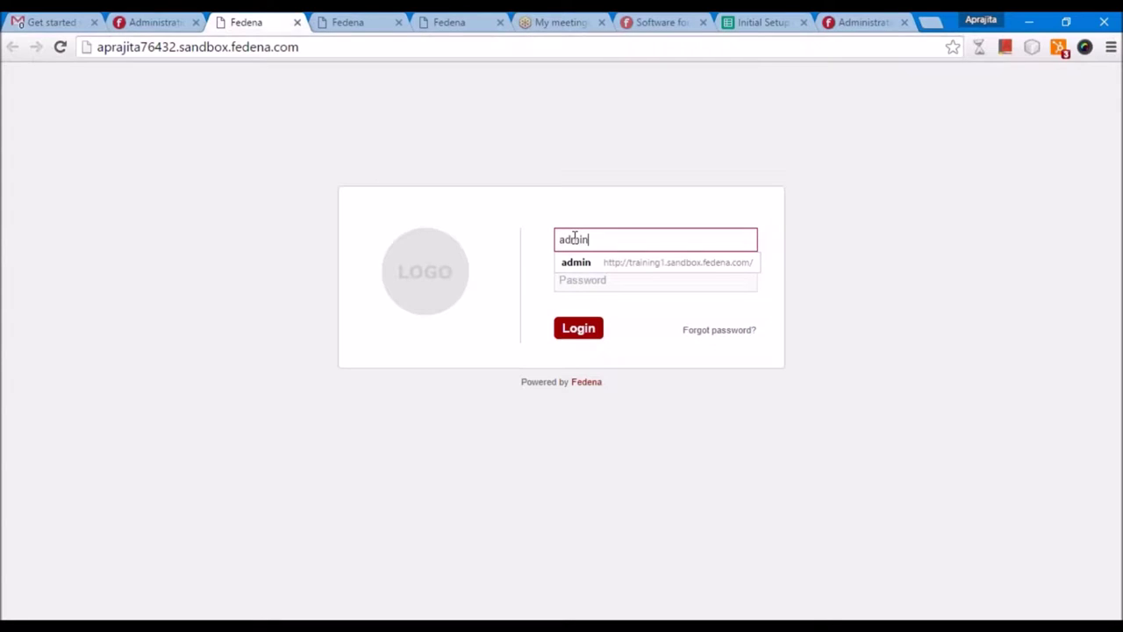
key(Tab)
text(********)
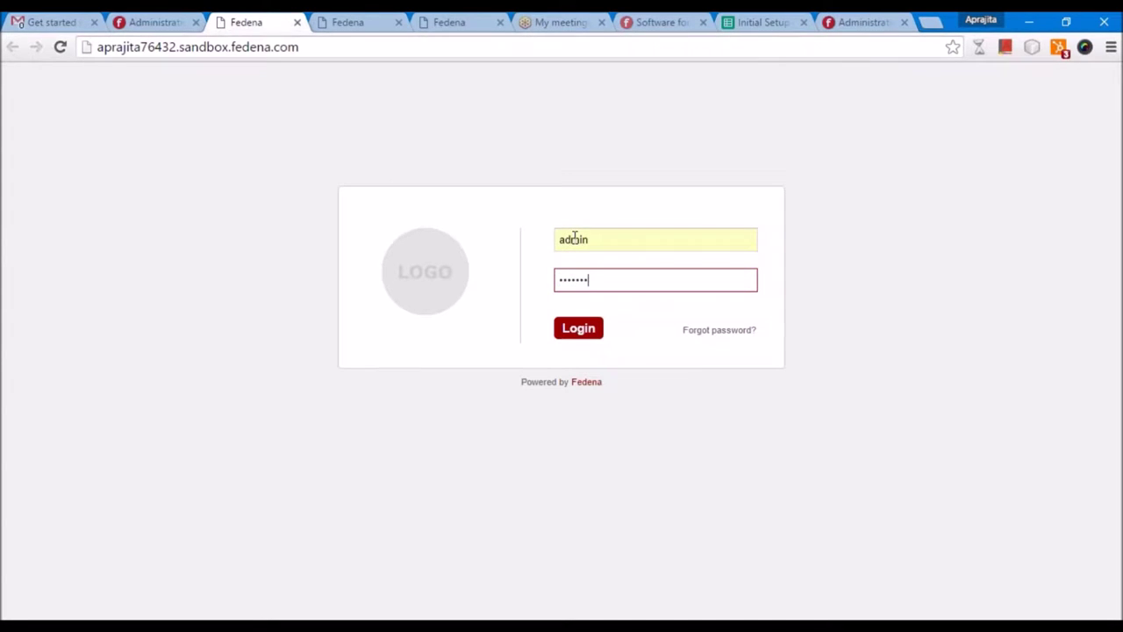
key(Return)
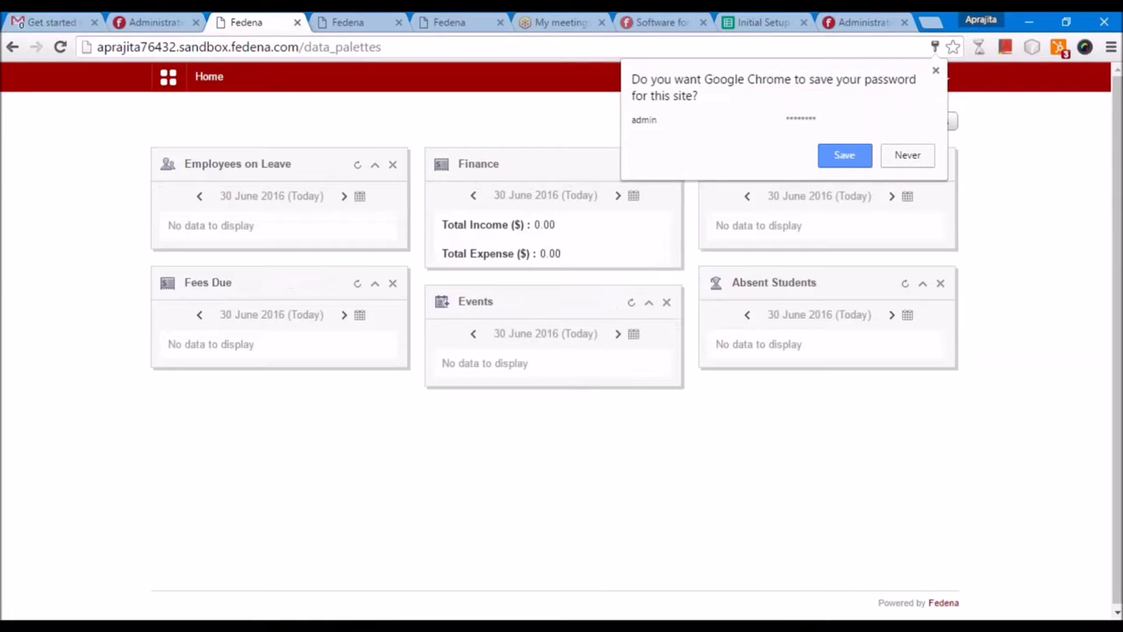
- Decline Chrome's save-password prompt and view the Administration section of the main menu
click(889, 163)
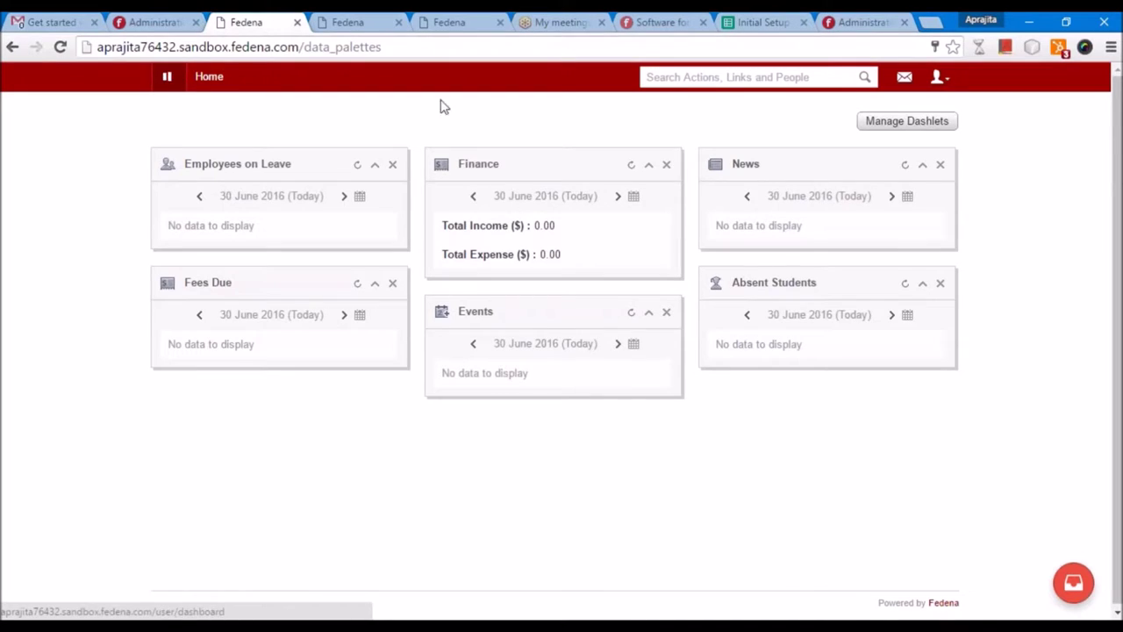
click(167, 77)
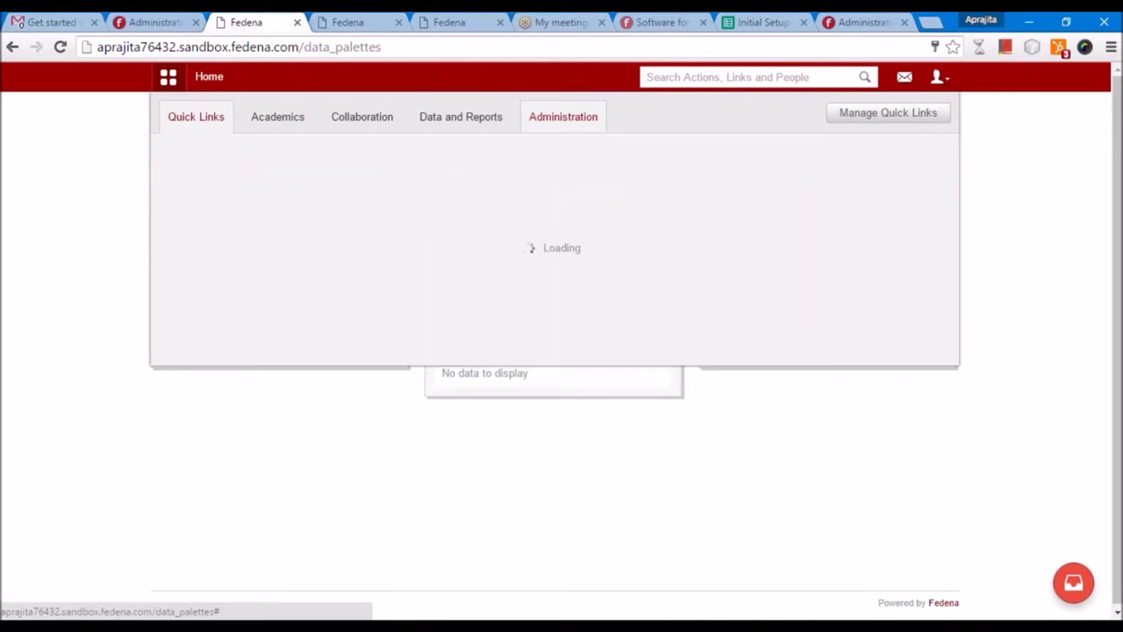
click(564, 117)
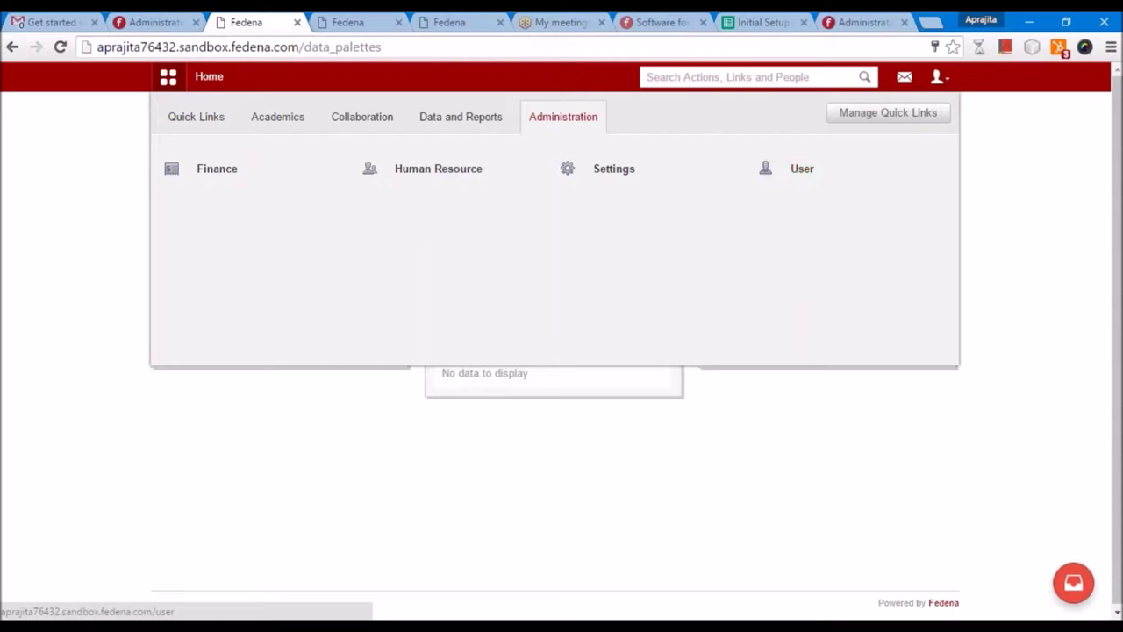
click(624, 536)
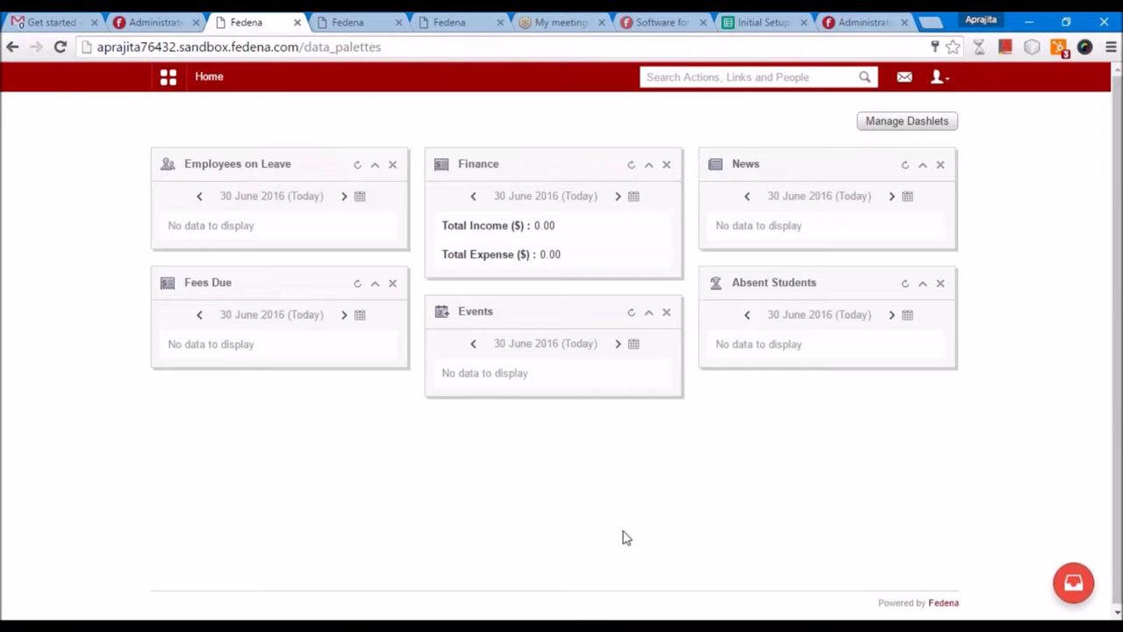
- Browse the menu's Academics, Collaboration and Data and Reports sections
click(170, 88)
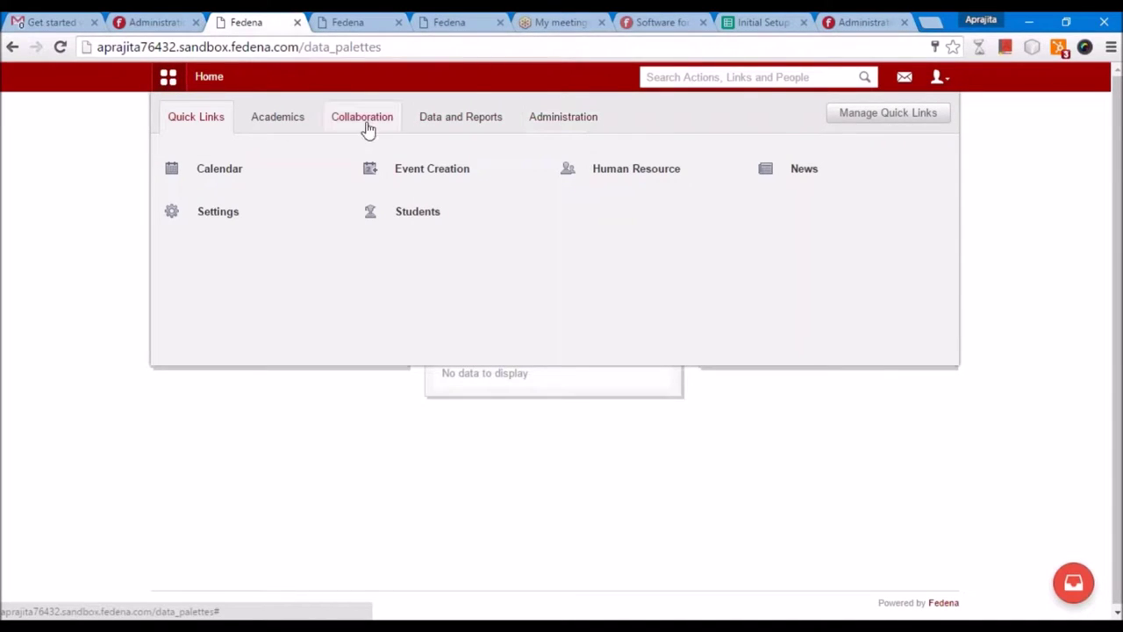
click(268, 121)
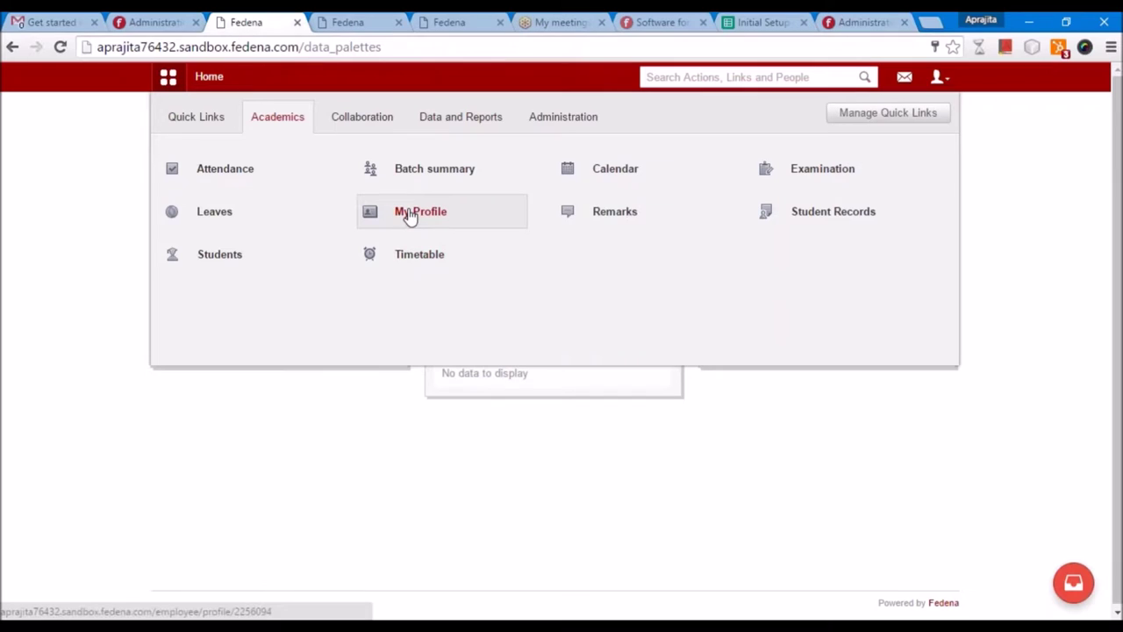
mouse_move(373, 260)
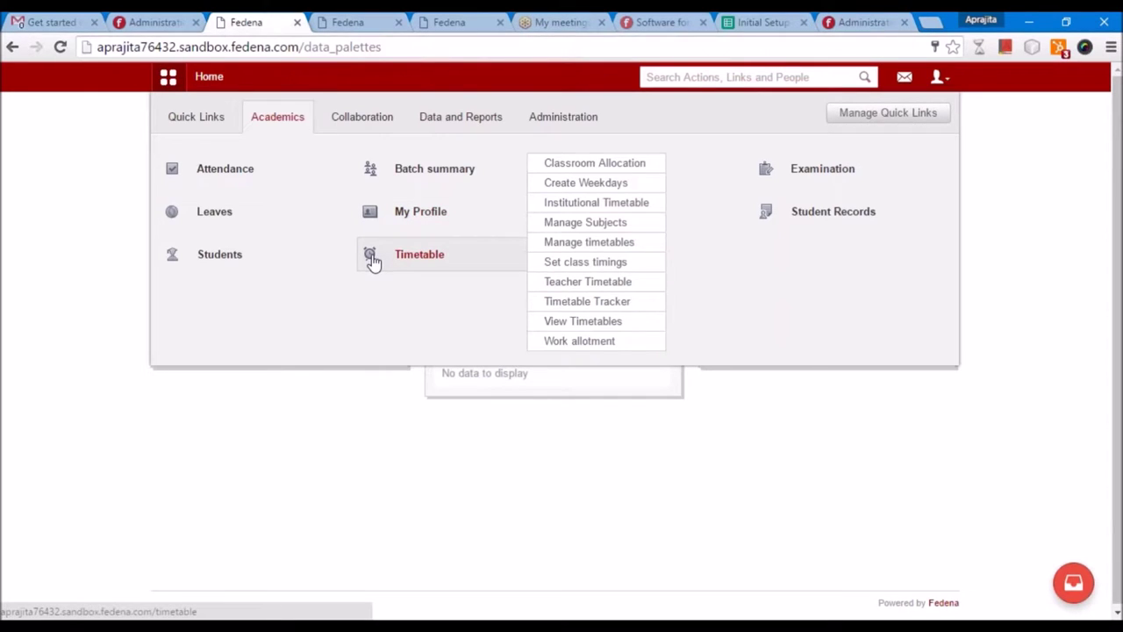
click(346, 130)
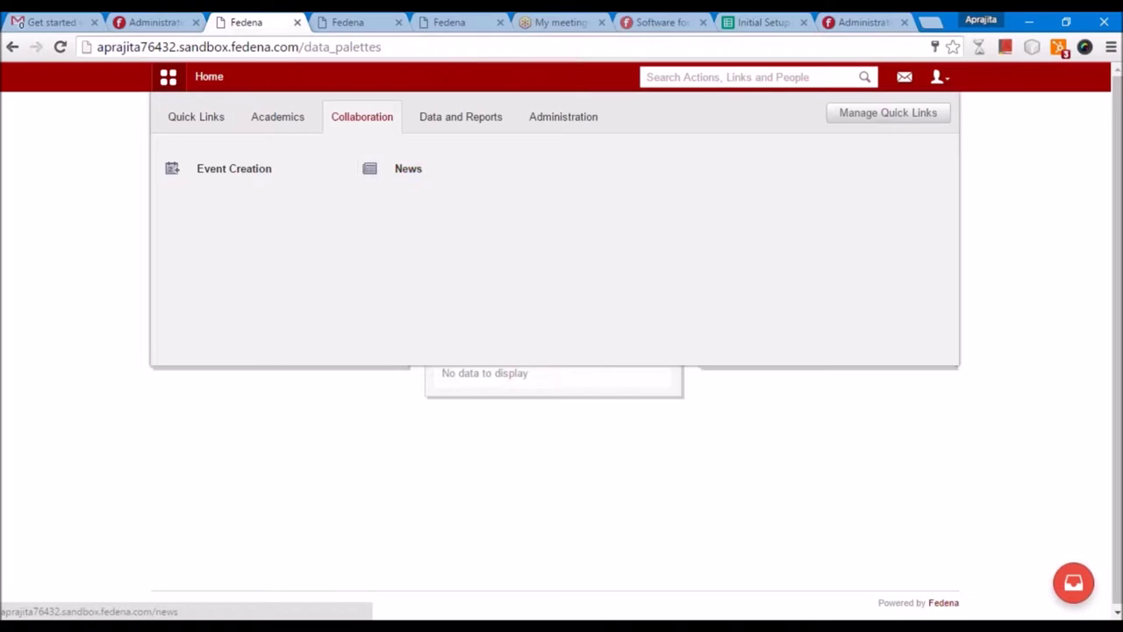
click(461, 117)
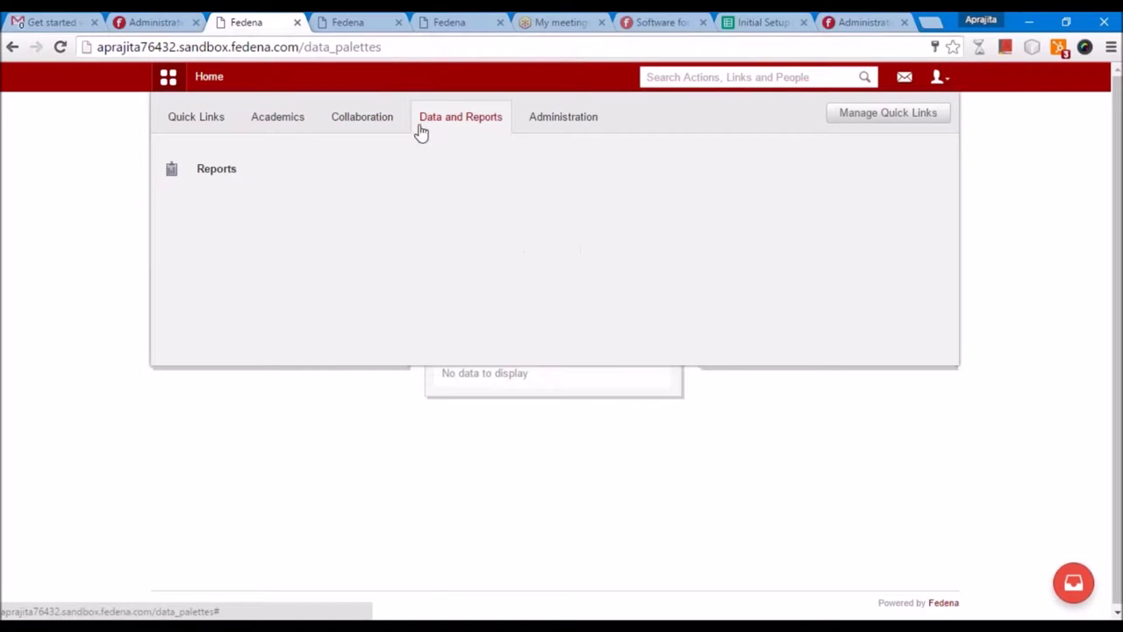
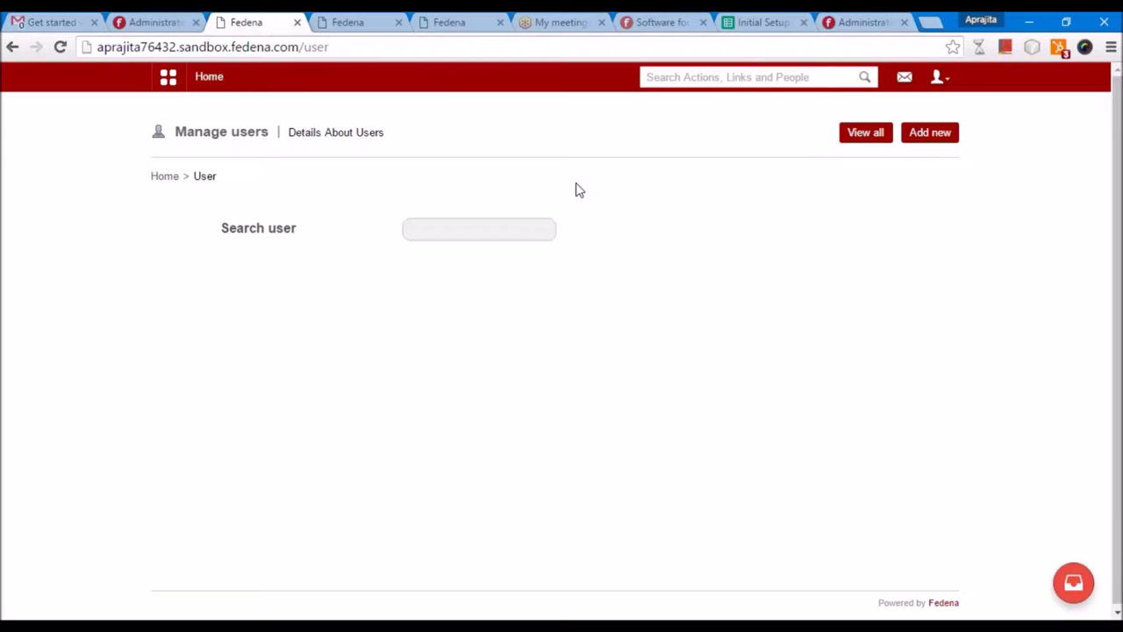
- Add admin user 'admin1' with first name A1 and a password, then select its username on the profile
click(930, 132)
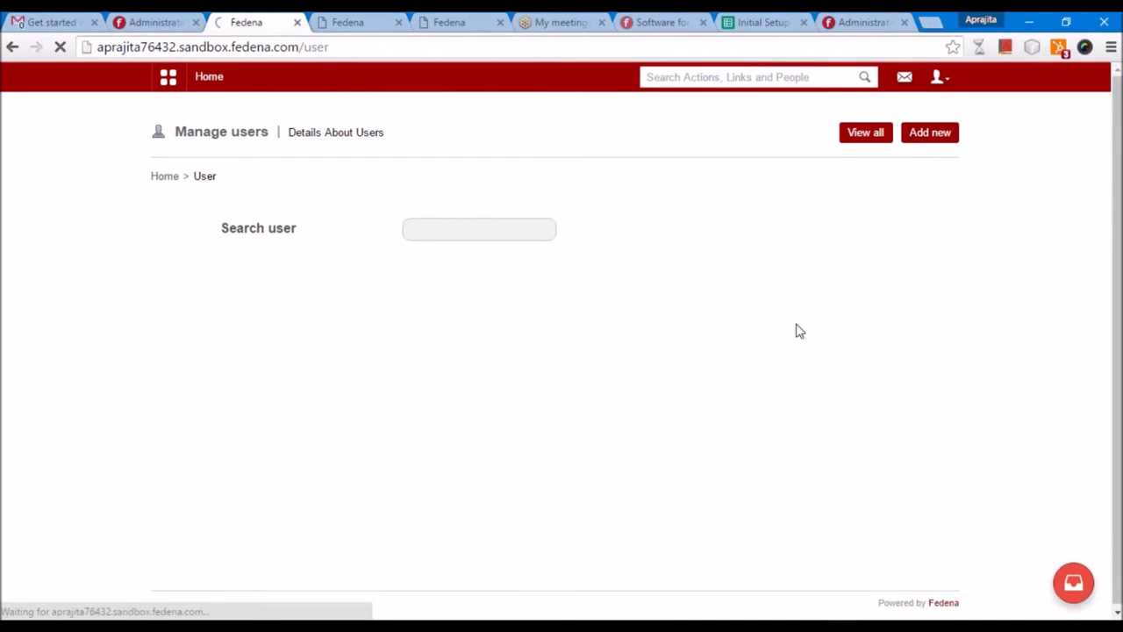
click(601, 265)
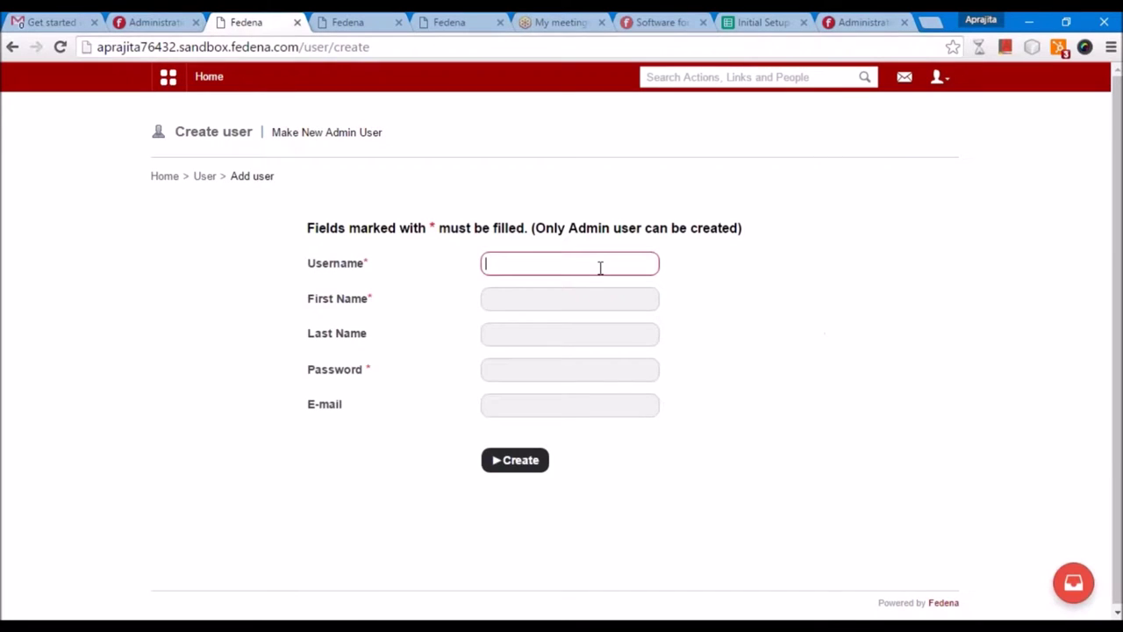
text(admin)
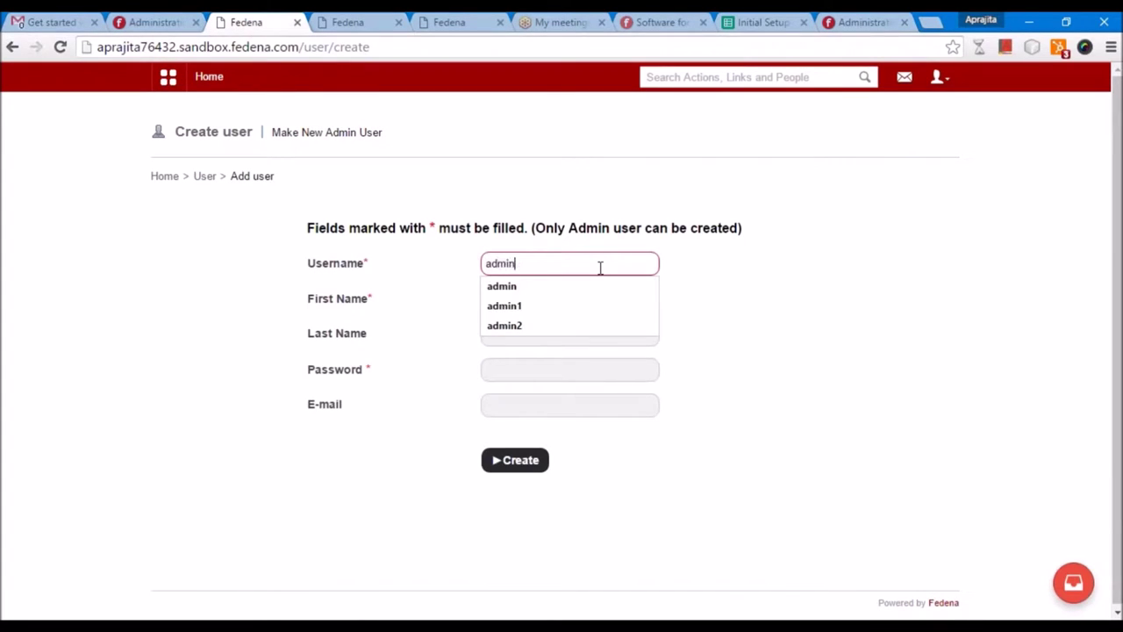
text(1)
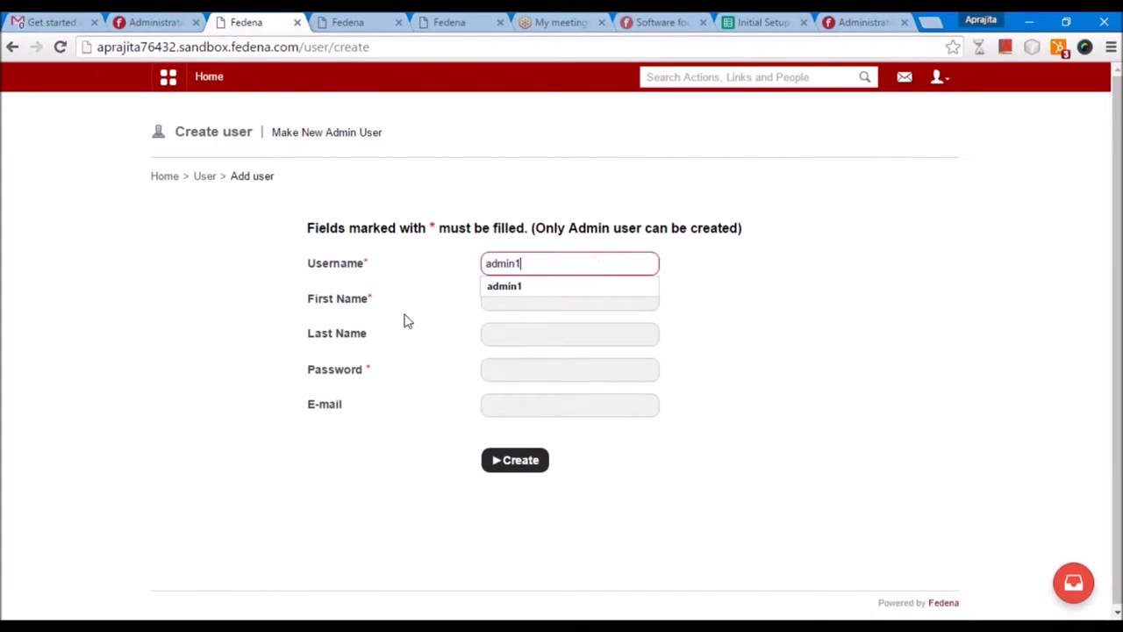
click(435, 307)
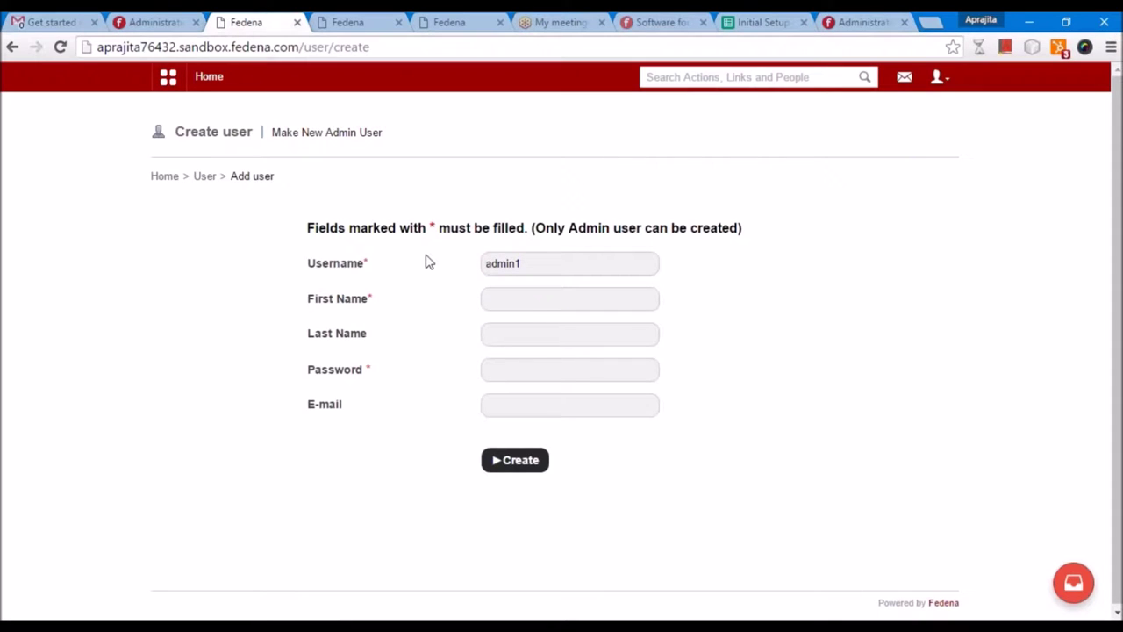
click(94, 21)
click(553, 298)
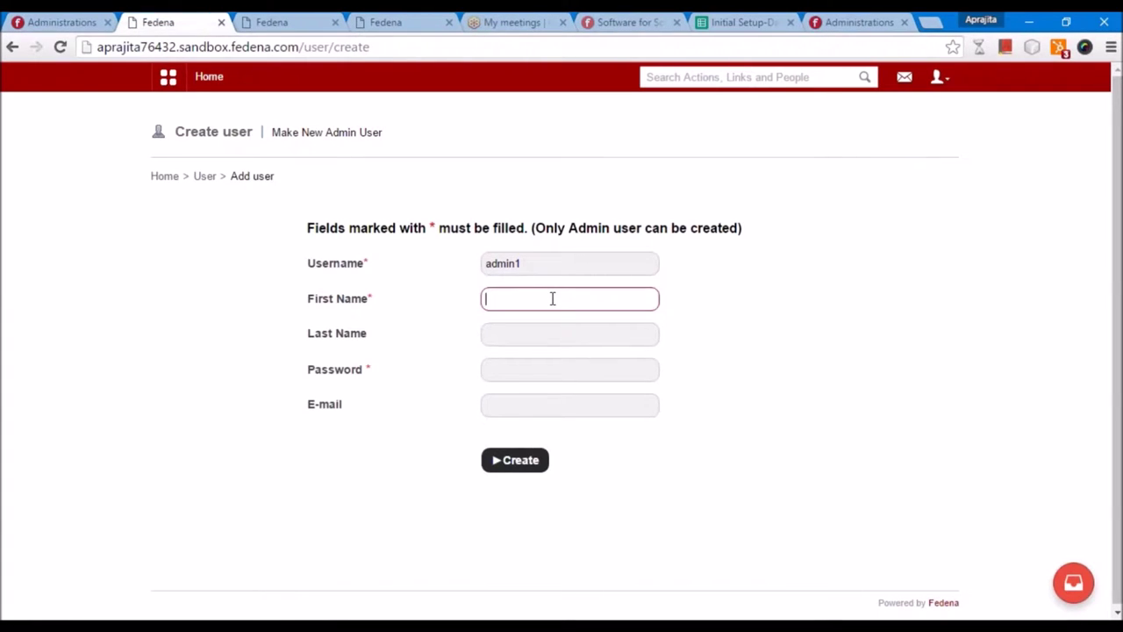
text(A1)
click(537, 334)
click(526, 373)
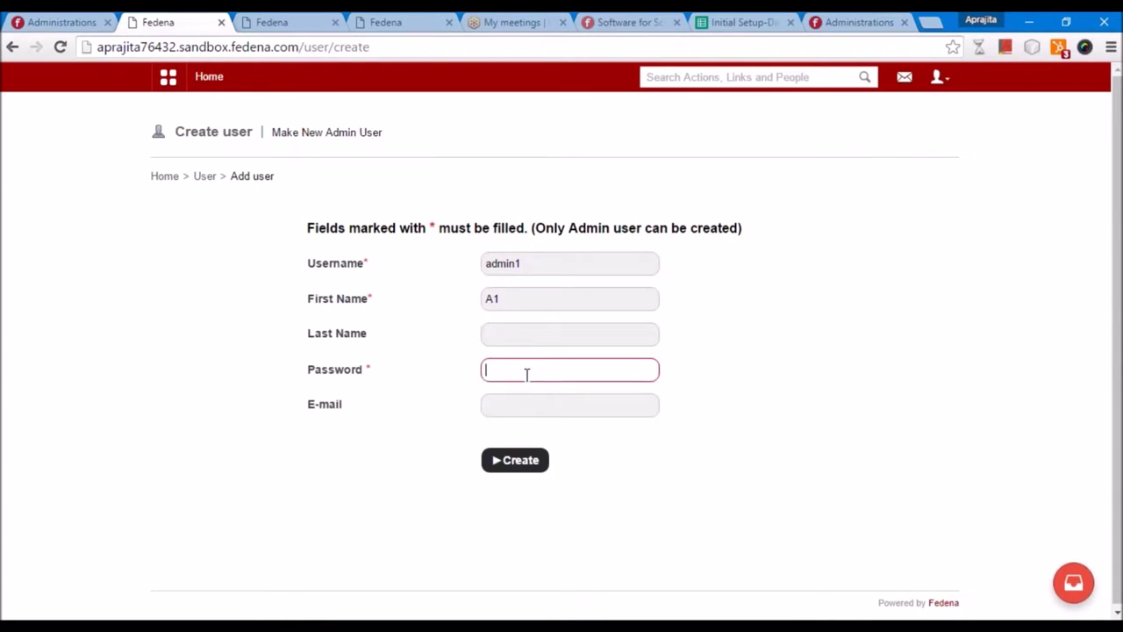
key(Return)
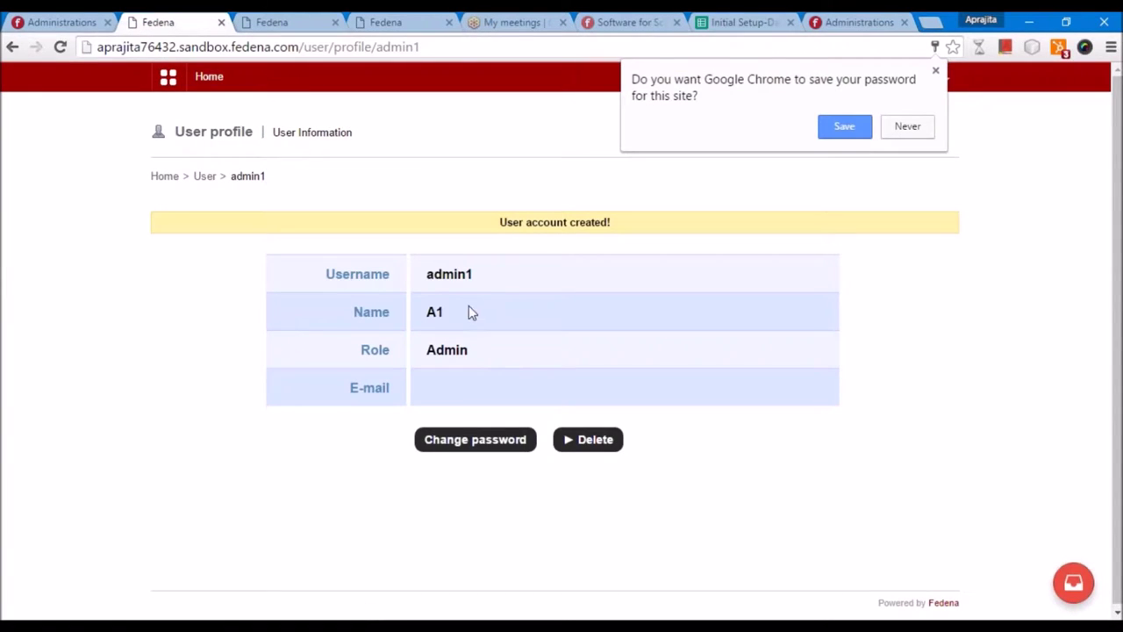
double_click(466, 275)
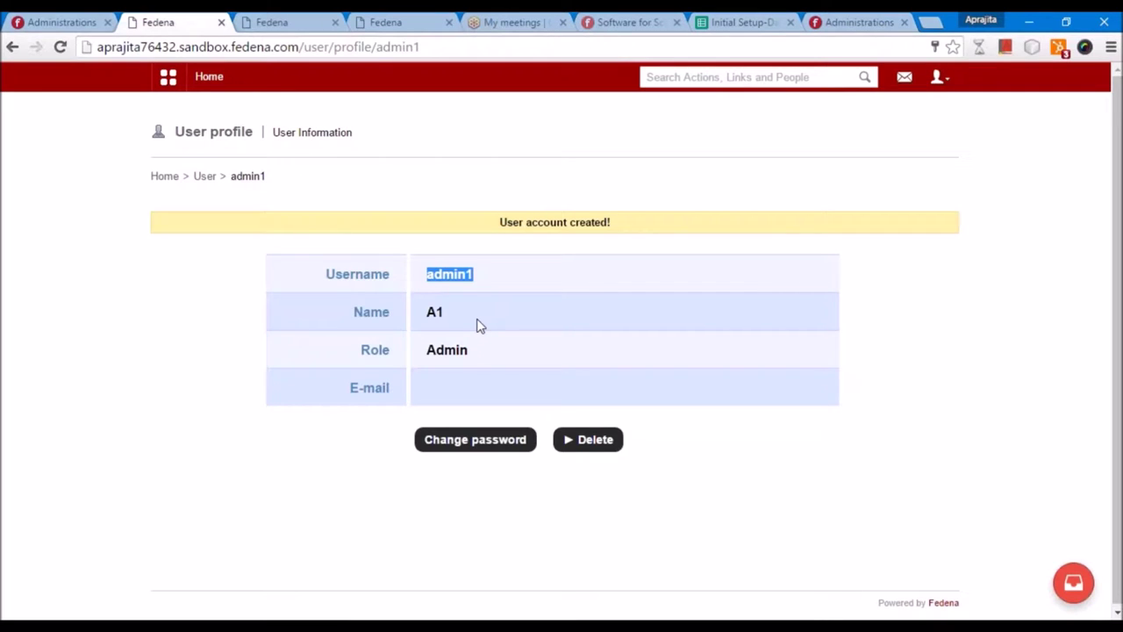
- Create user 'admin2' with first name A2 and a password, declining Chrome's offer to save it
click(202, 177)
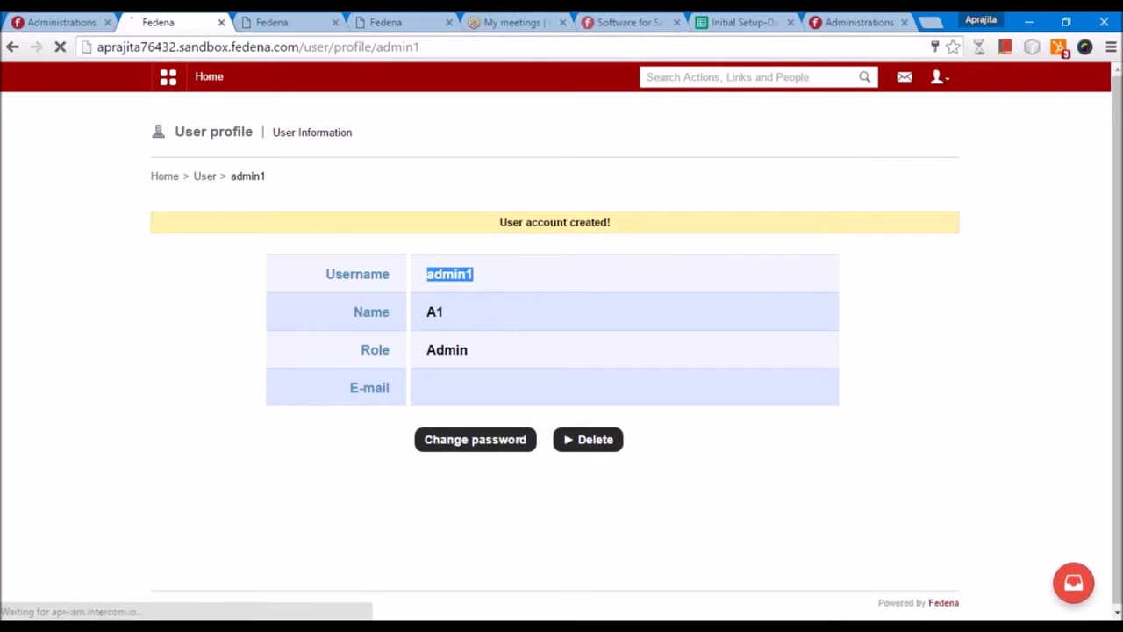
click(923, 132)
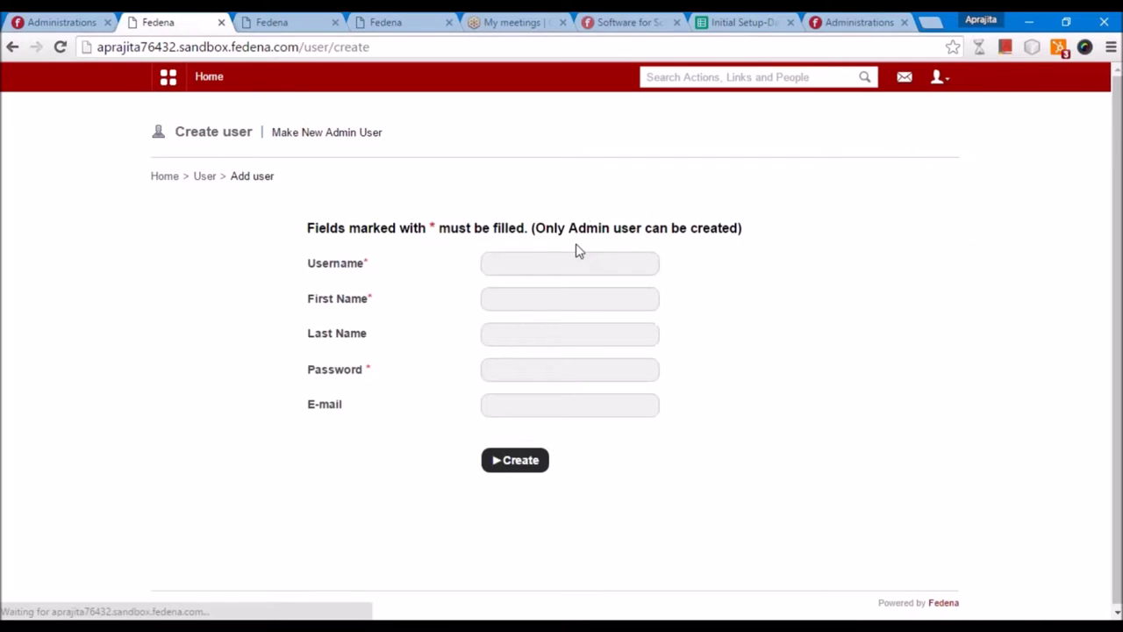
click(540, 262)
text(admin2)
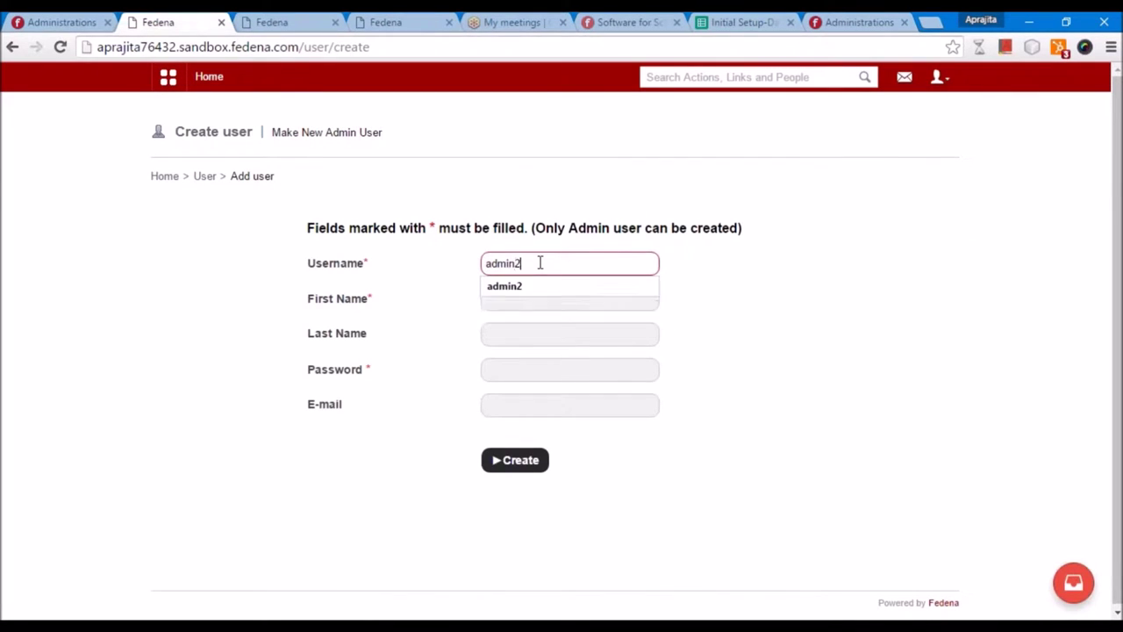
key(Tab)
text(A2)
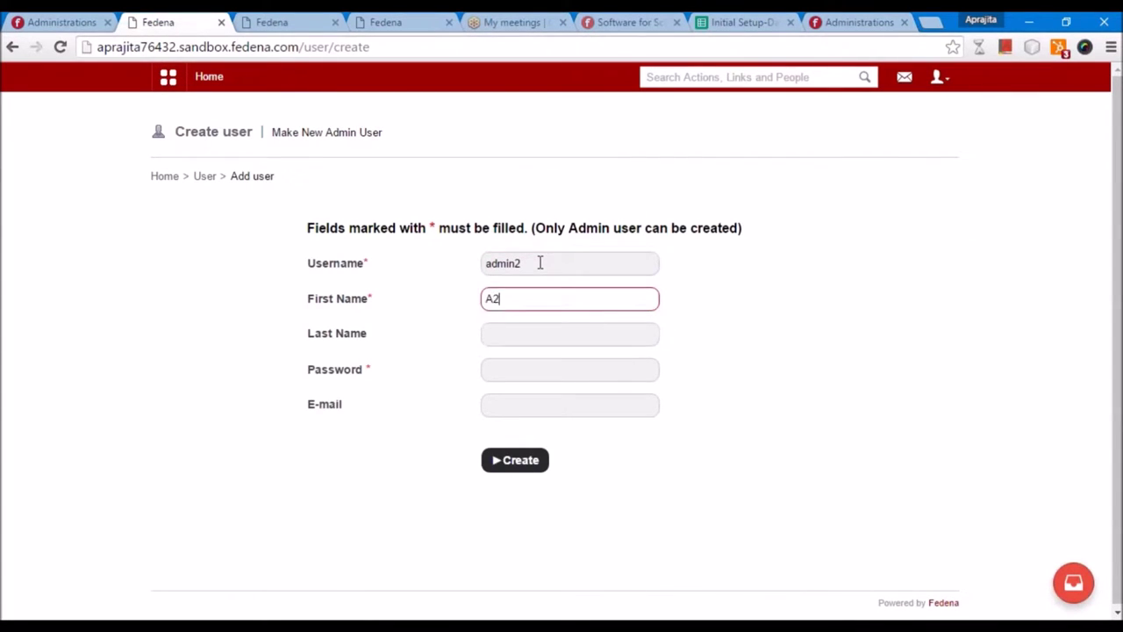
key(Tab)
key(Tab)
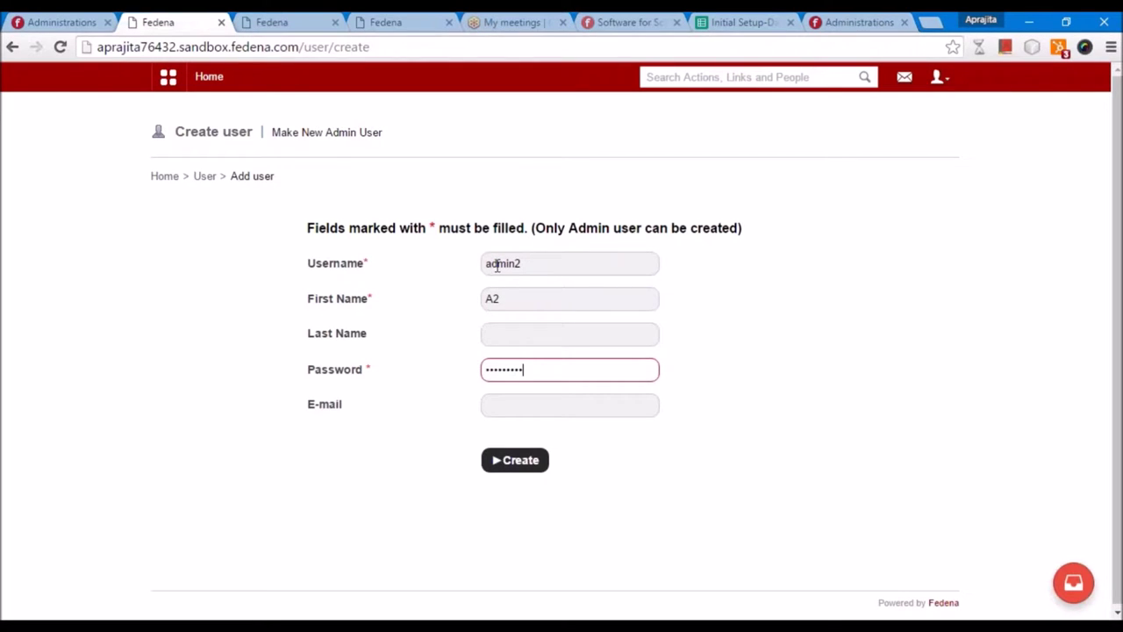
click(533, 461)
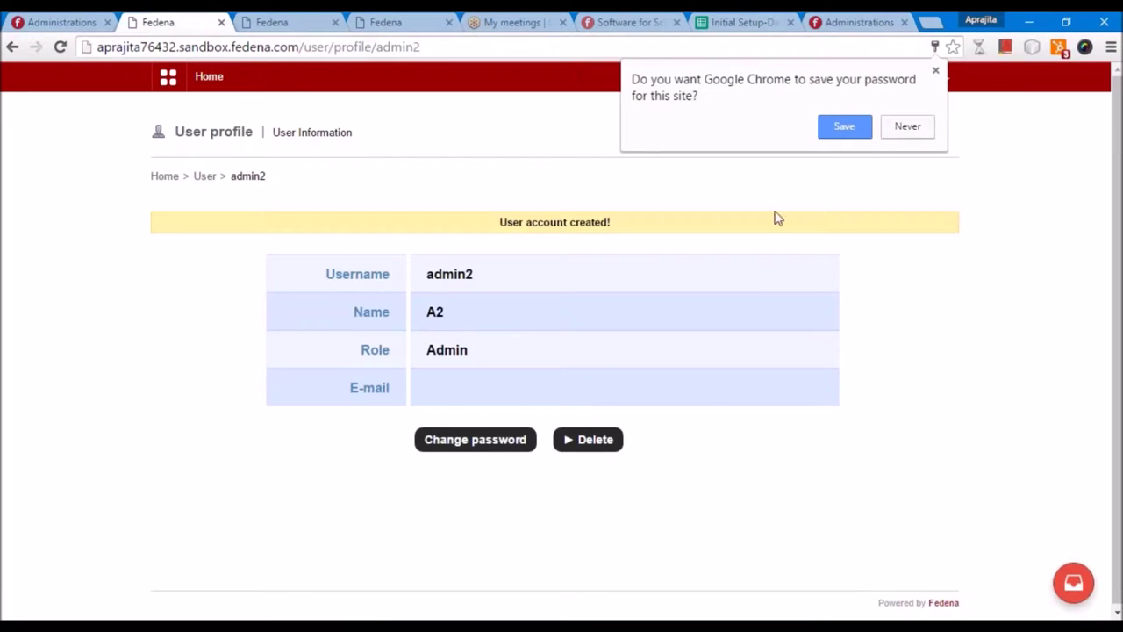
click(908, 128)
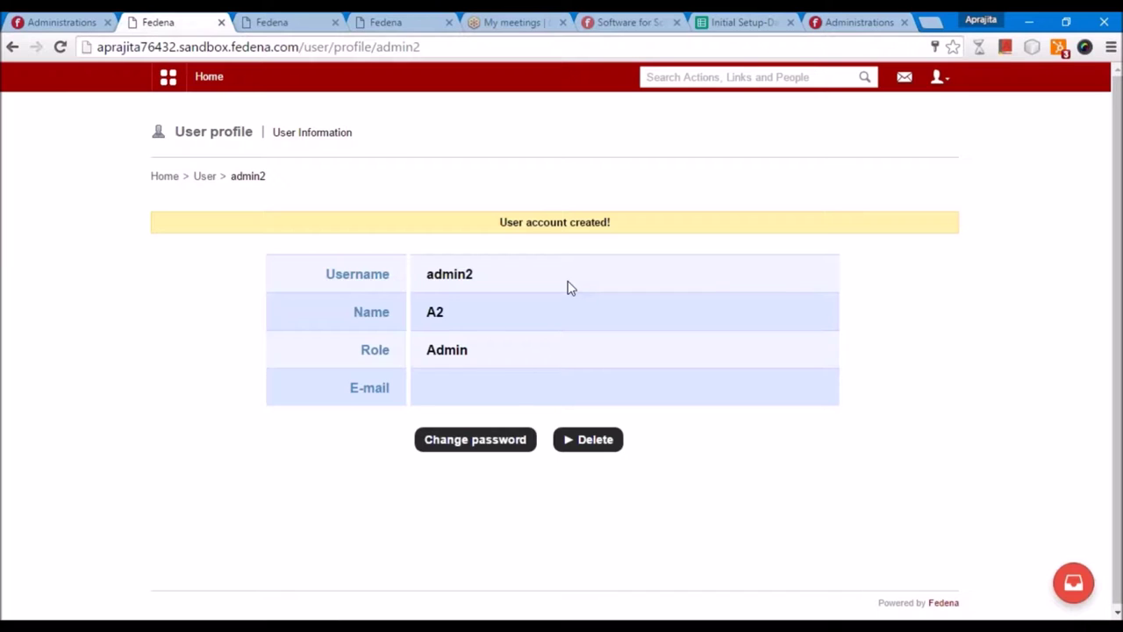
- From the Admin User profile, change the password by entering the current and new passwords
click(940, 87)
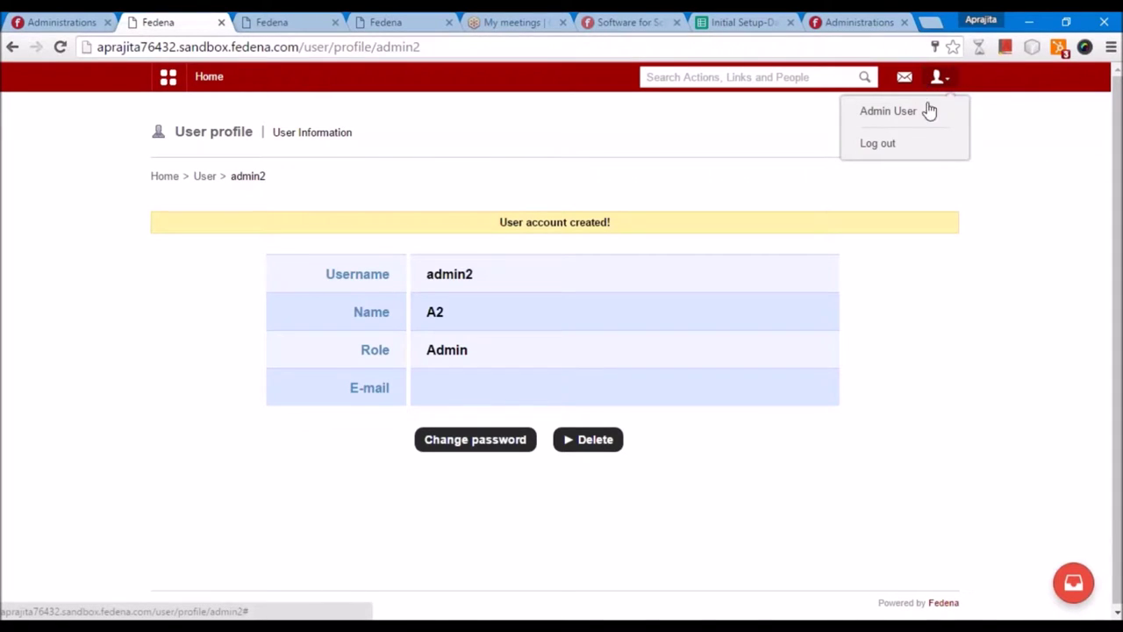
click(918, 114)
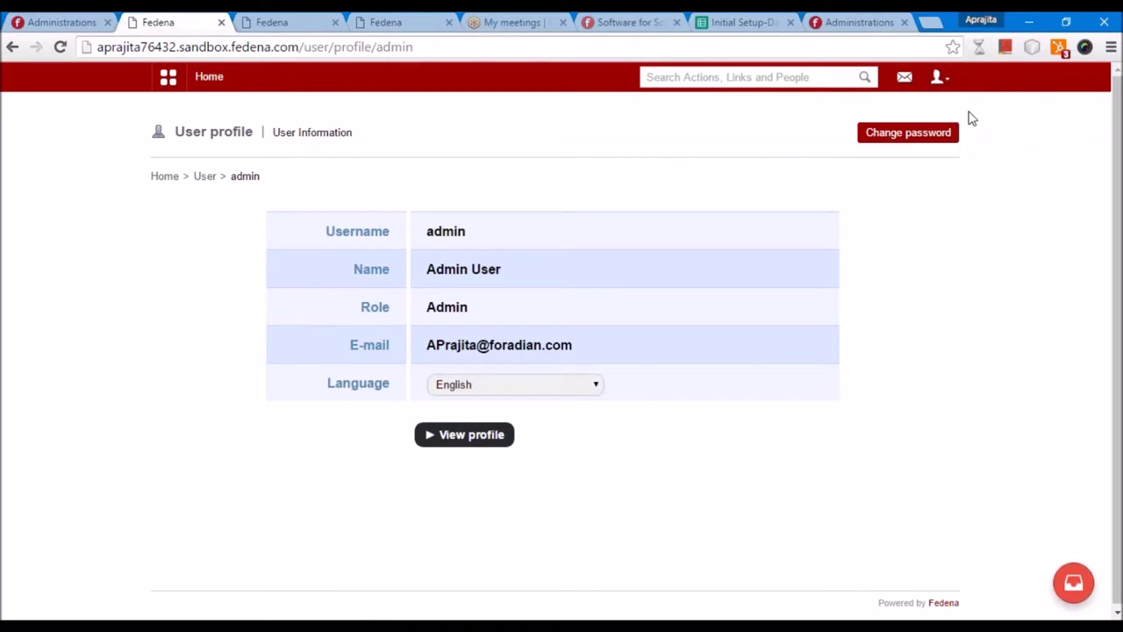
click(922, 133)
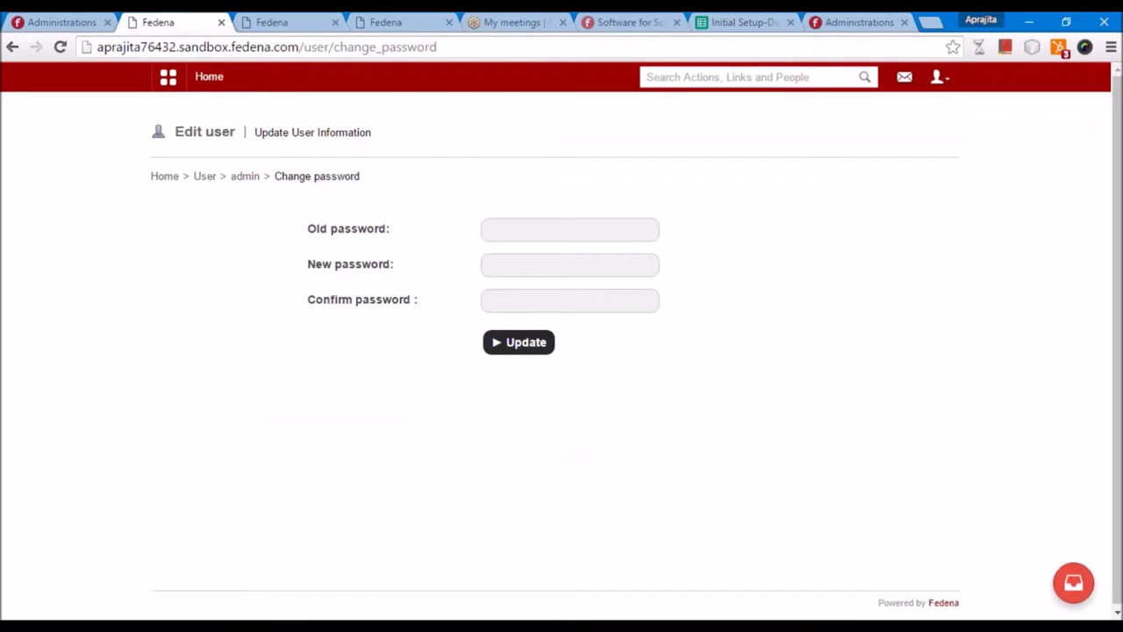
click(593, 230)
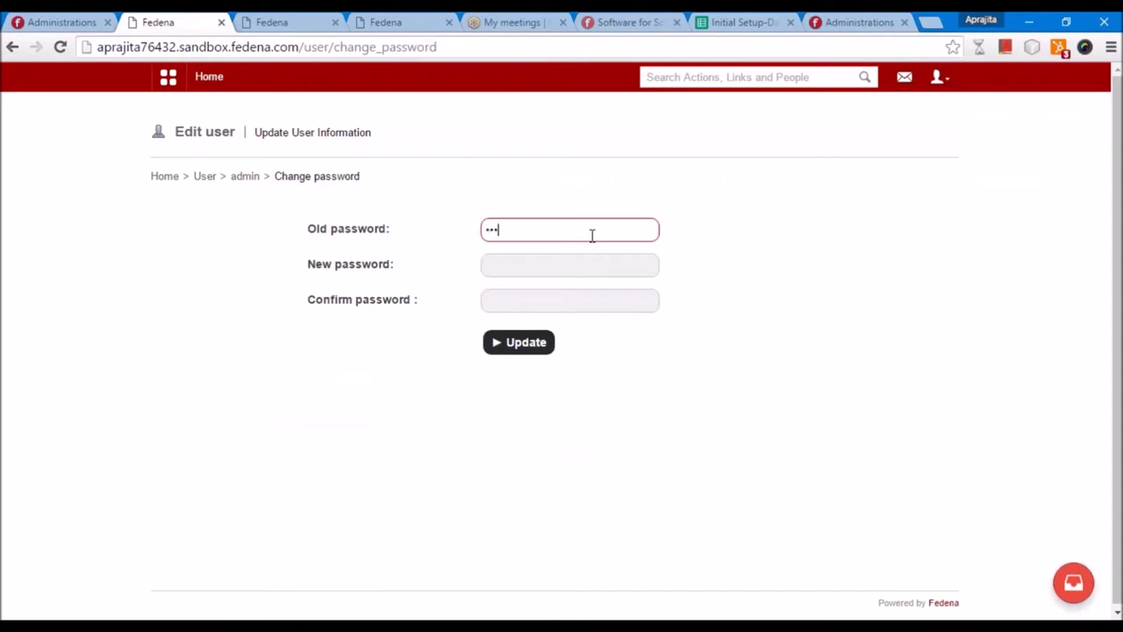
key(Tab)
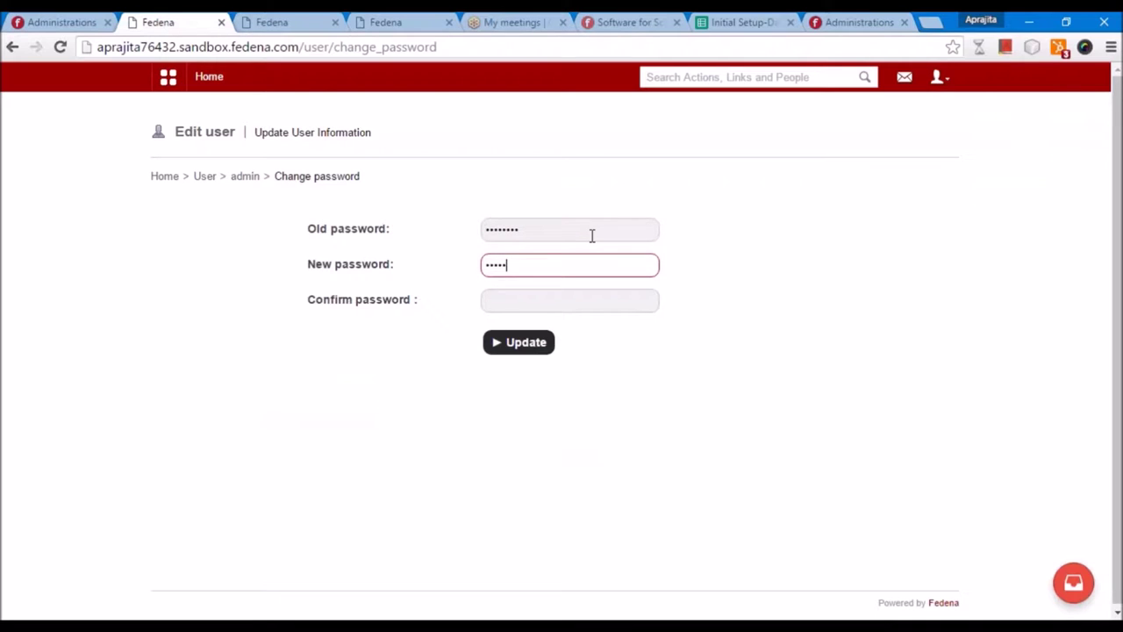
key(Tab)
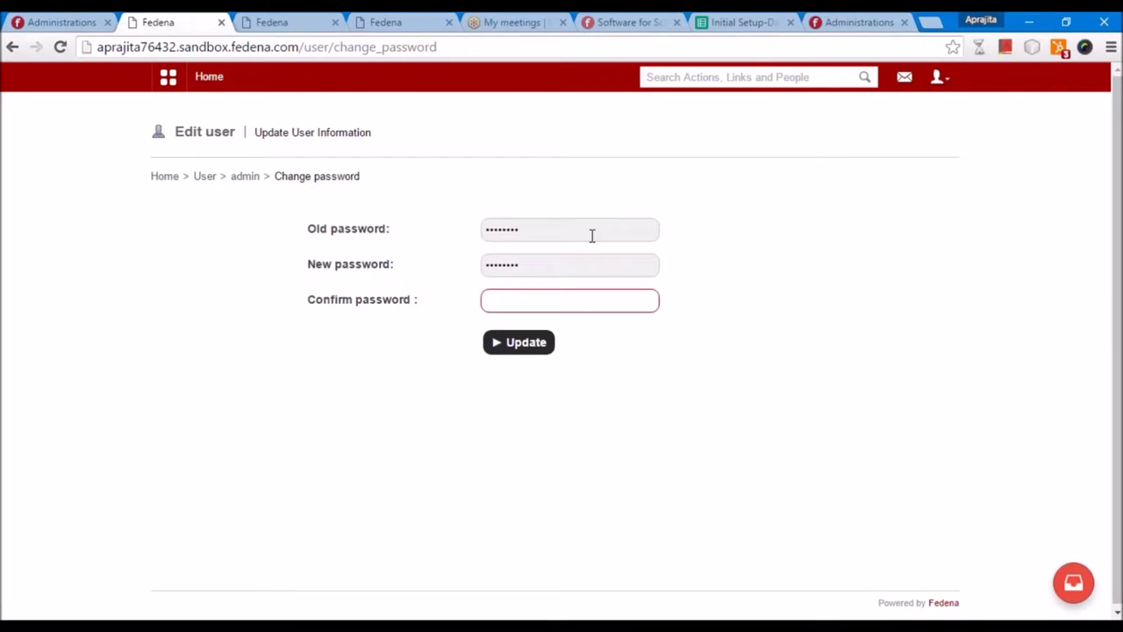
key(Return)
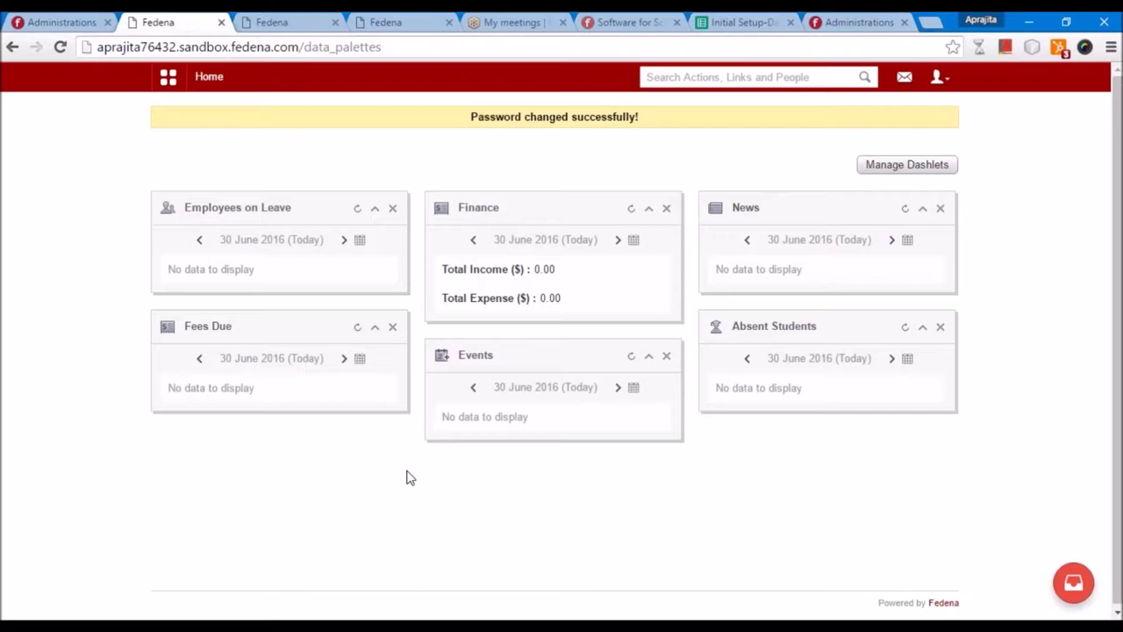
- Edit ABC School's plugins, toggle Data Palette, save, and reload the school dashboard
click(67, 21)
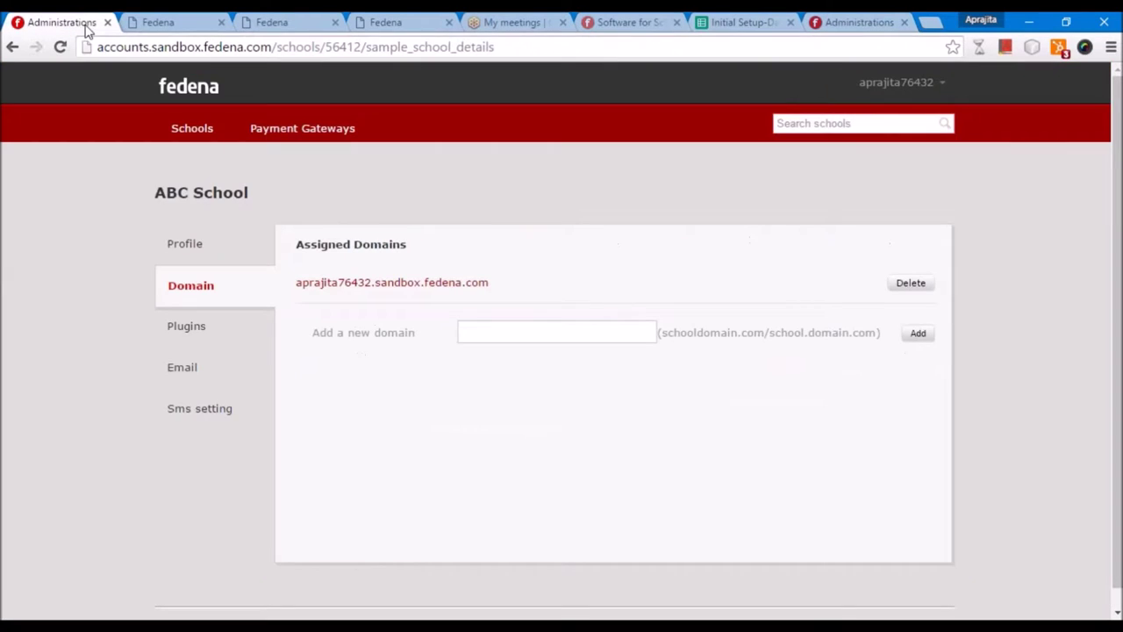
click(195, 333)
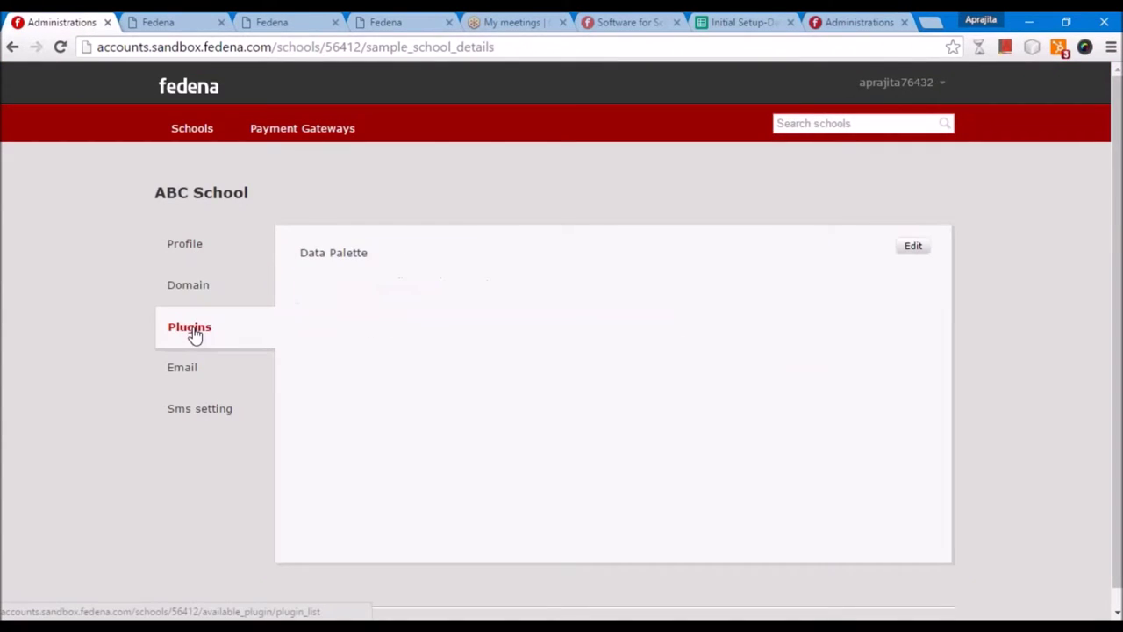
click(897, 252)
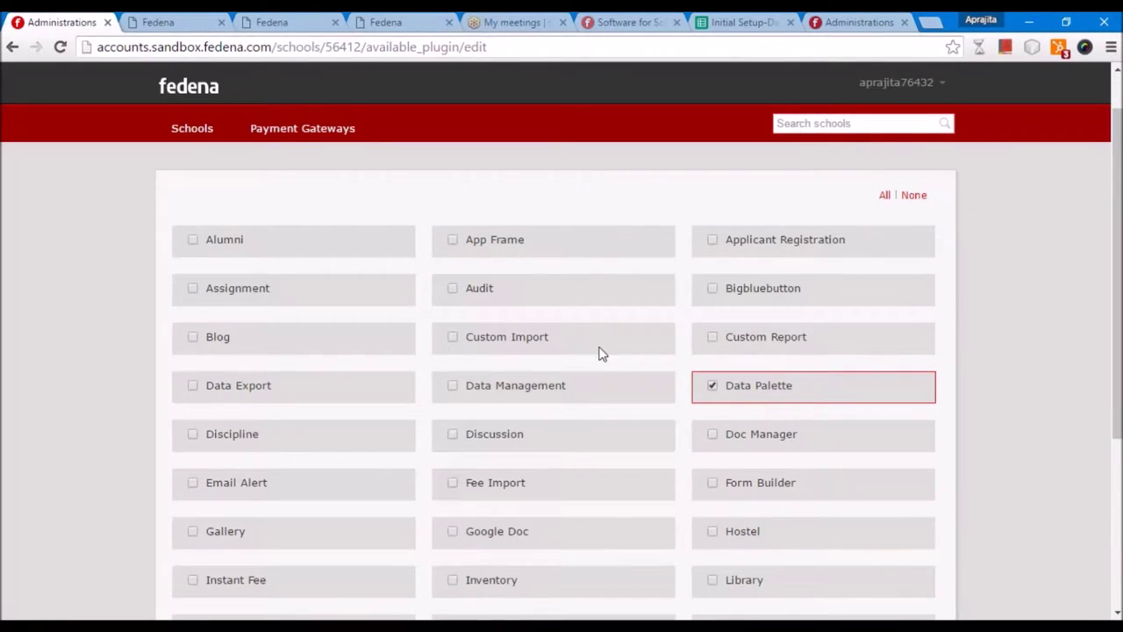
click(184, 22)
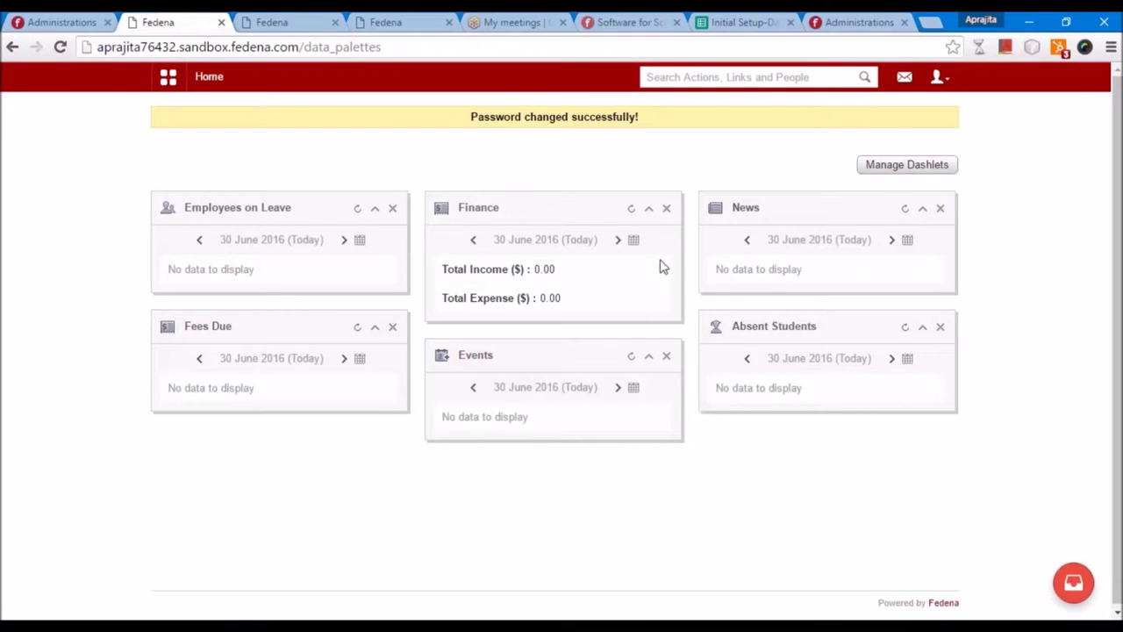
click(96, 18)
click(714, 387)
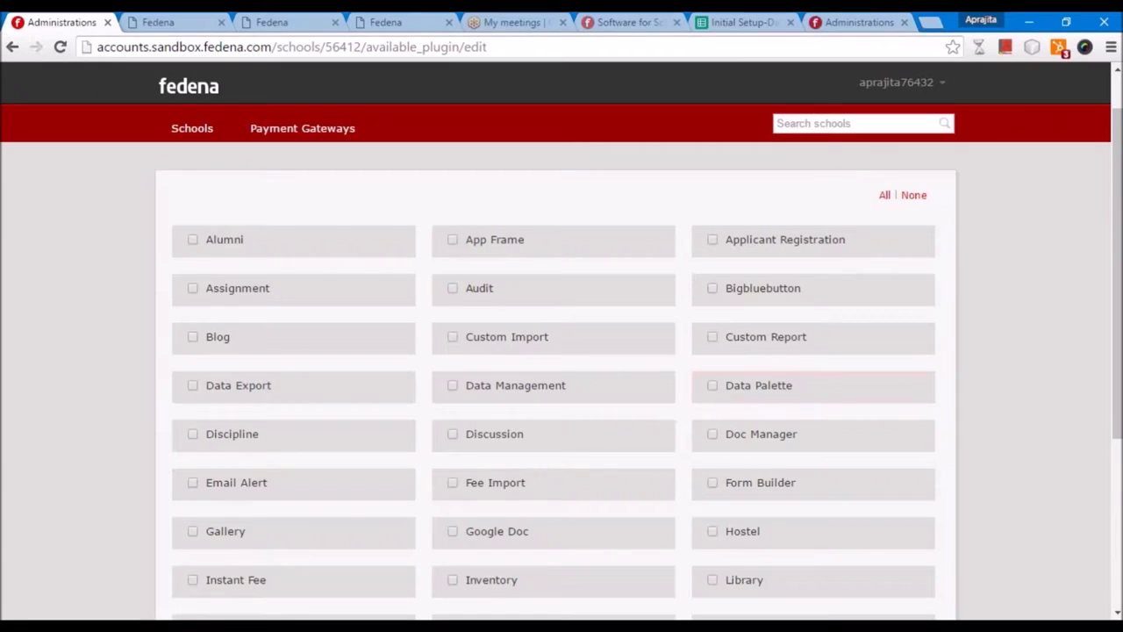
scroll(746, 400, down, 3)
click(913, 537)
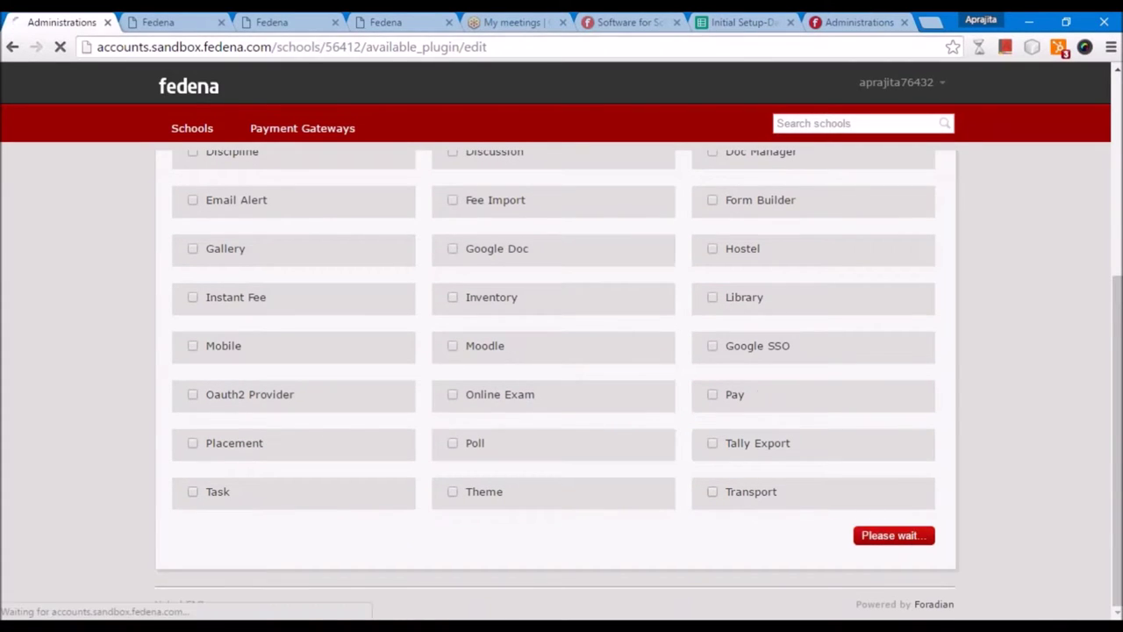
click(176, 22)
click(235, 46)
key(Return)
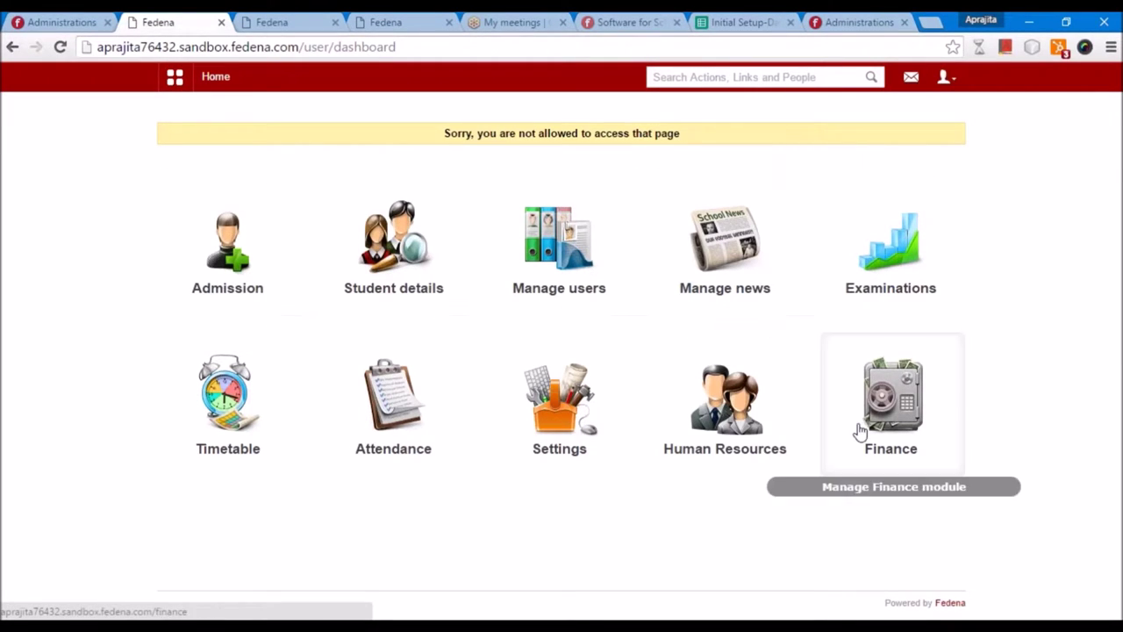
- Re-edit ABC School's assigned plugins to enable Data Palette and save the selection
key(ctrl+shift+Tab)
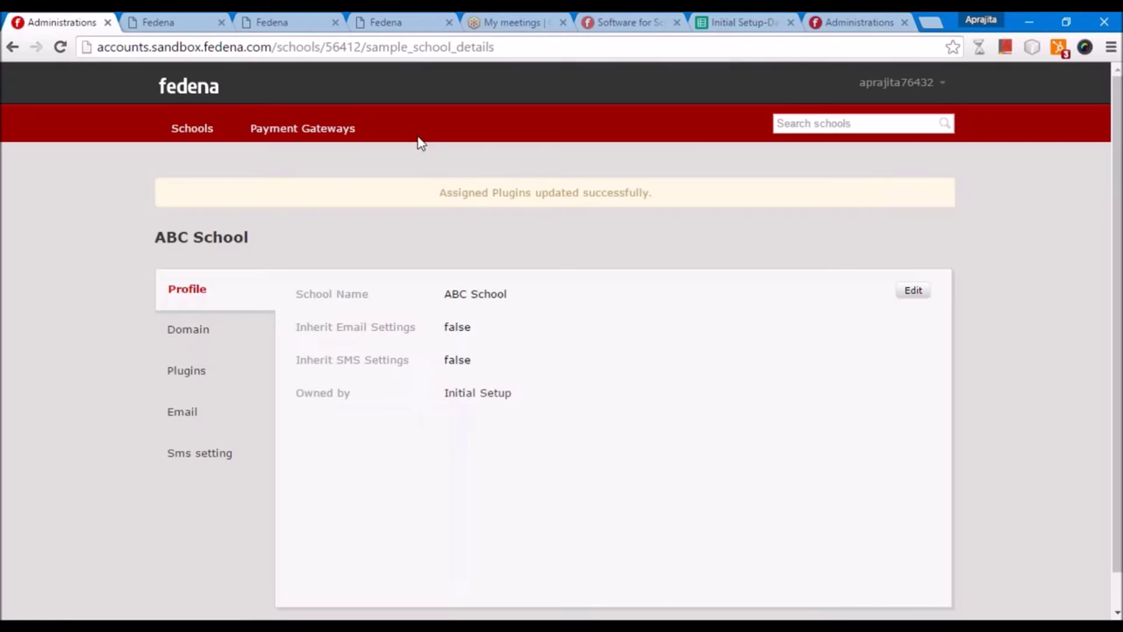
click(186, 336)
click(189, 376)
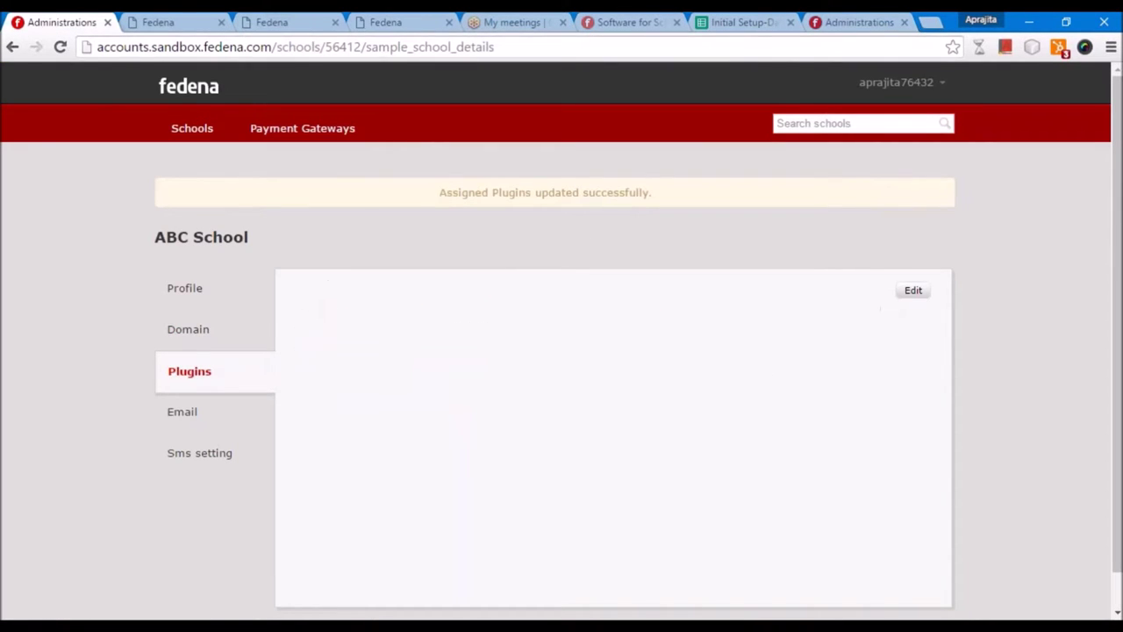
click(913, 291)
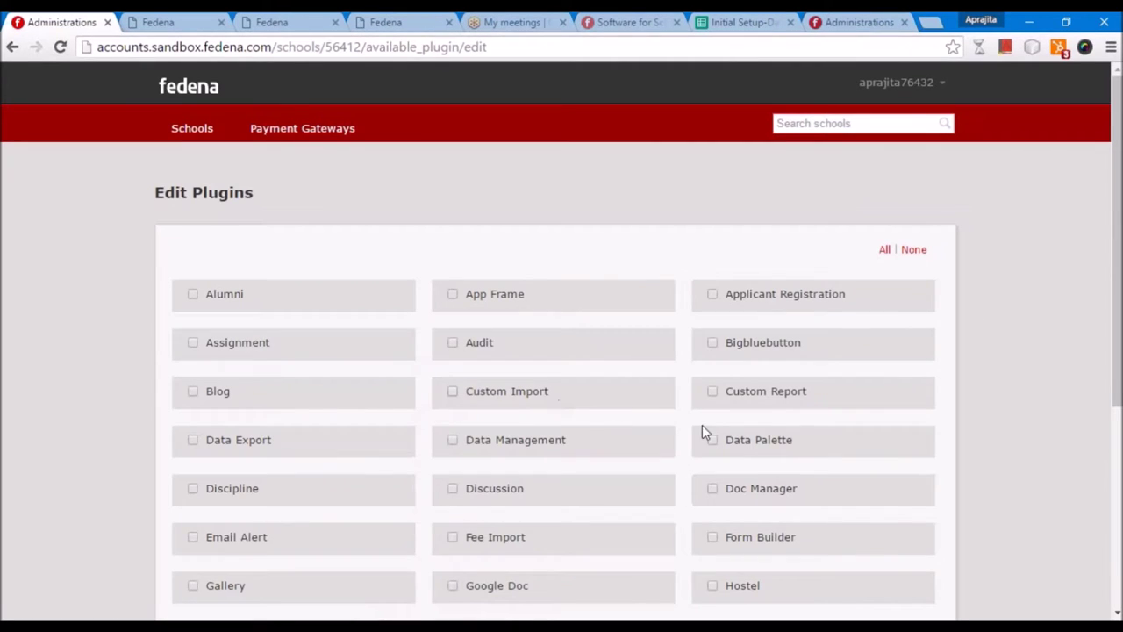
click(713, 441)
scroll(764, 438, down, 4)
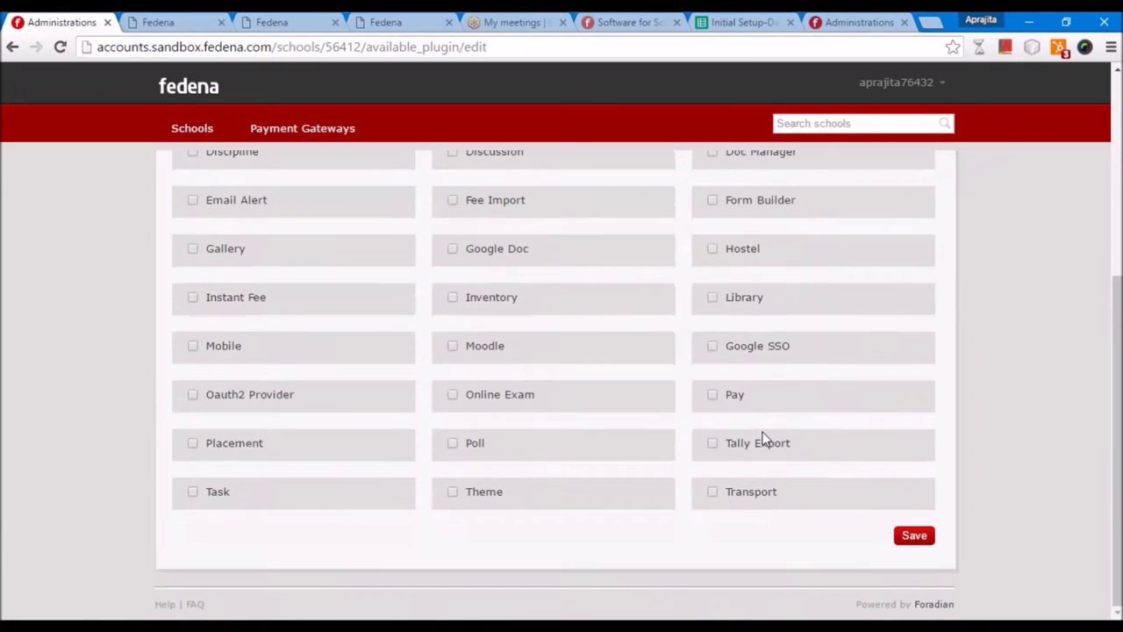
click(906, 536)
click(184, 21)
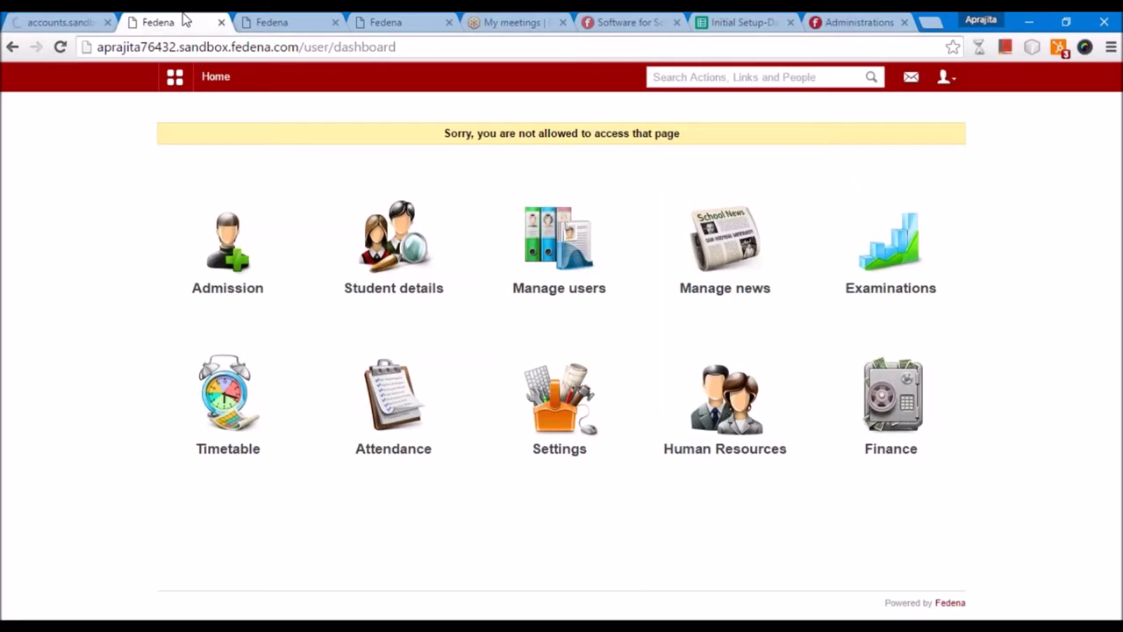
text(\)
key(BackSpace)
- Reload the dashboard and advance Employees on Leave to 01 July 2016
key(Escape)
key(Return)
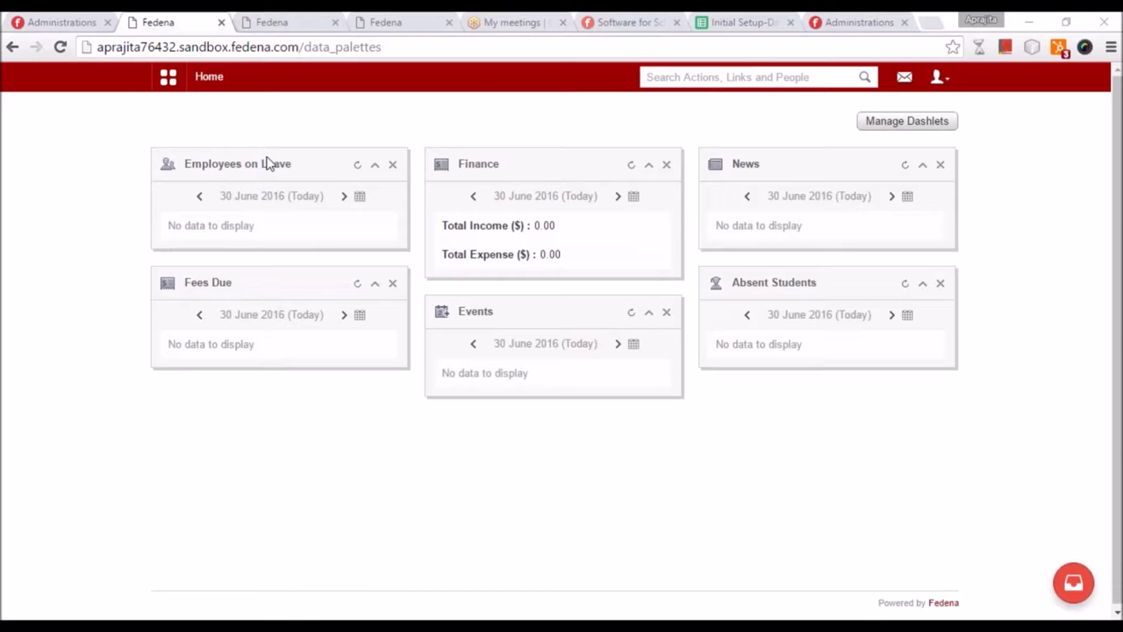
click(344, 196)
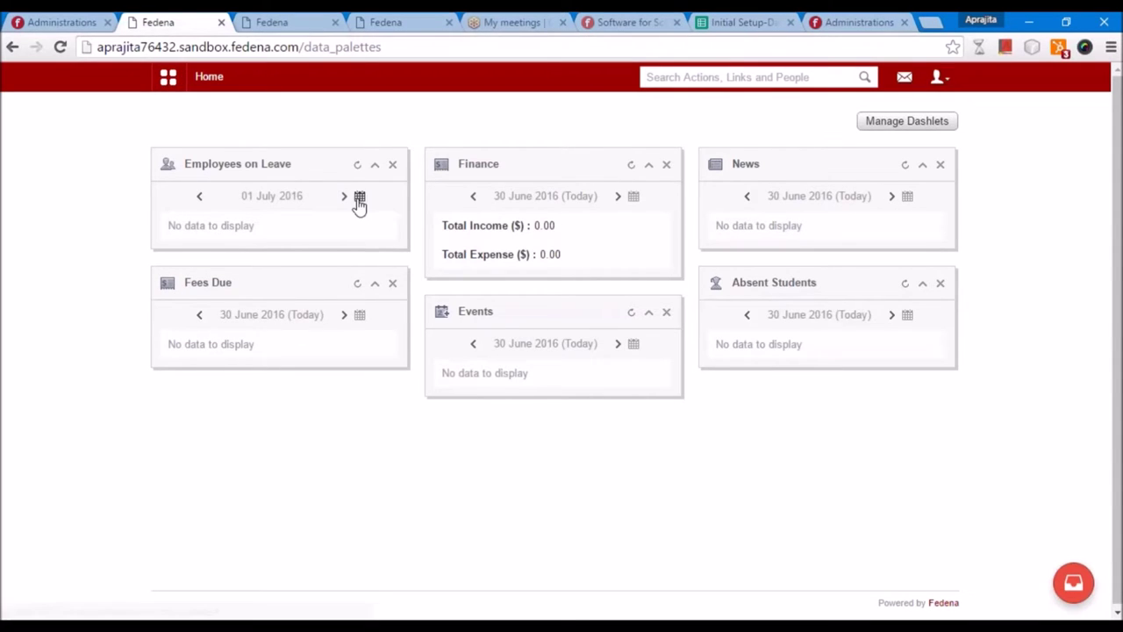
click(359, 198)
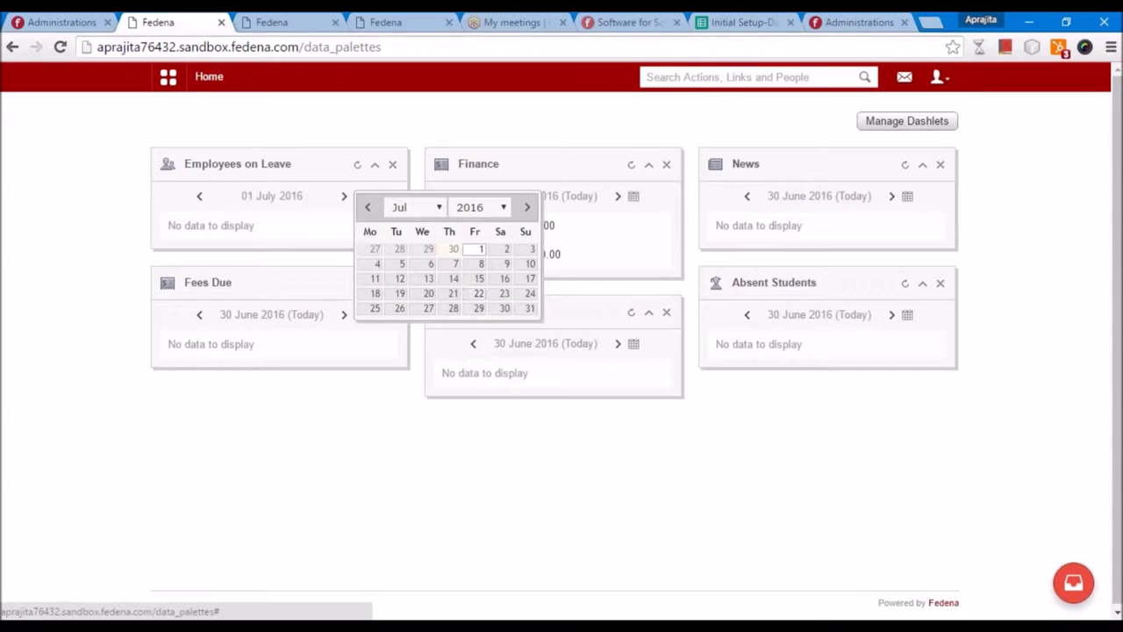
click(511, 432)
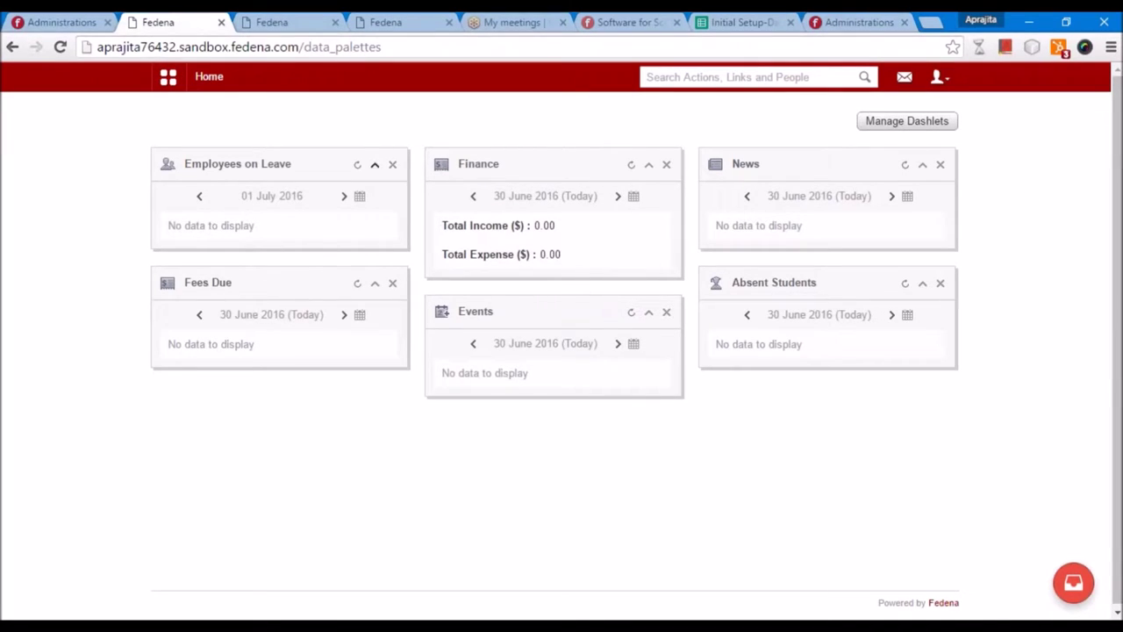
- Remove the Finance dashlet, move News below Absent Students, and open Manage Dashlets
click(666, 166)
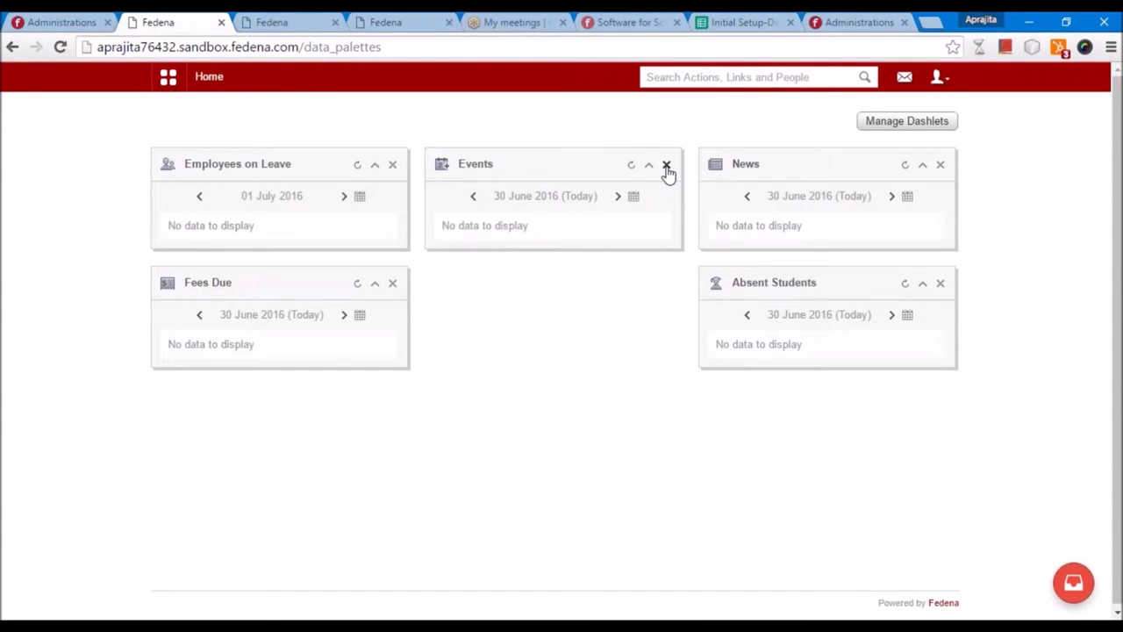
drag(769, 298, 480, 297)
drag(746, 165, 497, 283)
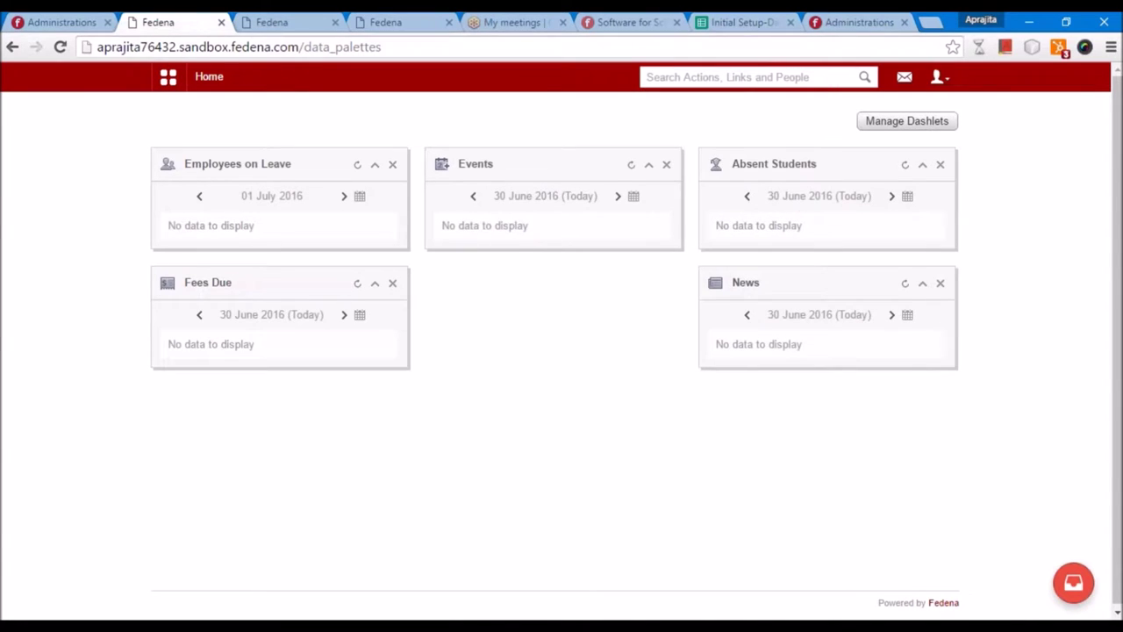
click(883, 130)
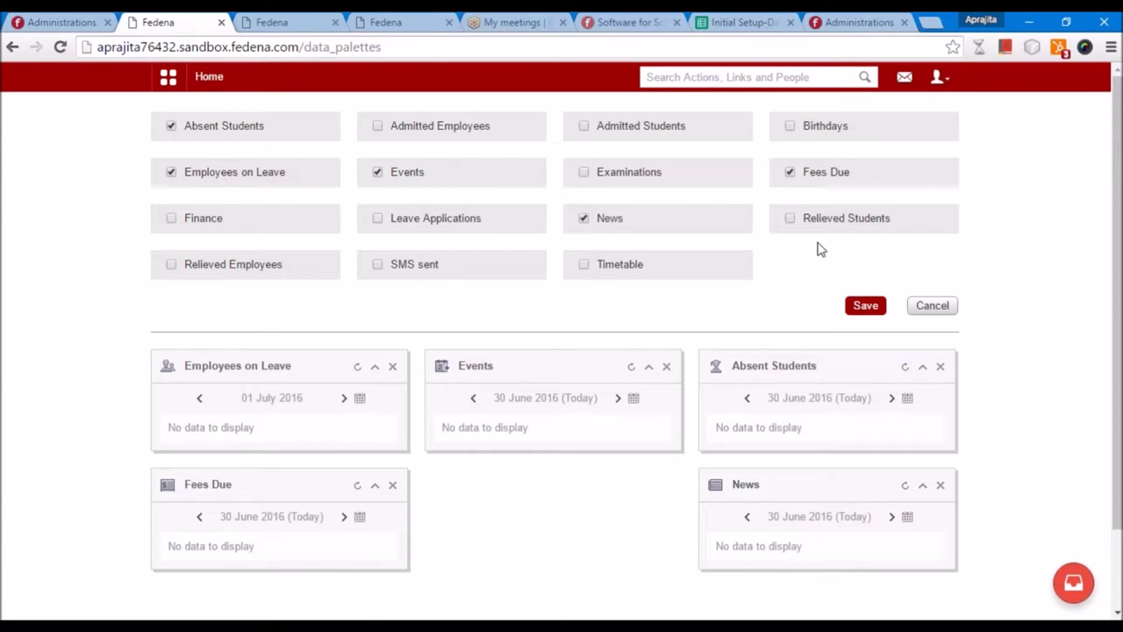
scroll(820, 249, down, 1)
scroll(820, 250, up, 1)
click(167, 77)
- Go to Administration > Settings > General settings
click(551, 123)
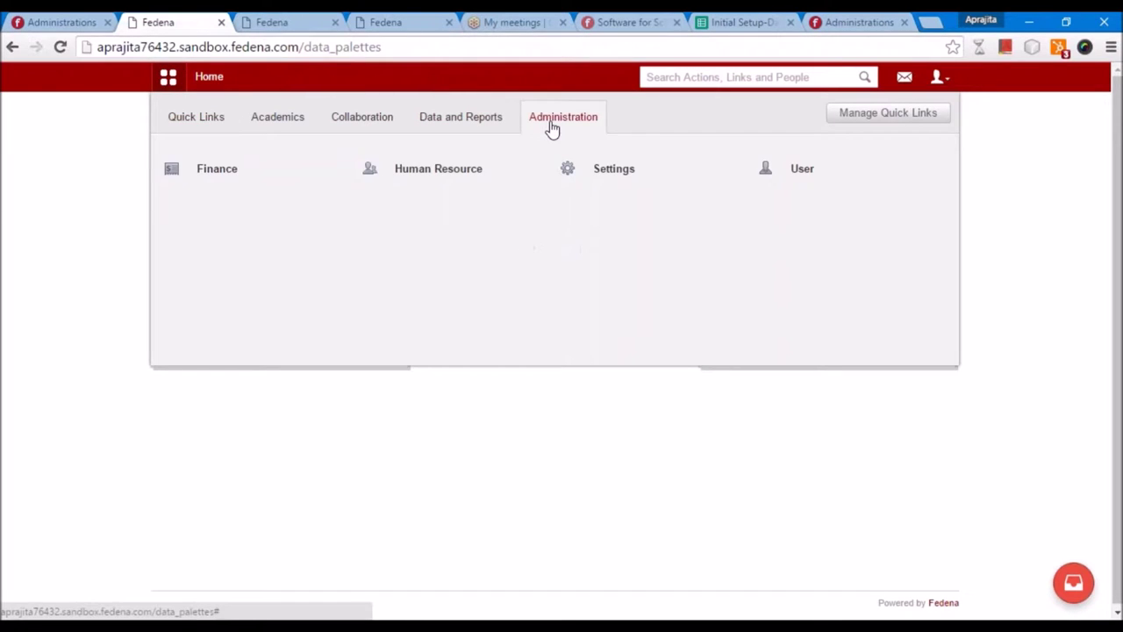
mouse_move(615, 169)
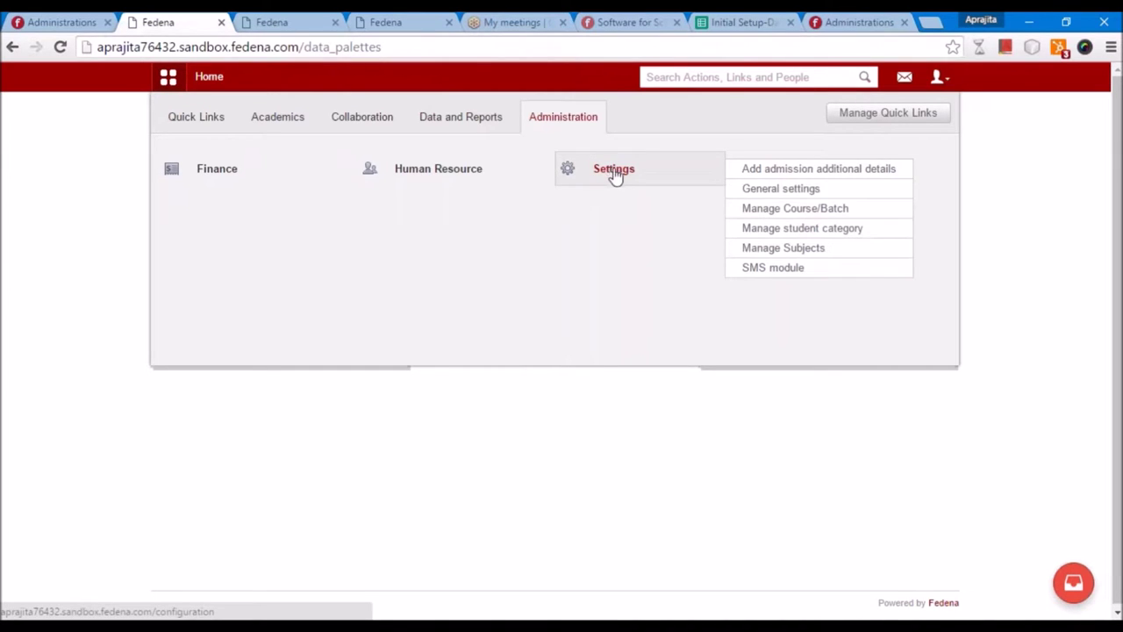
click(761, 190)
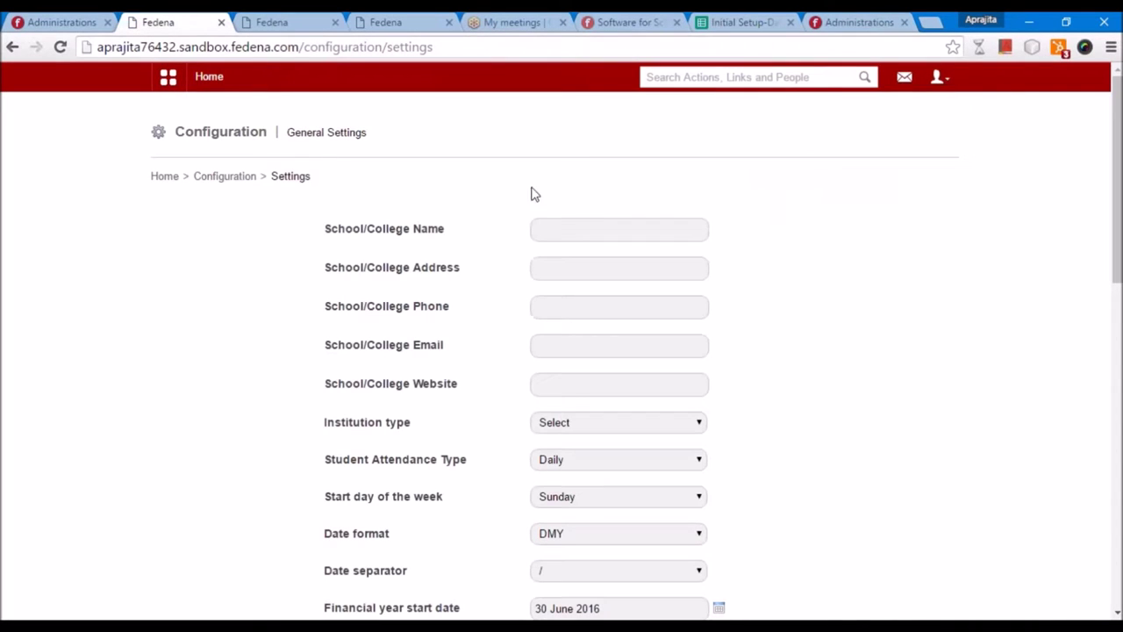
- Copy 'ABC Institute' from the Notepad notes into the School/College Name field
scroll(594, 427, down, 1)
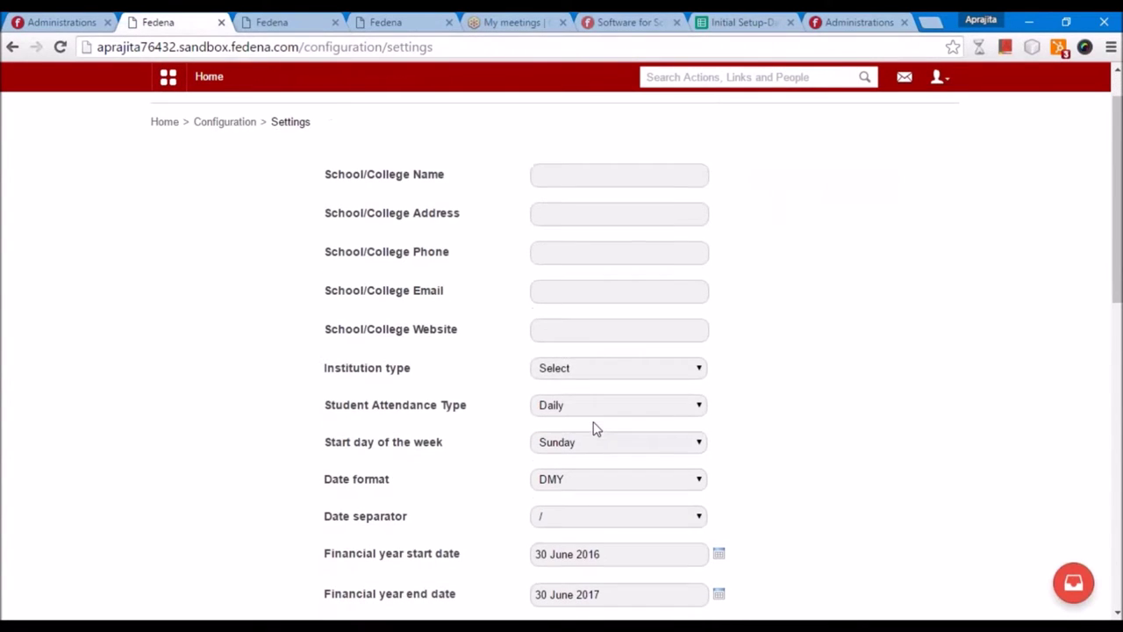
scroll(595, 427, up, 1)
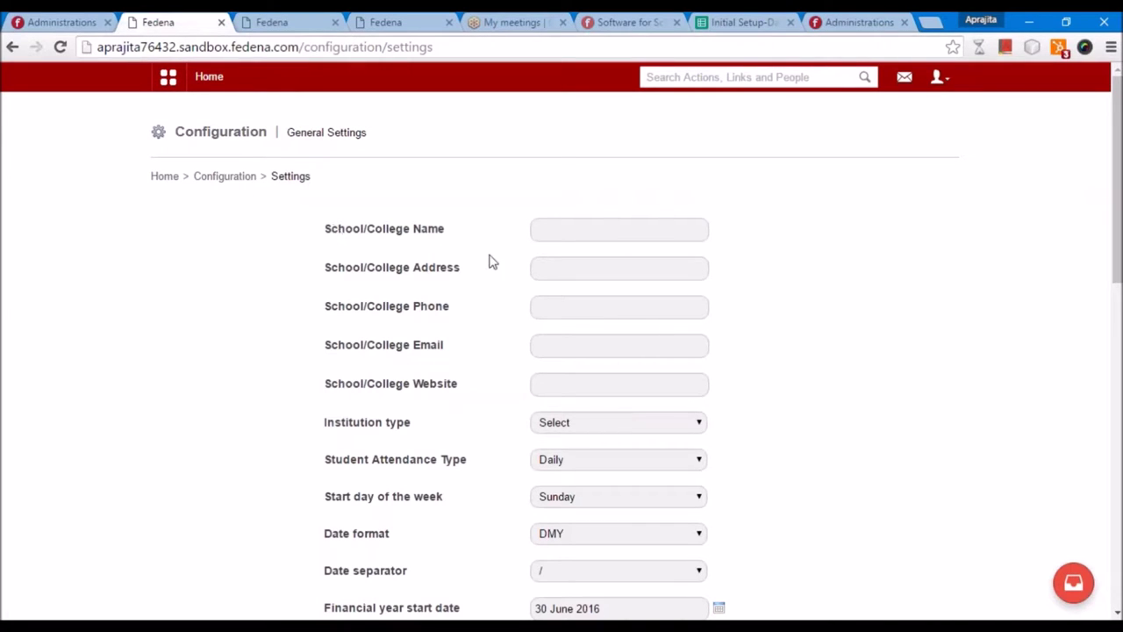
click(195, 621)
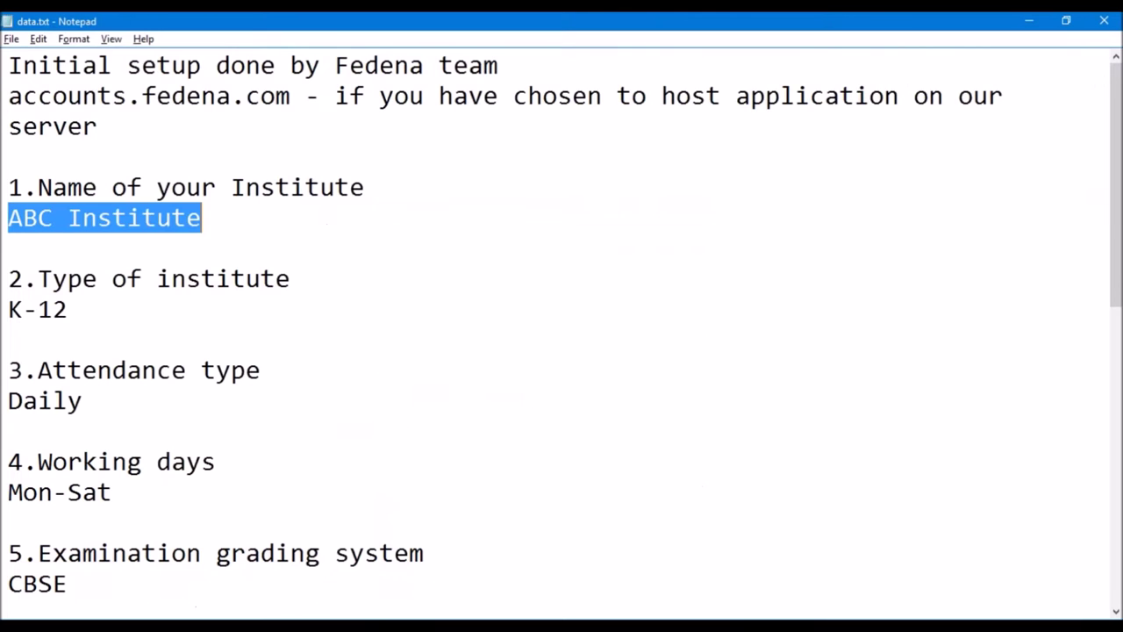
right_click(163, 225)
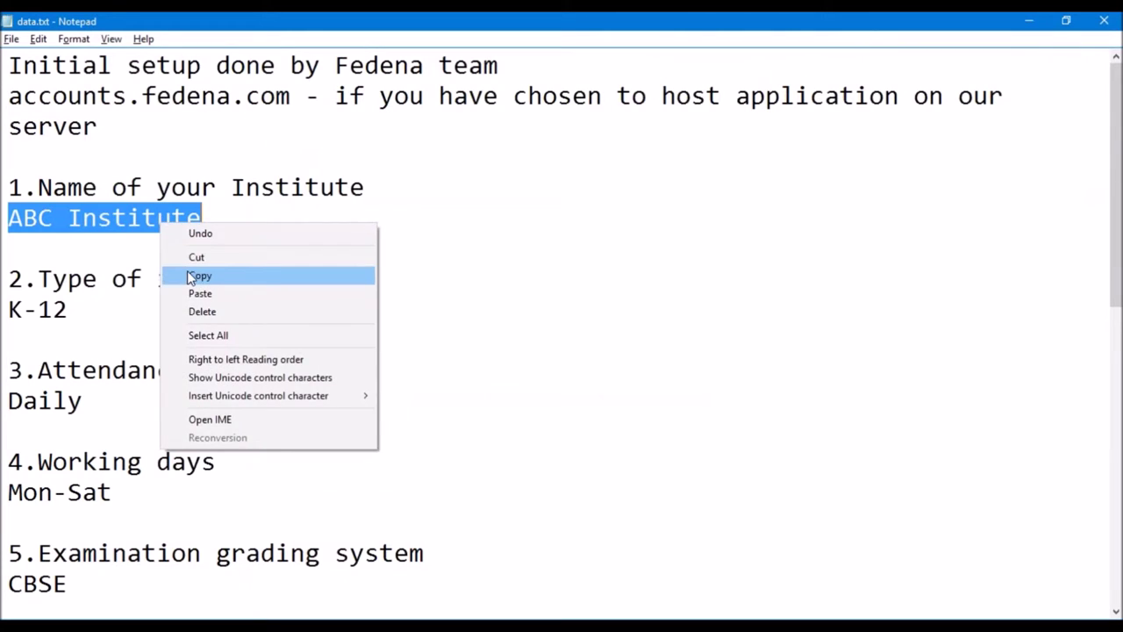
click(200, 273)
click(1028, 21)
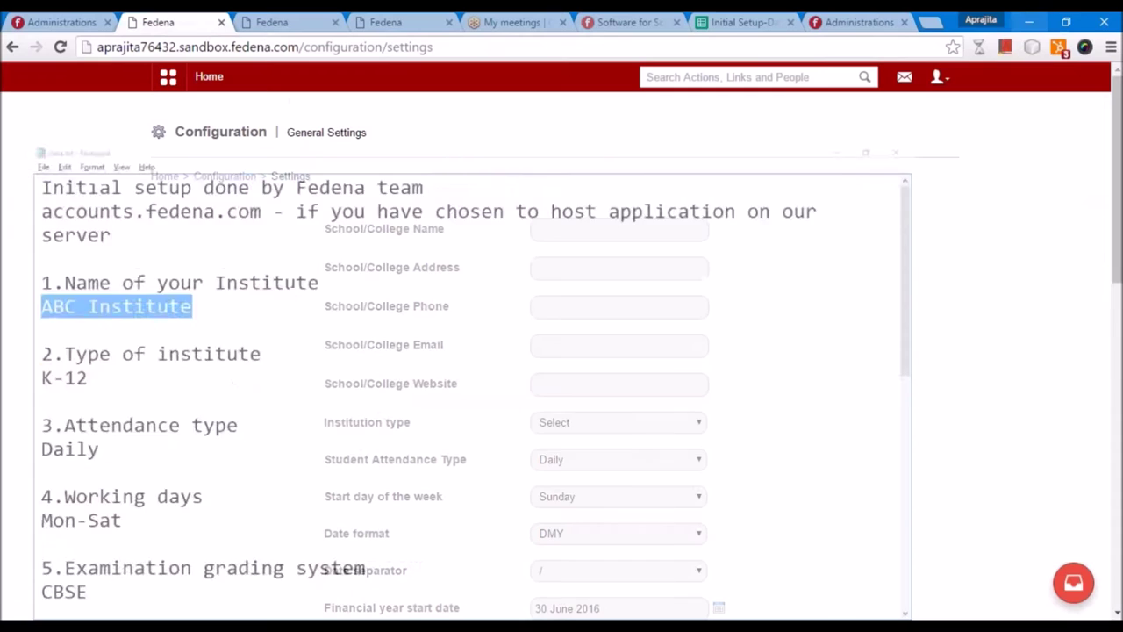
click(645, 231)
key(ctrl+v)
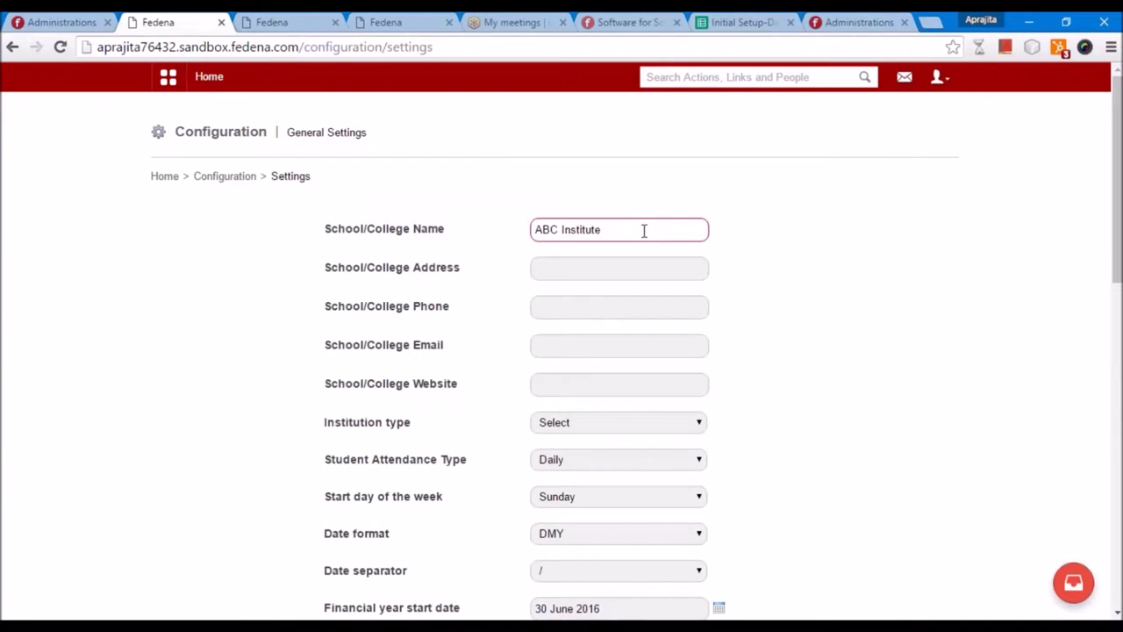
click(595, 270)
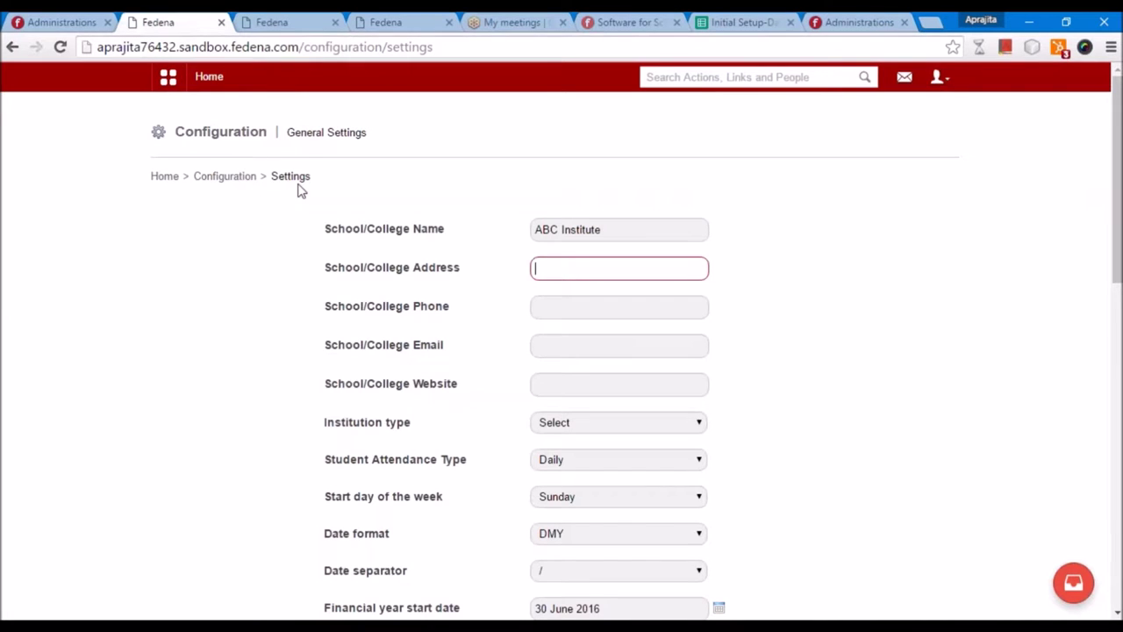
- Check the School/College Address, Phone, Email and Website fields, then return to the Notepad notes
click(664, 230)
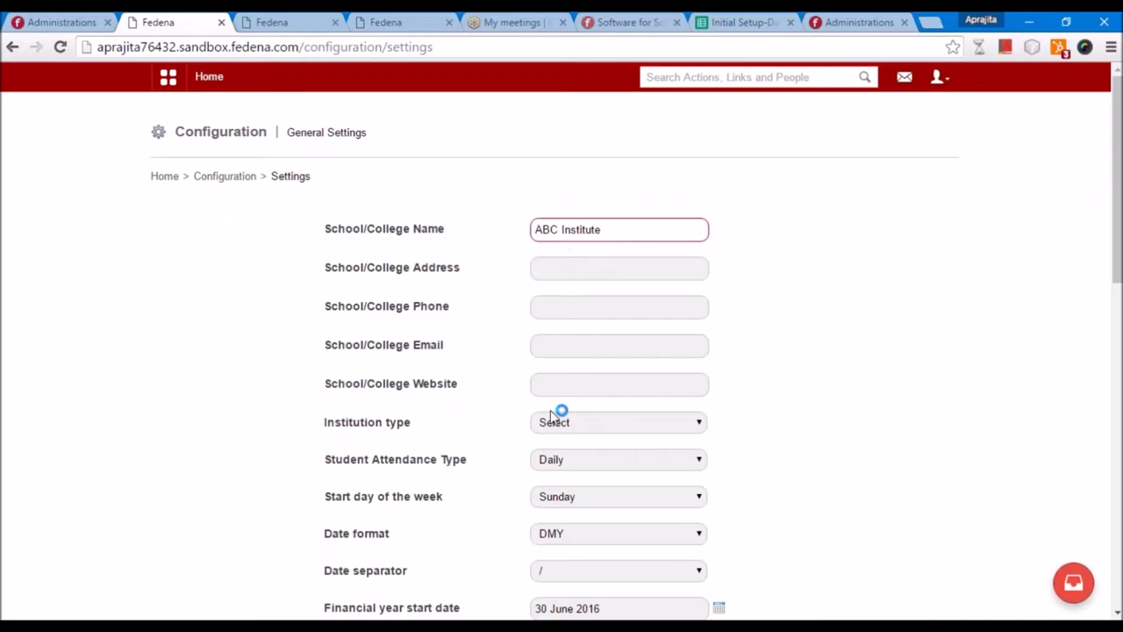
scroll(583, 448, down, 4)
scroll(597, 465, up, 4)
scroll(615, 529, down, 1)
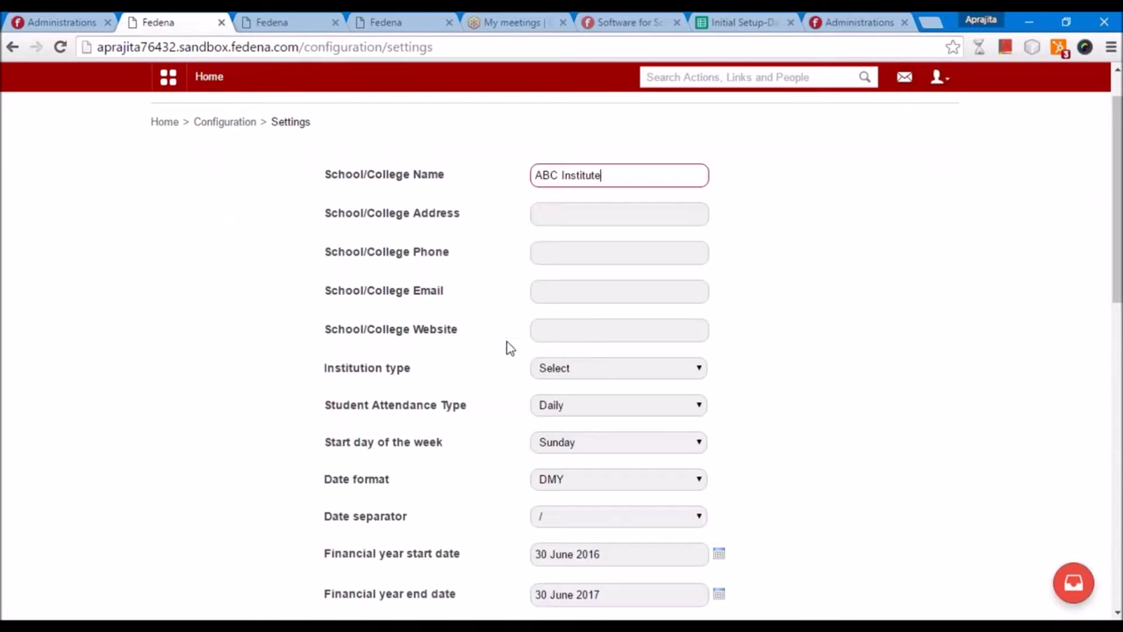
click(679, 330)
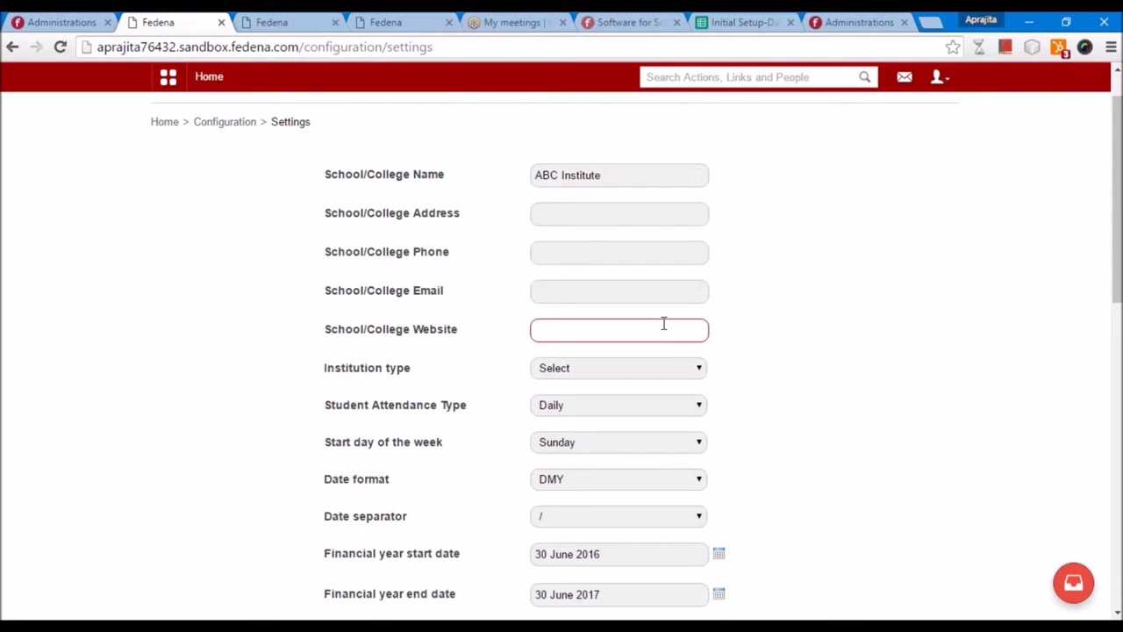
click(562, 220)
click(565, 254)
click(571, 297)
click(571, 323)
scroll(578, 347, down, 2)
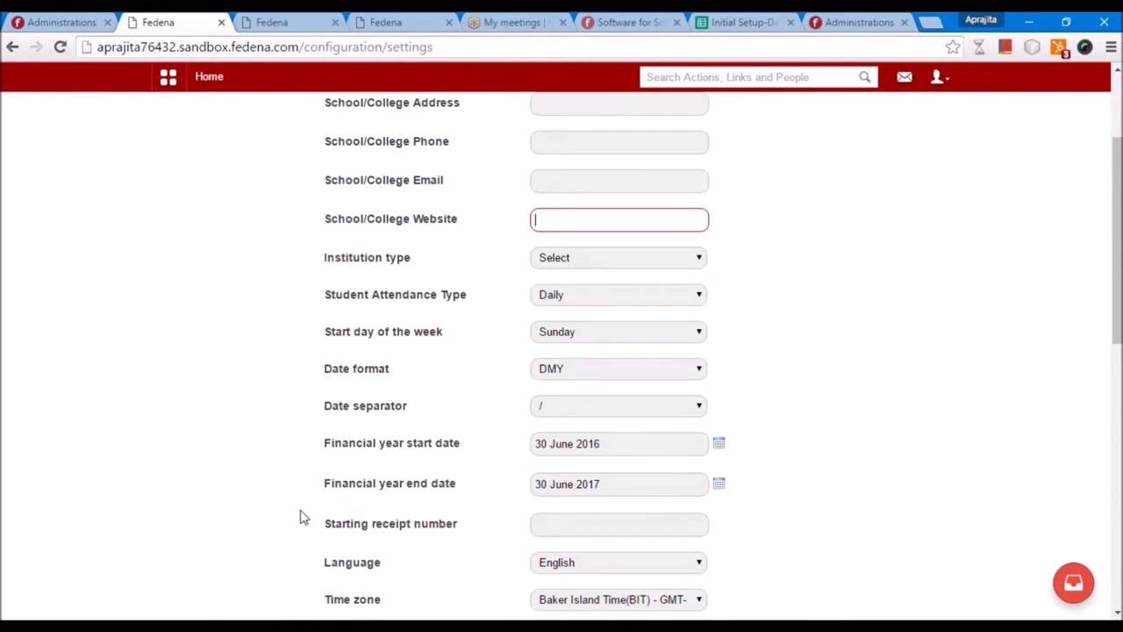
key(alt+Tab)
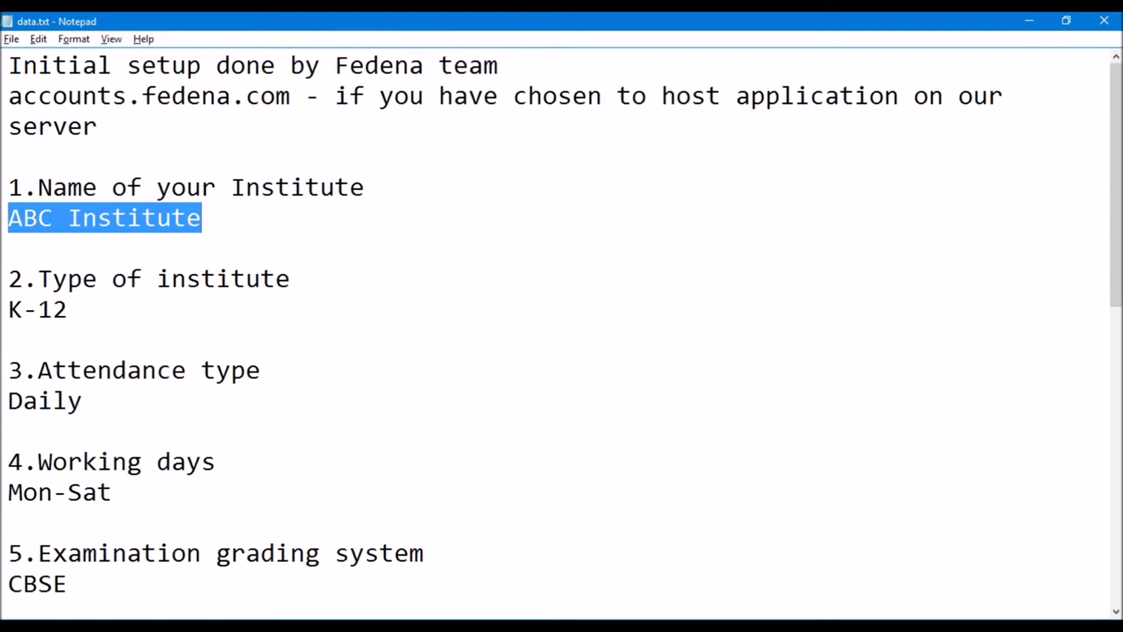
- Keep institution type K-12 and student attendance type Daily, as listed in the notes
drag(69, 310, 6, 314)
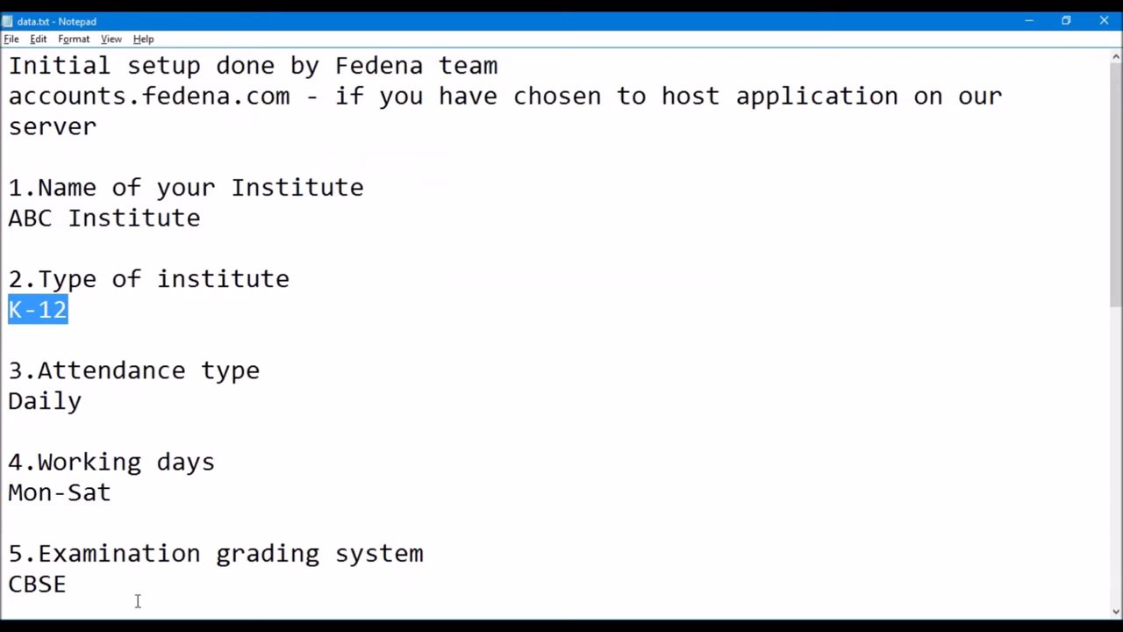
key(alt+Tab)
click(576, 261)
click(575, 290)
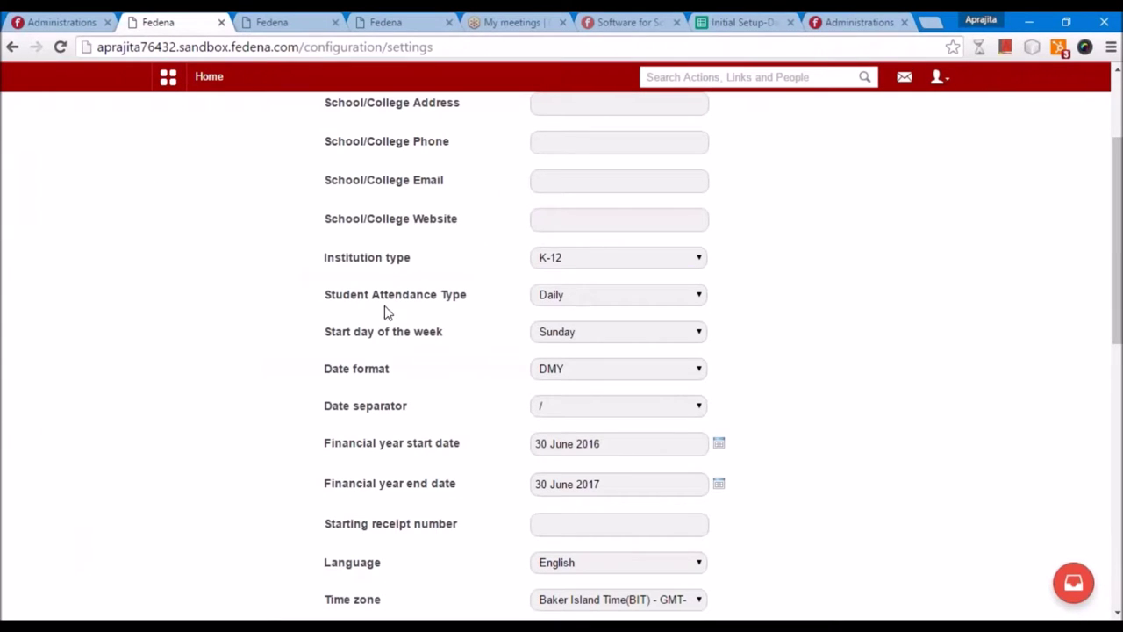
key(alt+Tab)
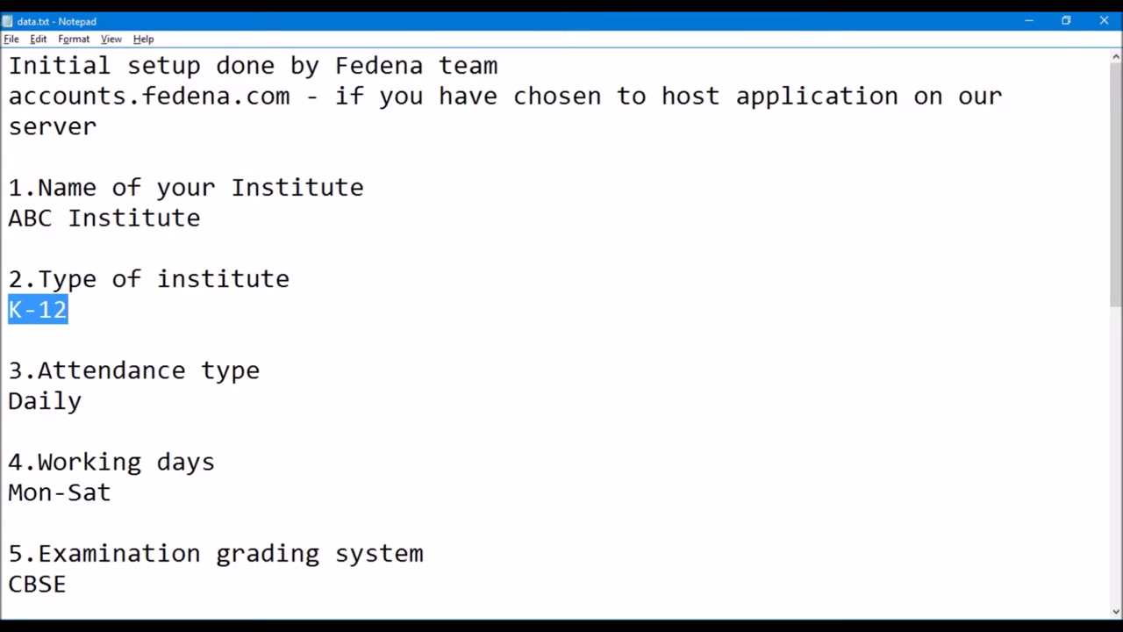
key(alt+Tab)
click(562, 295)
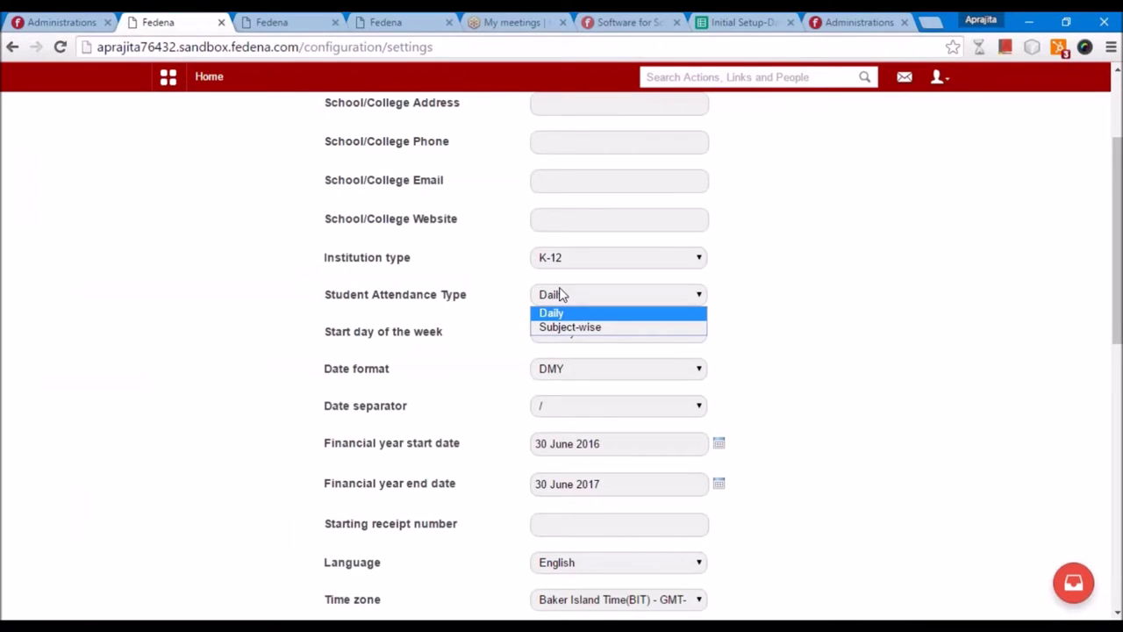
click(562, 295)
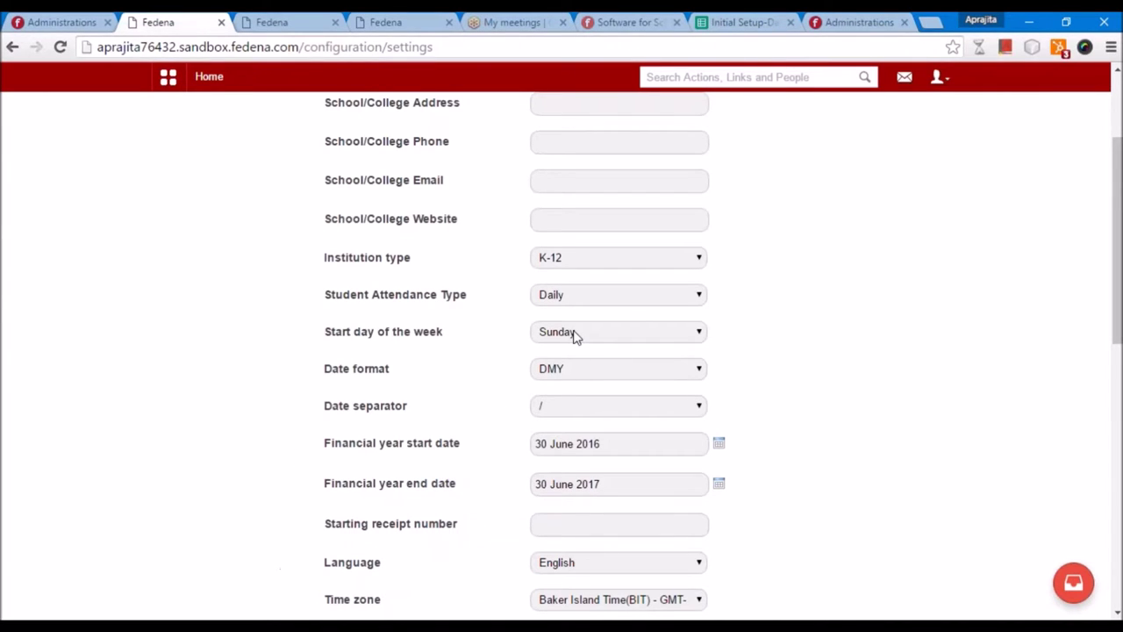
- Set the start day of the week to Monday
key(alt+Tab)
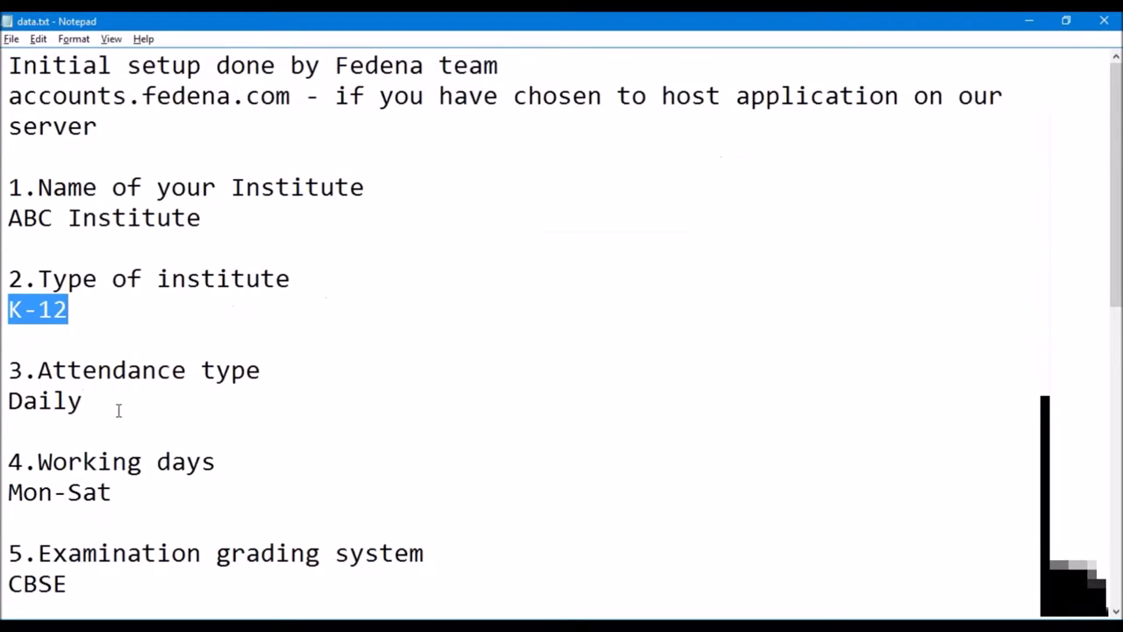
scroll(122, 387, down, 1)
drag(123, 370, 6, 375)
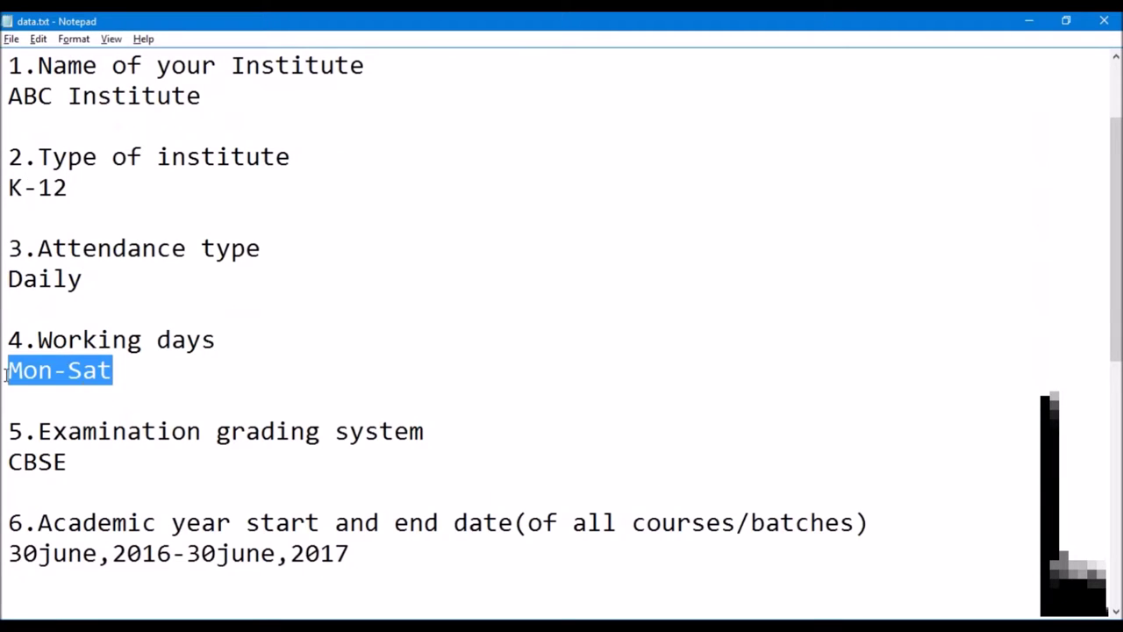
key(alt+Tab)
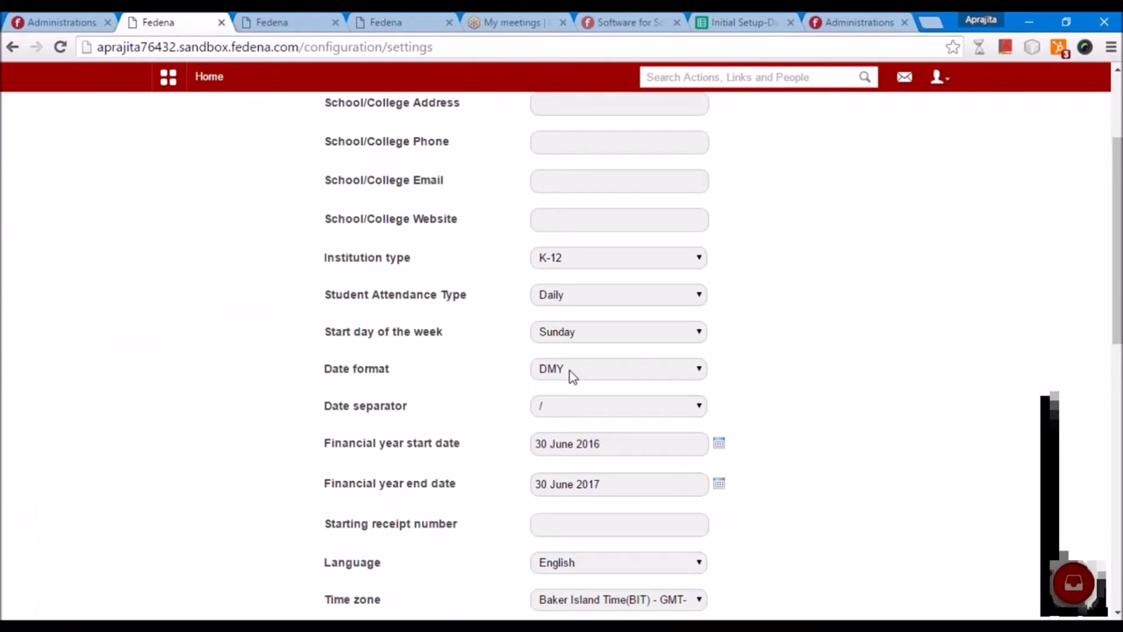
click(572, 331)
click(572, 363)
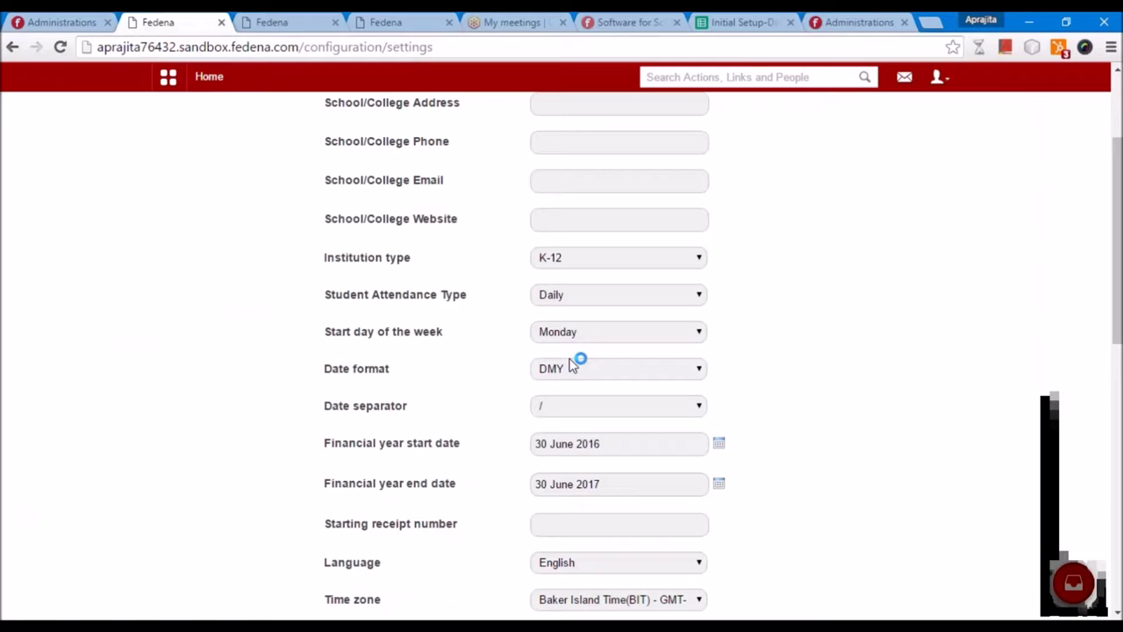
scroll(570, 365, down, 3)
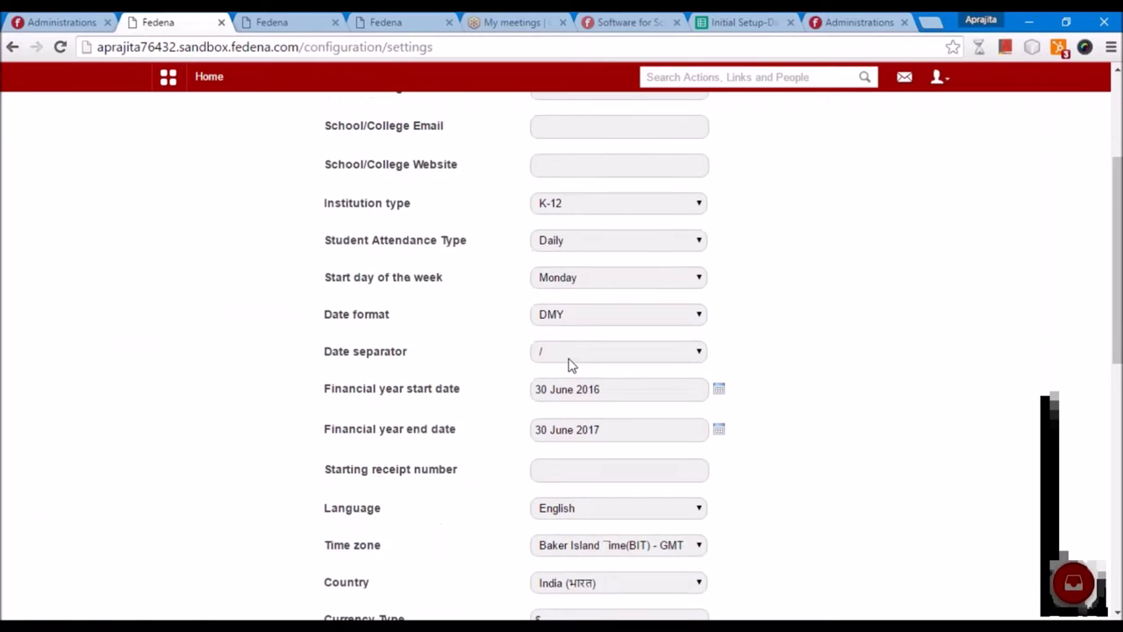
scroll(565, 357, down, 4)
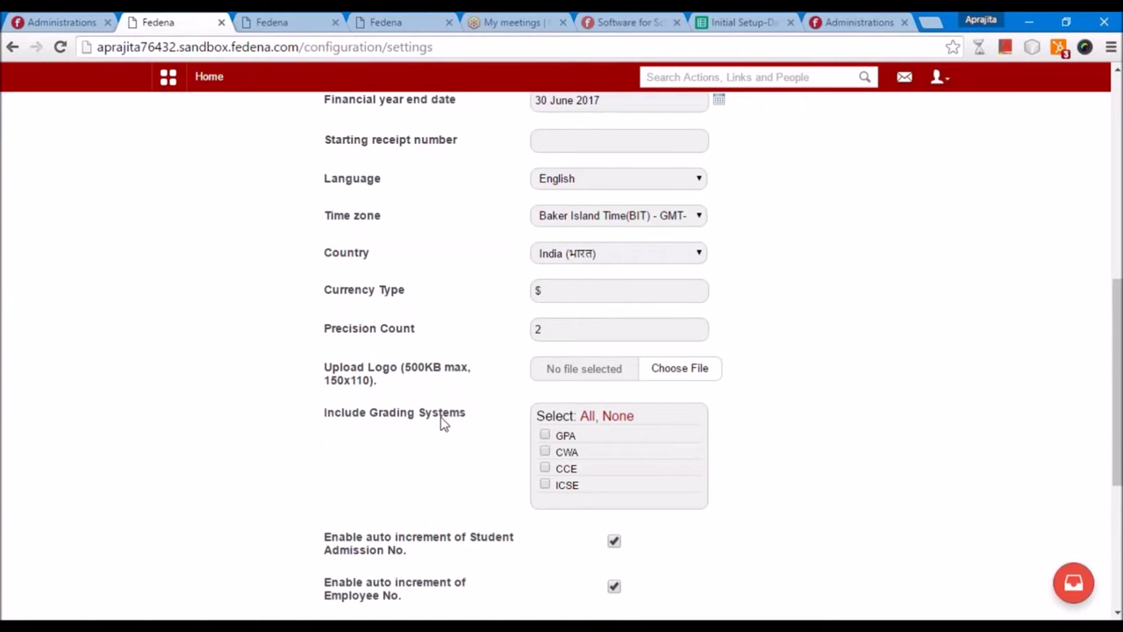
- Tick CCE under Include Grading Systems
key(alt+Tab)
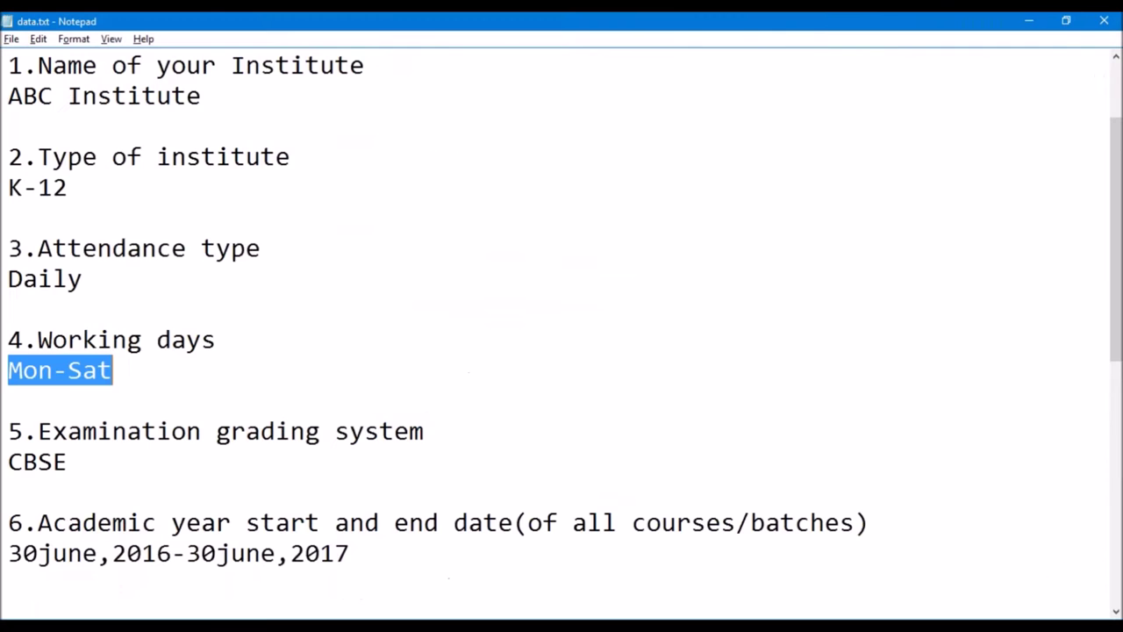
scroll(176, 482, down, 2)
drag(82, 346, 6, 339)
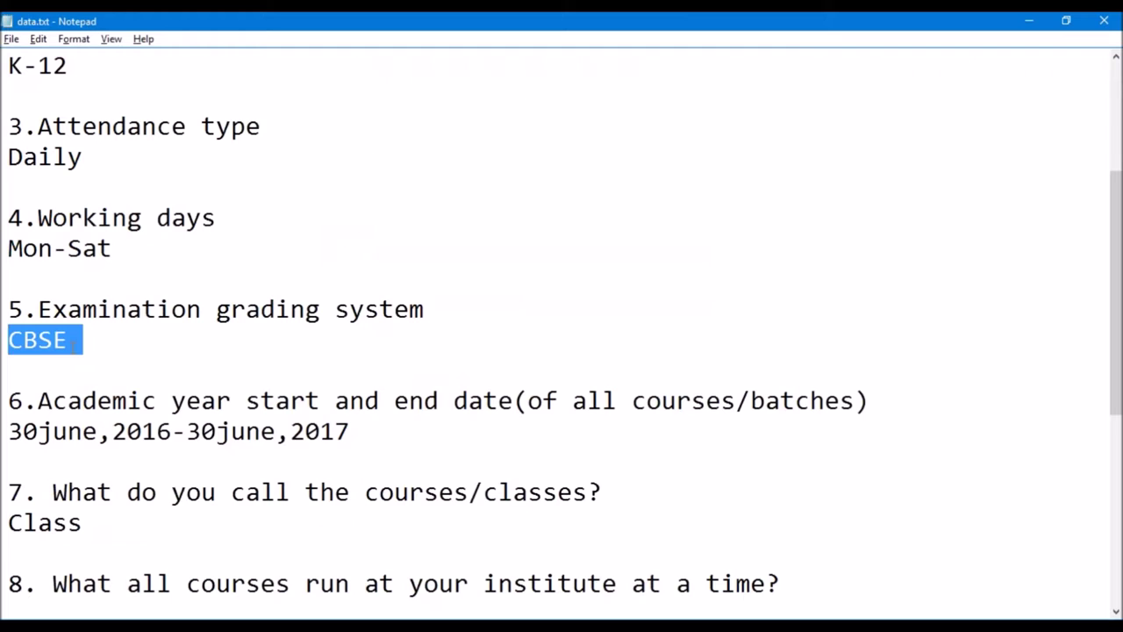
key(alt+Tab)
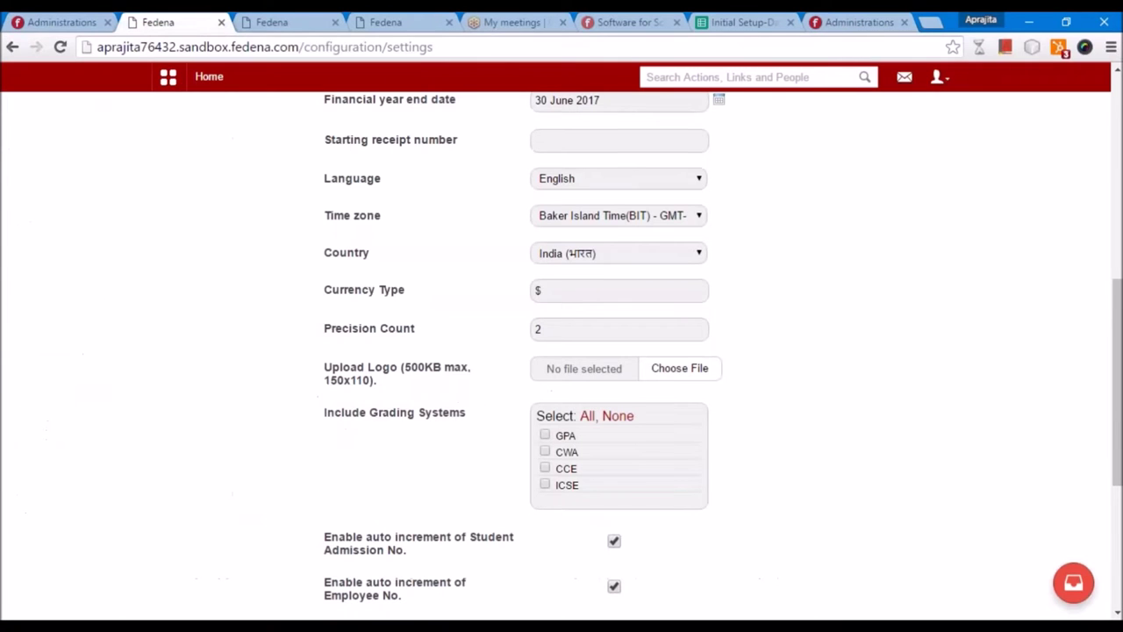
click(545, 469)
scroll(414, 464, down, 3)
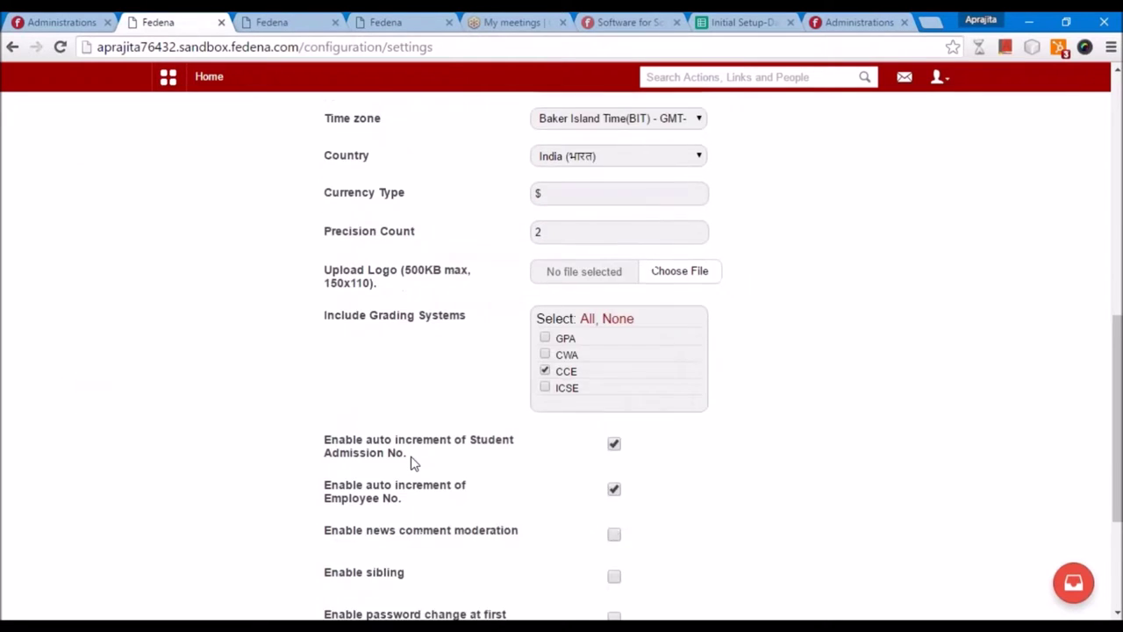
scroll(414, 463, down, 1)
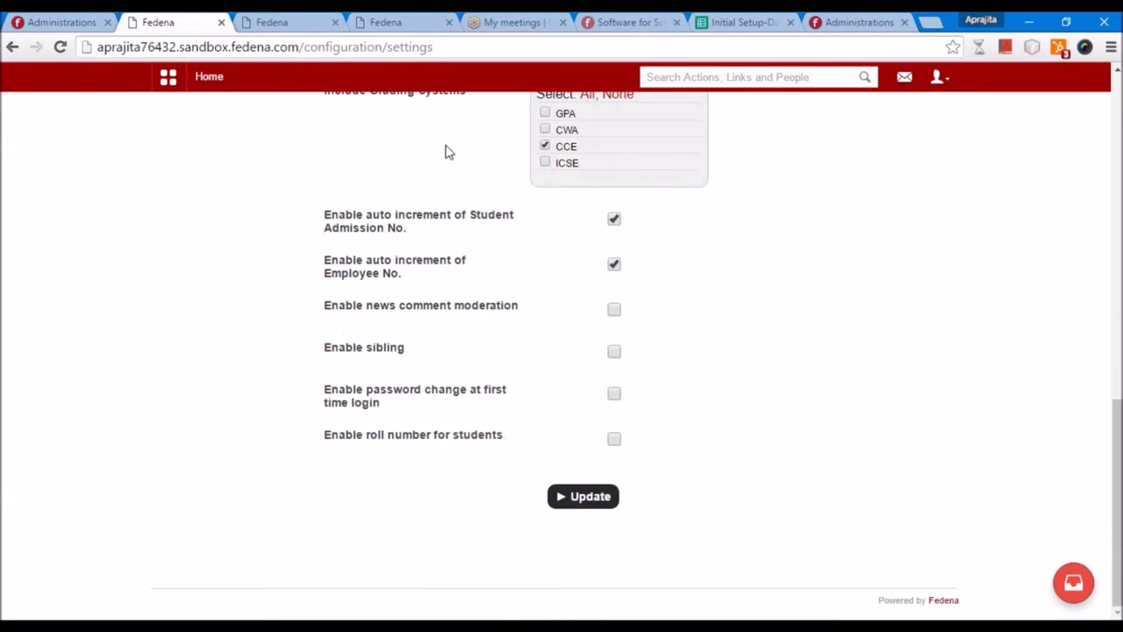
- Save the general settings with Update
click(589, 504)
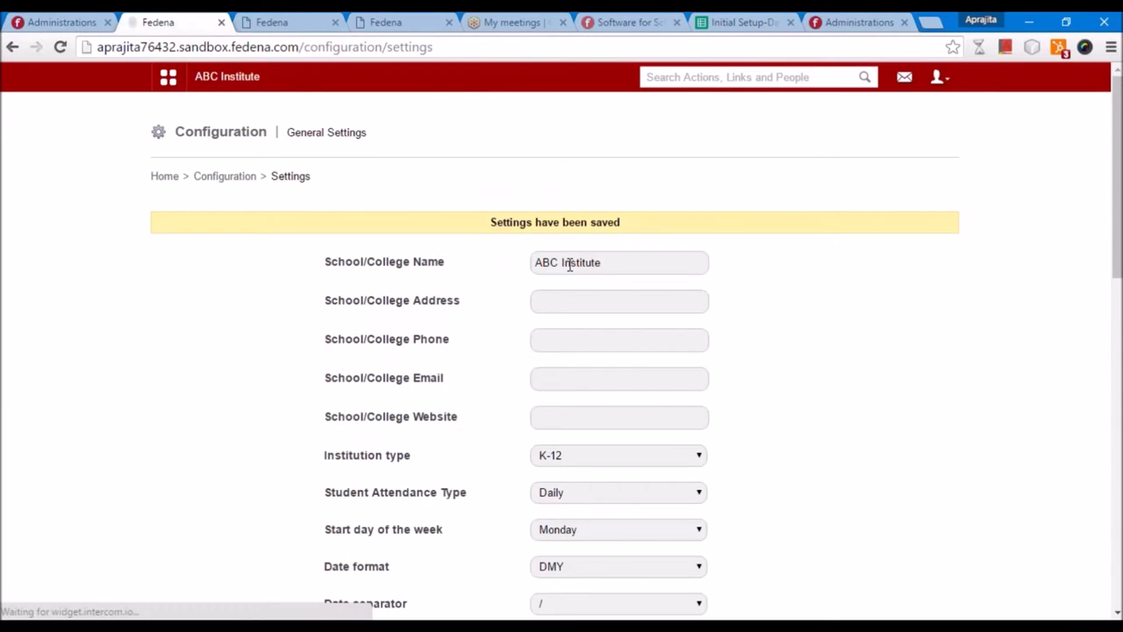
scroll(577, 481, down, 1)
scroll(536, 456, up, 1)
scroll(496, 418, up, 1)
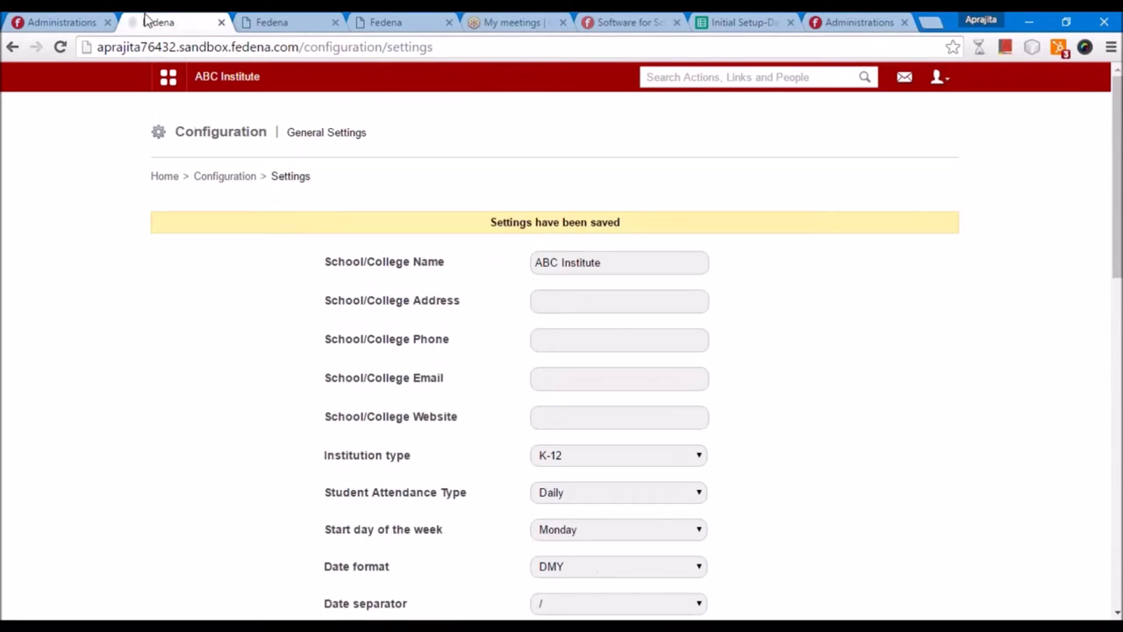
- Reopen General settings, rename the institute to ABC School, and save again
click(167, 76)
click(563, 117)
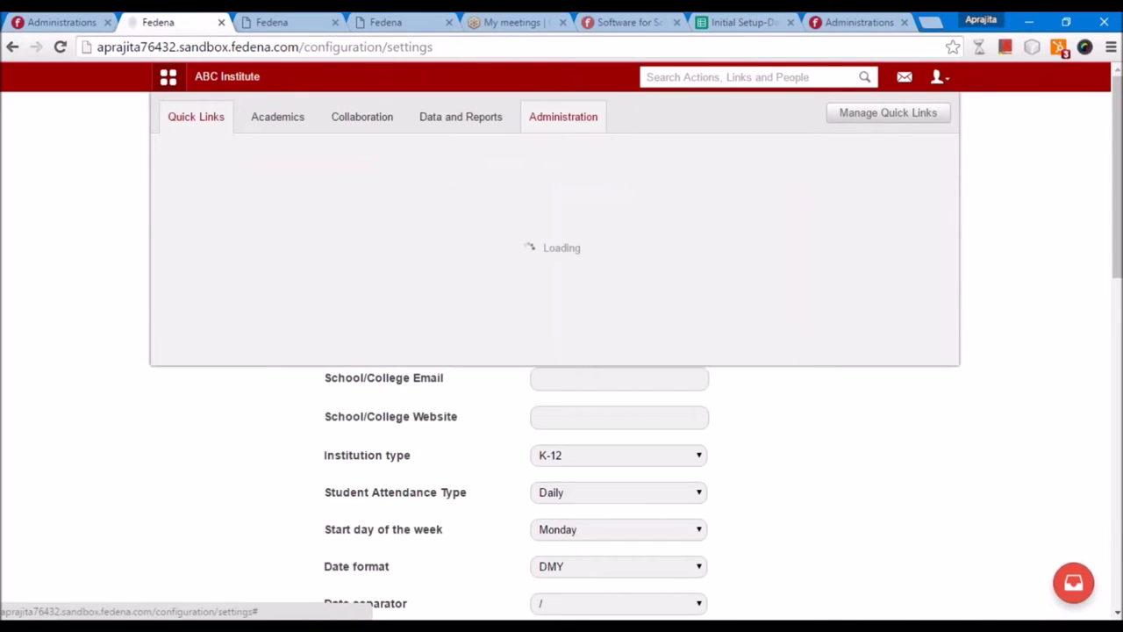
mouse_move(604, 176)
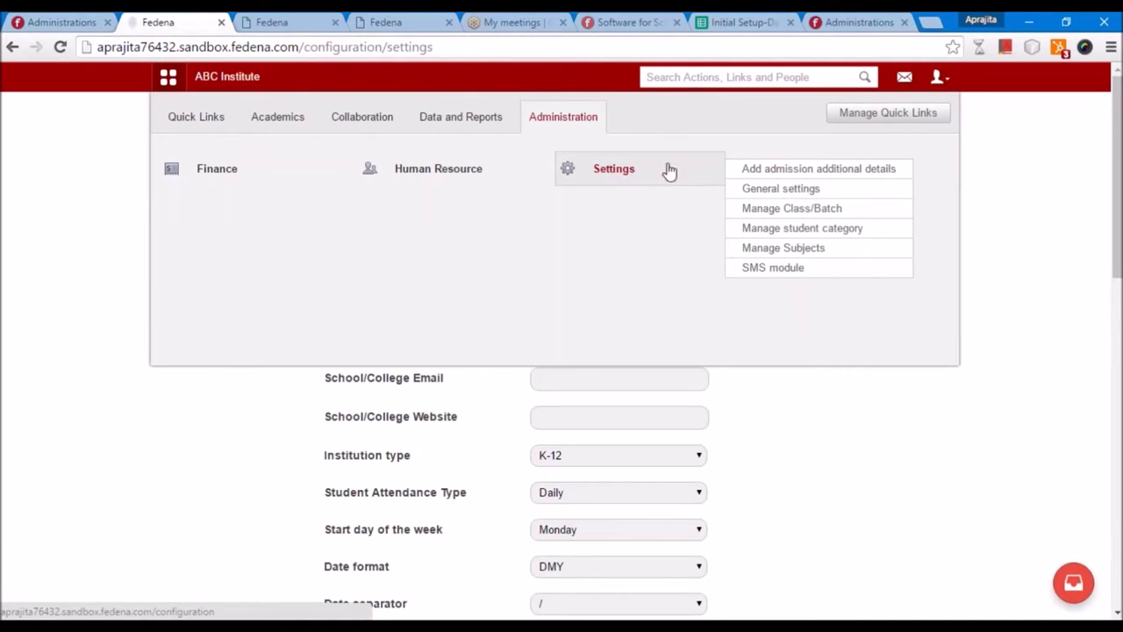
click(755, 190)
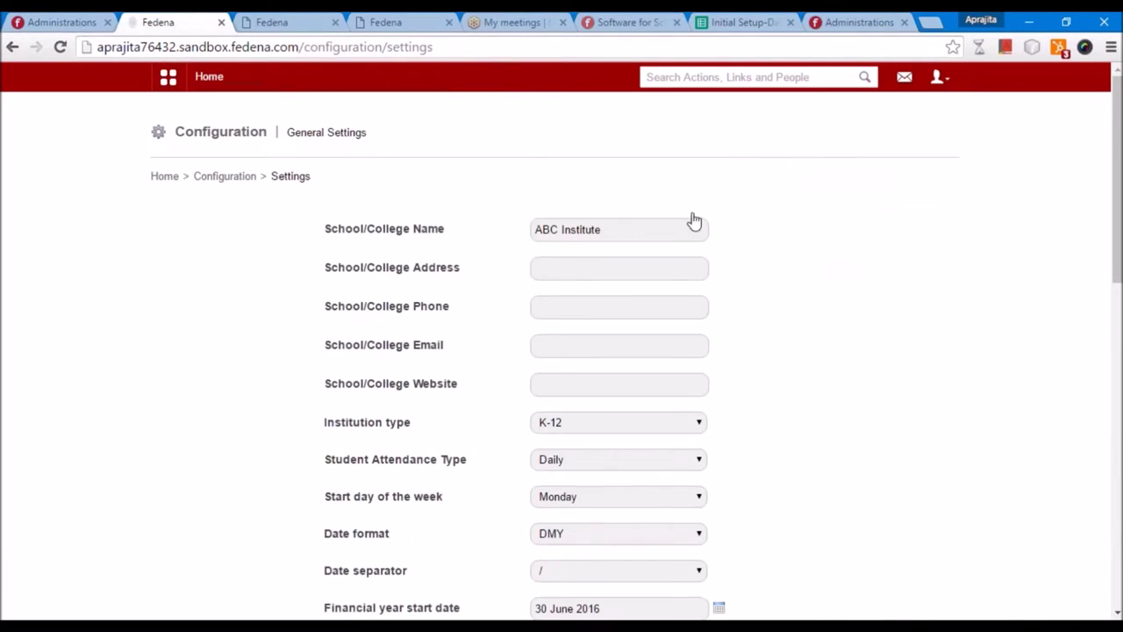
click(617, 228)
key(BackSpace)
key(BackSpace)
key(BackSpace)
key(BackSpace)
key(BackSpace)
key(BackSpace)
key(BackSpace)
key(BackSpace)
key(BackSpace)
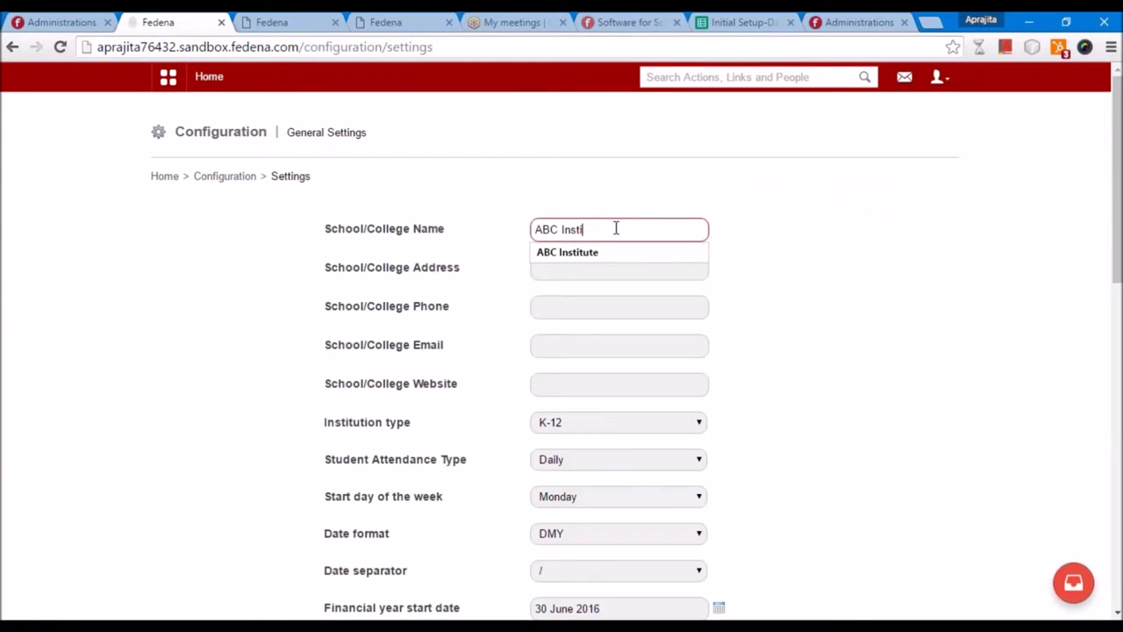
text(School)
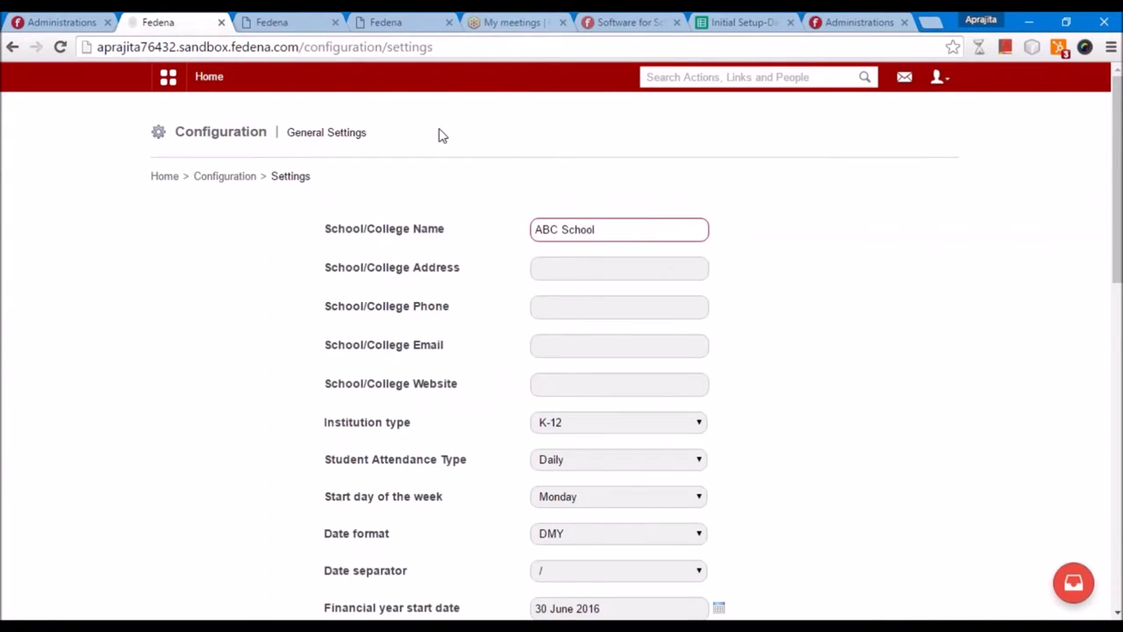
scroll(534, 243, down, 10)
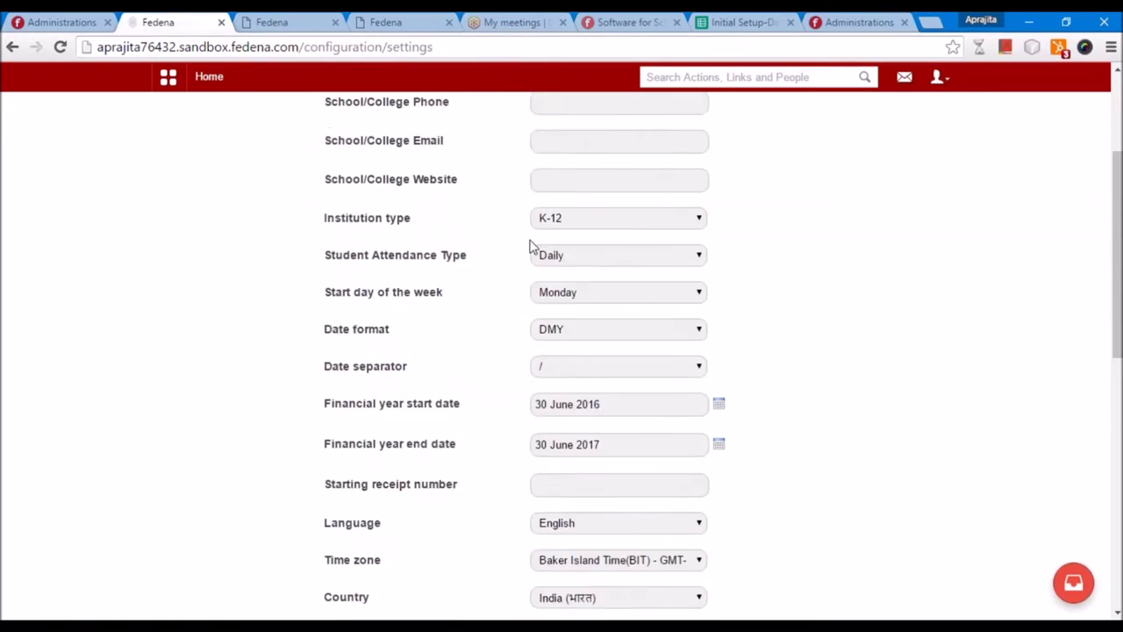
click(582, 497)
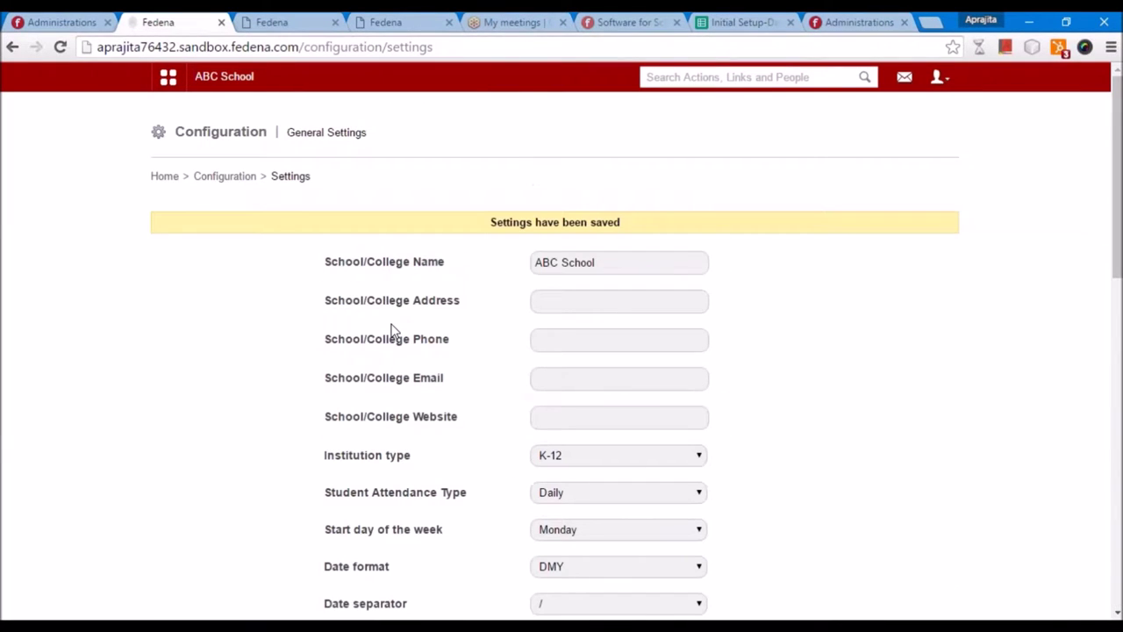
drag(602, 265, 532, 261)
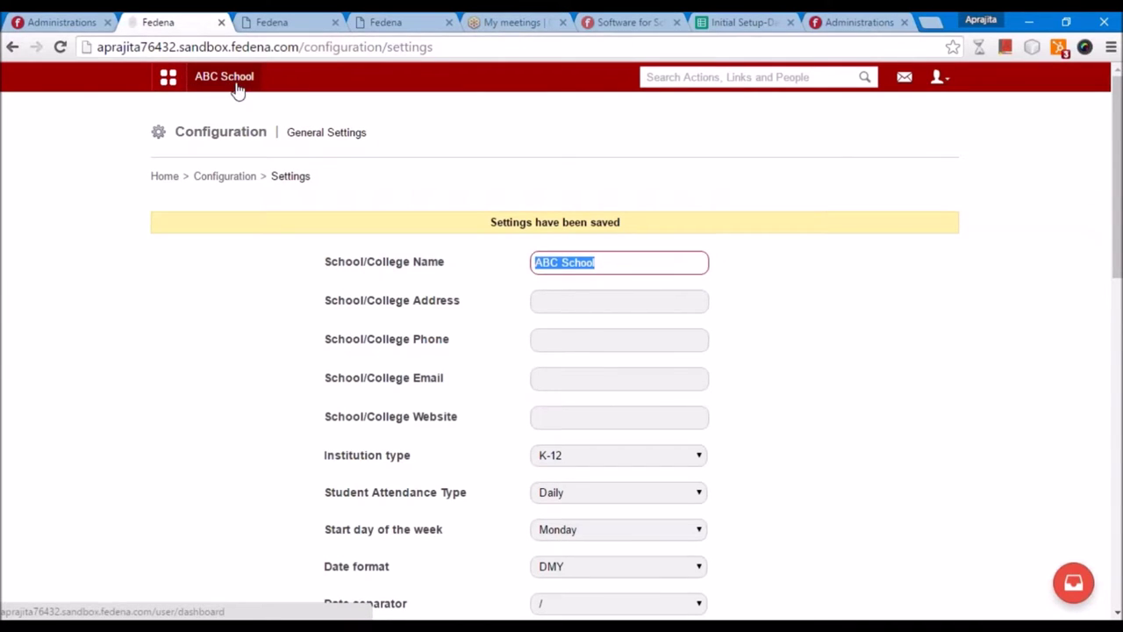
click(246, 356)
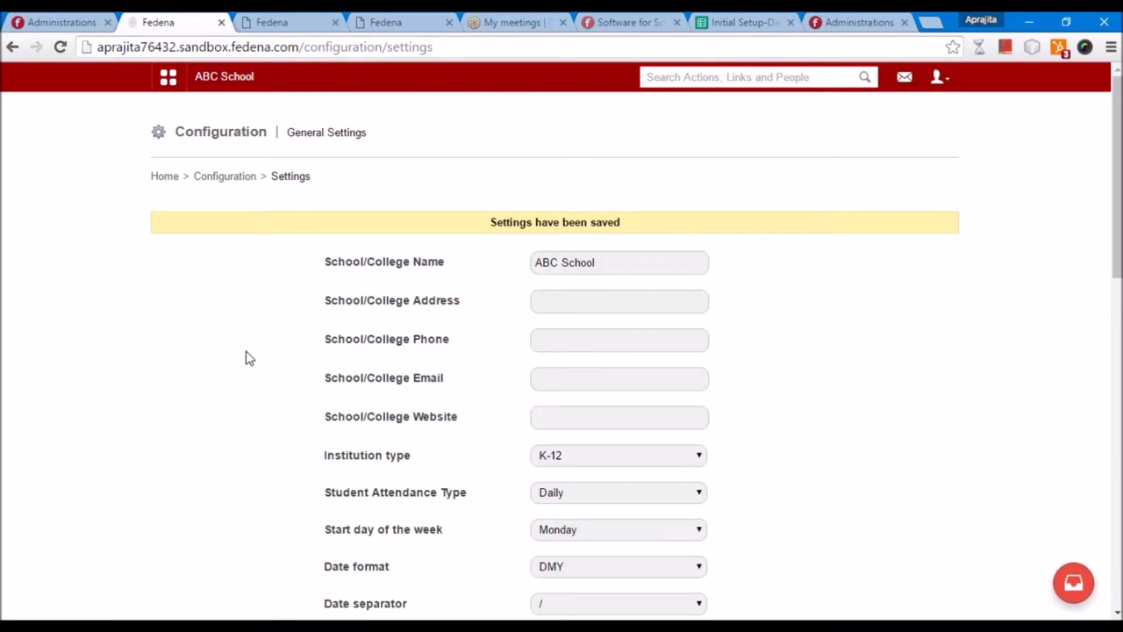
- Open Course/Batch's Manage Class page, which shows no classes, then switch to data.txt
click(225, 176)
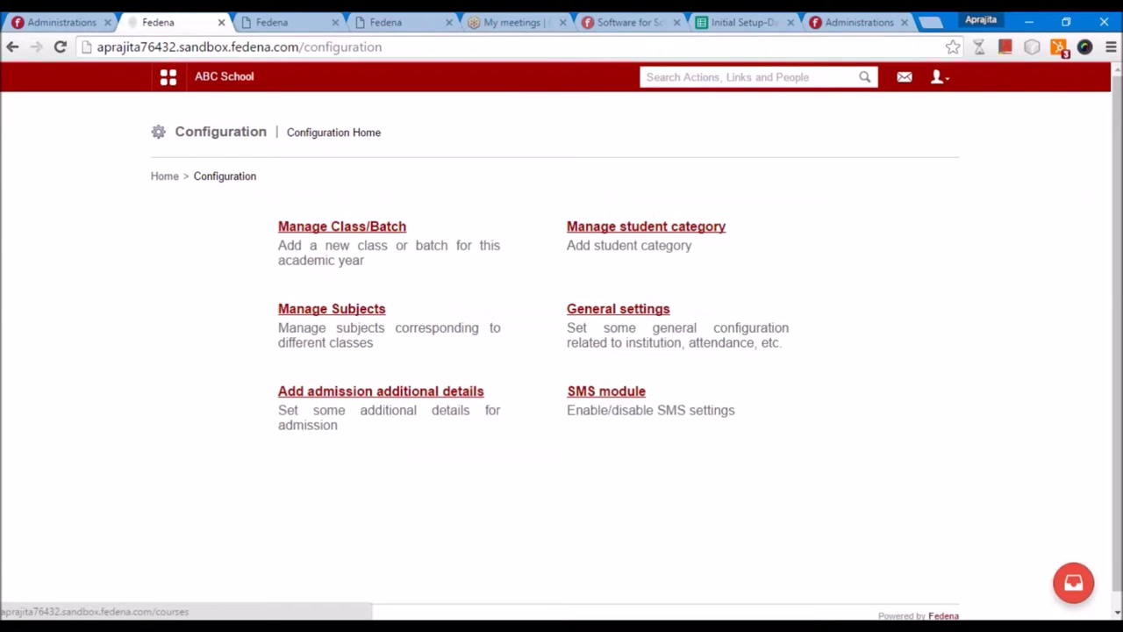
click(342, 226)
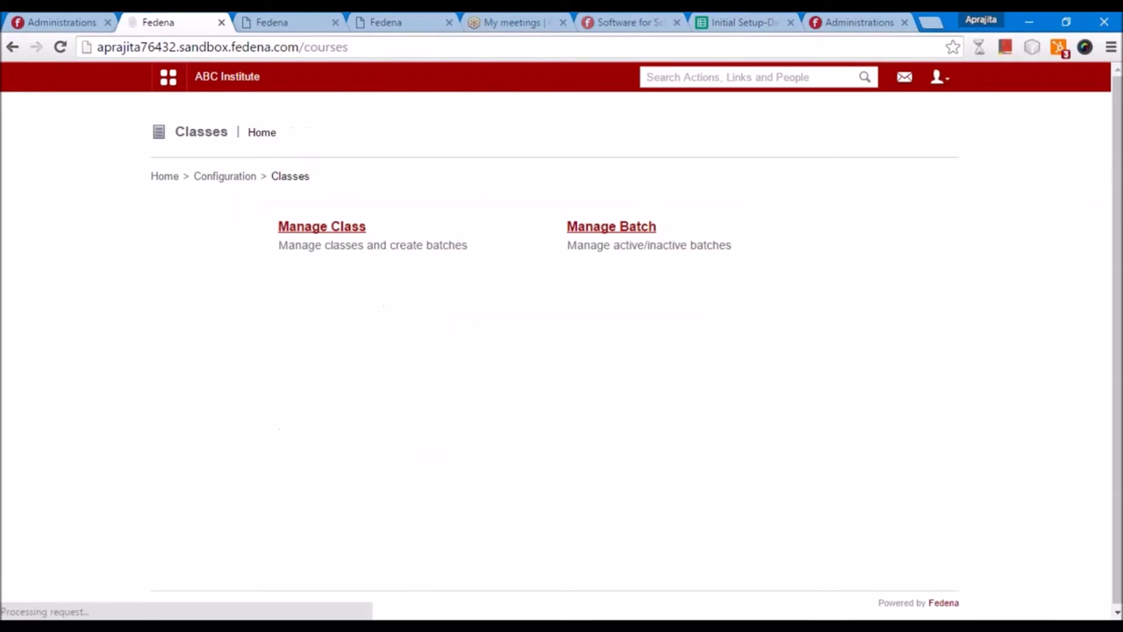
click(322, 226)
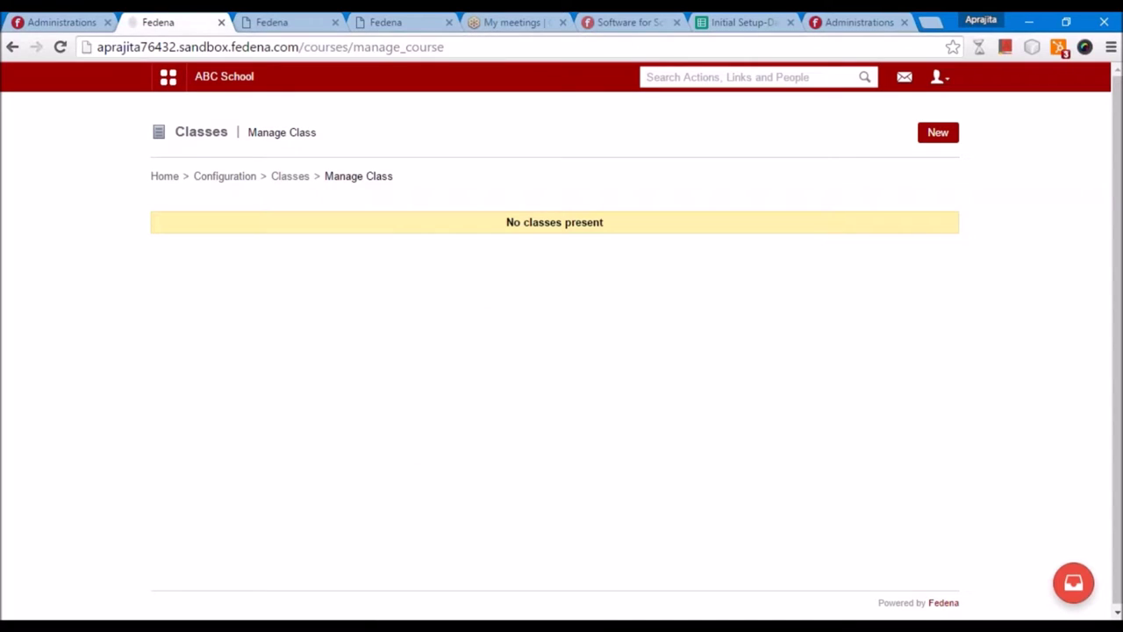
key(alt+Tab)
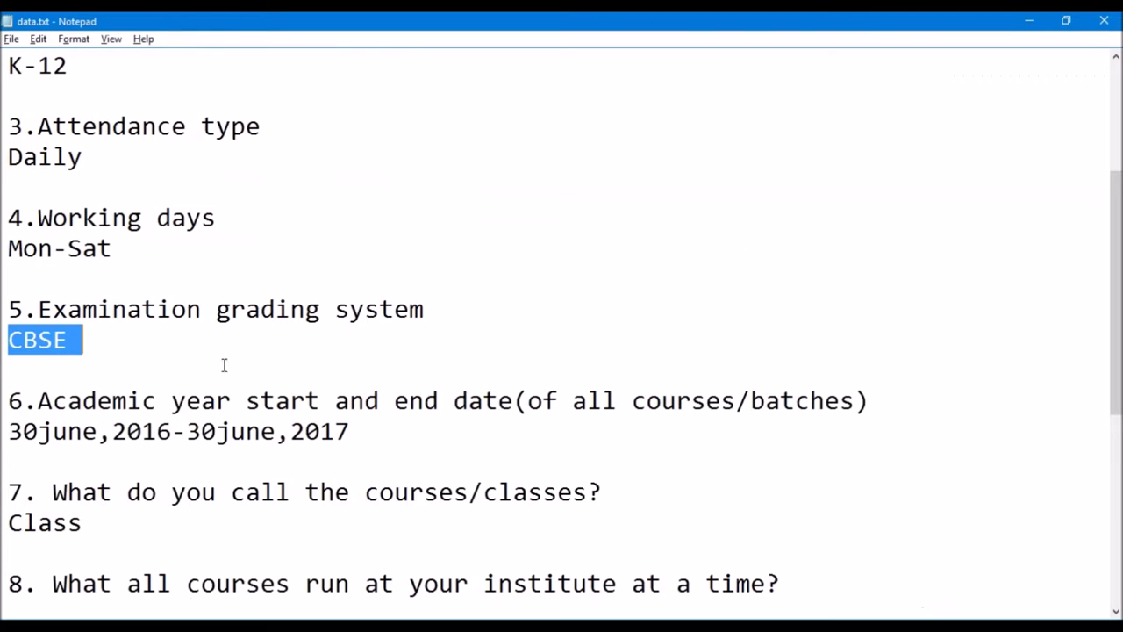
scroll(224, 367, down, 1)
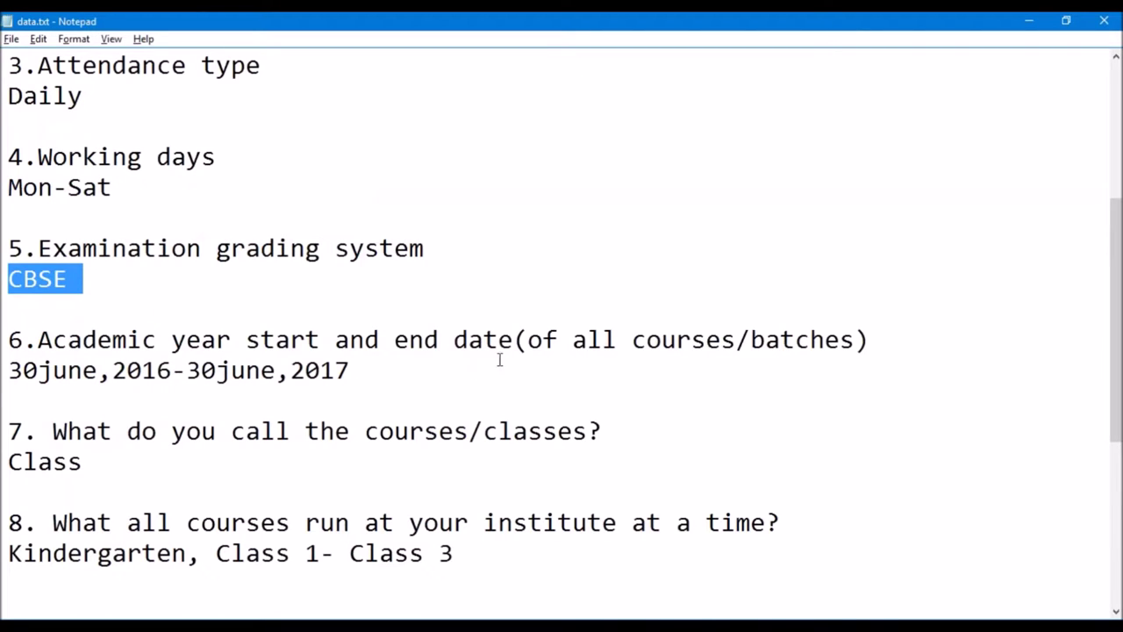
click(348, 370)
click(6, 399)
drag(6, 399, 7, 373)
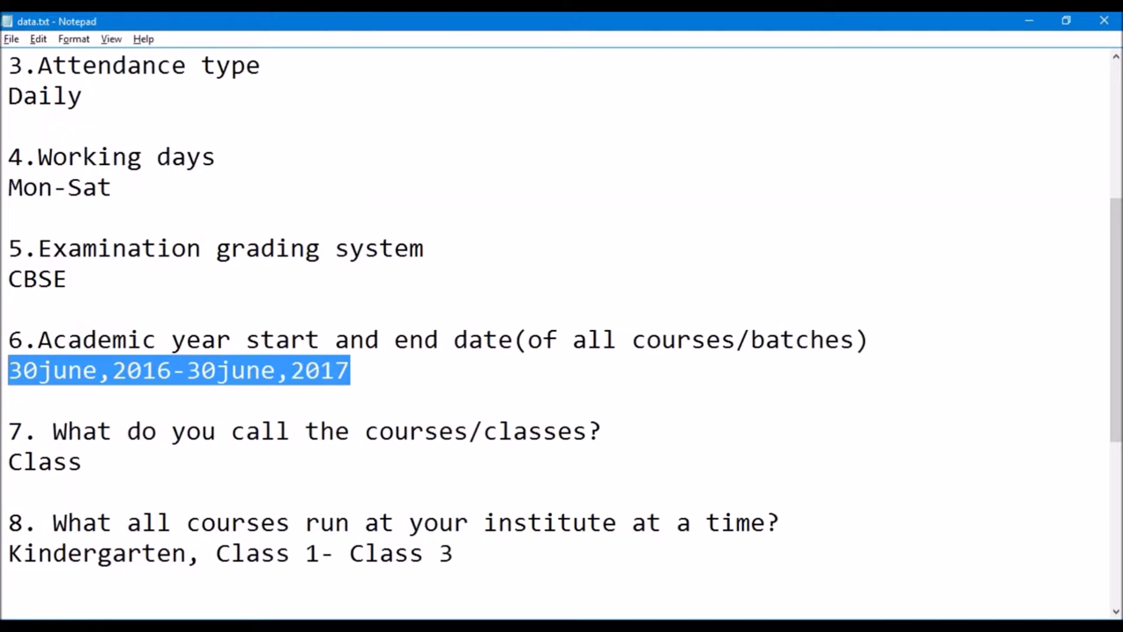
scroll(13, 369, down, 2)
scroll(37, 306, up, 1)
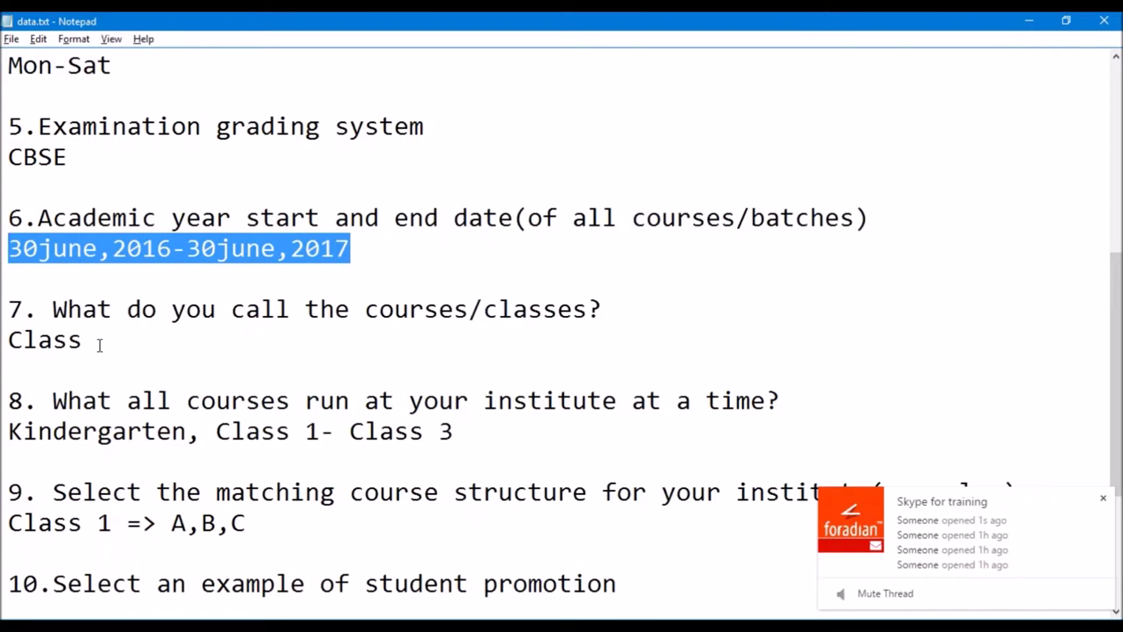
scroll(93, 339, down, 1)
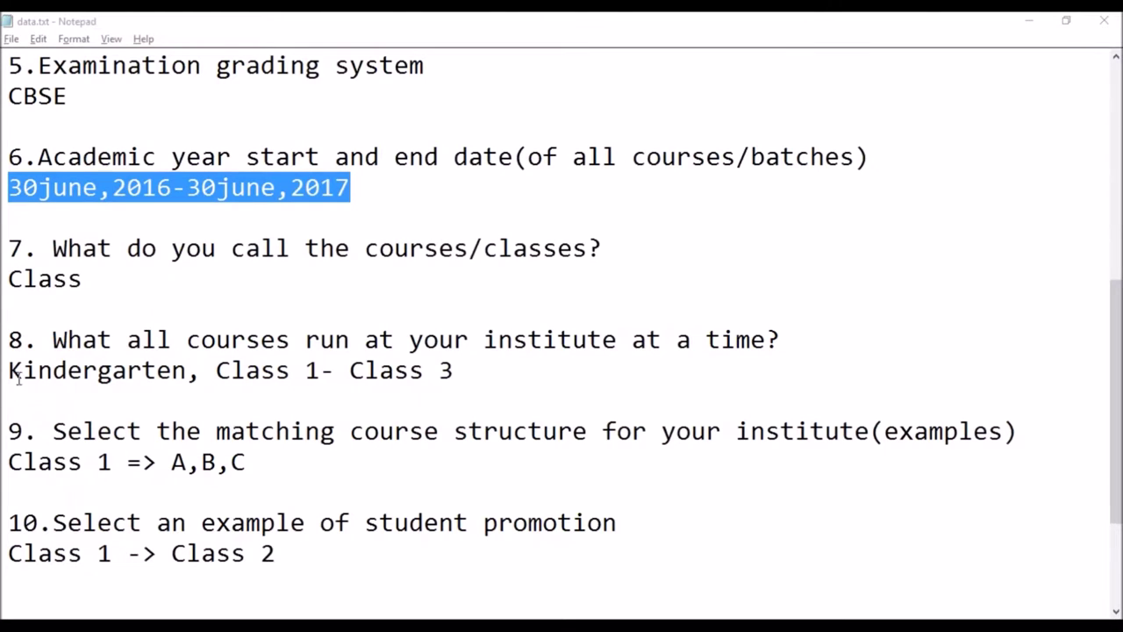
drag(12, 373, 186, 370)
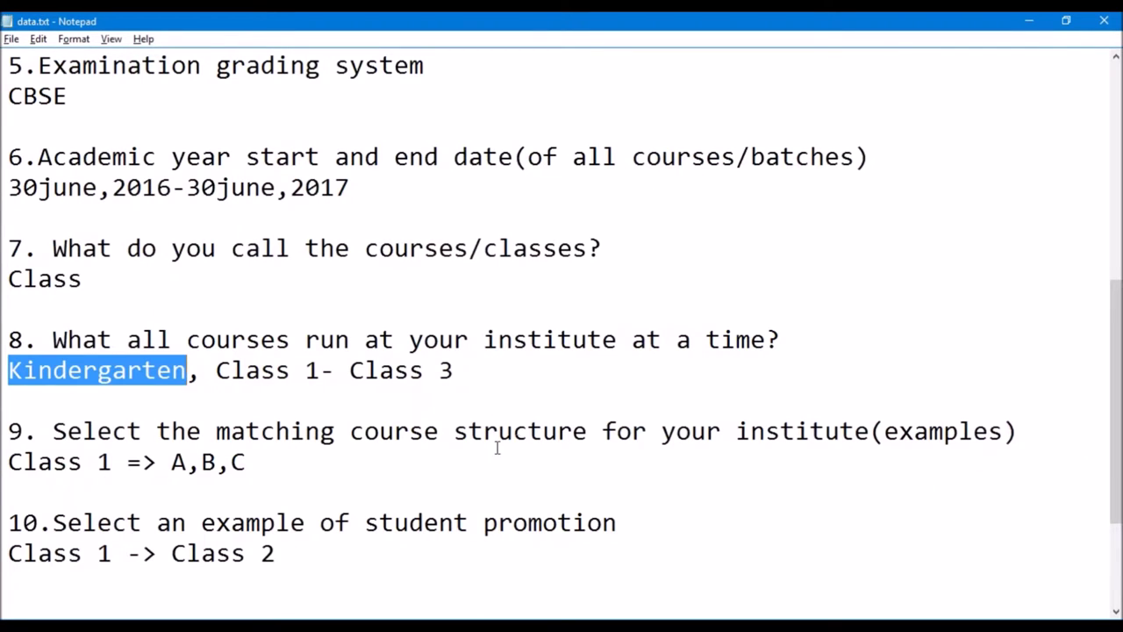
drag(321, 370, 216, 371)
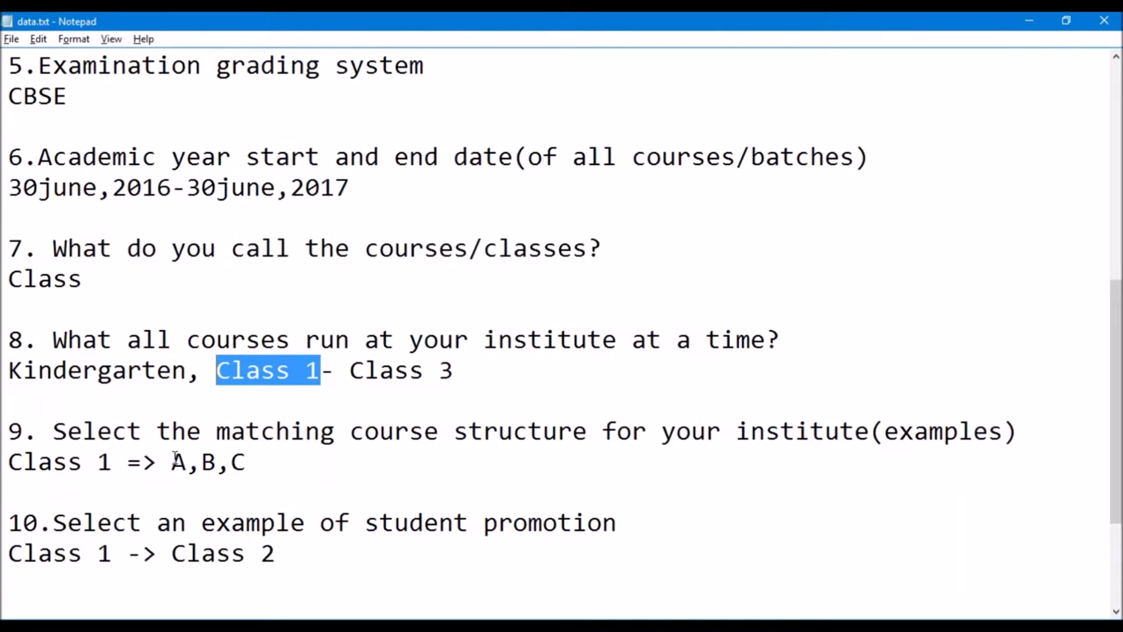
mouse_move(191, 461)
mouse_down()
mouse_move(158, 462)
mouse_move(169, 462)
mouse_up()
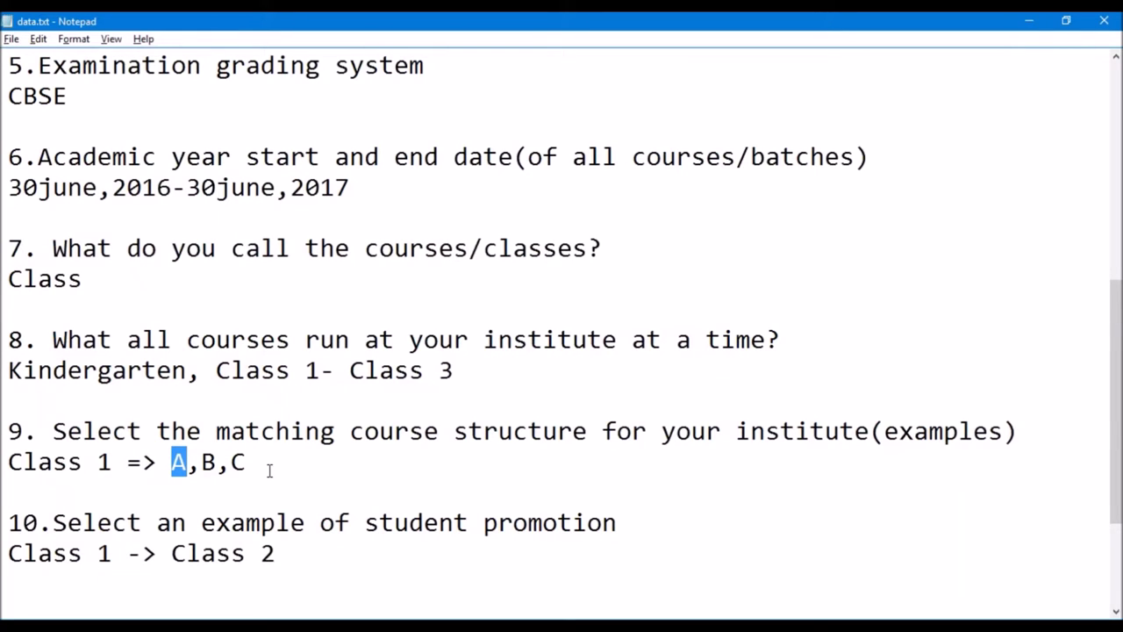
- Scroll through the Notepad notes to question 11 and back to review the batch and subject examples
scroll(270, 472, down, 2)
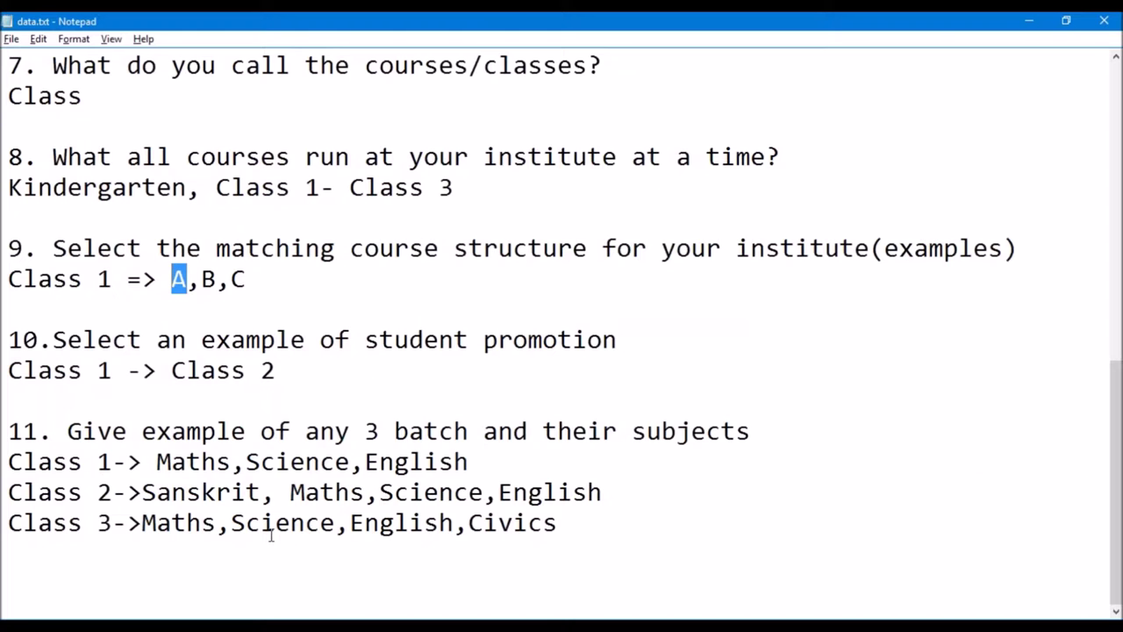
scroll(237, 478, up, 1)
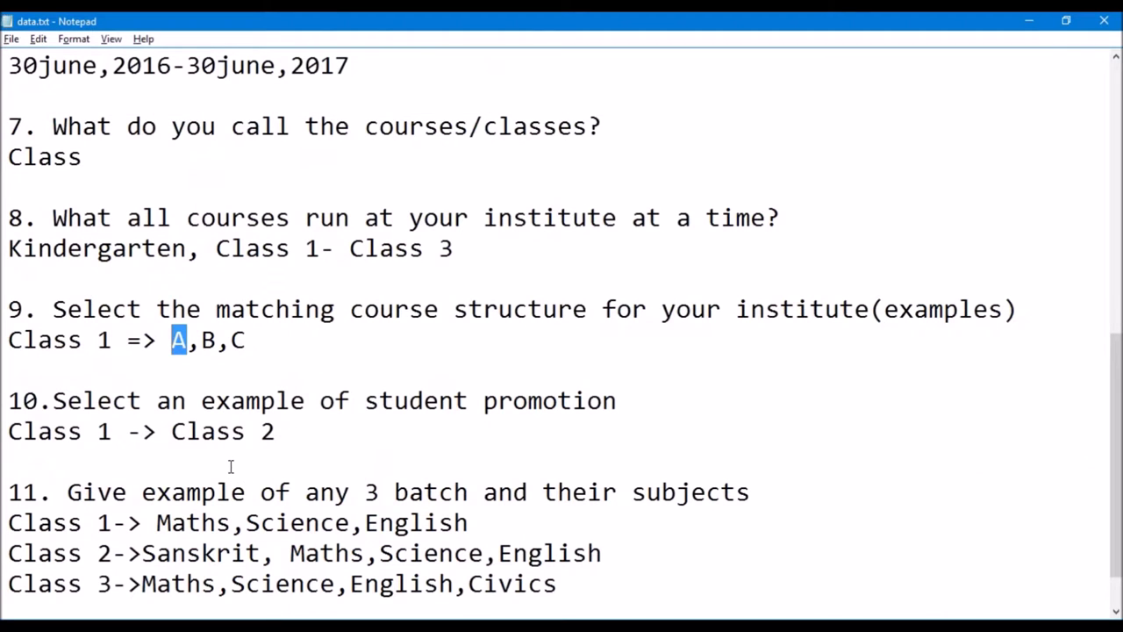
scroll(231, 467, up, 1)
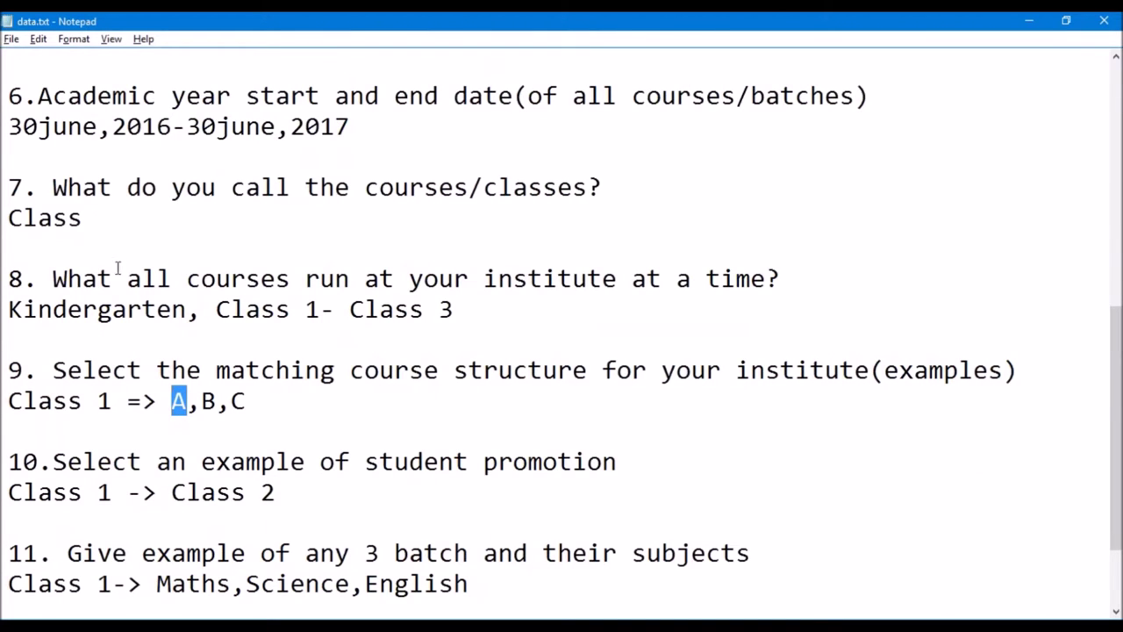
scroll(141, 274, up, 1)
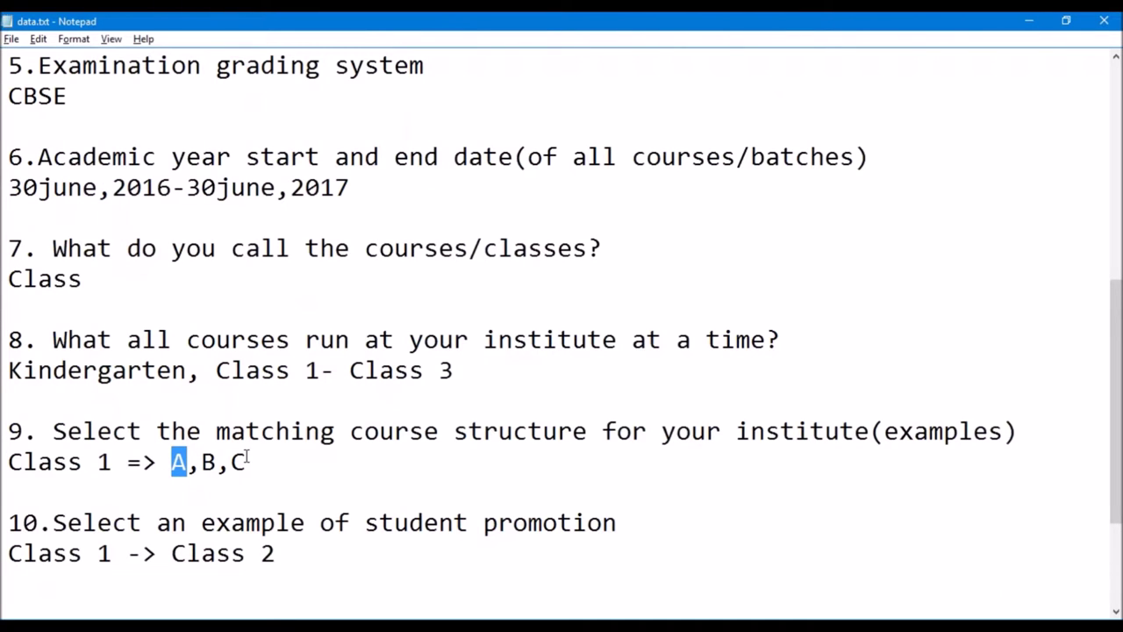
scroll(170, 437, down, 2)
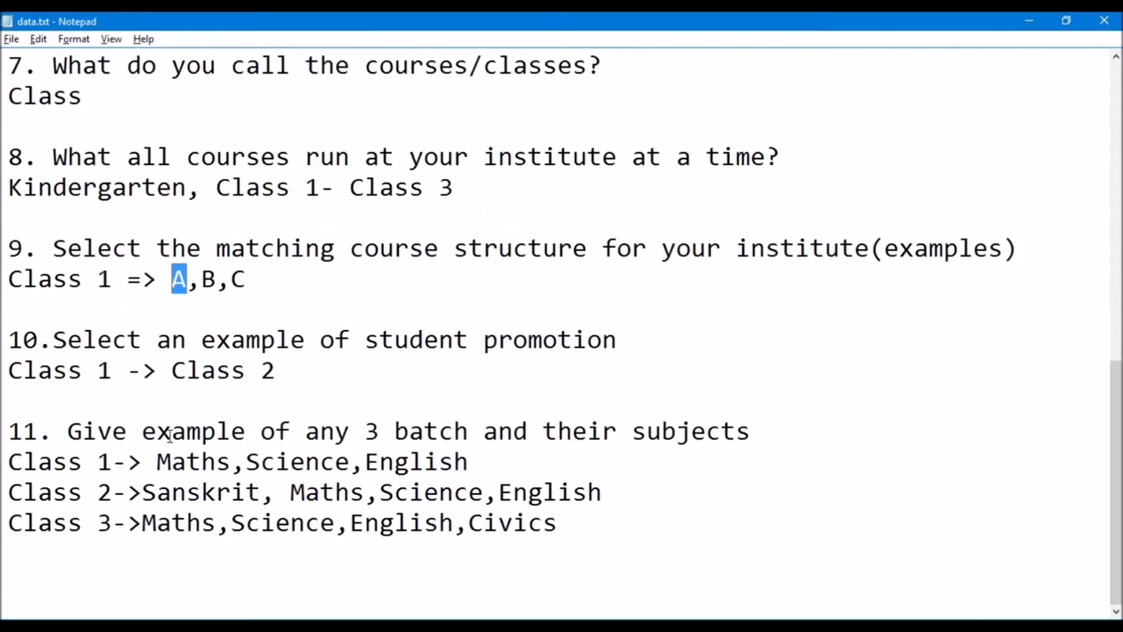
scroll(101, 268, up, 1)
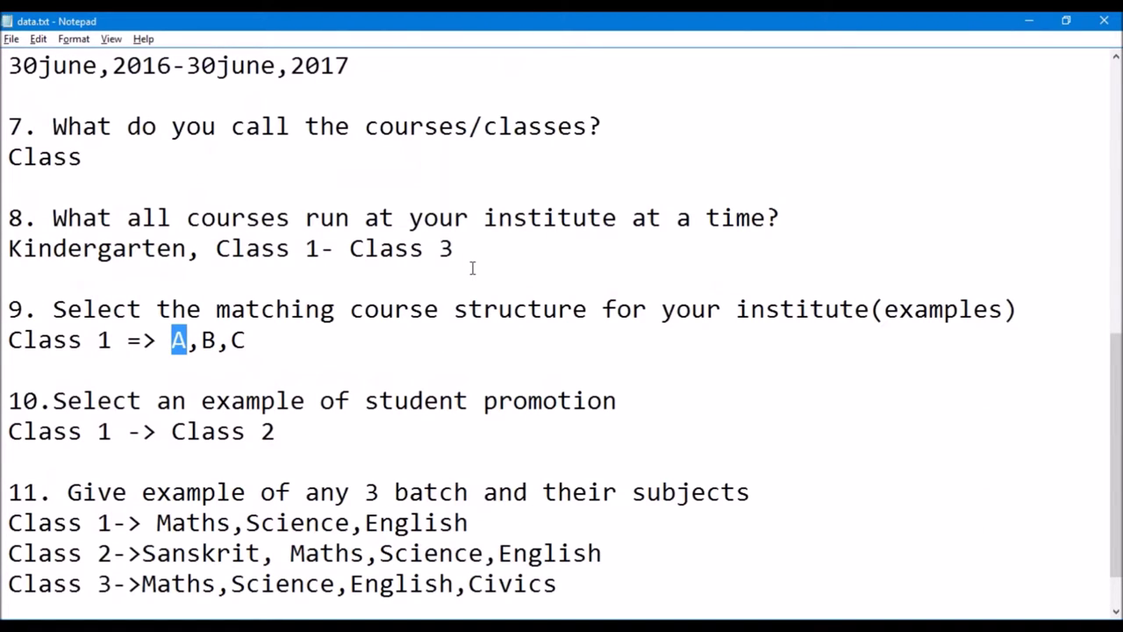
scroll(473, 268, down, 1)
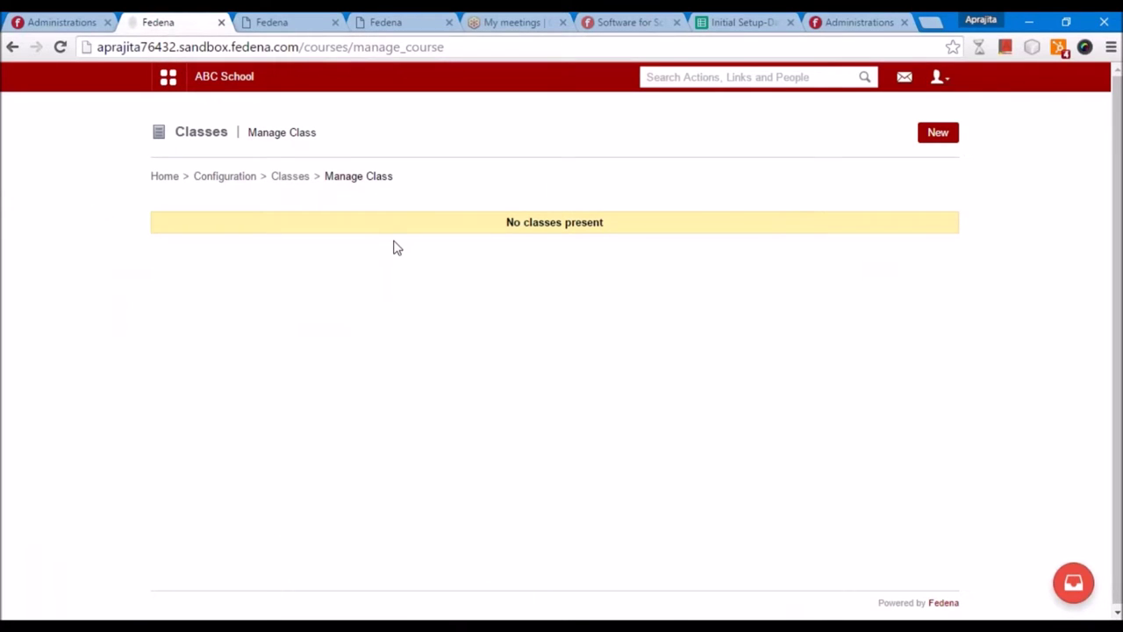
- Start a new class and enter Kindergarten as its class name
click(938, 139)
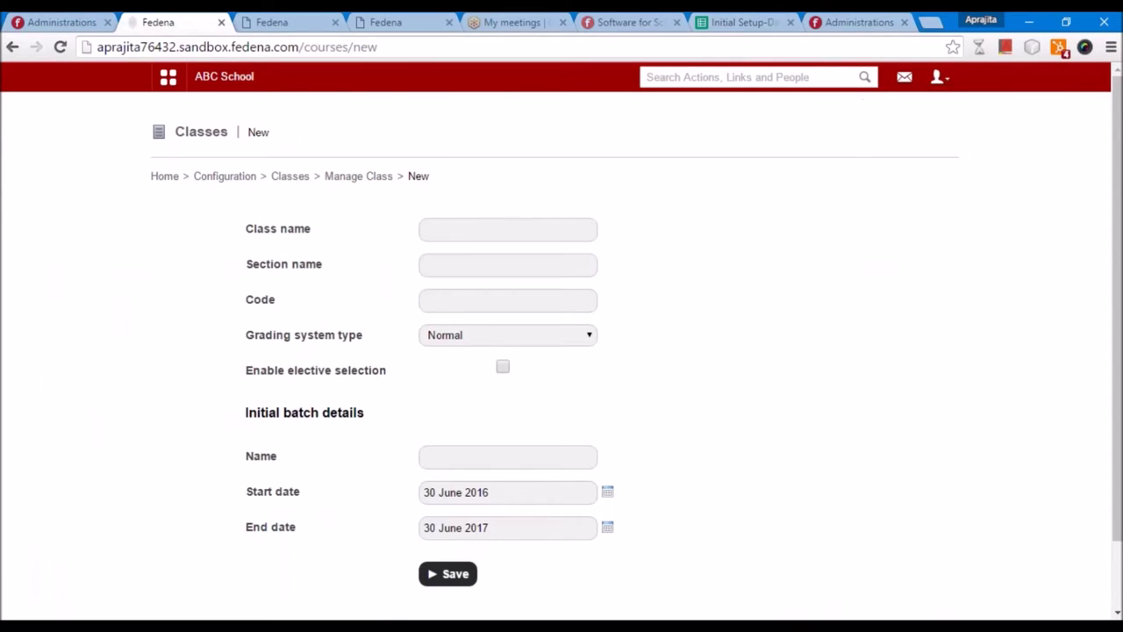
text(K)
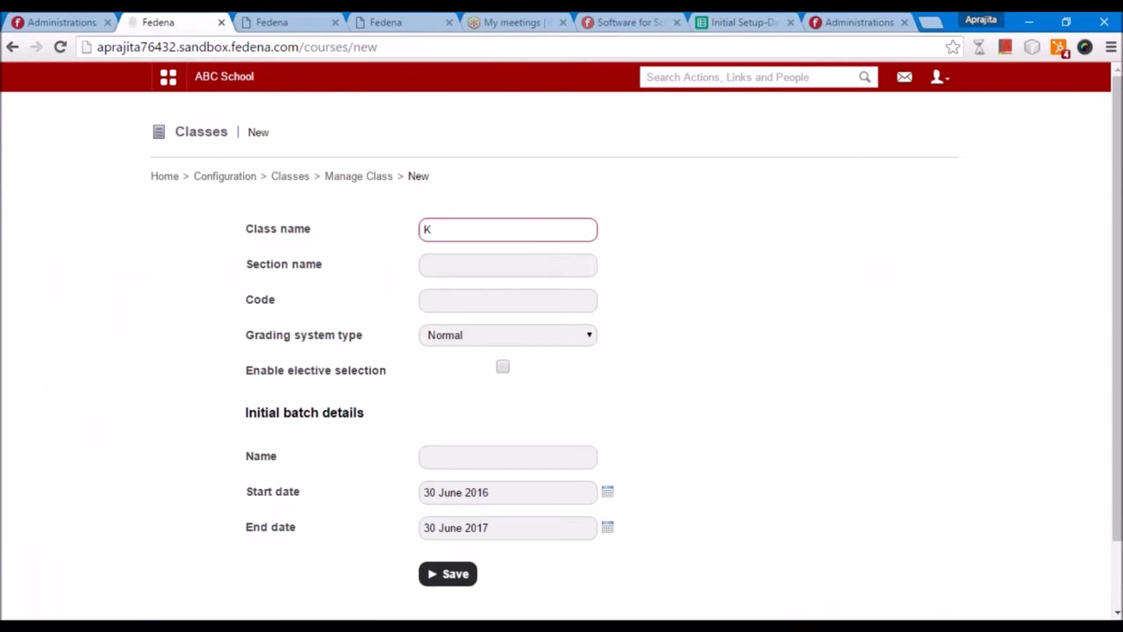
text(indergarten)
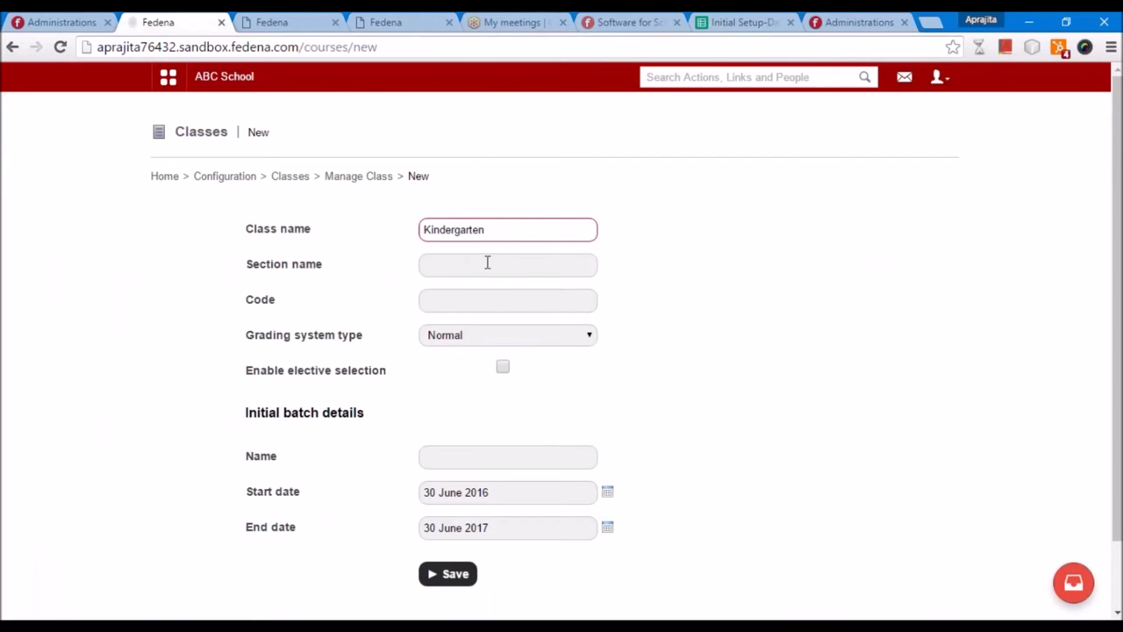
drag(243, 269, 323, 268)
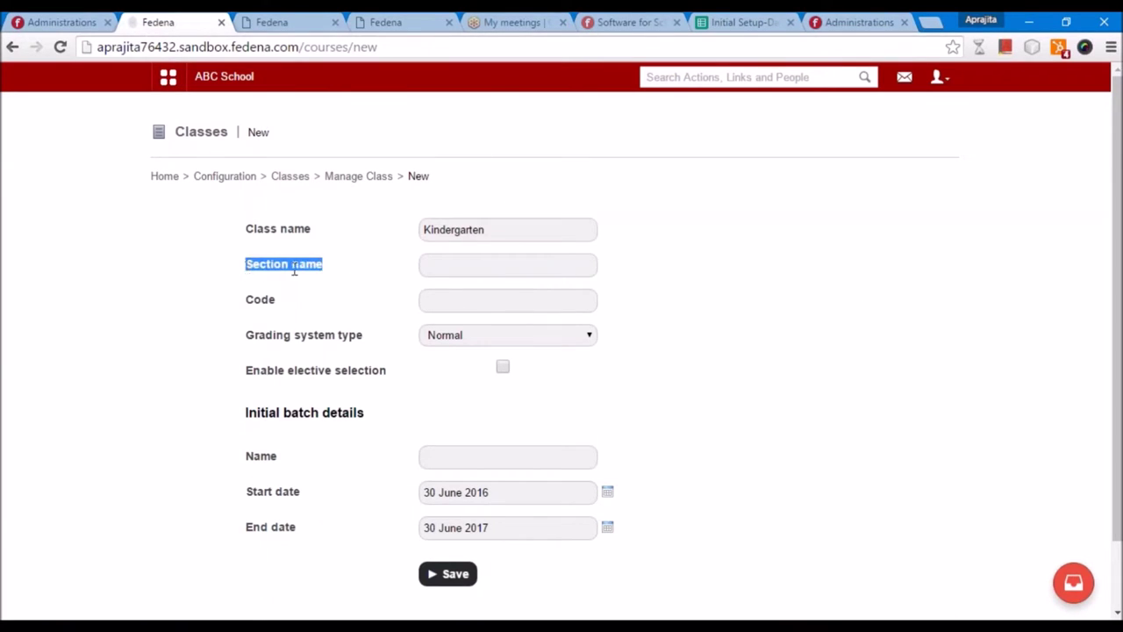
click(424, 263)
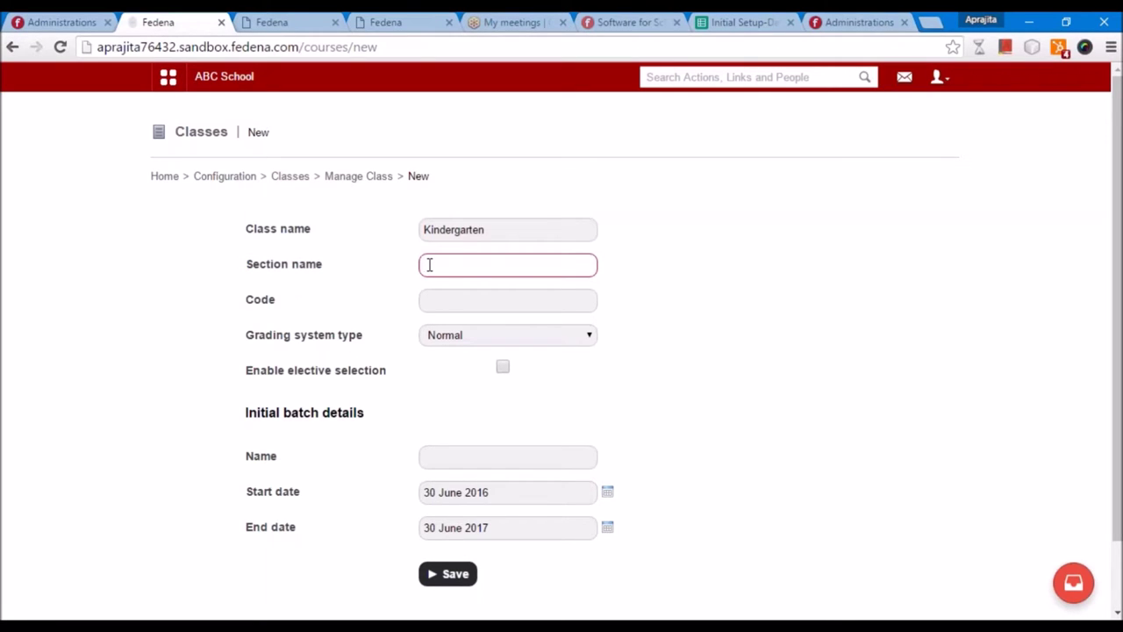
drag(500, 225, 462, 266)
click(679, 307)
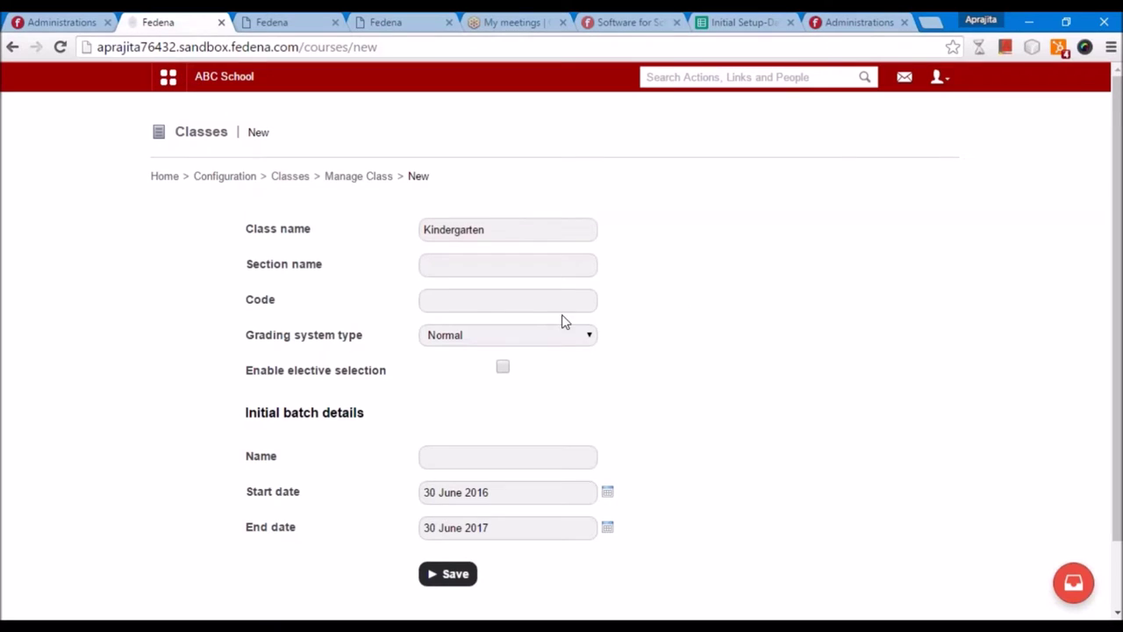
- Copy Kindergarten into the Code field and keep Normal as the grading system
click(511, 298)
drag(497, 236, 414, 240)
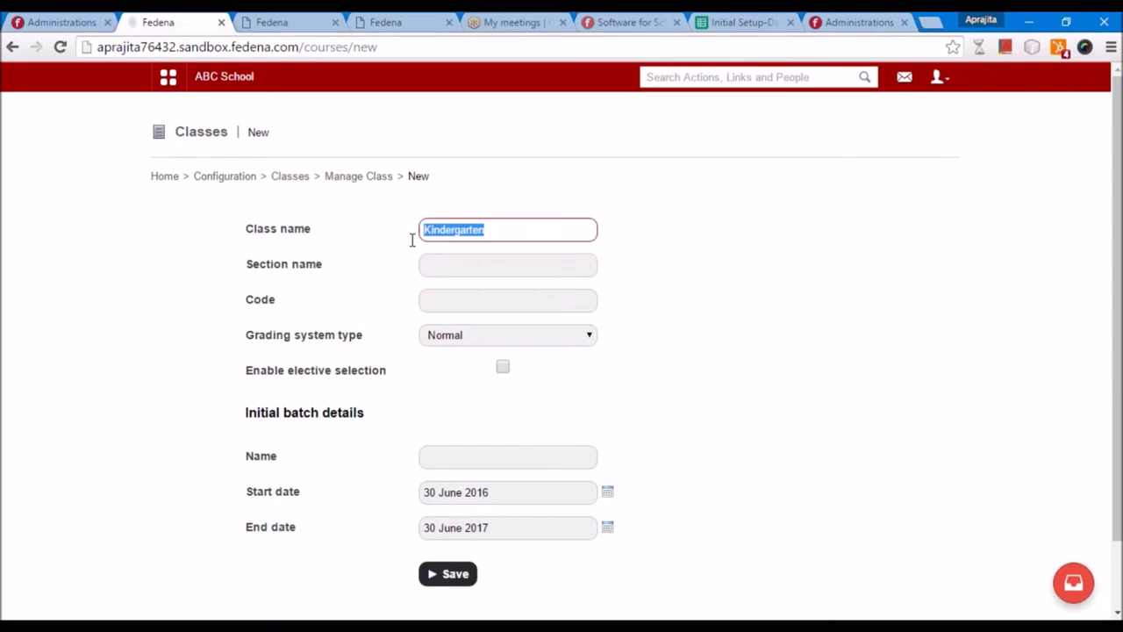
key(ctrl+c)
click(456, 298)
key(ctrl+v)
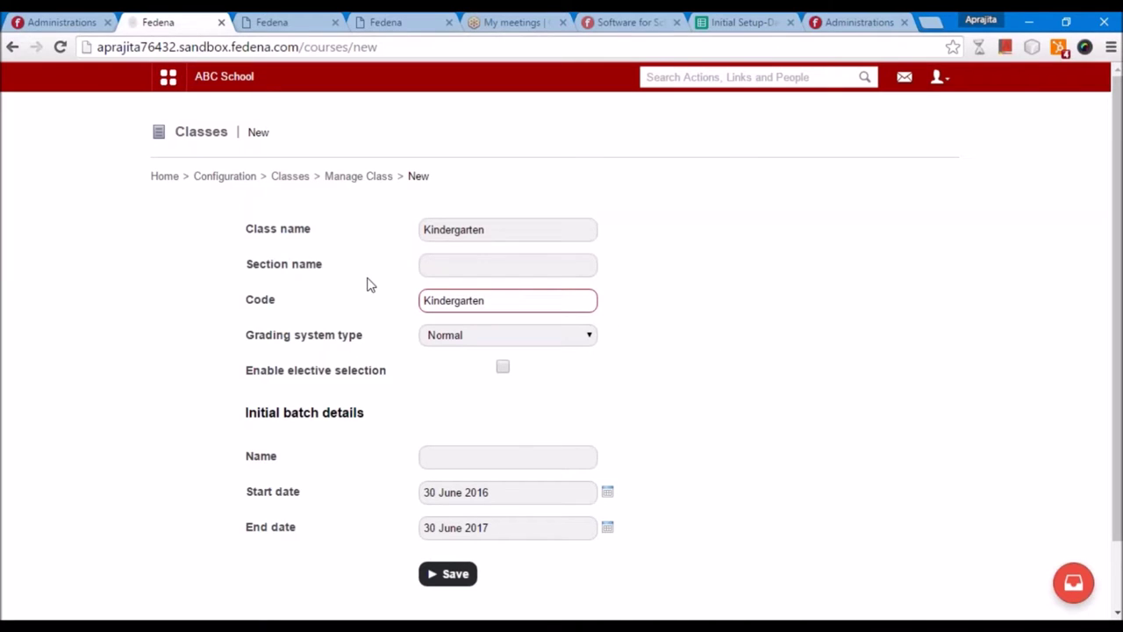
click(488, 343)
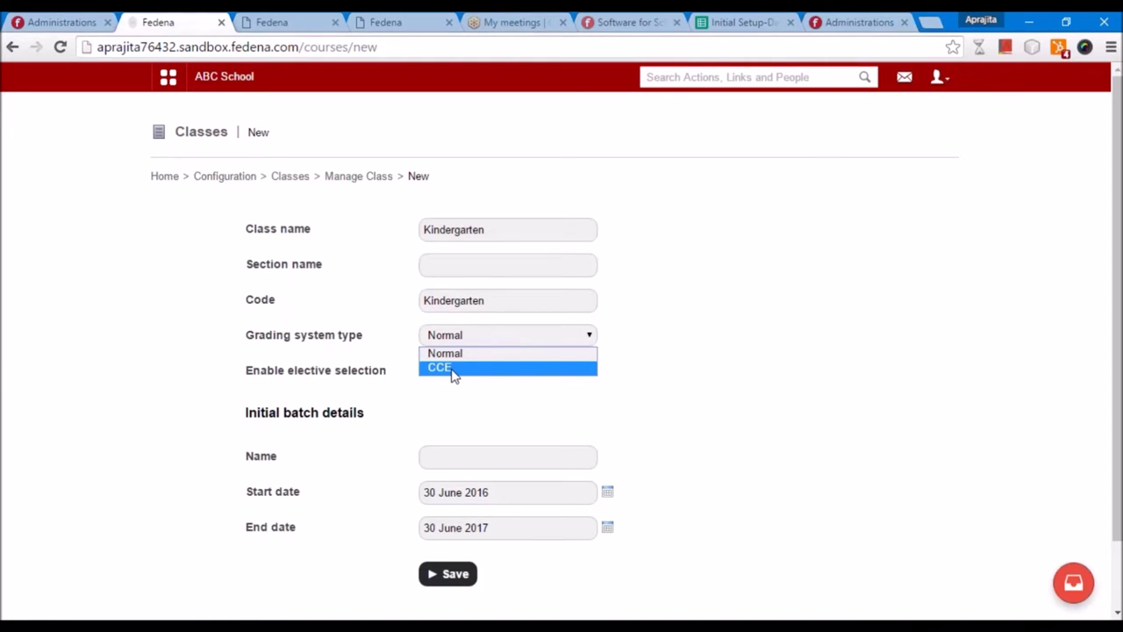
click(446, 354)
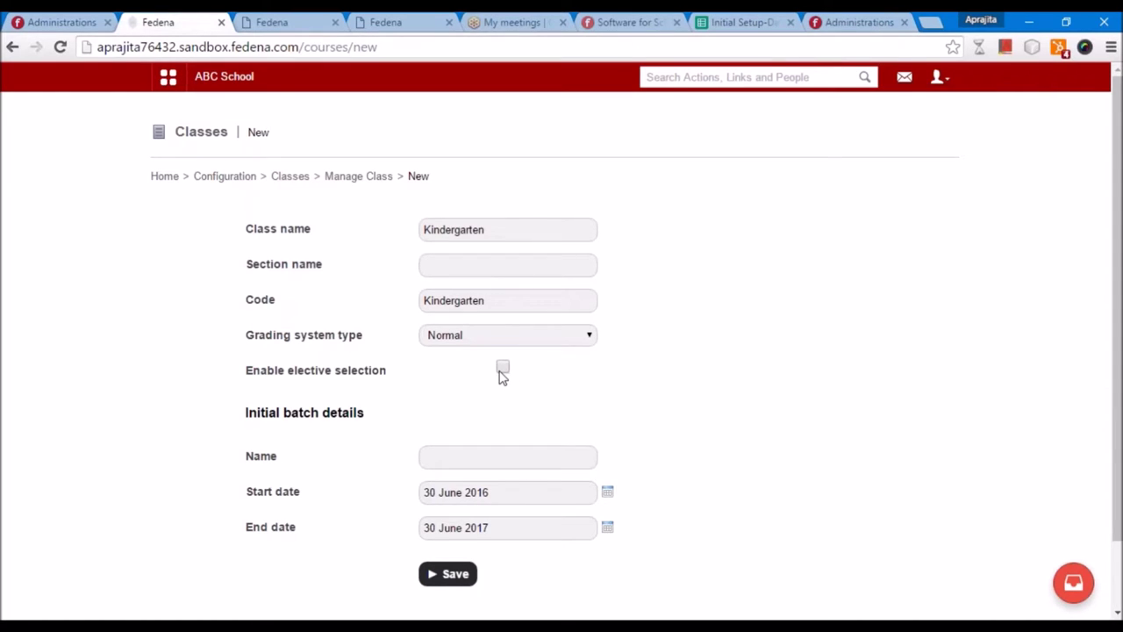
click(441, 457)
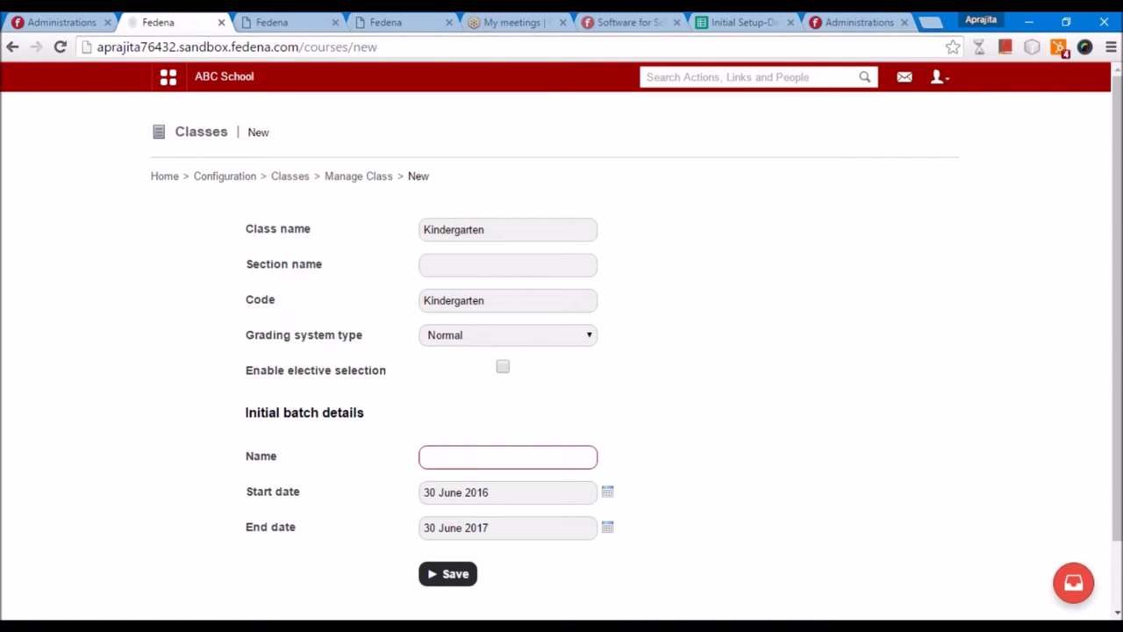
- Name the batch A 2016, date it 30 June 2016–30 June 2017, save, and open Kindergarten
text(A)
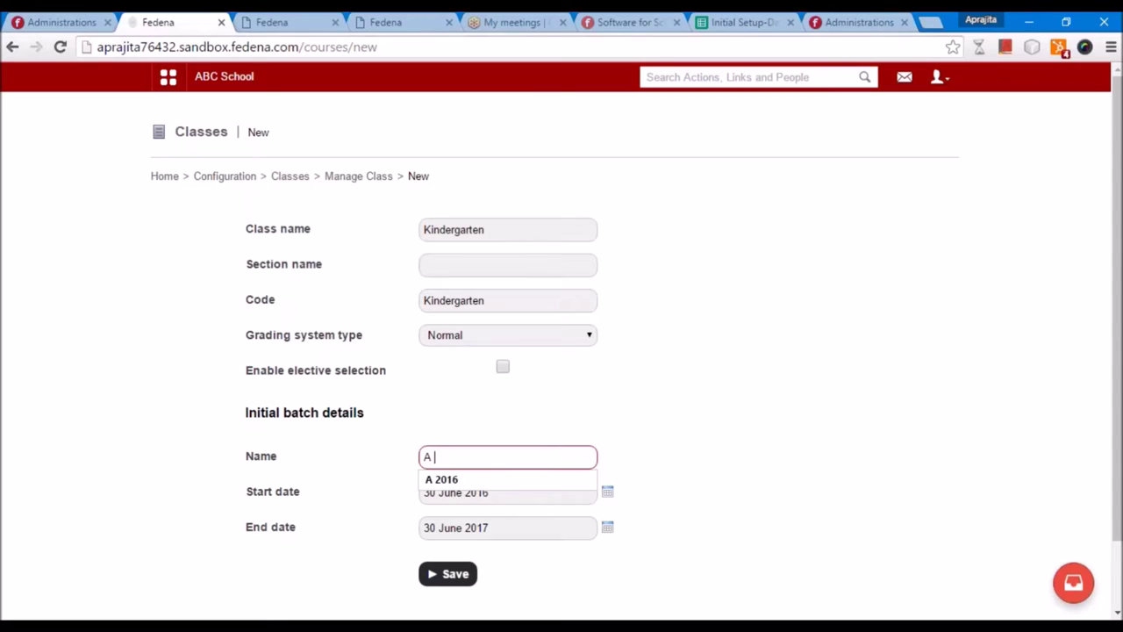
text(2016)
click(395, 463)
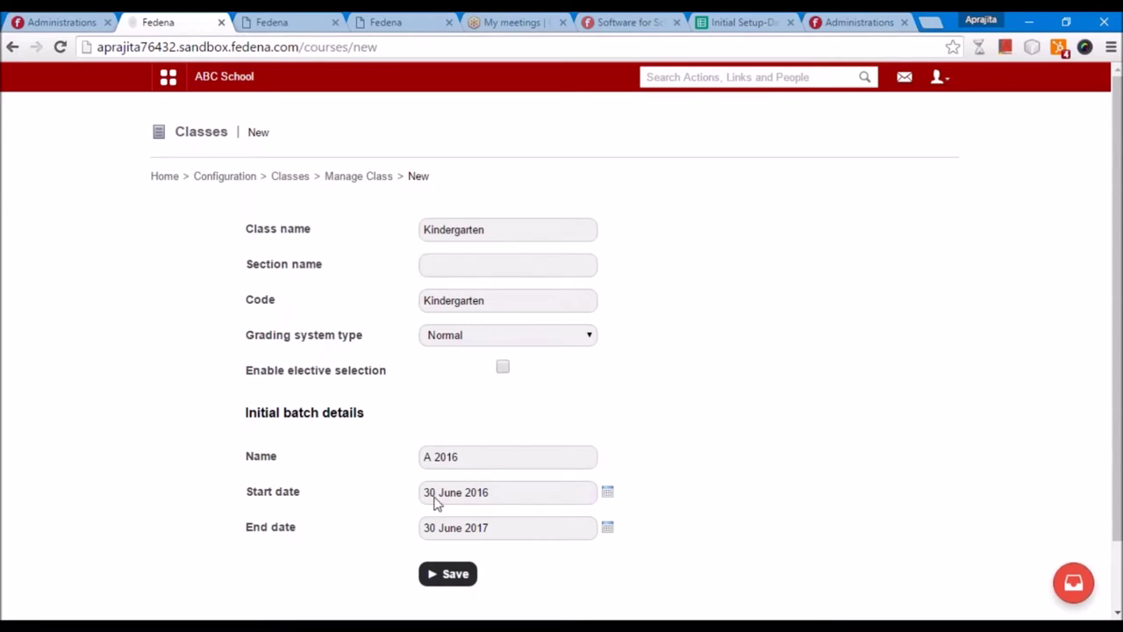
click(608, 493)
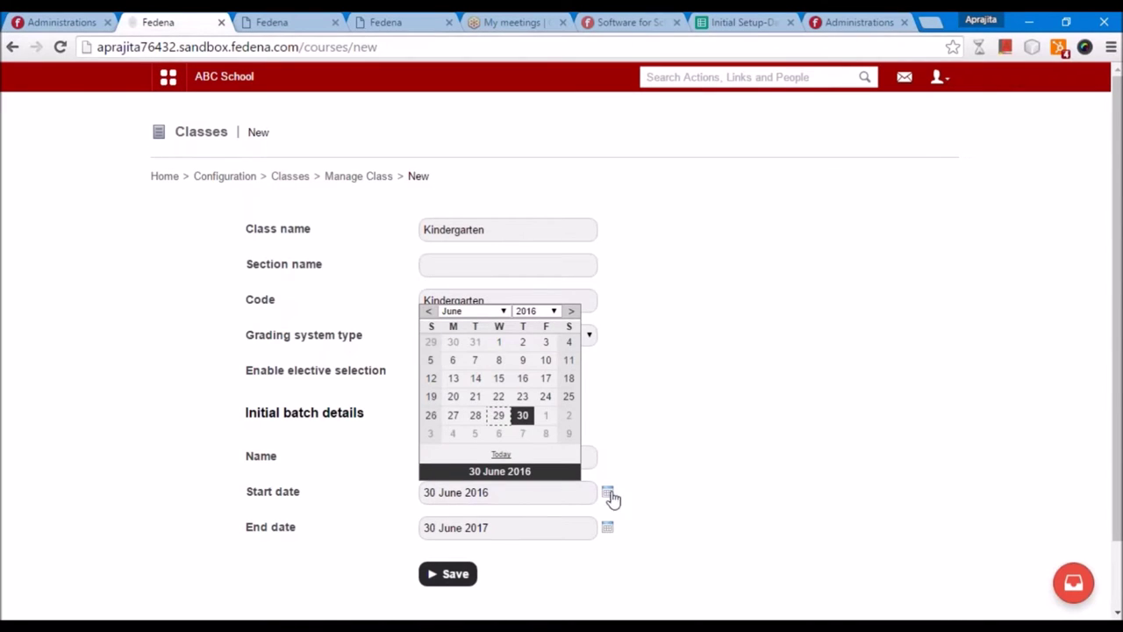
click(524, 420)
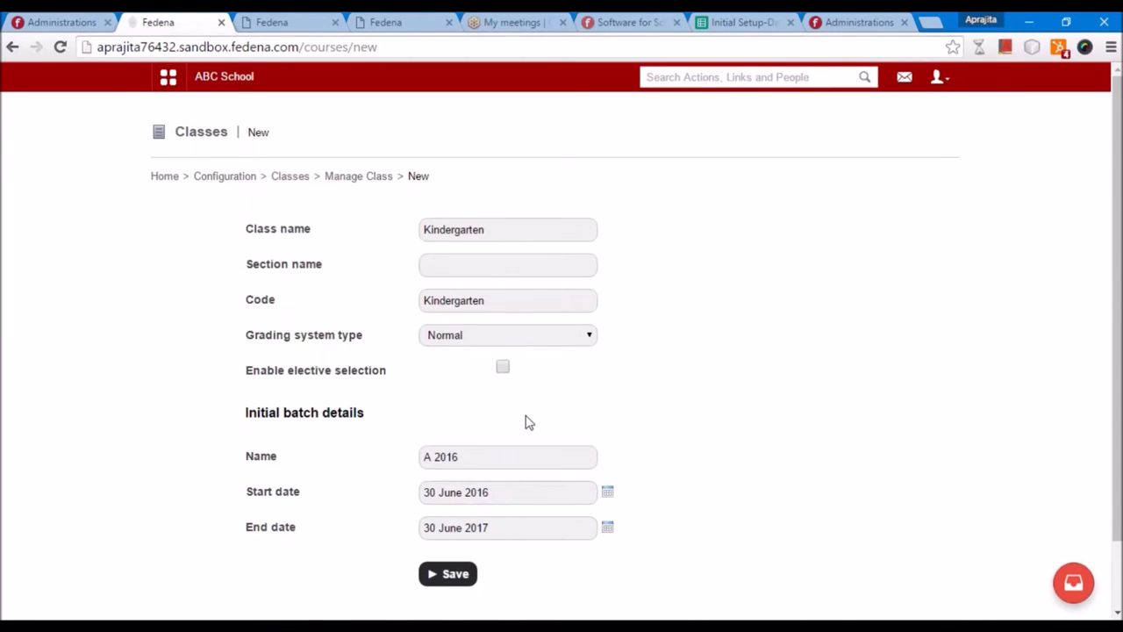
click(609, 528)
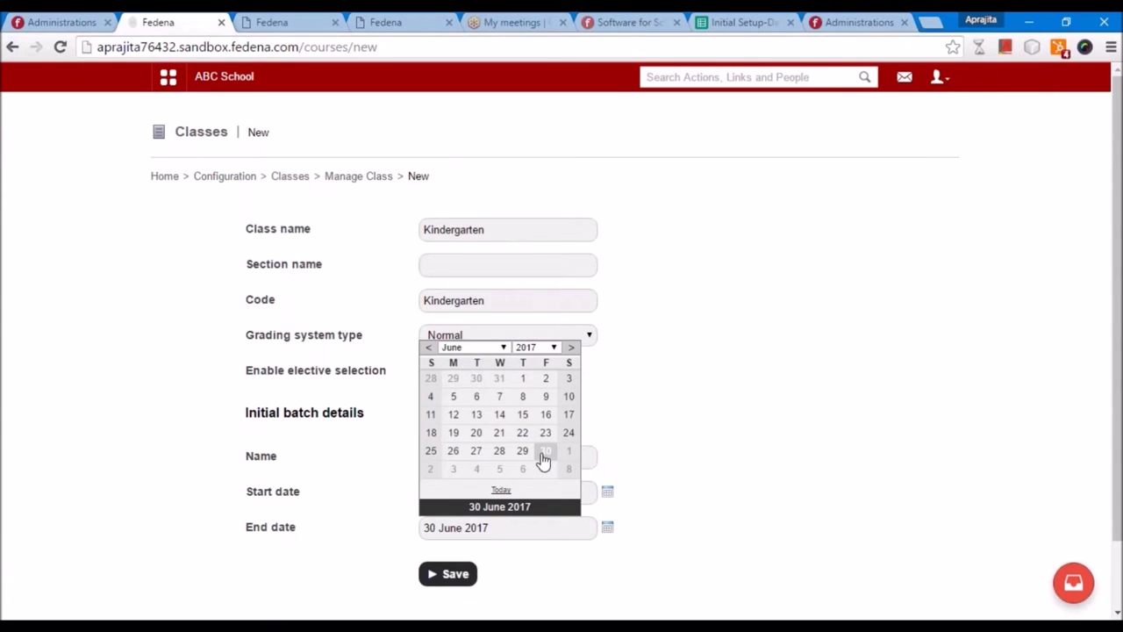
click(544, 451)
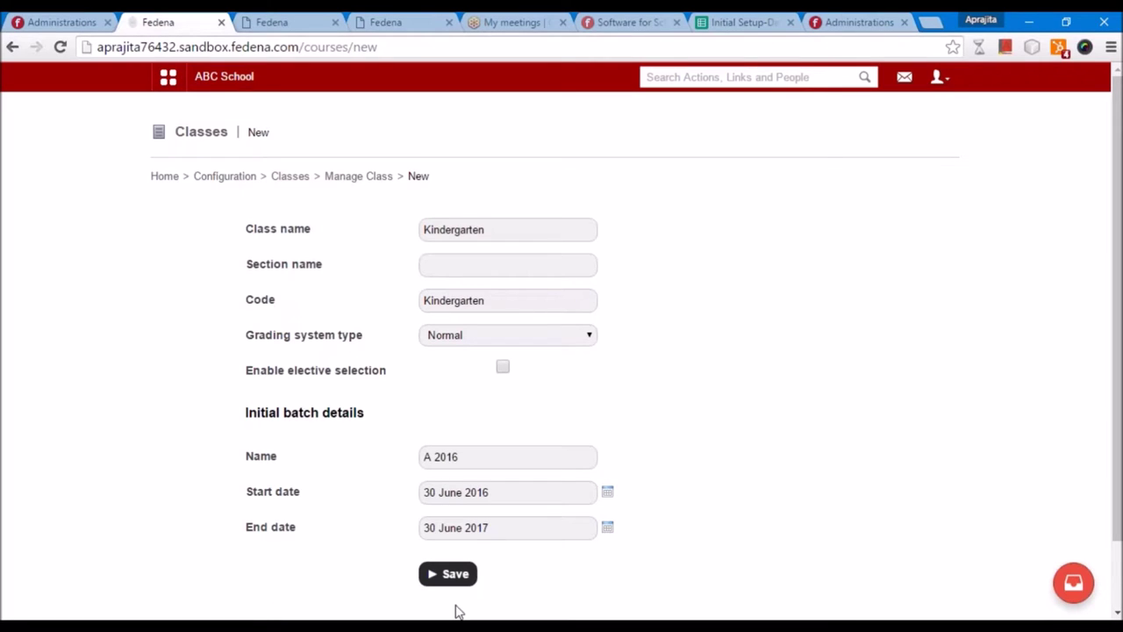
click(446, 574)
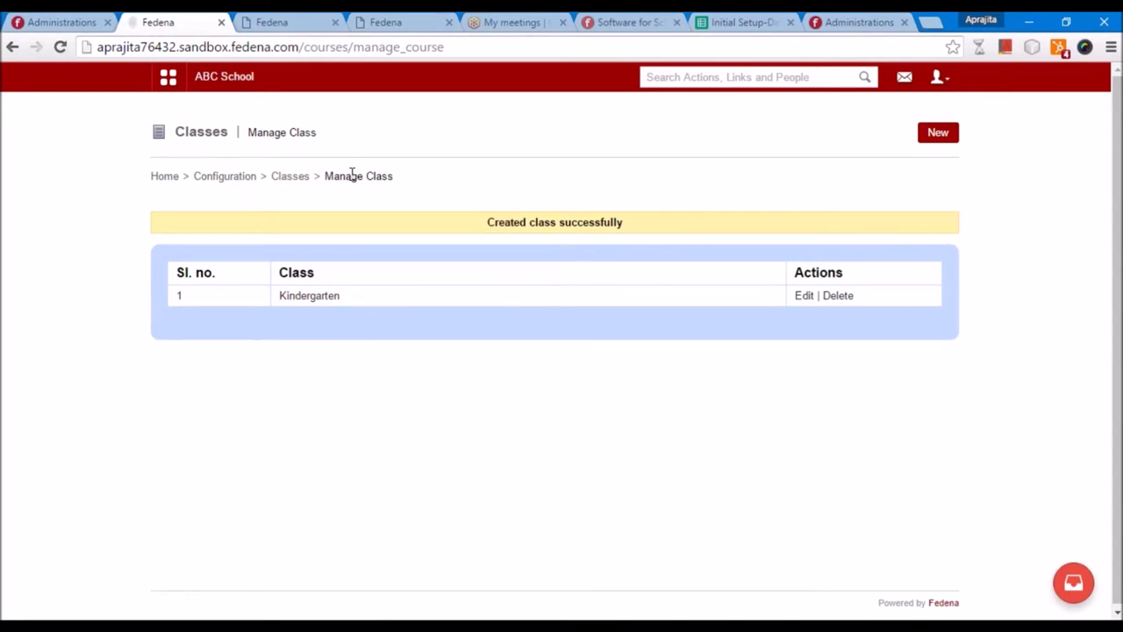
click(296, 297)
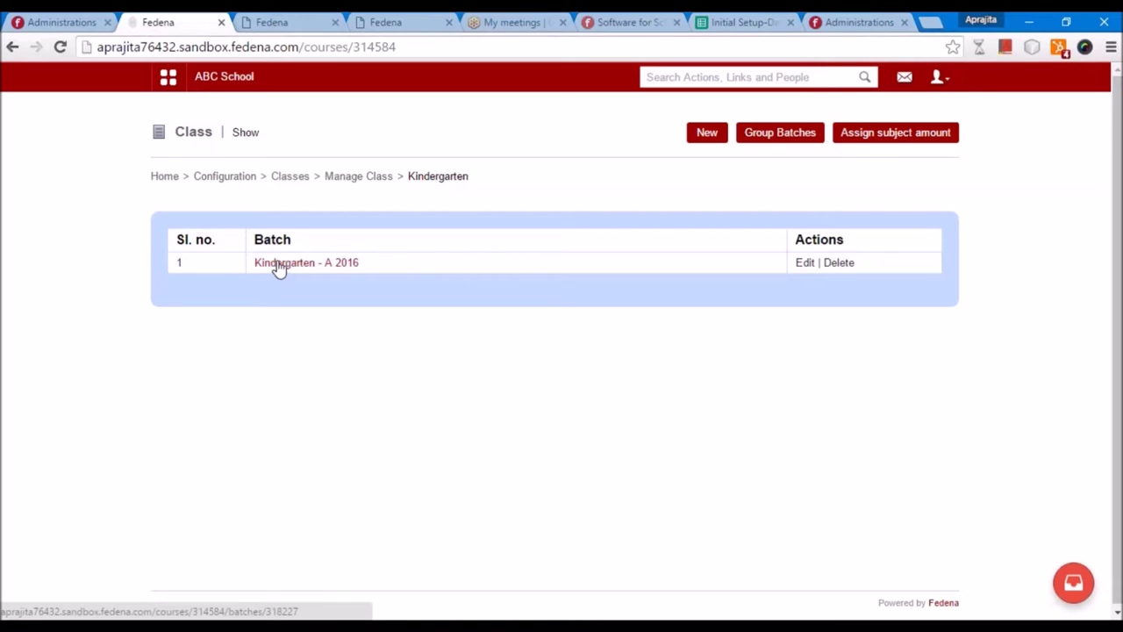
- Return from Kindergarten to the class list and start another new class
click(358, 177)
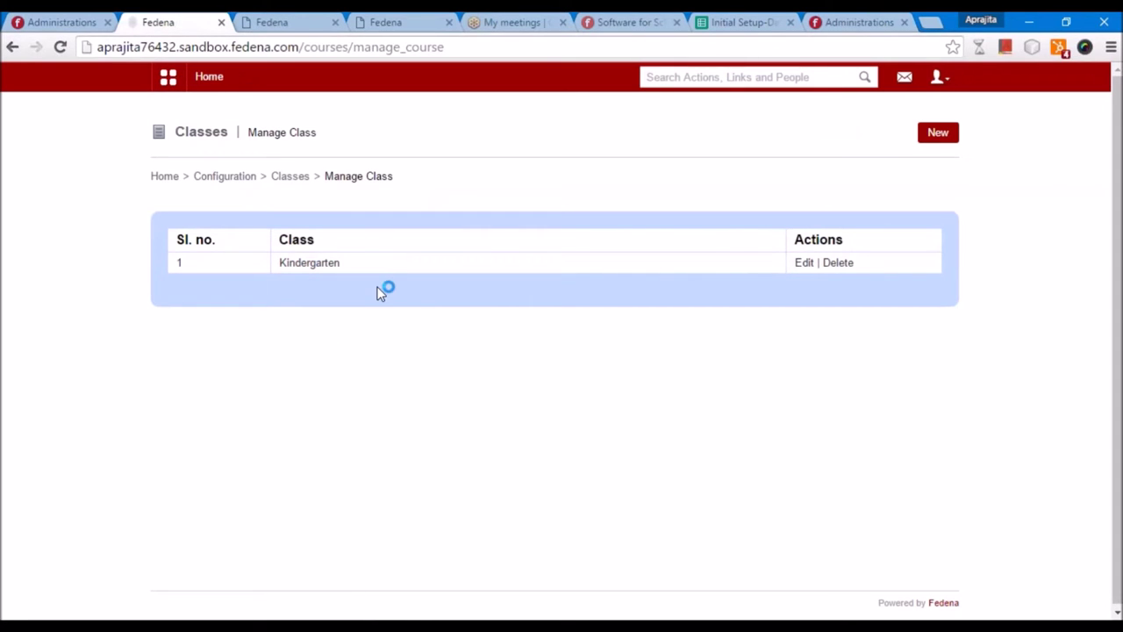
click(938, 132)
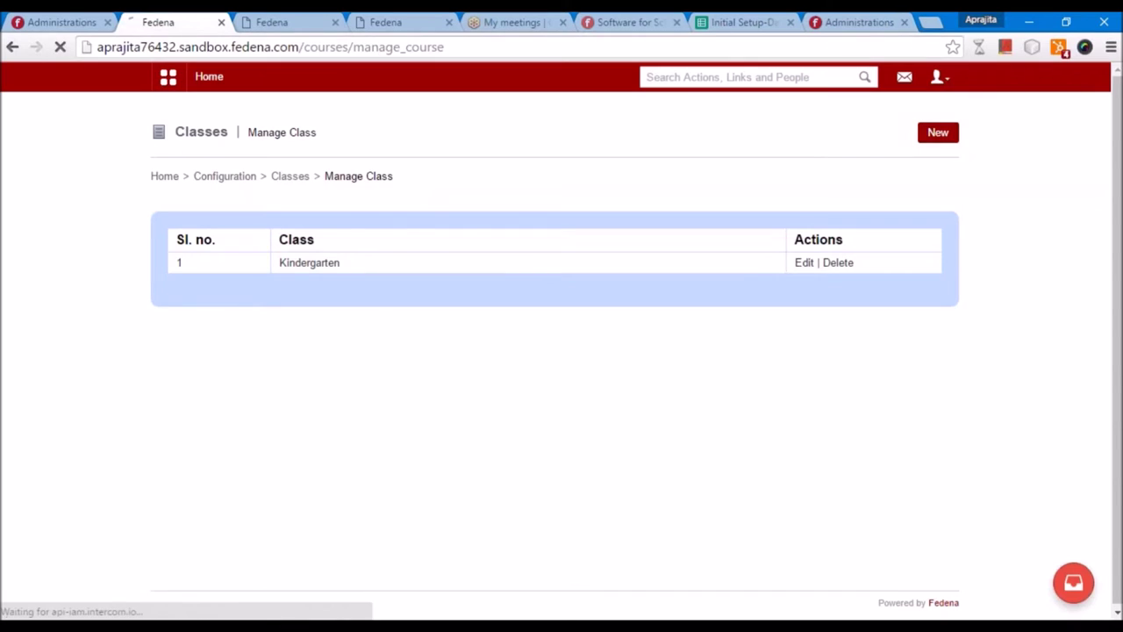
- Save Class 1 with code Class 1 and an initial batch named A 2016
text(C)
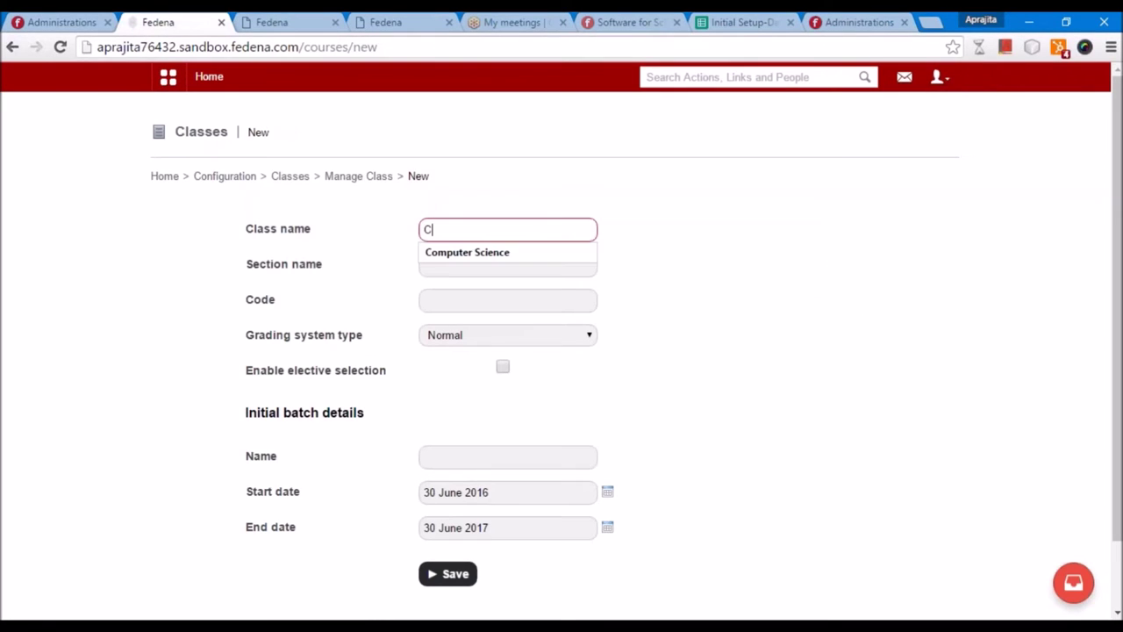
text(lass 1)
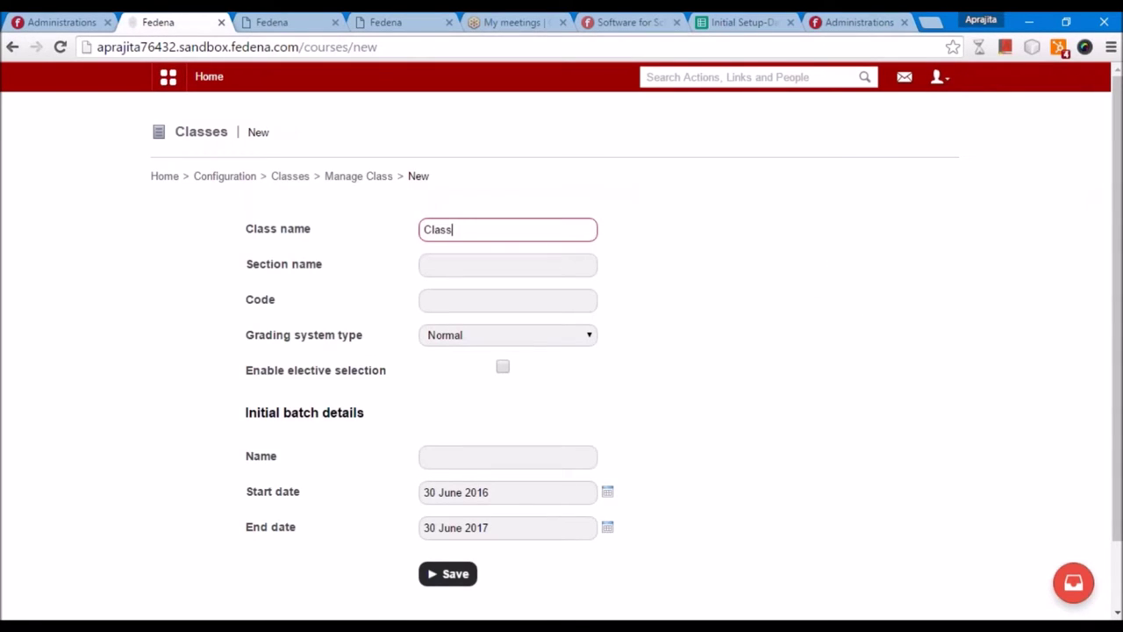
click(447, 260)
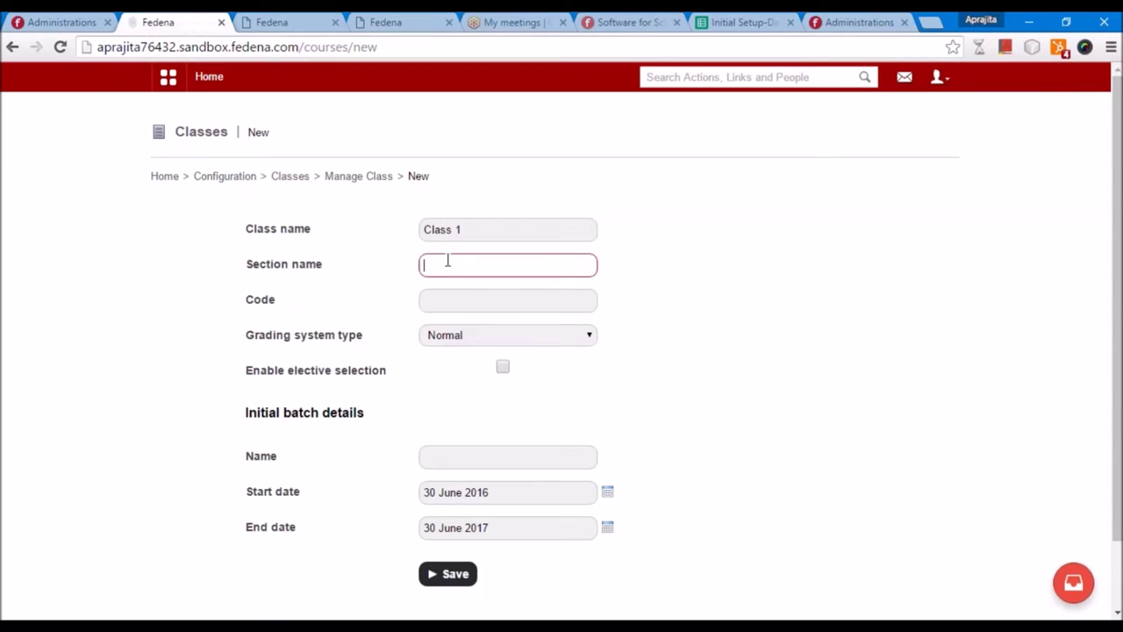
key(Tab)
text(Clas)
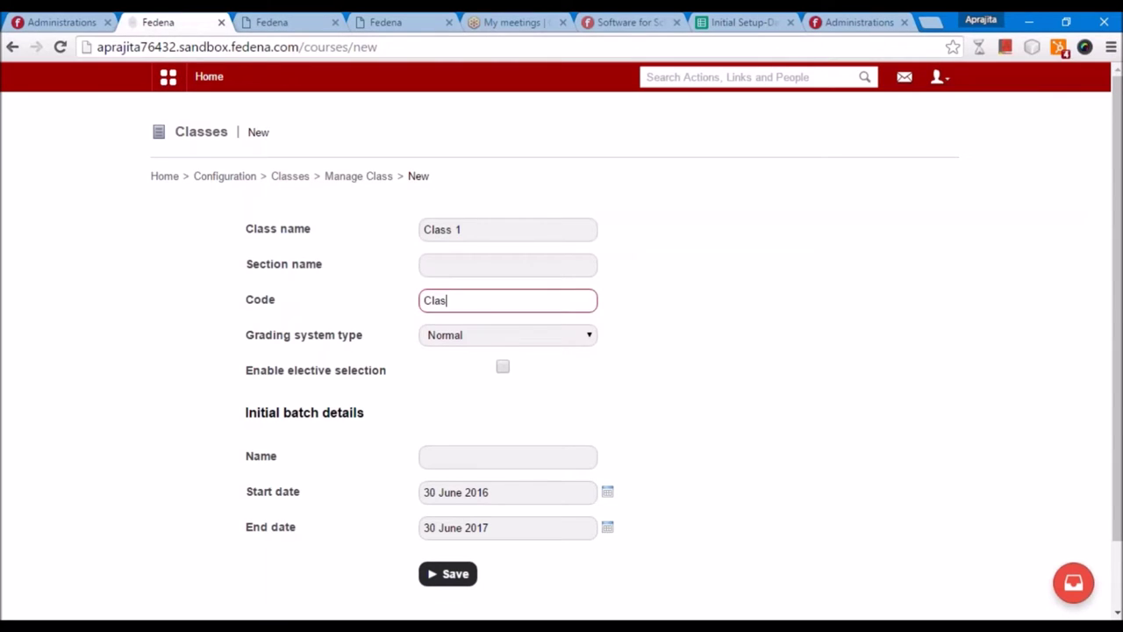
text(s 1)
click(451, 343)
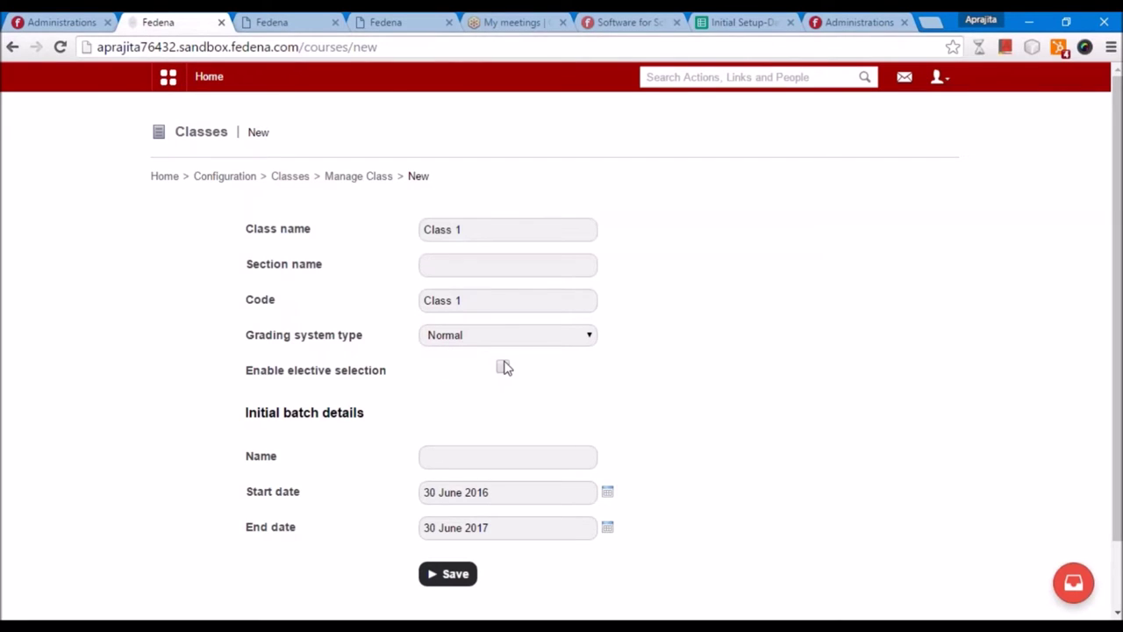
click(465, 458)
text(A 2016)
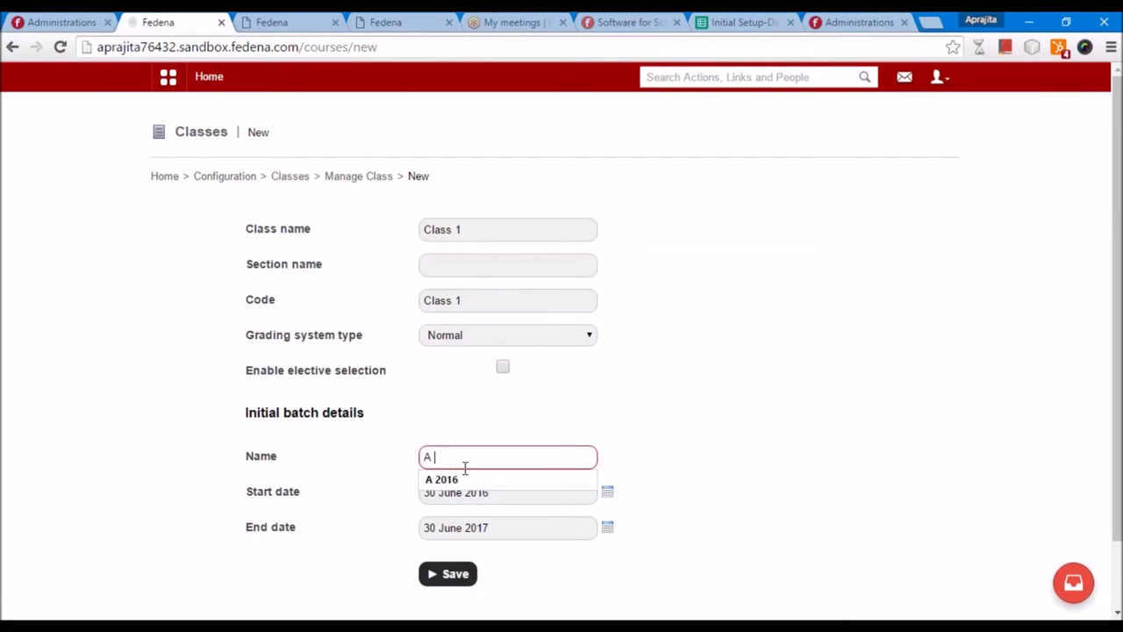
click(448, 574)
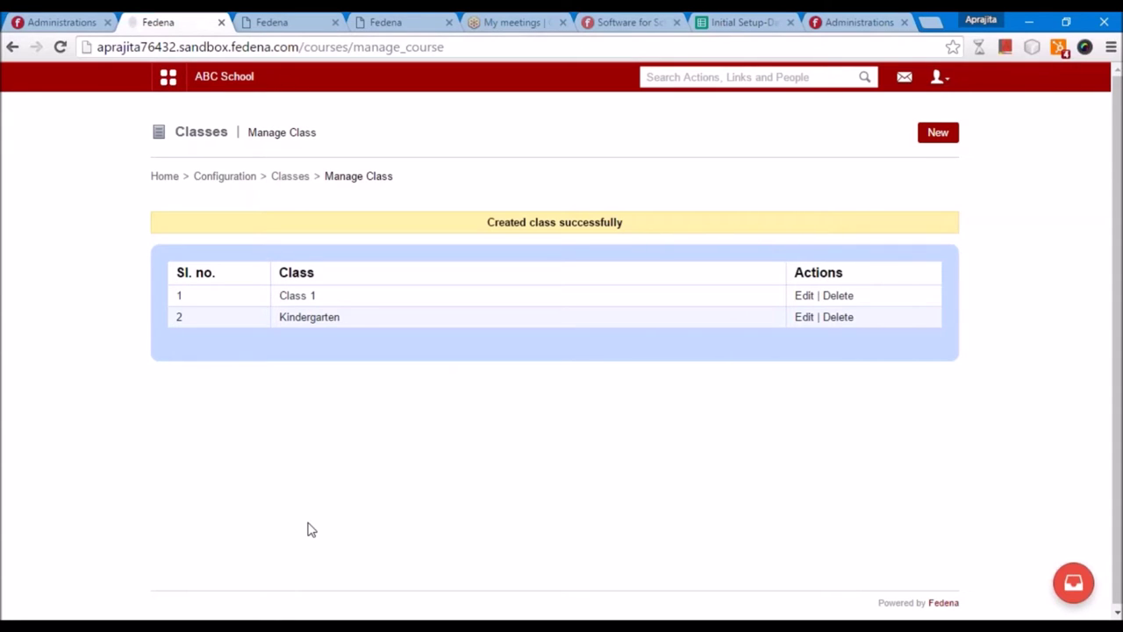
- Check Class 1's batch, then start another new class
click(294, 296)
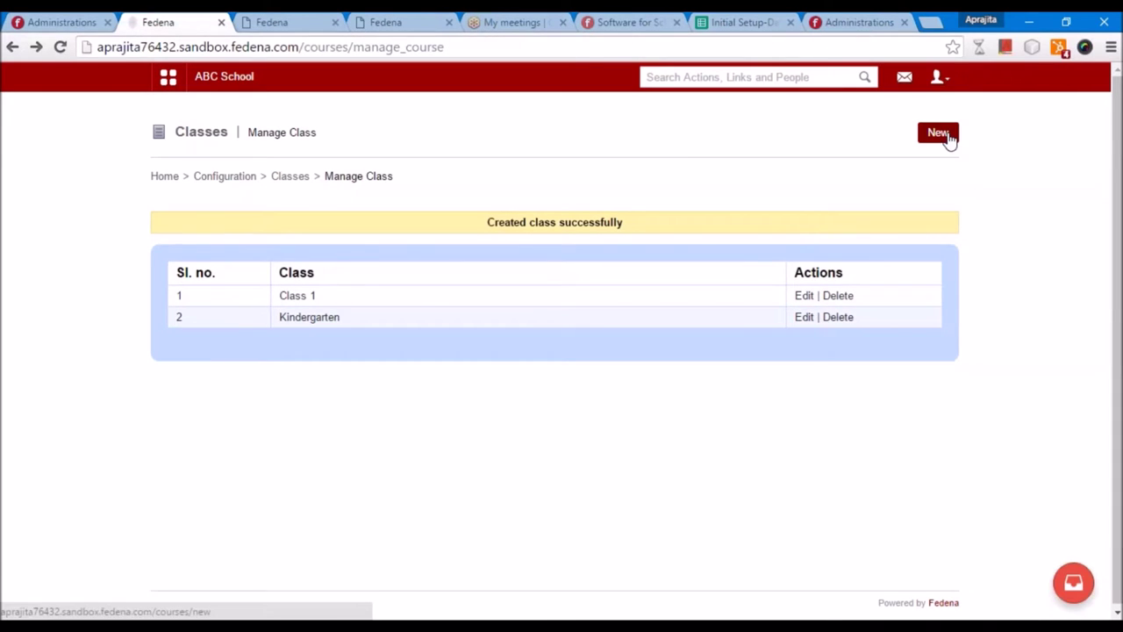
click(941, 134)
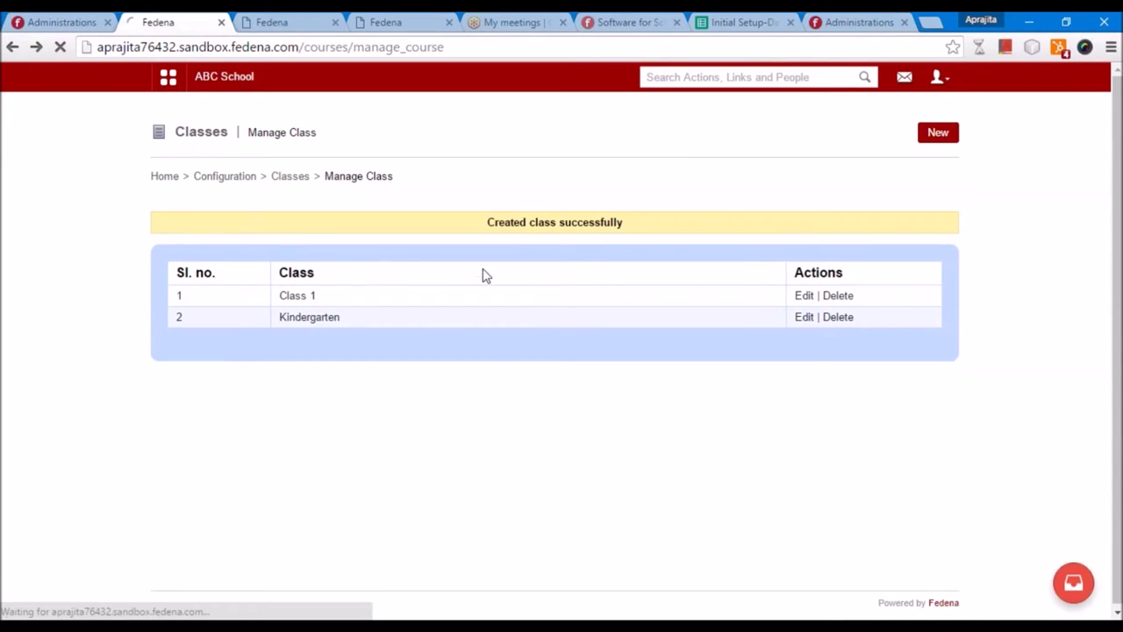
drag(326, 264, 246, 264)
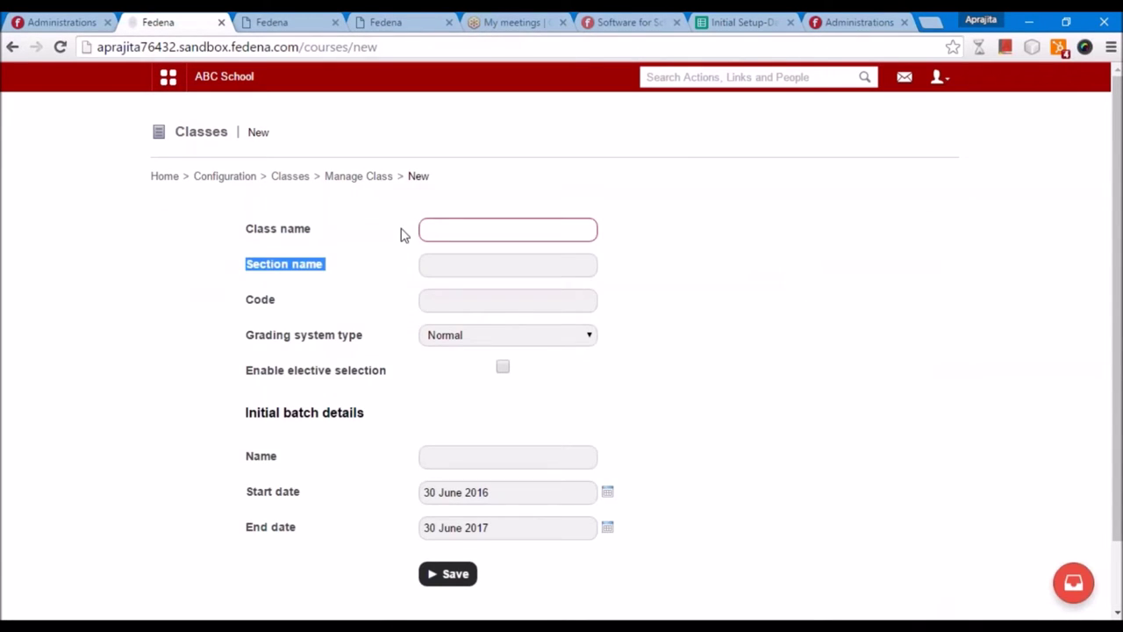
- Save Class 2 with code Class 2, elective selection enabled and batch A 2016
click(431, 226)
text(Class 2)
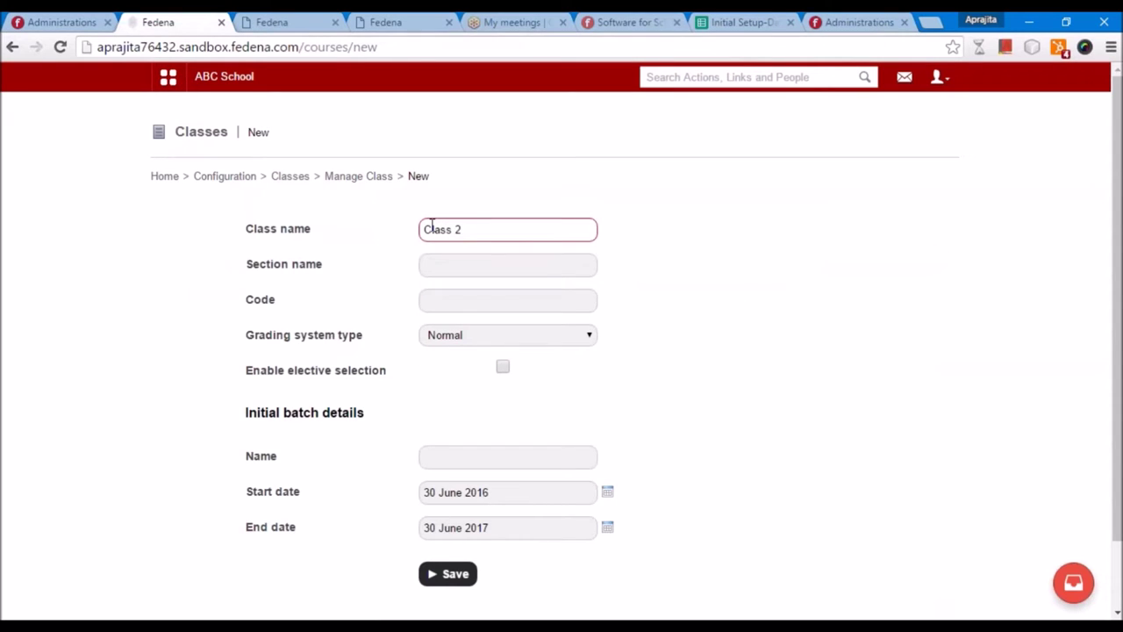
key(Tab)
key(Tab)
text(Class 2)
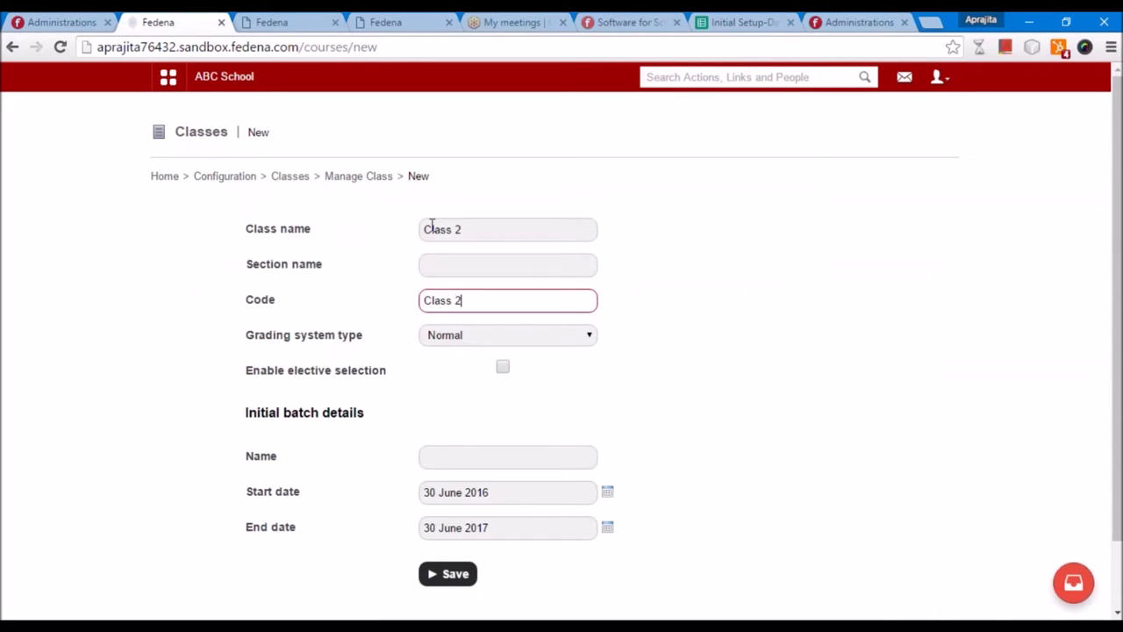
key(Tab)
click(503, 369)
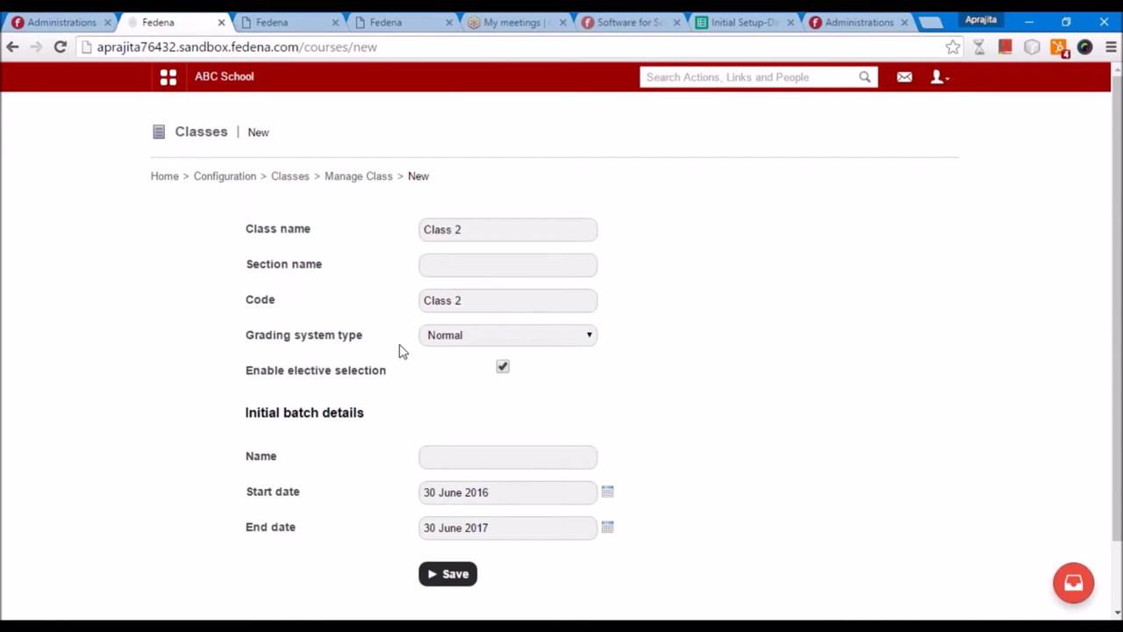
drag(462, 229, 414, 231)
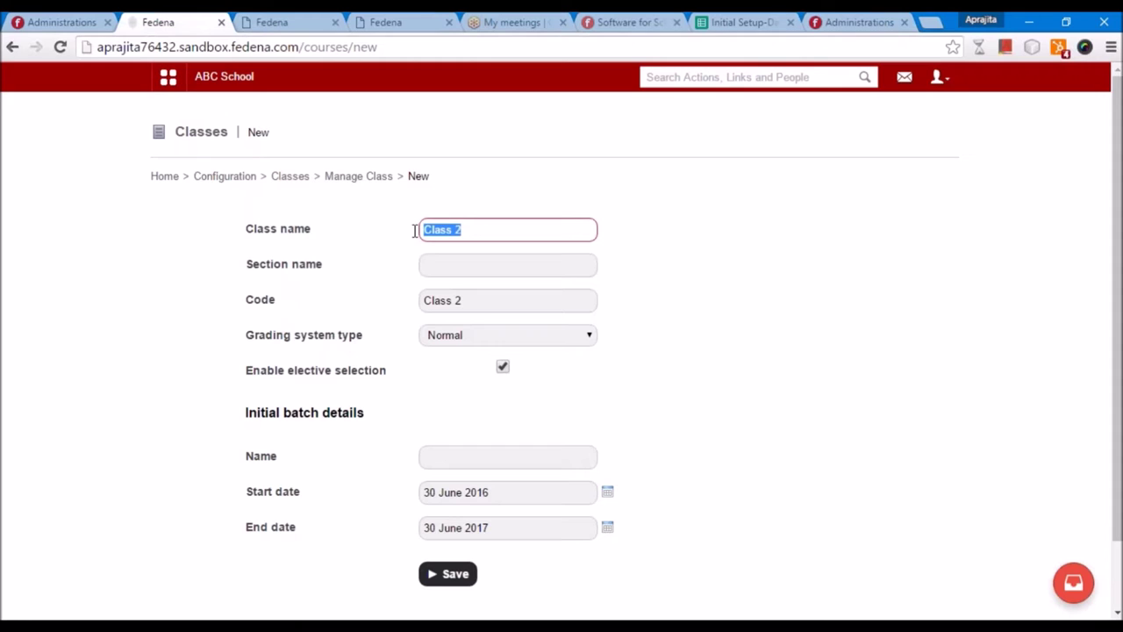
click(479, 458)
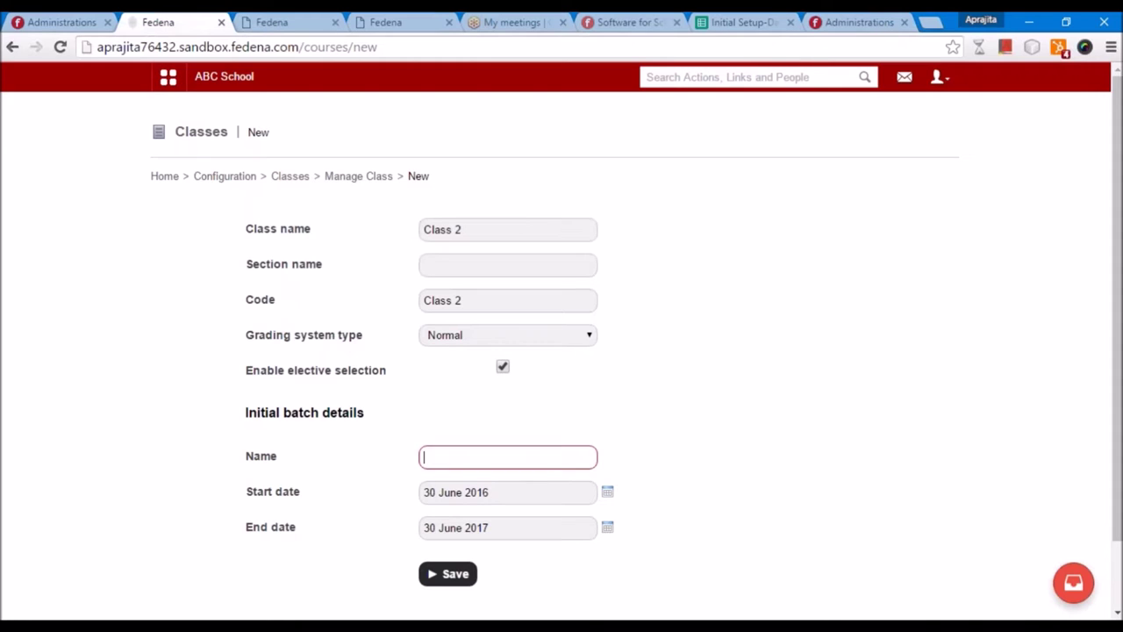
text(A 2016)
click(392, 516)
click(443, 572)
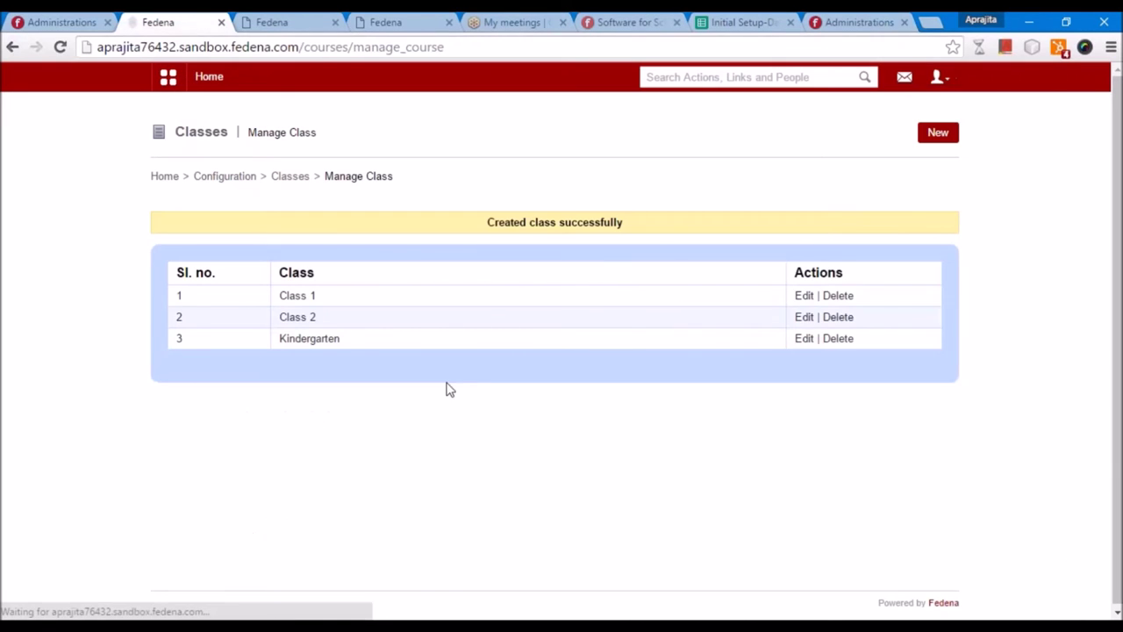
click(956, 128)
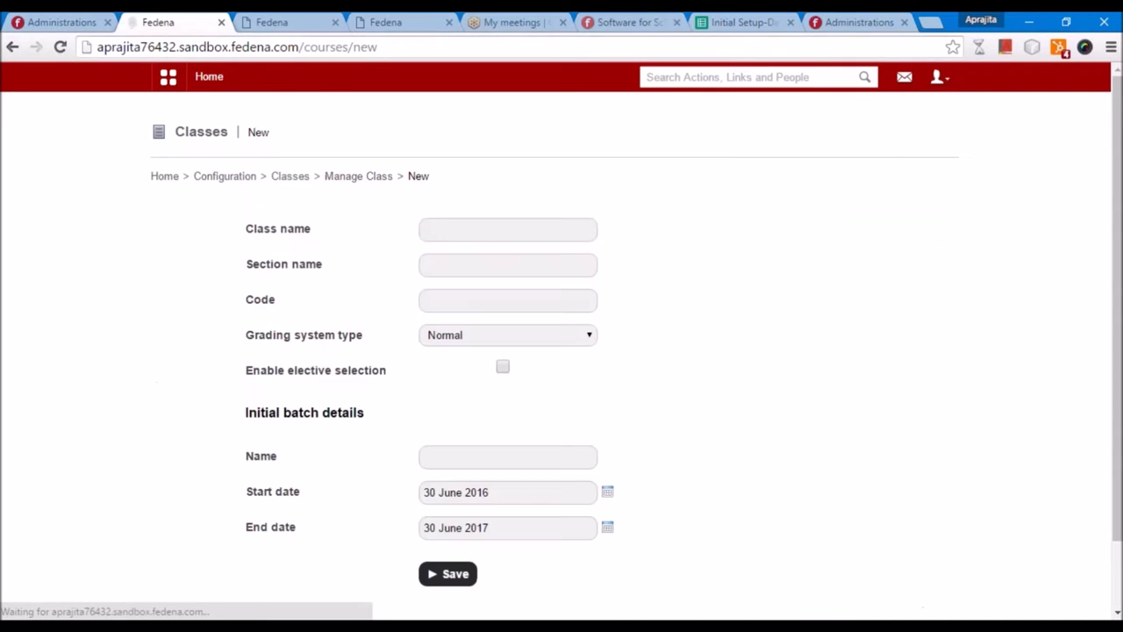
- Create Class 3 with code Class 3, elective selection and batch A 2016, then show data.txt
click(505, 230)
text(3)
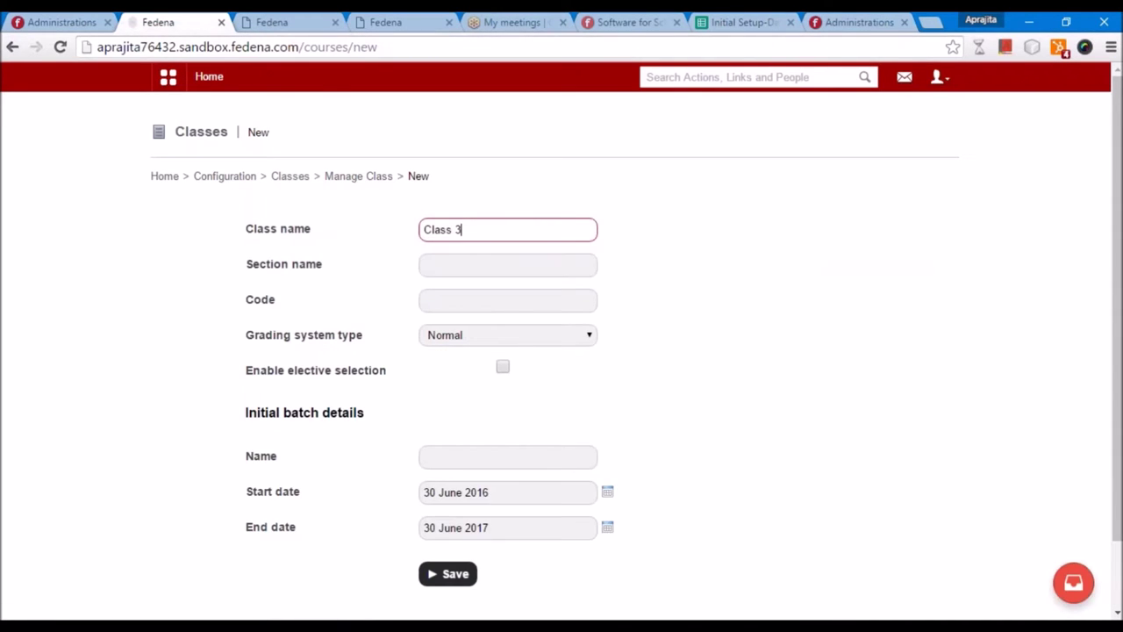
drag(465, 230, 371, 225)
key(ctrl+c)
click(423, 300)
key(ctrl+v)
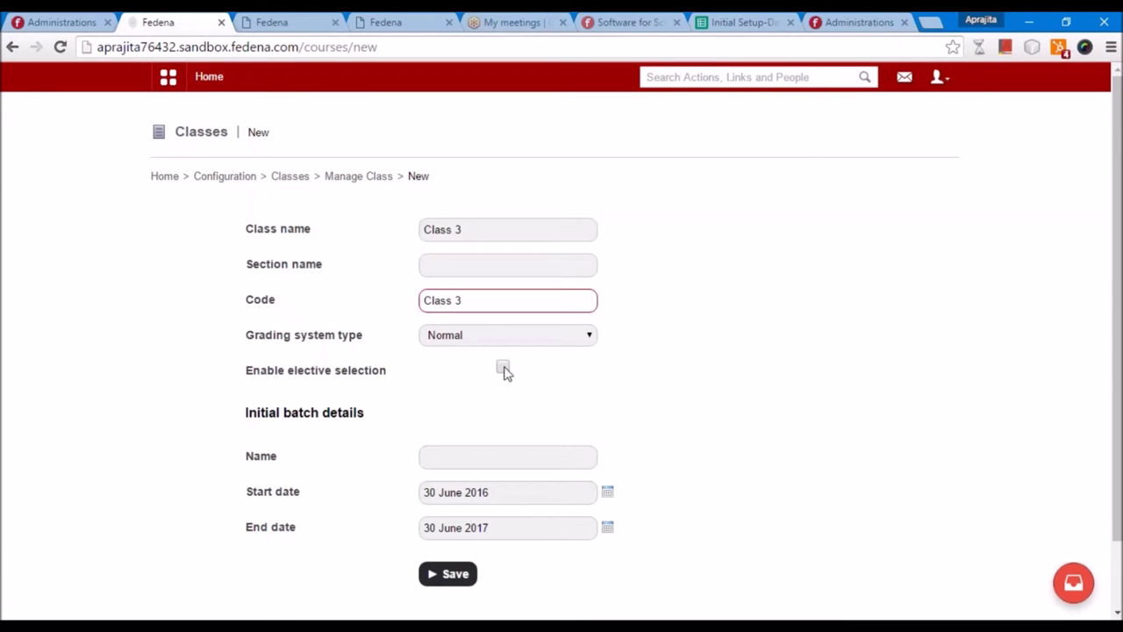
click(504, 368)
click(458, 457)
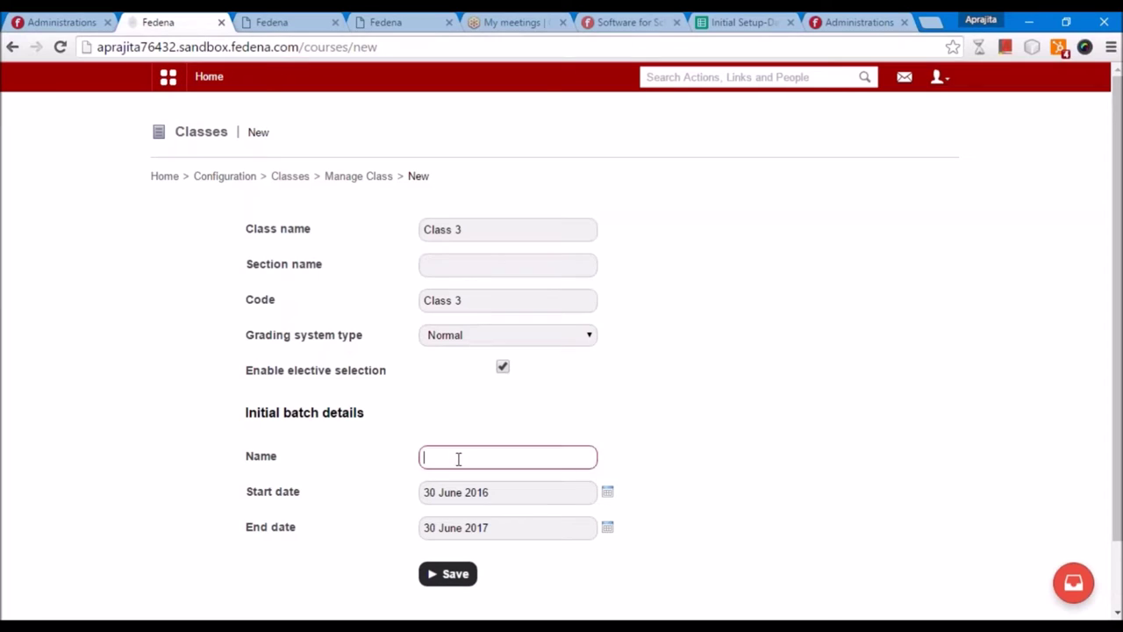
text(A 2016)
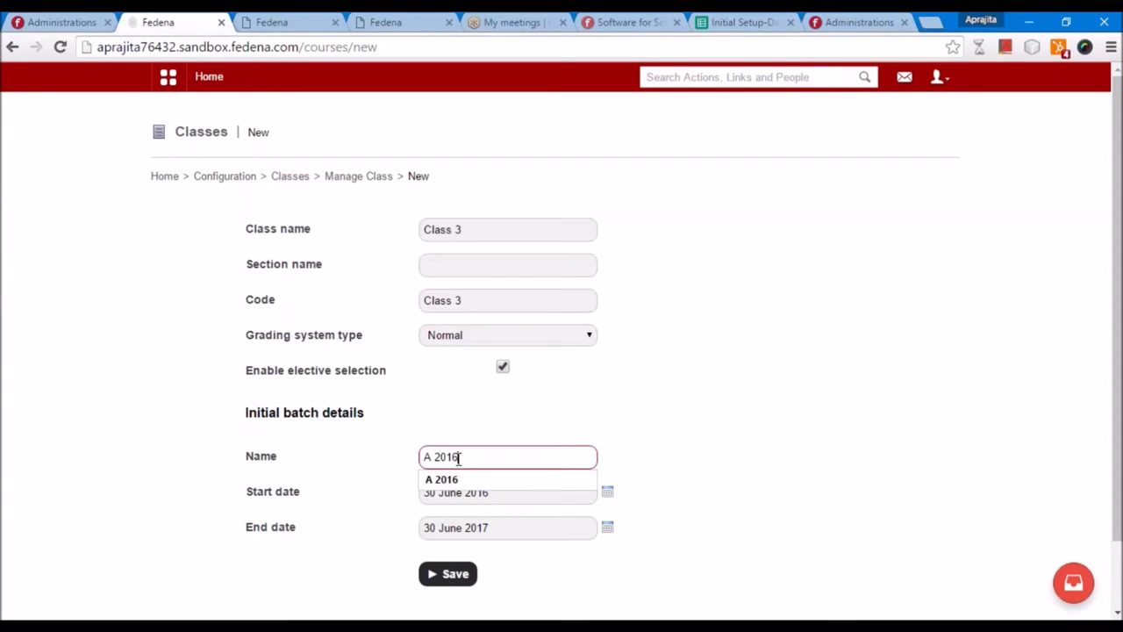
key(Return)
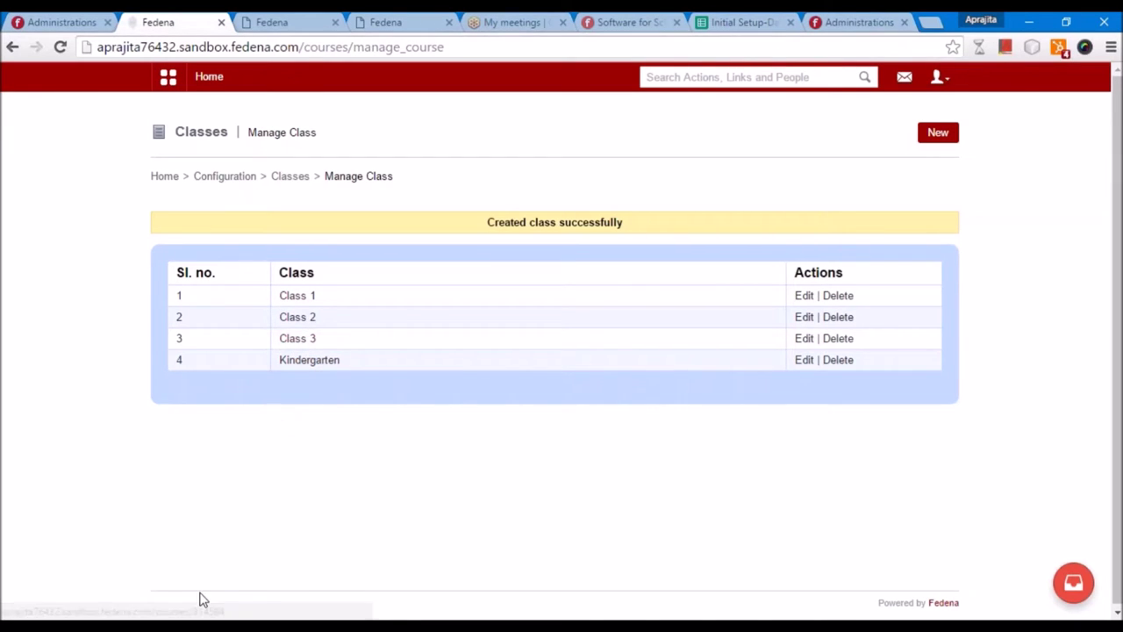
click(189, 619)
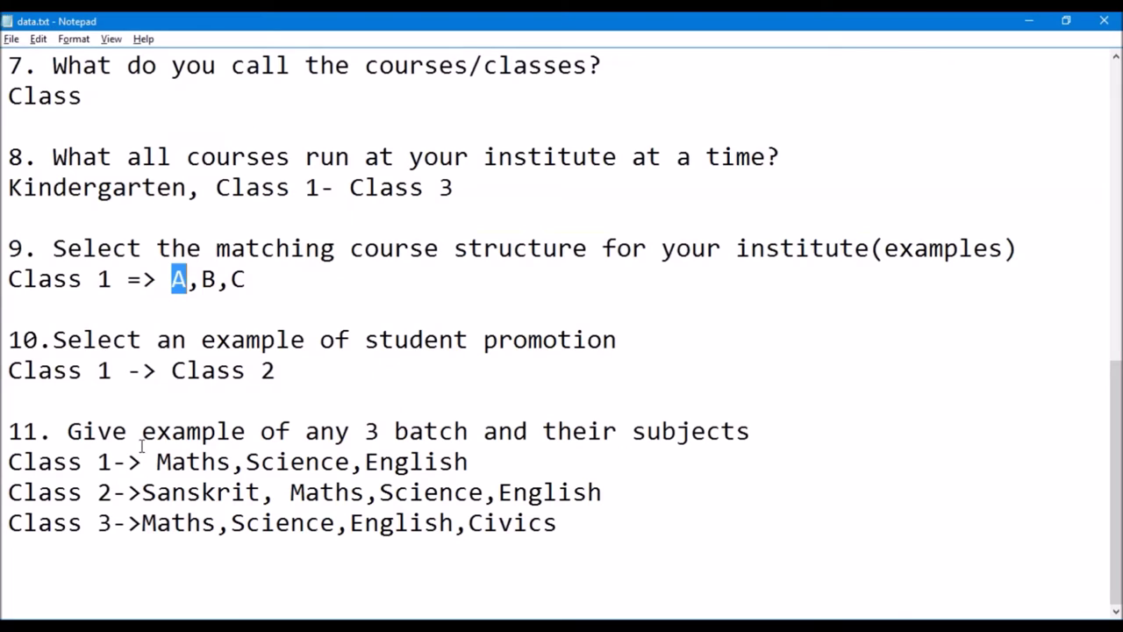
- Highlight Class 1 and batches A, B, C in the course structure notes, then return to Fedena
click(170, 299)
double_click(176, 279)
click(249, 280)
click(124, 279)
drag(124, 280, 7, 278)
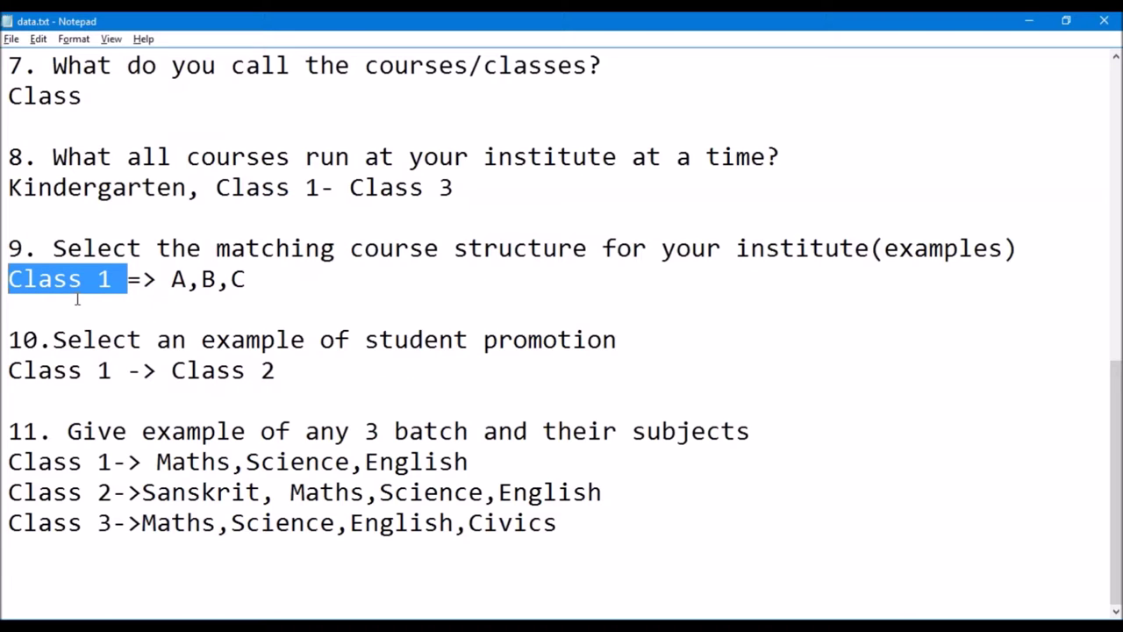
drag(201, 280, 246, 279)
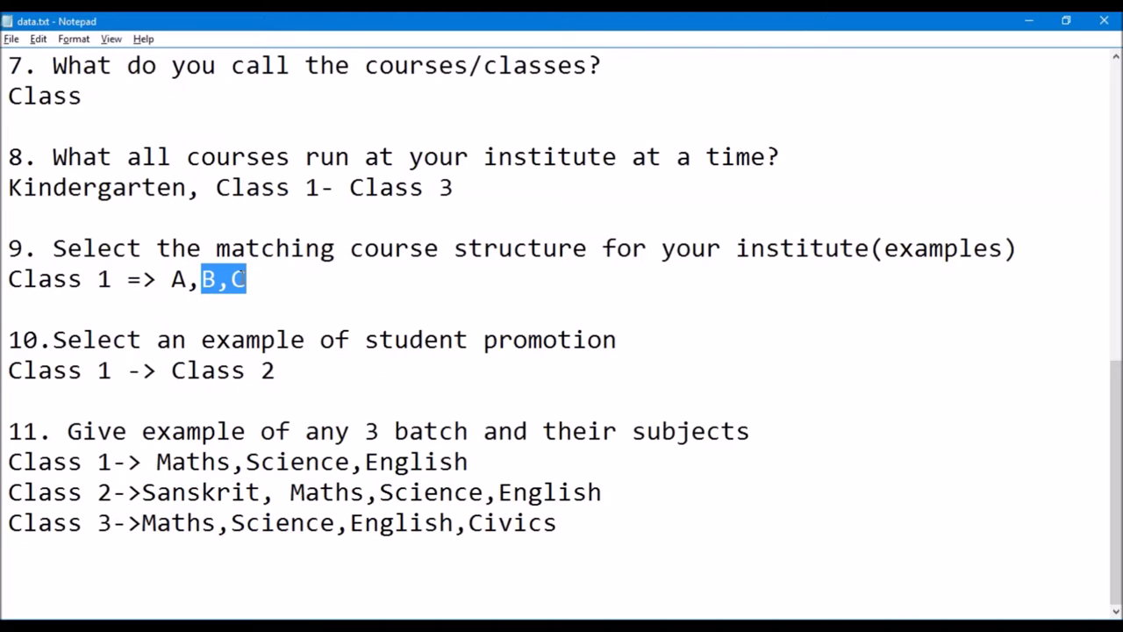
click(149, 463)
scroll(156, 464, up, 1)
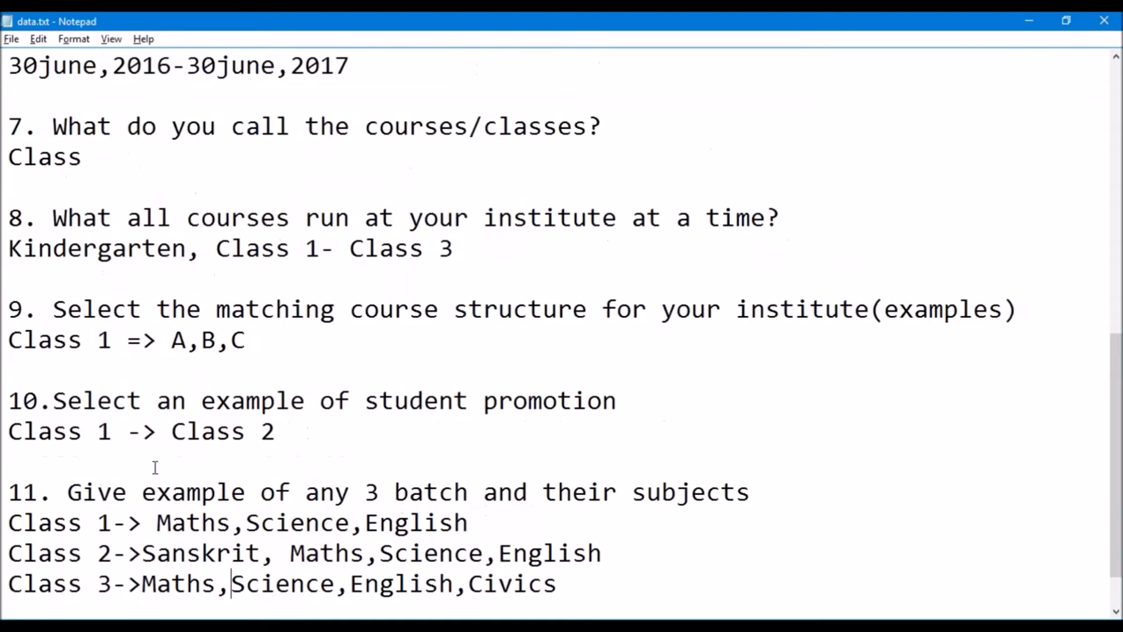
scroll(156, 464, down, 1)
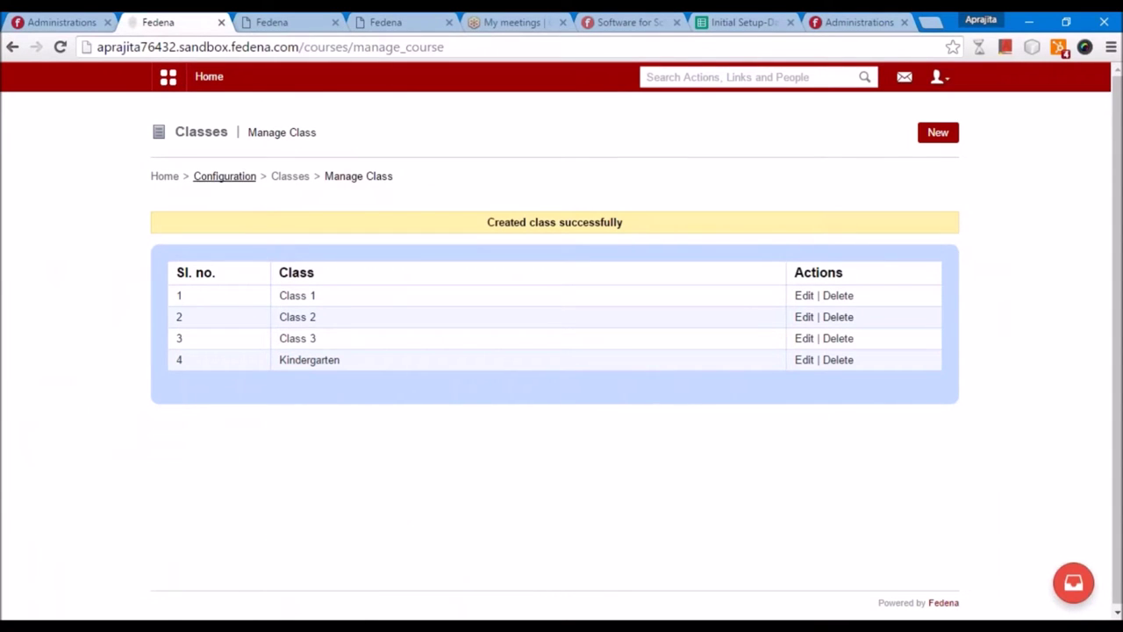
click(225, 177)
- Open Manage Subjects and select Class 1 with its Class 1 - A 2016 batch
click(339, 310)
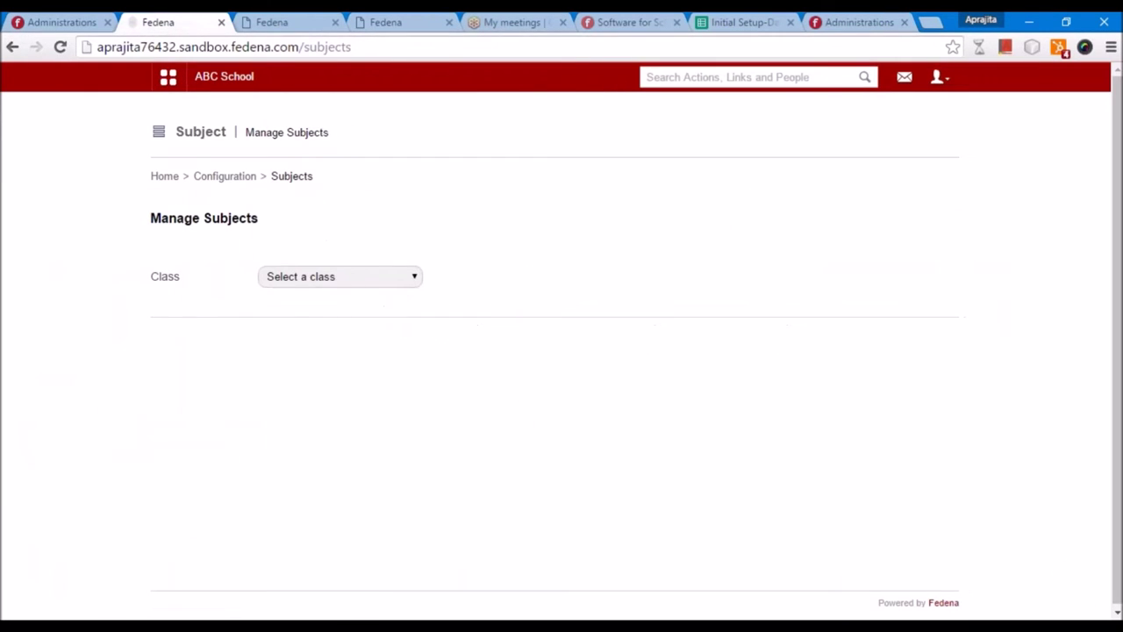
click(329, 279)
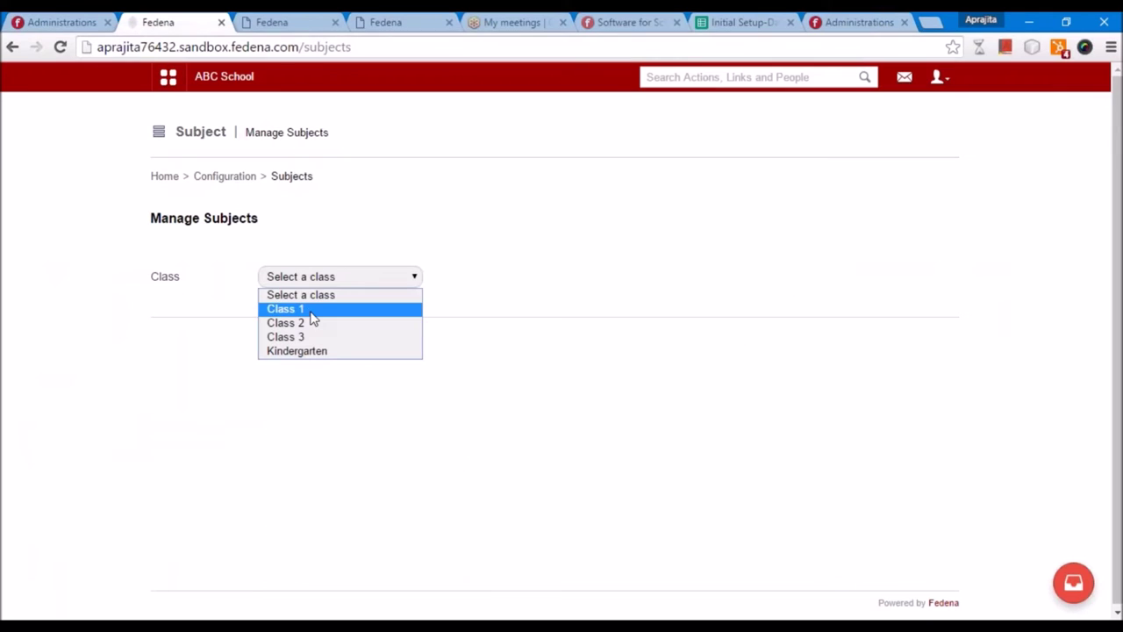
click(301, 309)
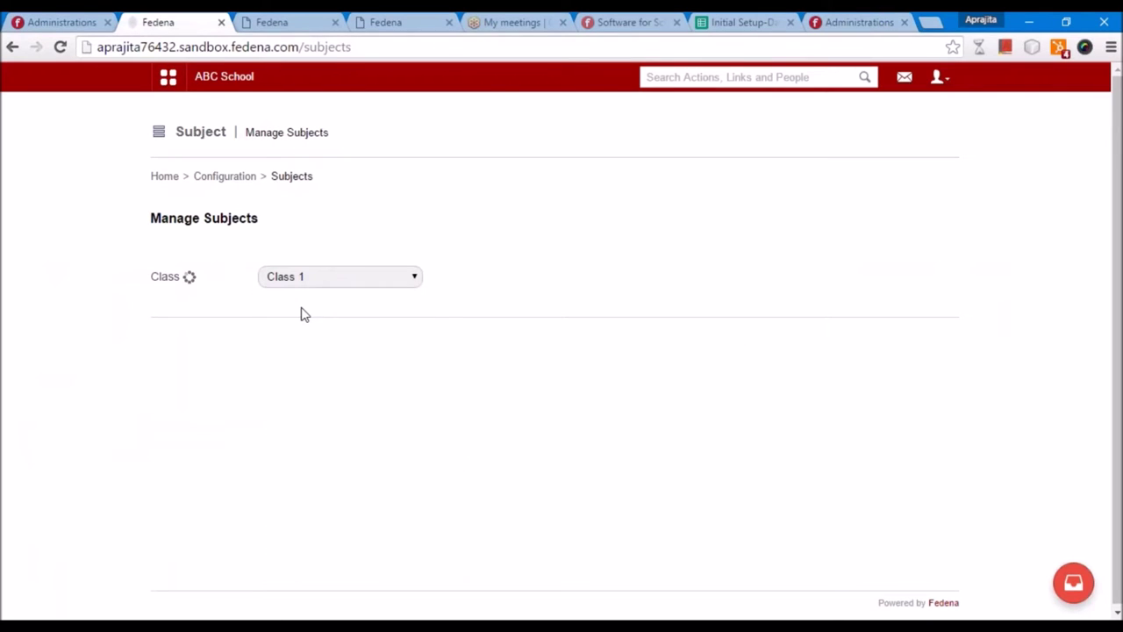
click(571, 283)
click(579, 310)
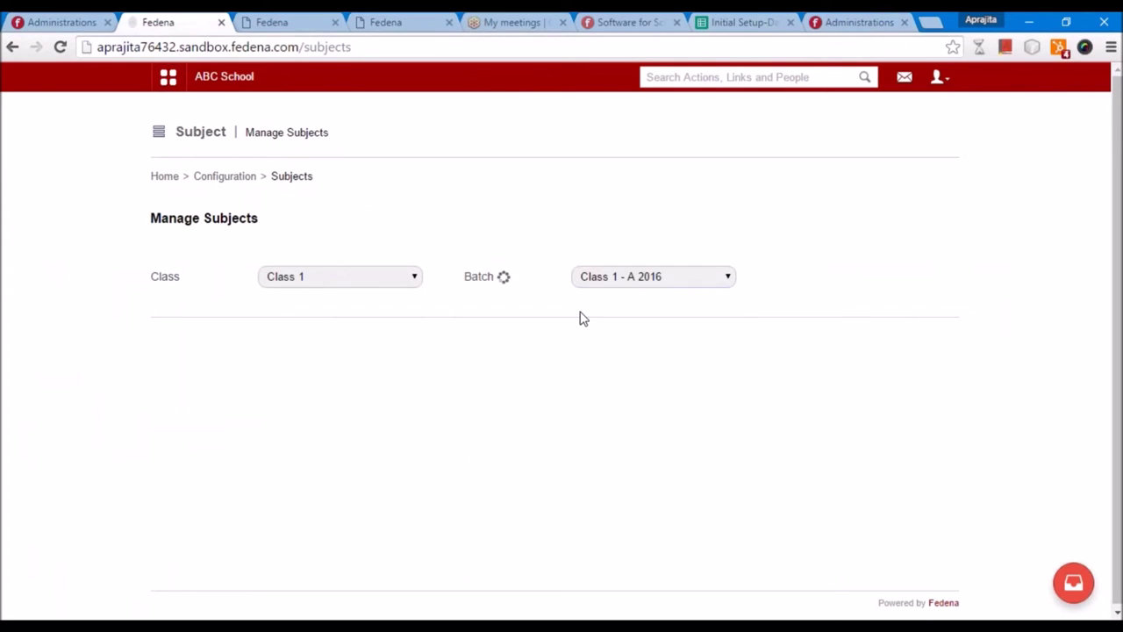
scroll(544, 374, down, 2)
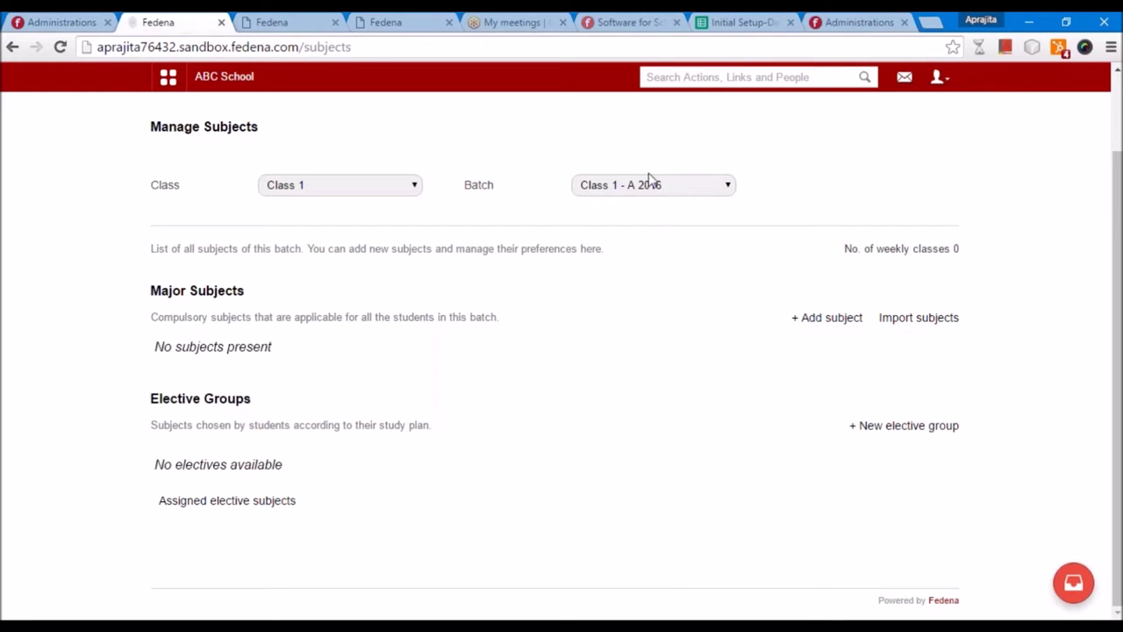
- Start a new subject and paste Maths from the notes as its name and code
click(829, 318)
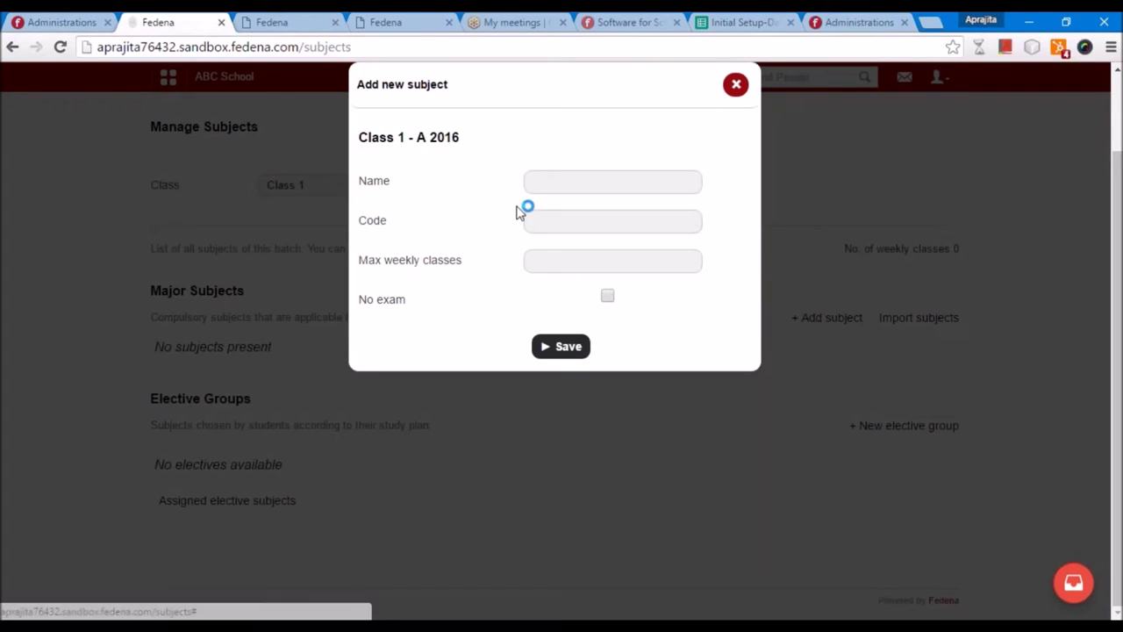
key(alt+Tab)
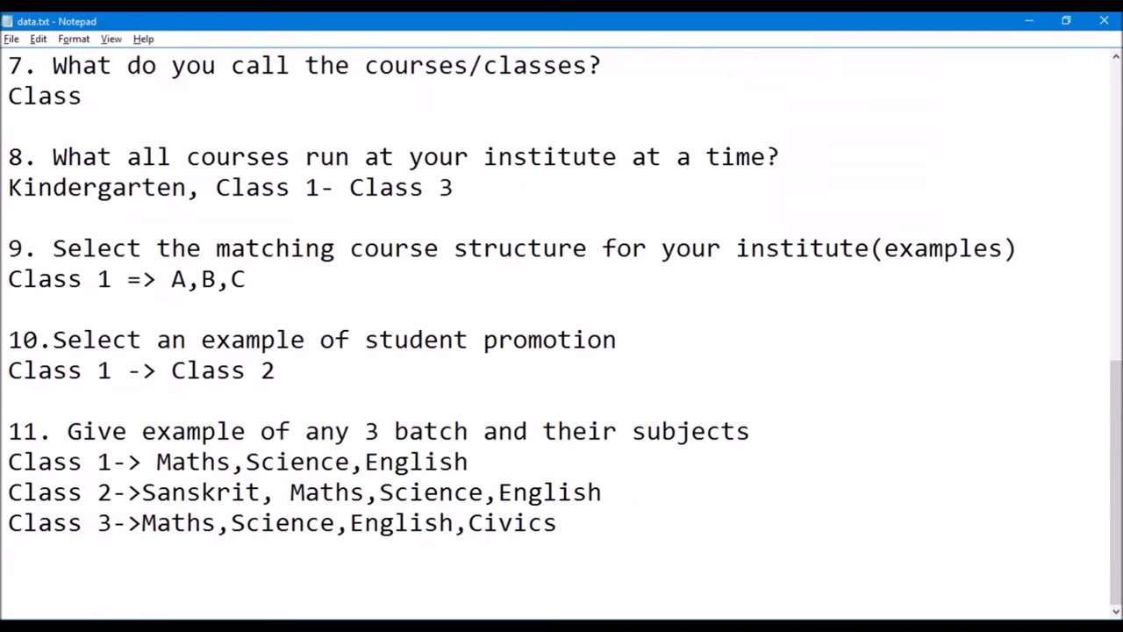
drag(163, 463, 230, 465)
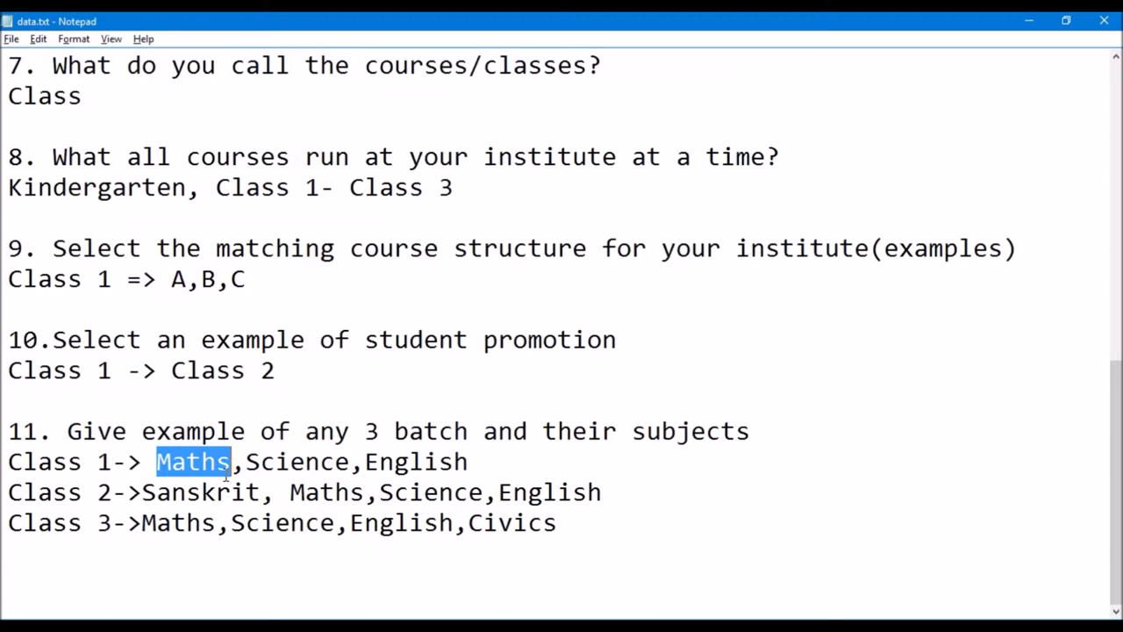
key(alt+Tab)
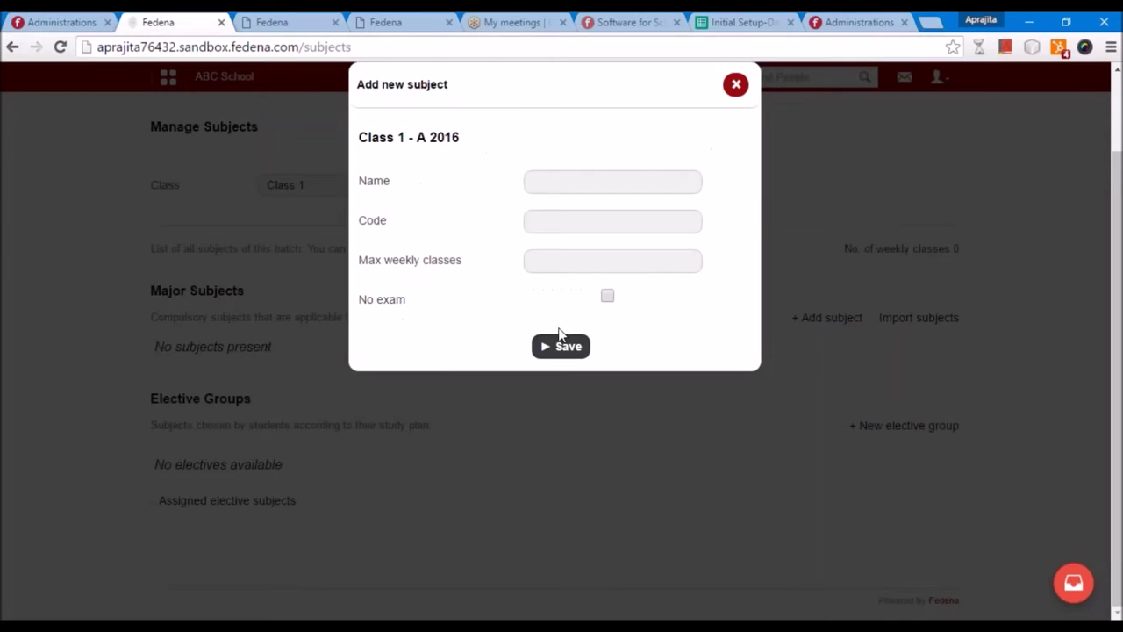
click(571, 183)
key(ctrl+v)
click(579, 212)
key(ctrl+v)
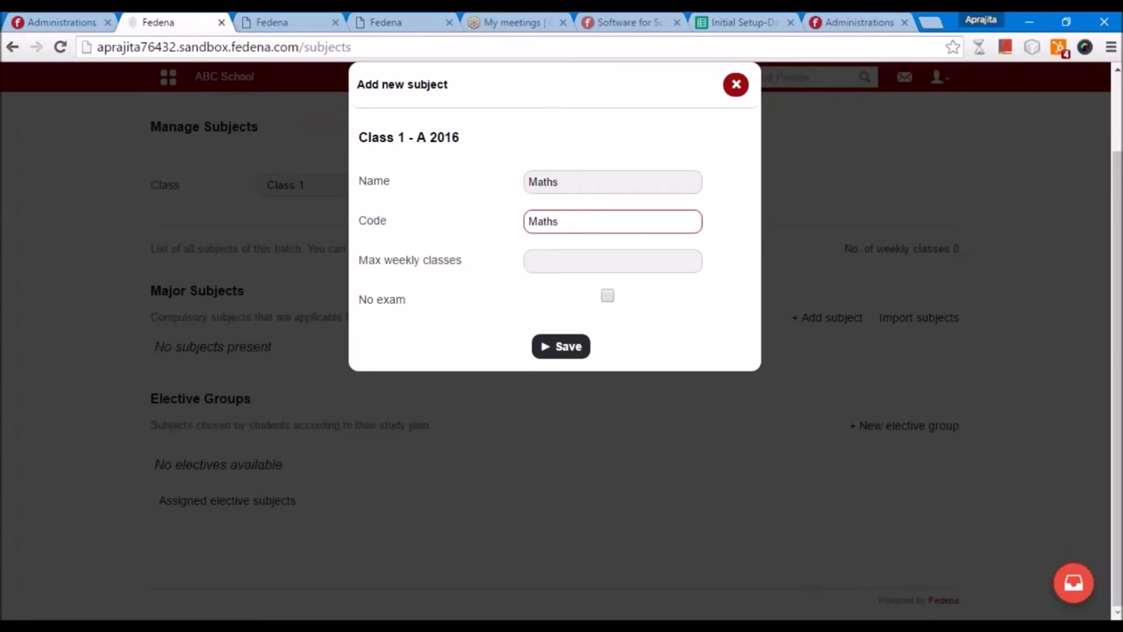
- Set Max weekly classes to 6 and save the Maths subject
click(565, 257)
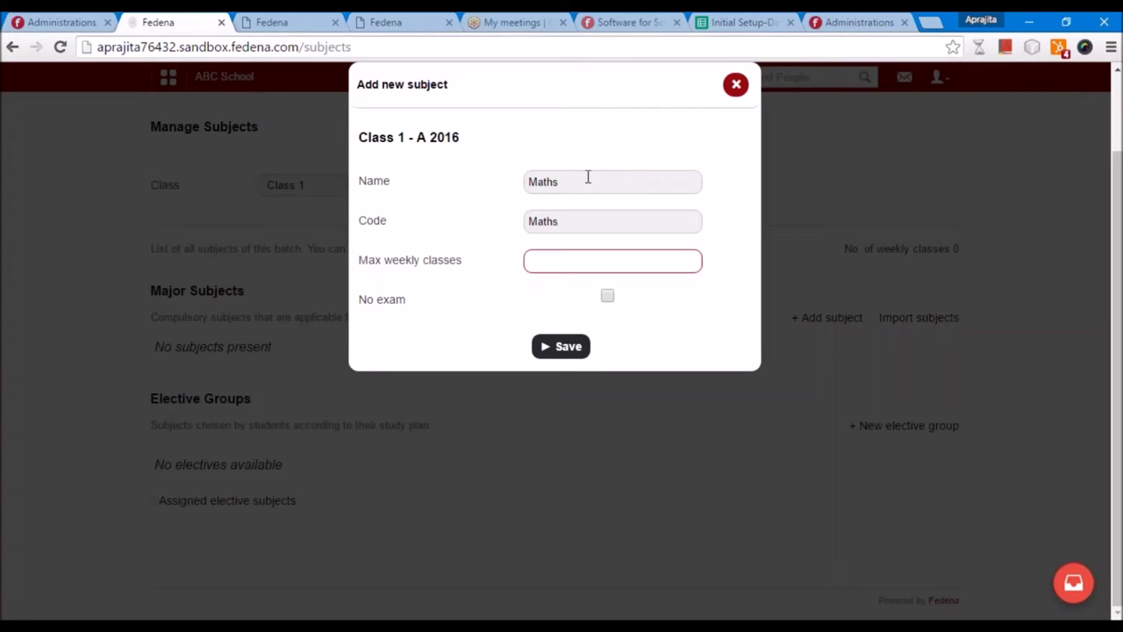
text(6)
click(456, 312)
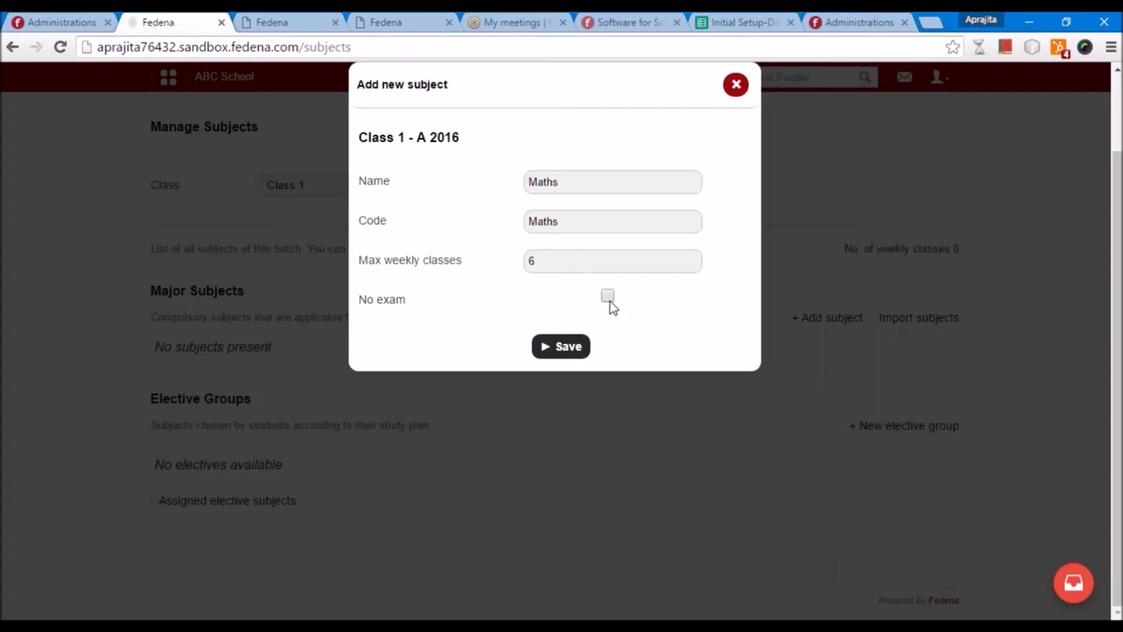
click(564, 348)
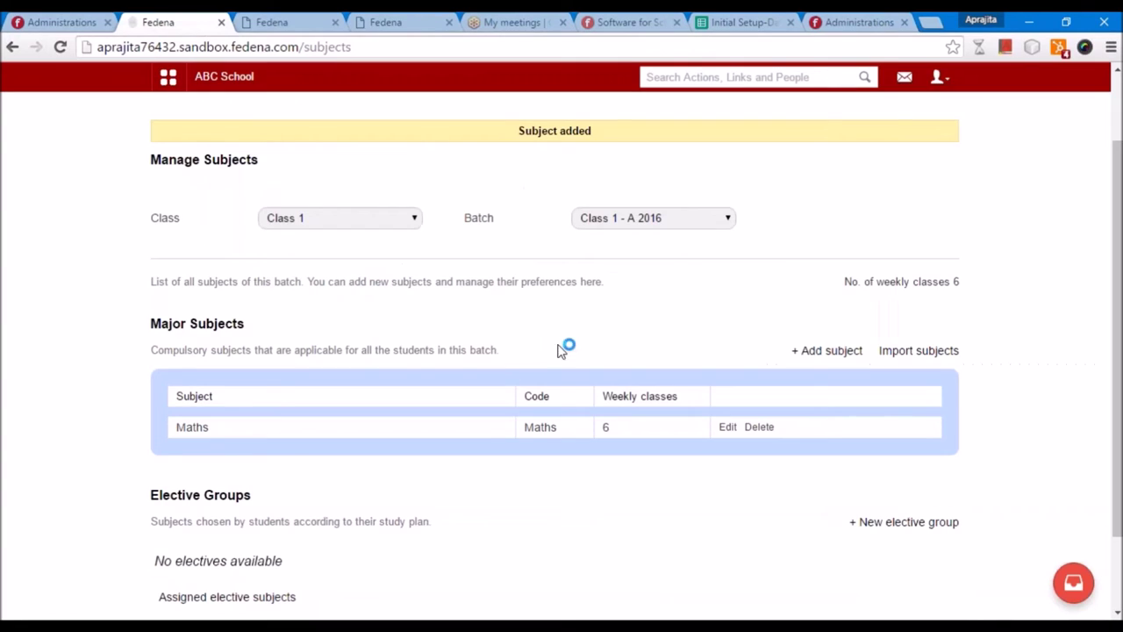
key(alt+Tab)
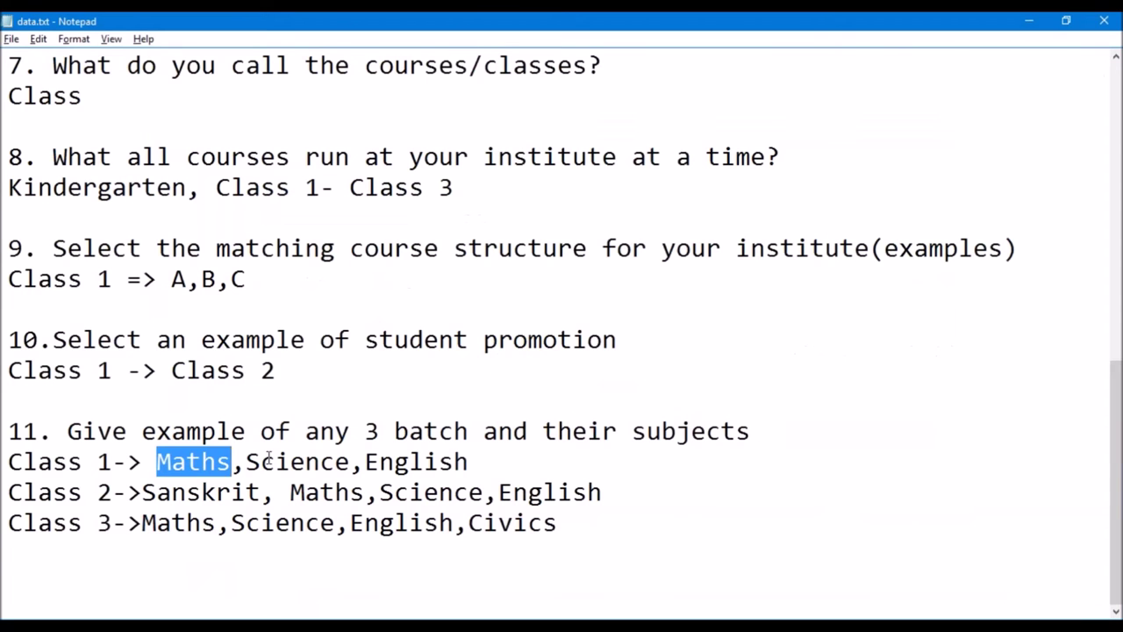
- Add Science to Class 1 - A 2016 with code Science and 6 weekly classes
drag(246, 462, 354, 462)
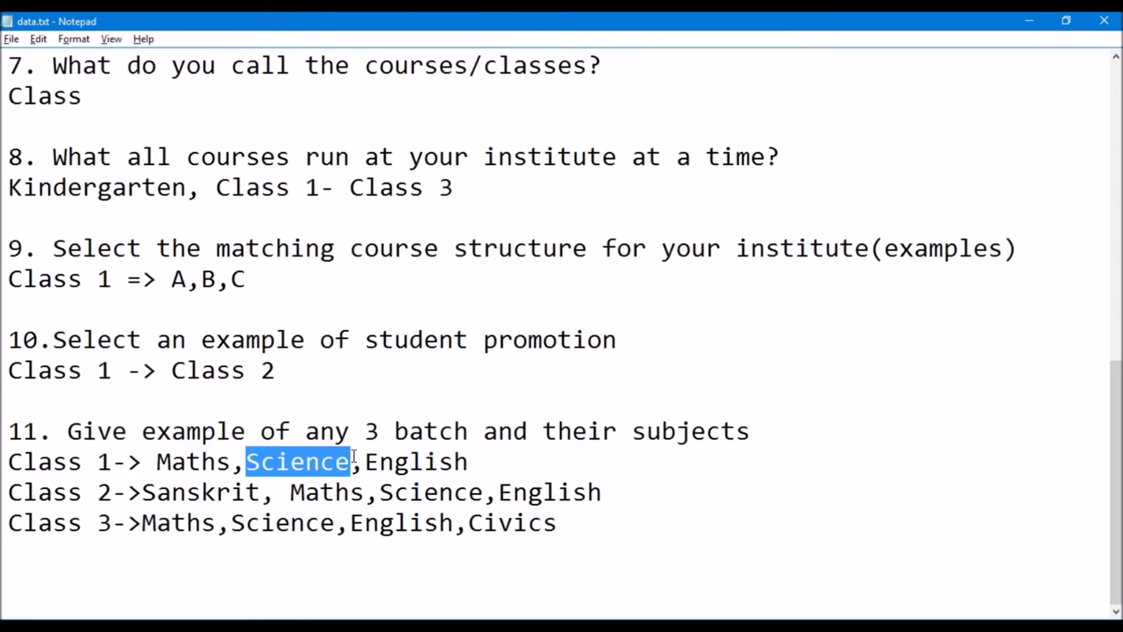
key(alt+Tab)
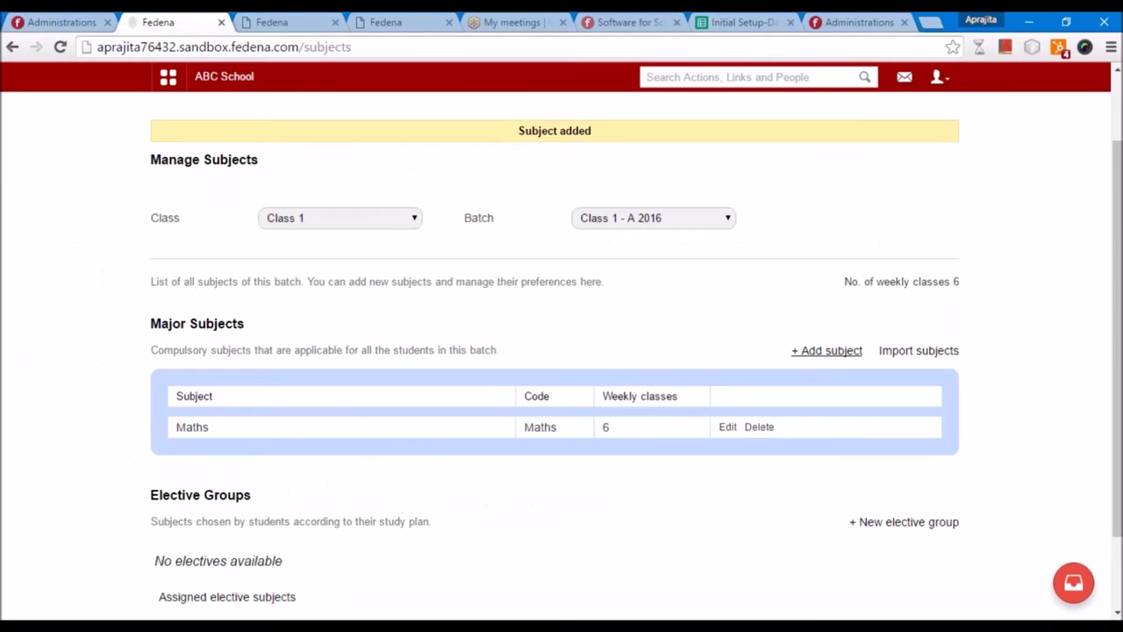
click(827, 350)
click(596, 185)
text(Science)
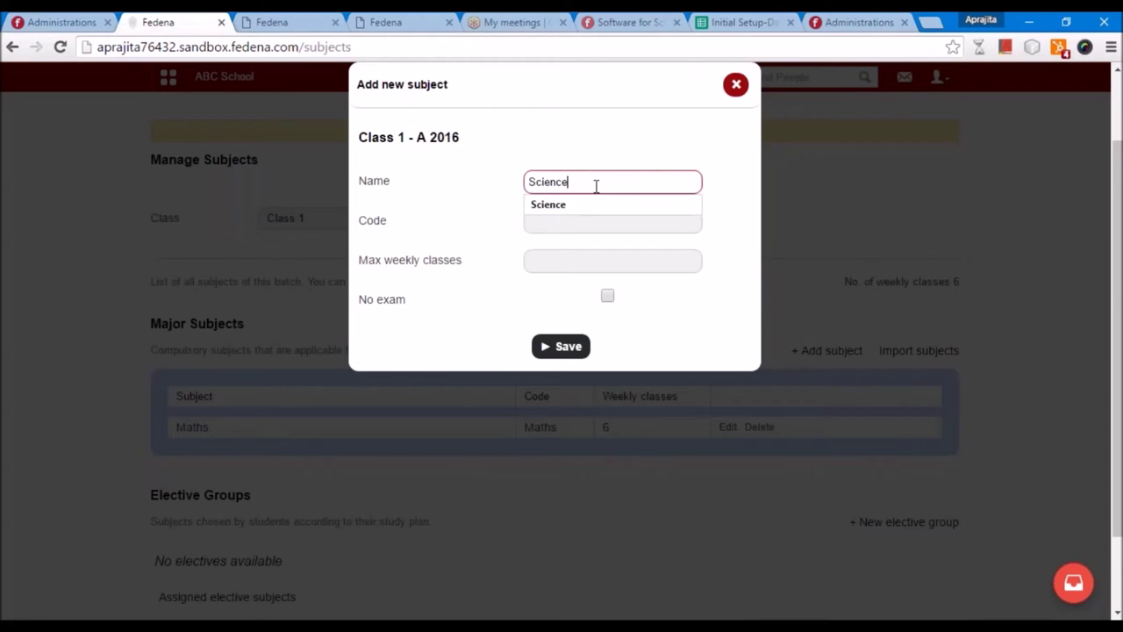
click(575, 233)
text(Science)
key(Tab)
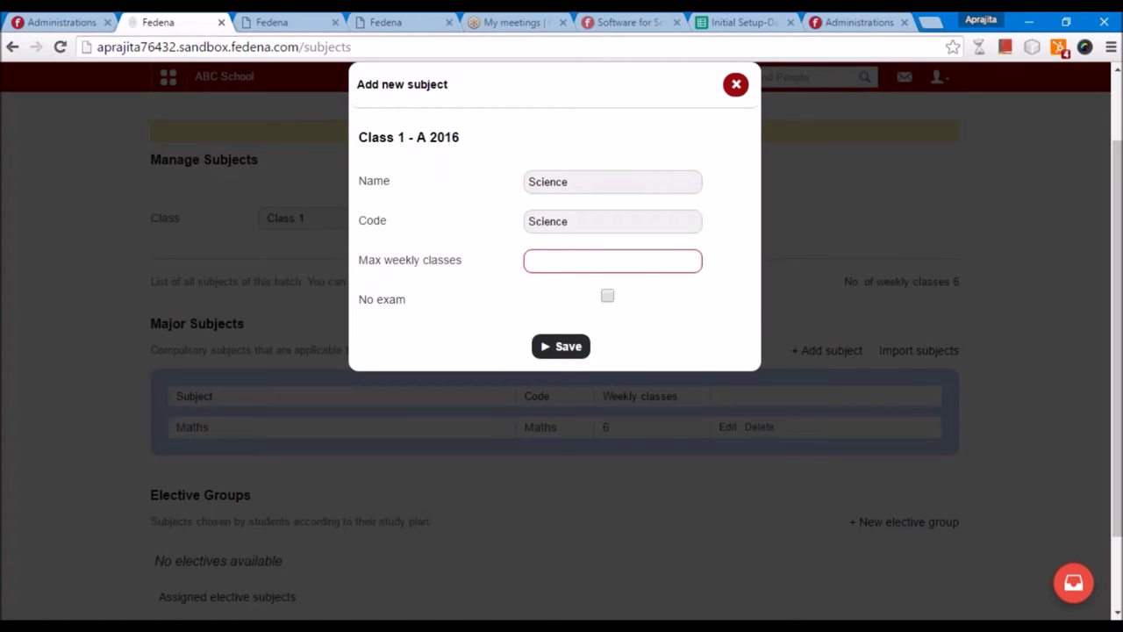
text(6)
click(547, 318)
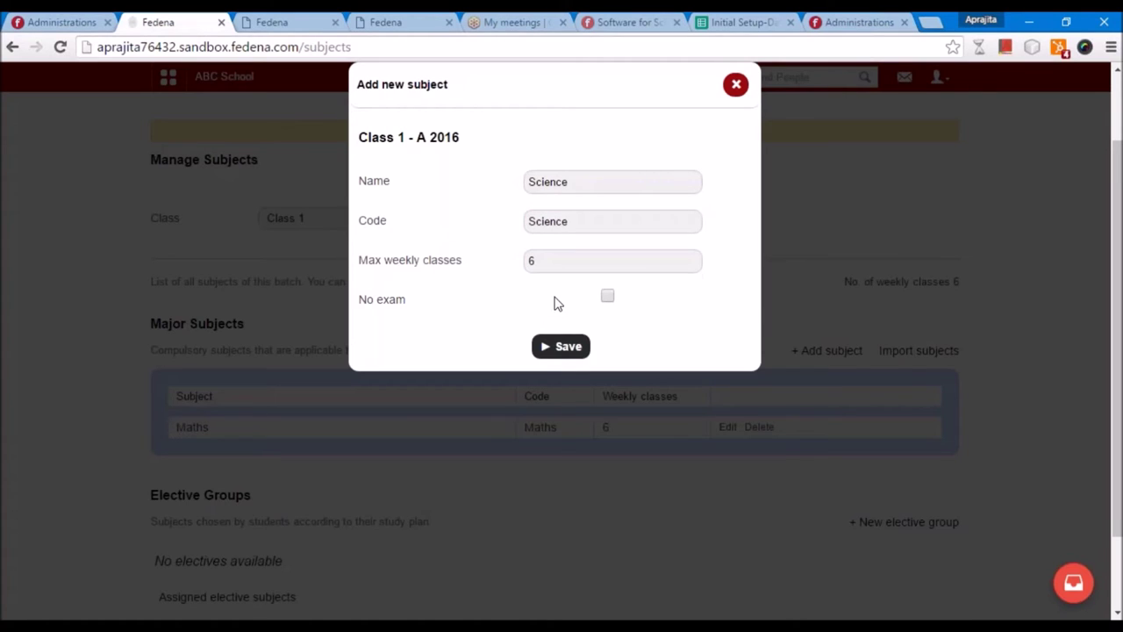
click(560, 346)
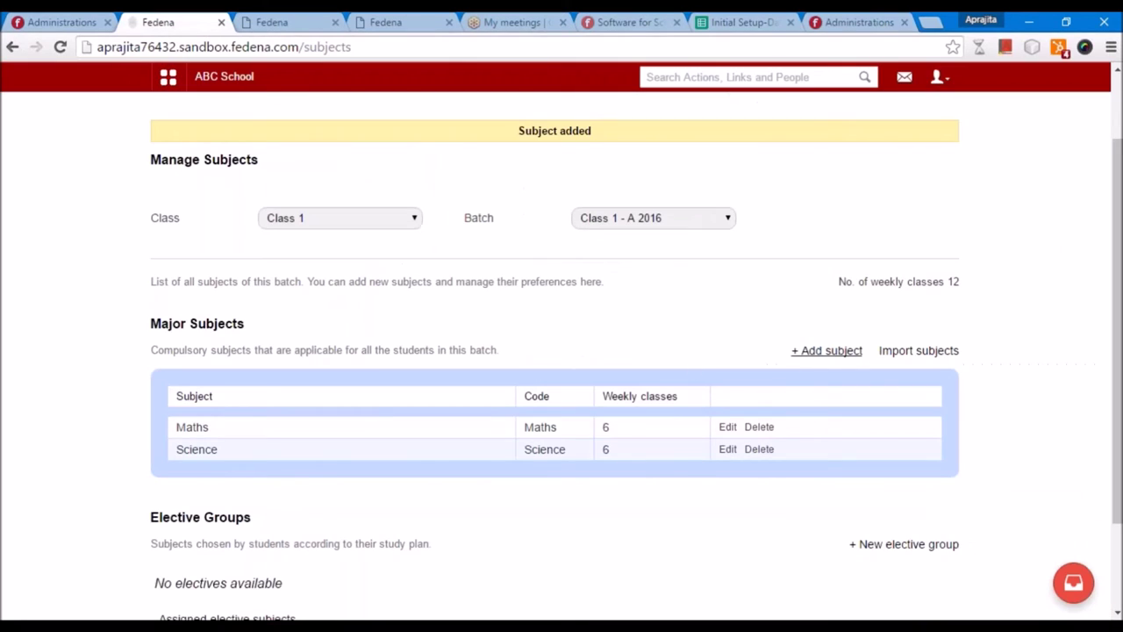
- Add English with code English and 5 max weekly classes, then review the subject list
click(826, 350)
key(alt+Tab)
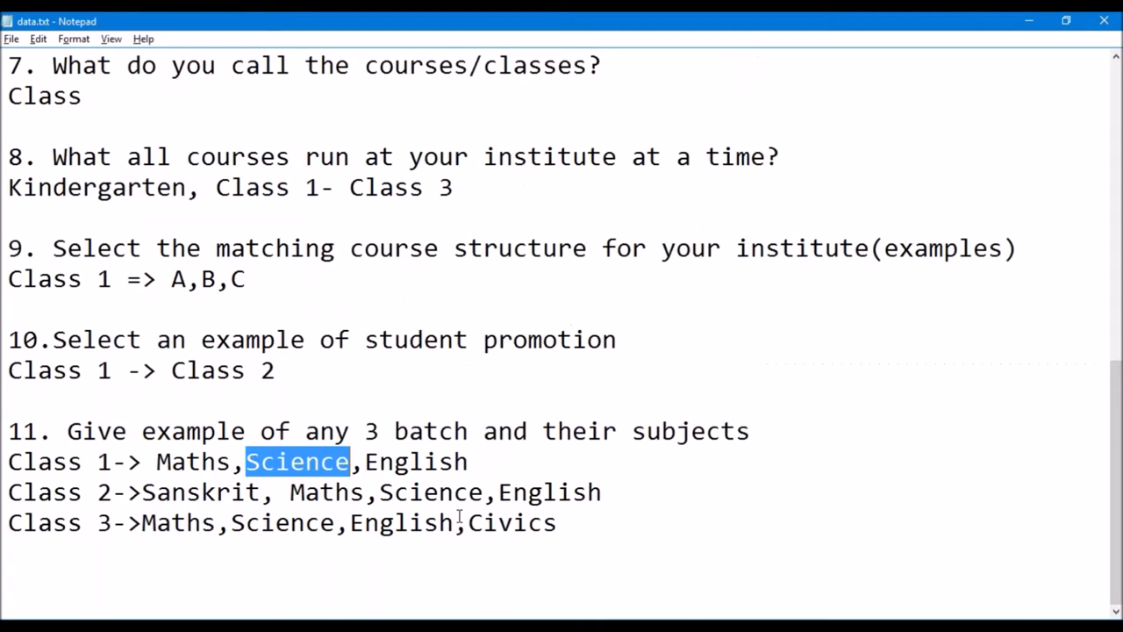
drag(365, 461, 470, 463)
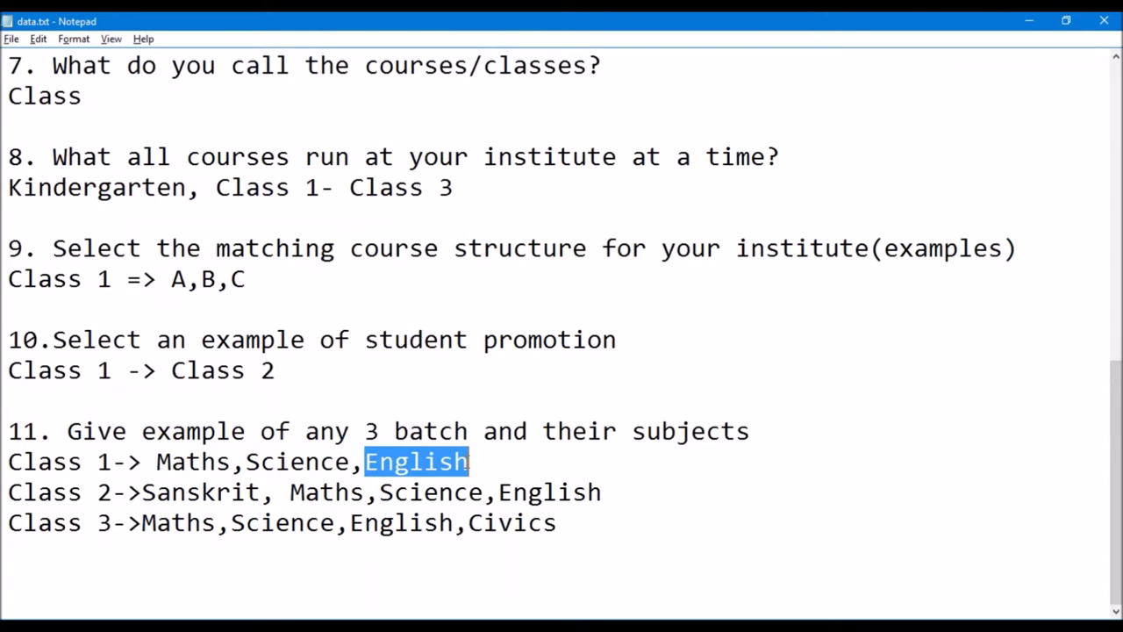
key(ctrl+c)
key(alt+Tab)
click(529, 181)
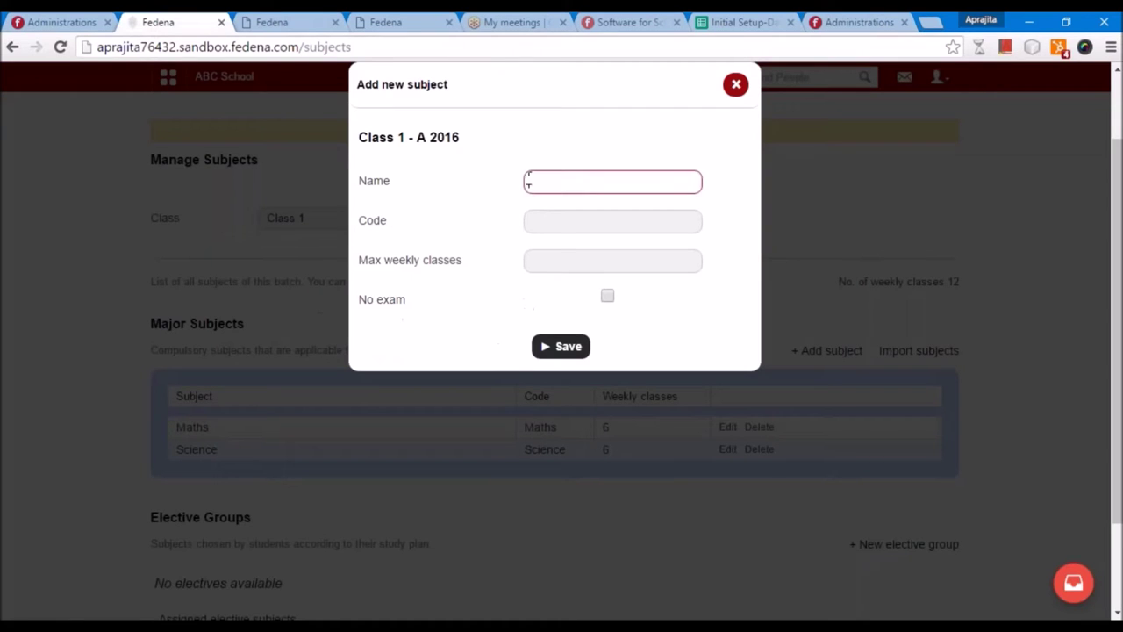
key(ctrl+v)
click(541, 221)
key(ctrl+v)
click(565, 261)
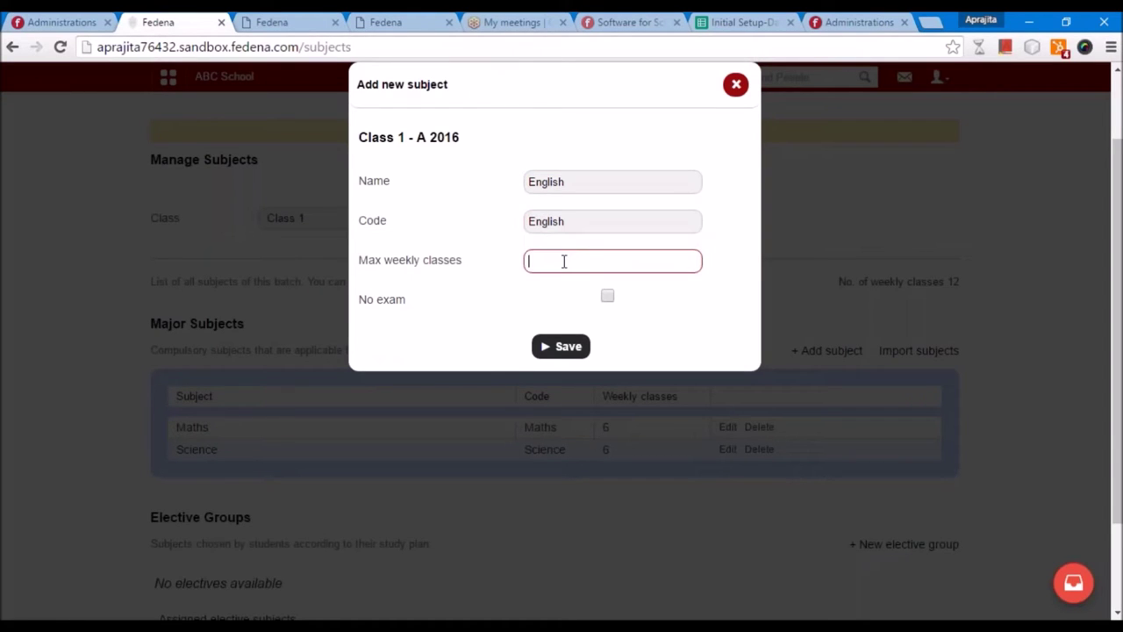
text(5)
click(518, 326)
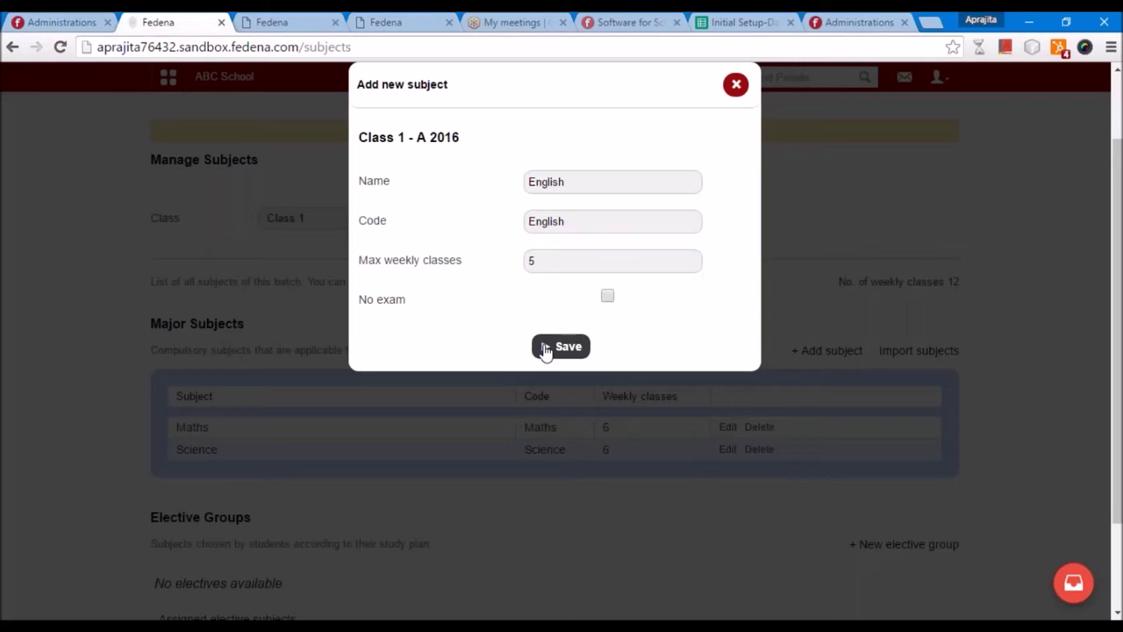
click(546, 348)
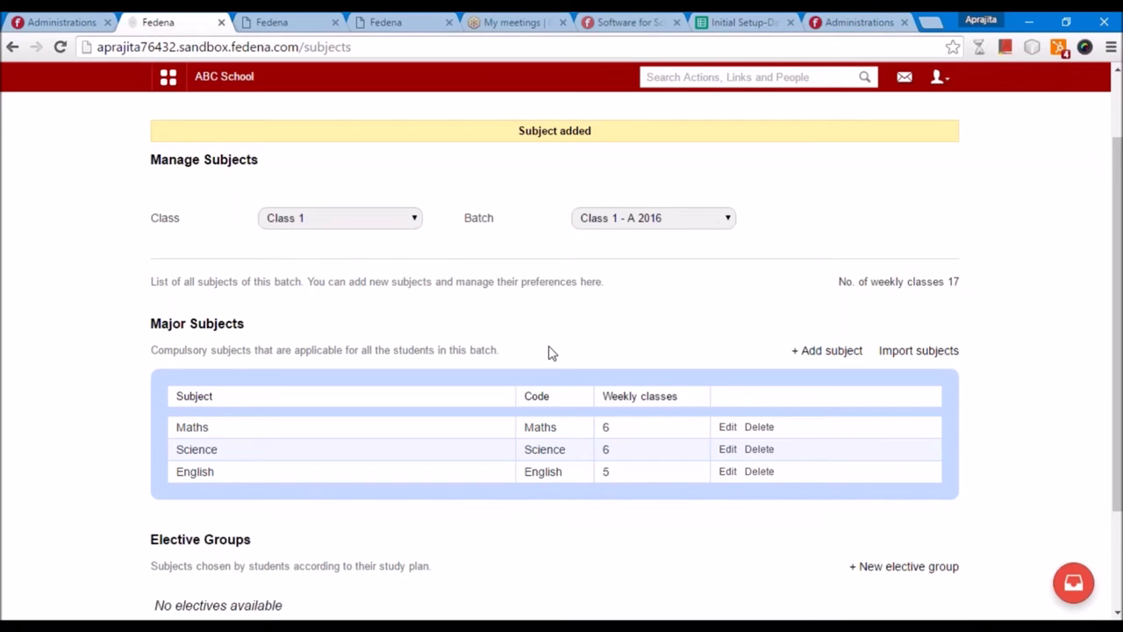
scroll(552, 356, down, 3)
scroll(553, 360, up, 4)
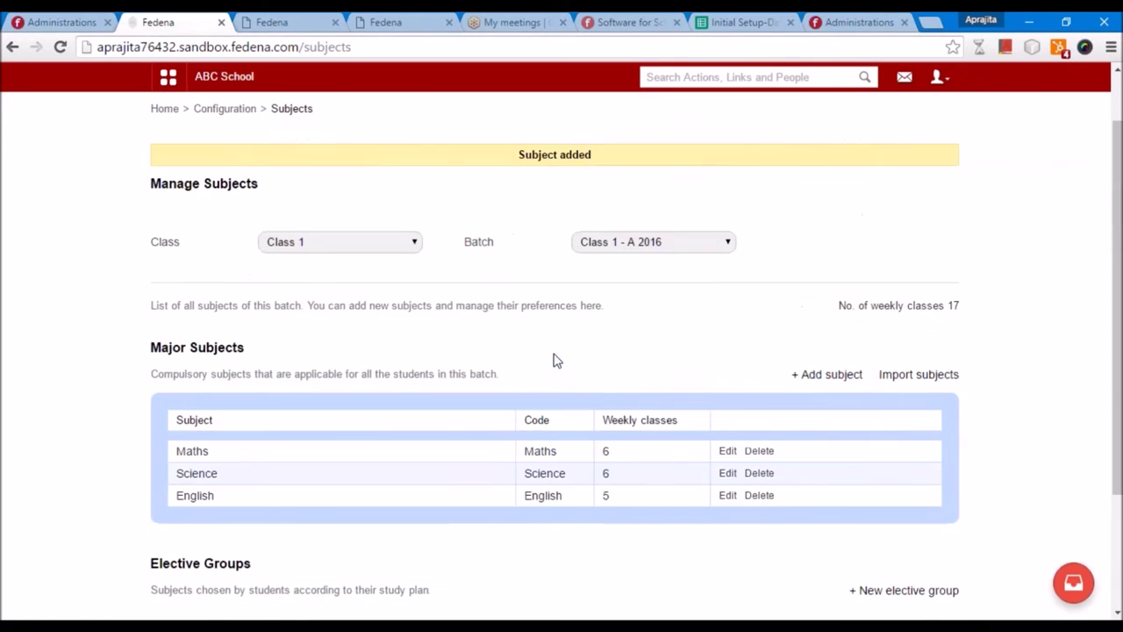
- Switch to the Class 2 - A 2016 batch's subjects and check the notes' subject list
click(582, 246)
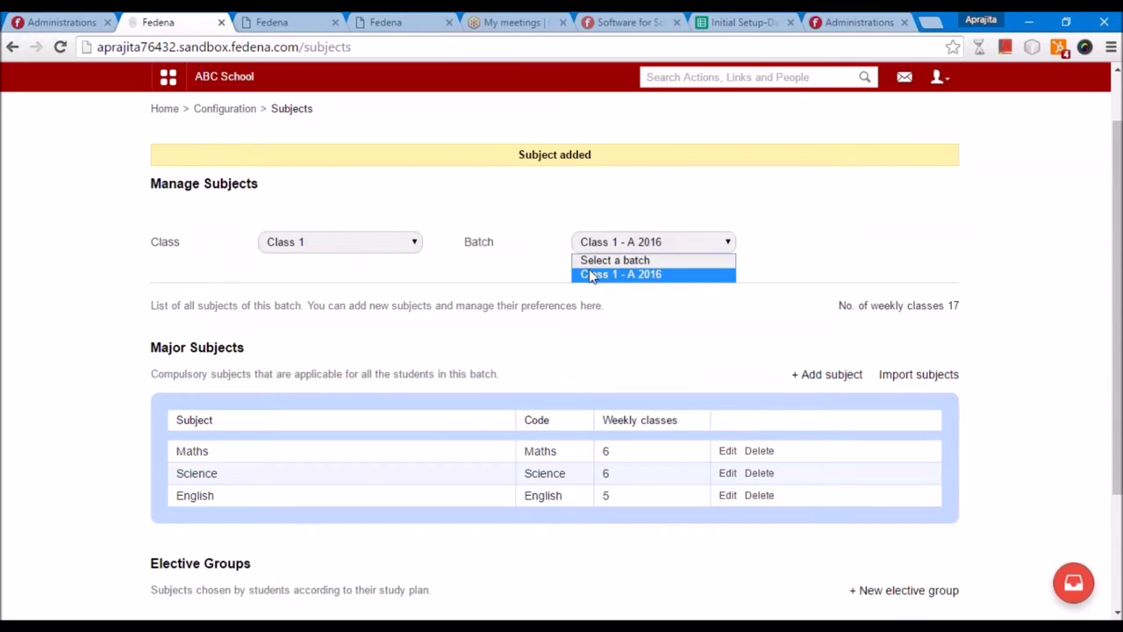
click(342, 239)
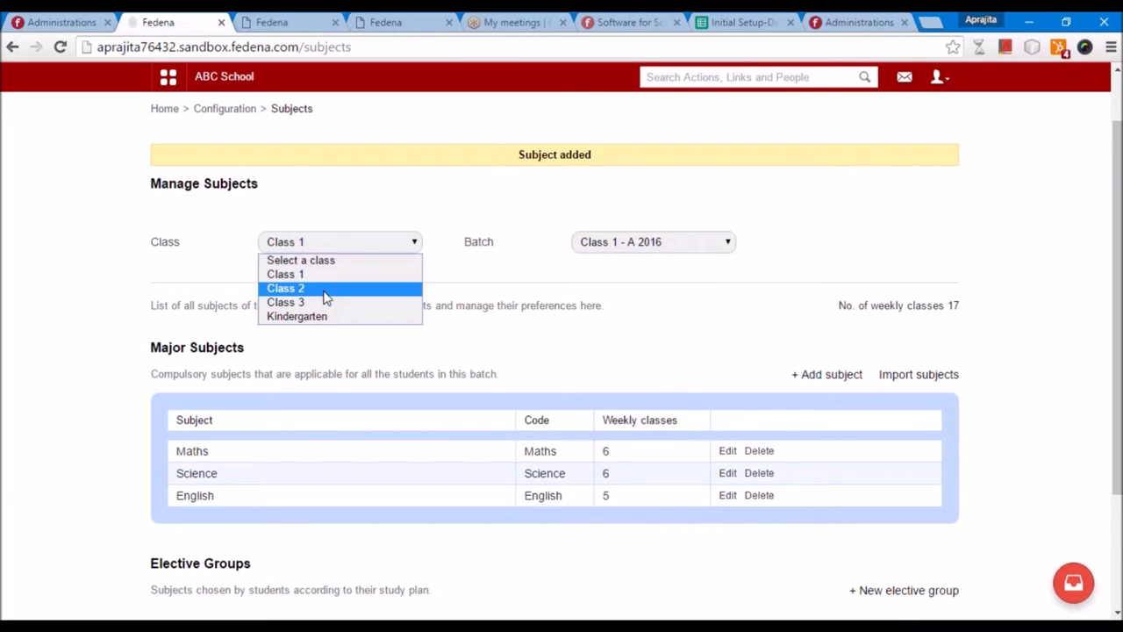
click(323, 290)
click(623, 309)
click(632, 341)
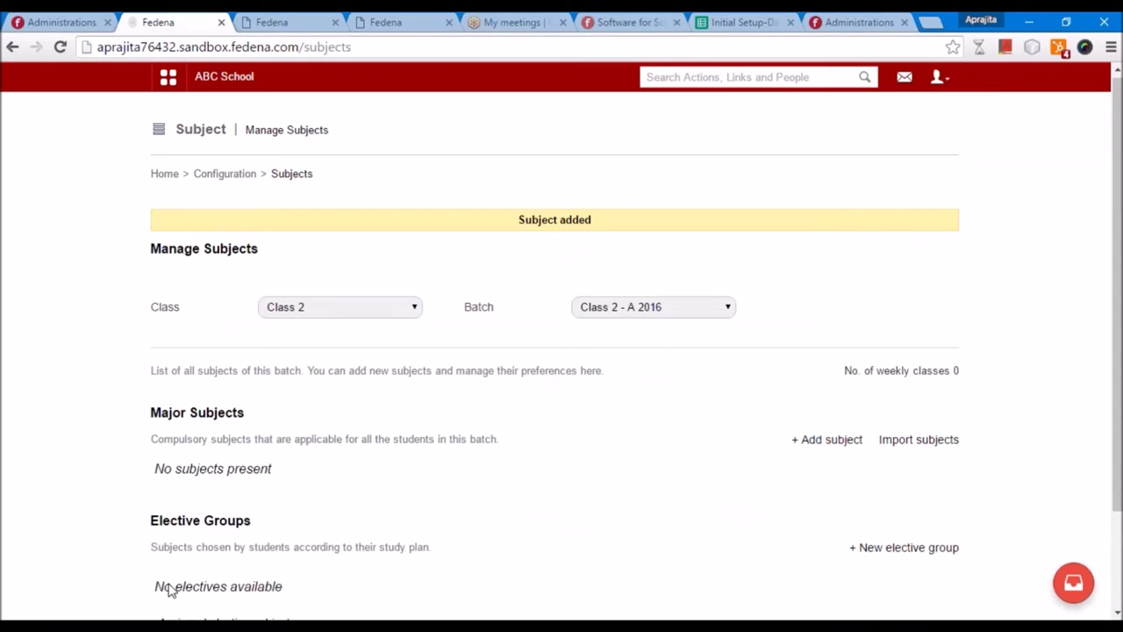
key(alt+Tab)
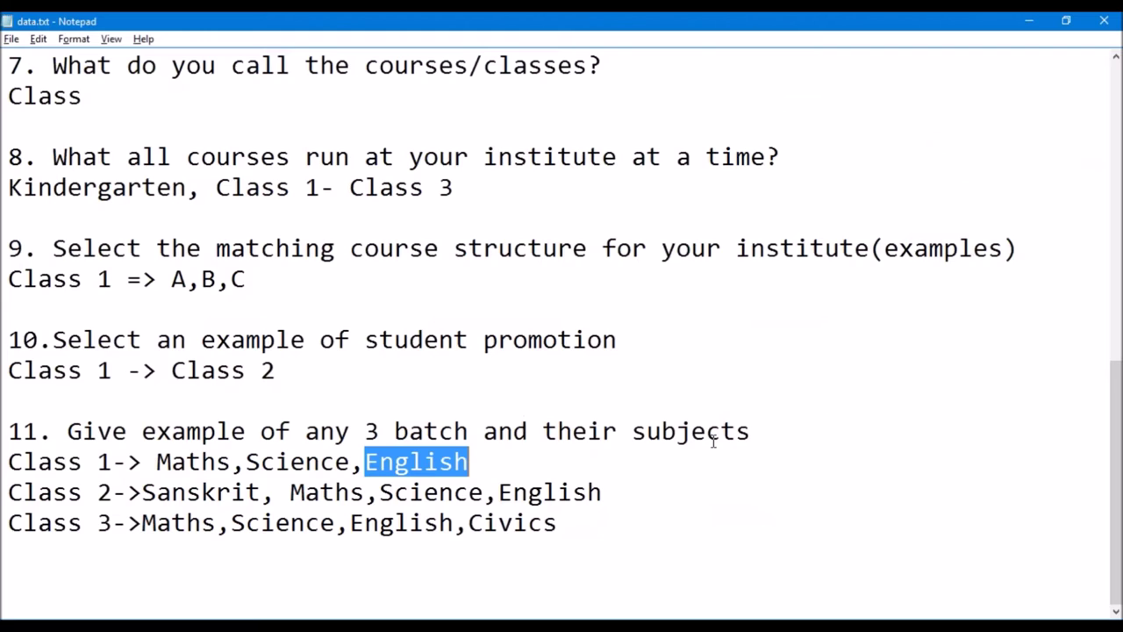
key(alt+Tab)
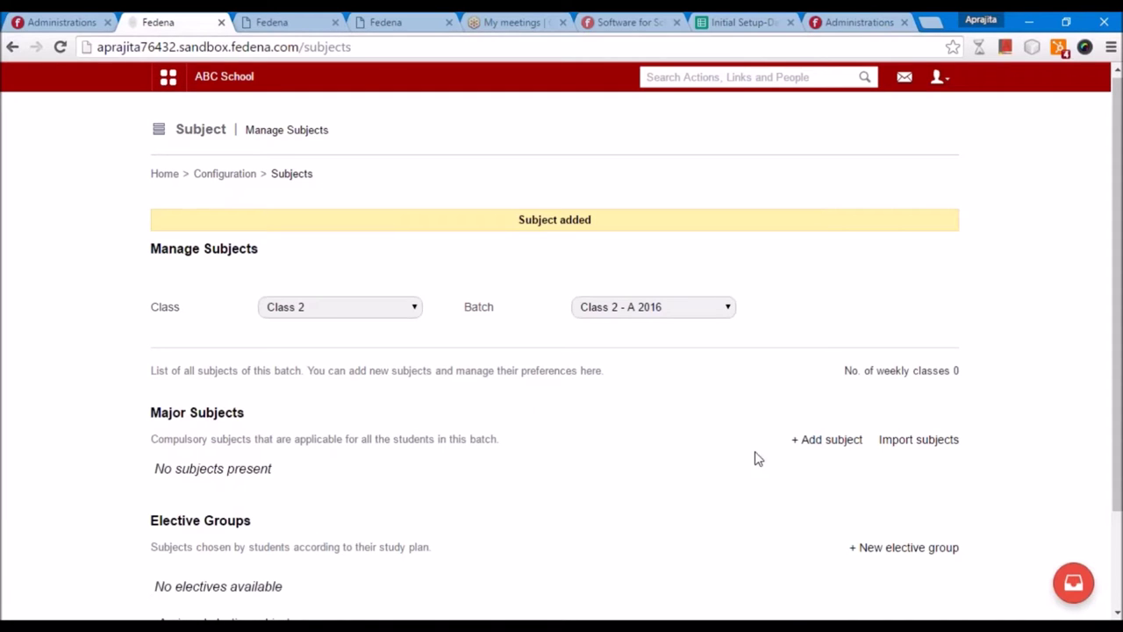
- Add Sanskrit with code Sanskrit and 3 max weekly classes
click(811, 441)
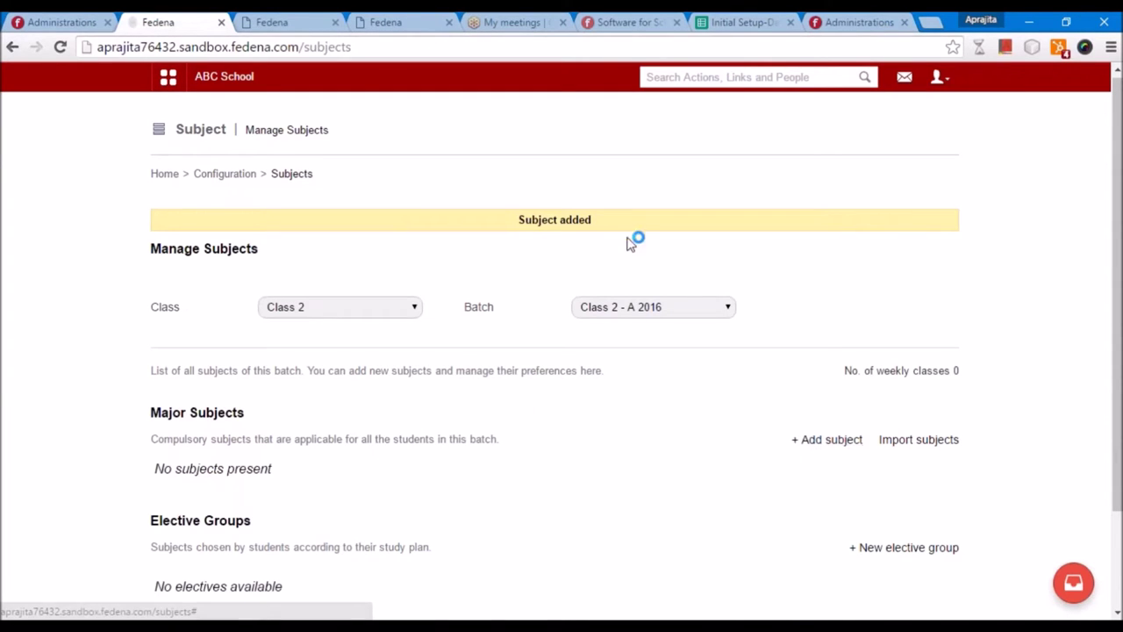
click(574, 185)
key(alt+Tab)
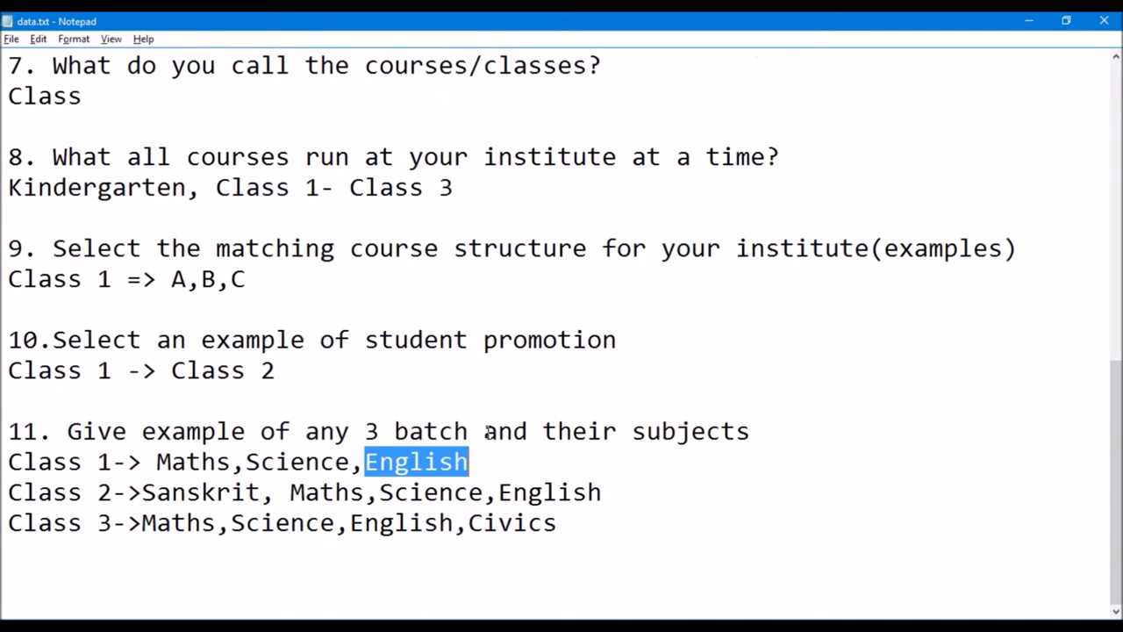
drag(141, 492, 260, 492)
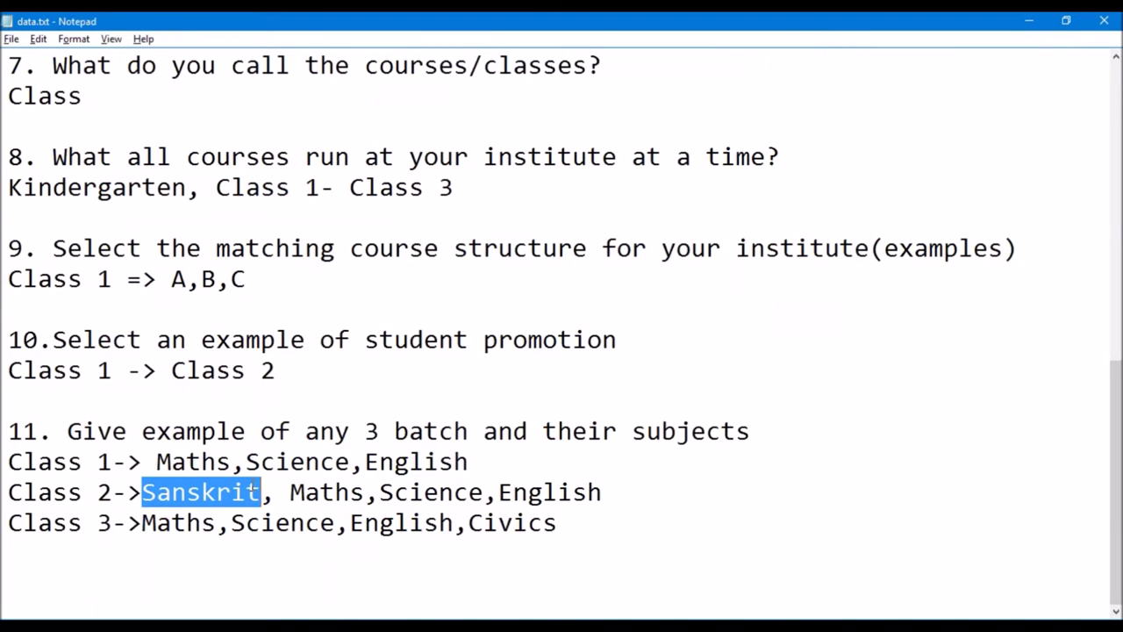
key(alt+Tab)
key(ctrl+v)
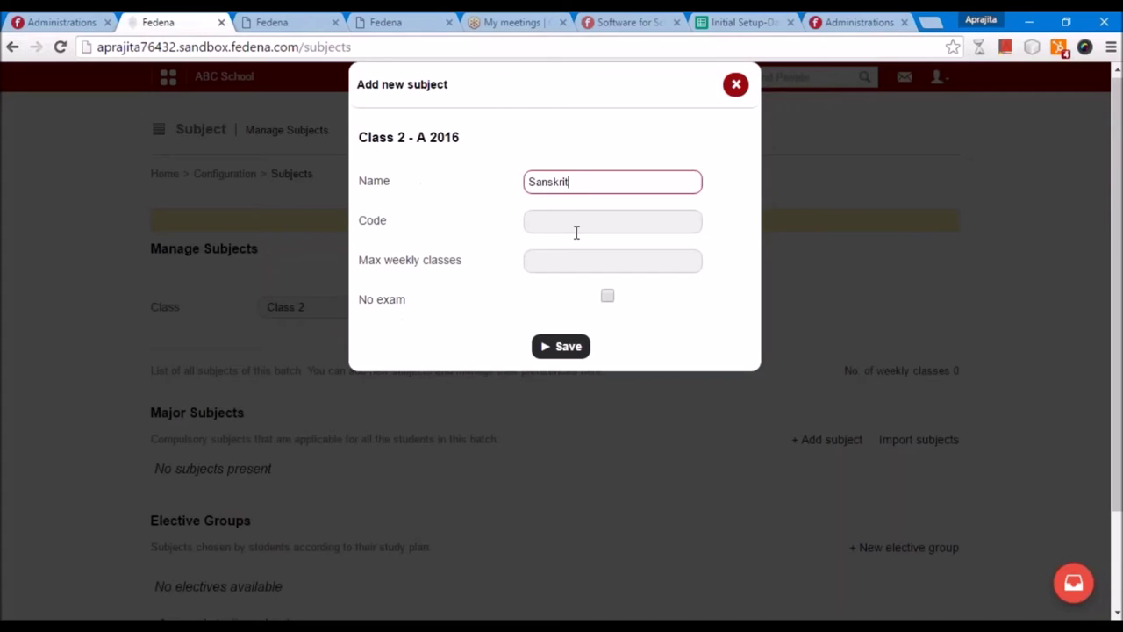
key(Tab)
key(ctrl+v)
key(Tab)
text(3)
click(561, 345)
- Add Maths with code Maths and 3 max weekly classes
key(alt+Tab)
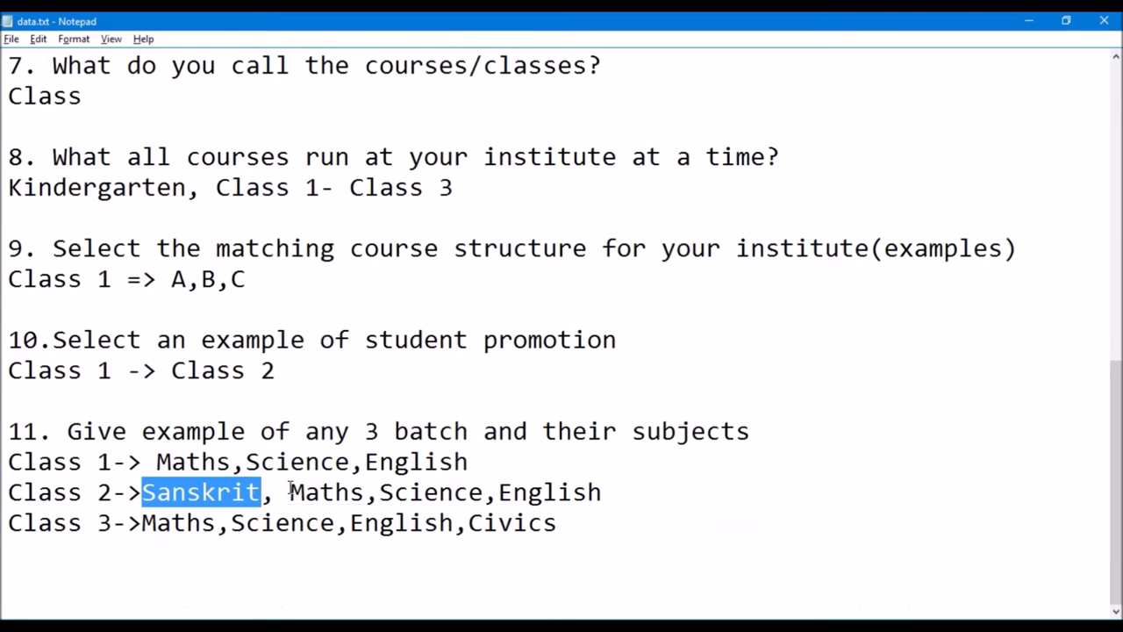
drag(290, 489, 364, 495)
key(alt+Tab)
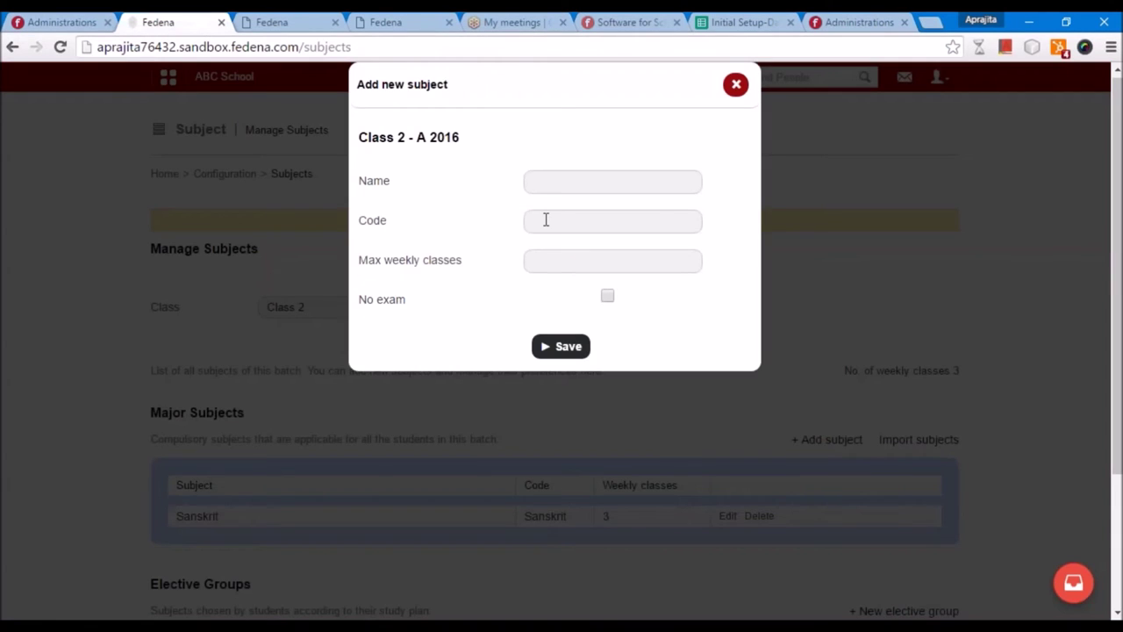
click(545, 184)
key(ctrl+v)
click(538, 221)
key(ctrl+v)
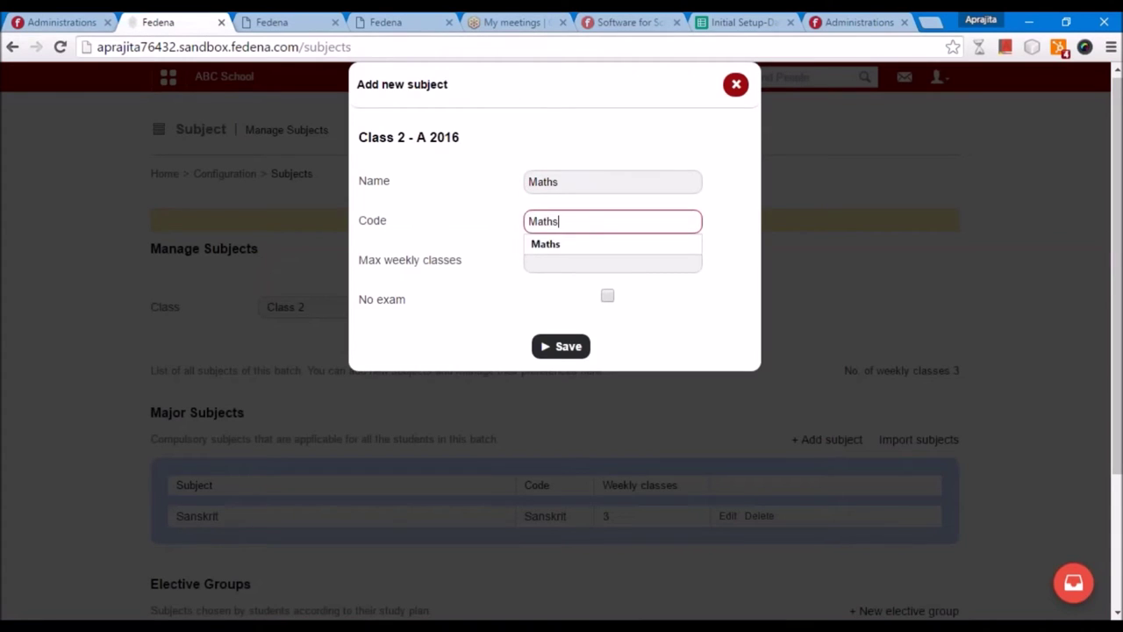
key(Tab)
text(3)
key(Tab)
key(Return)
- Add Science with code Science and 4 max weekly classes
key(alt+Tab)
drag(378, 494, 488, 496)
key(alt+Tab)
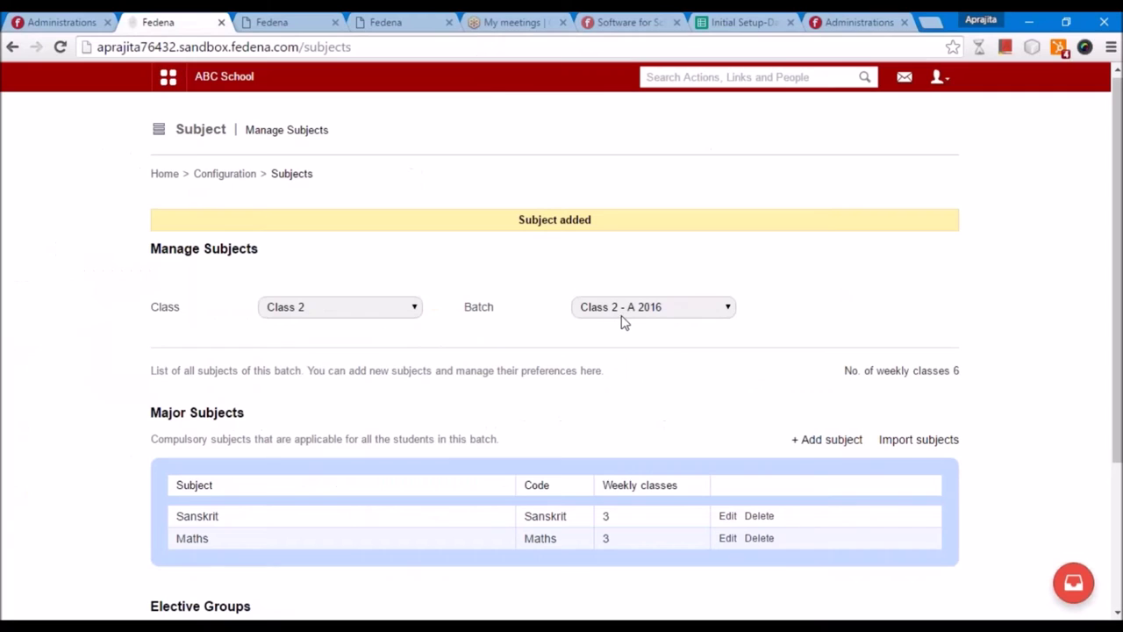
click(827, 440)
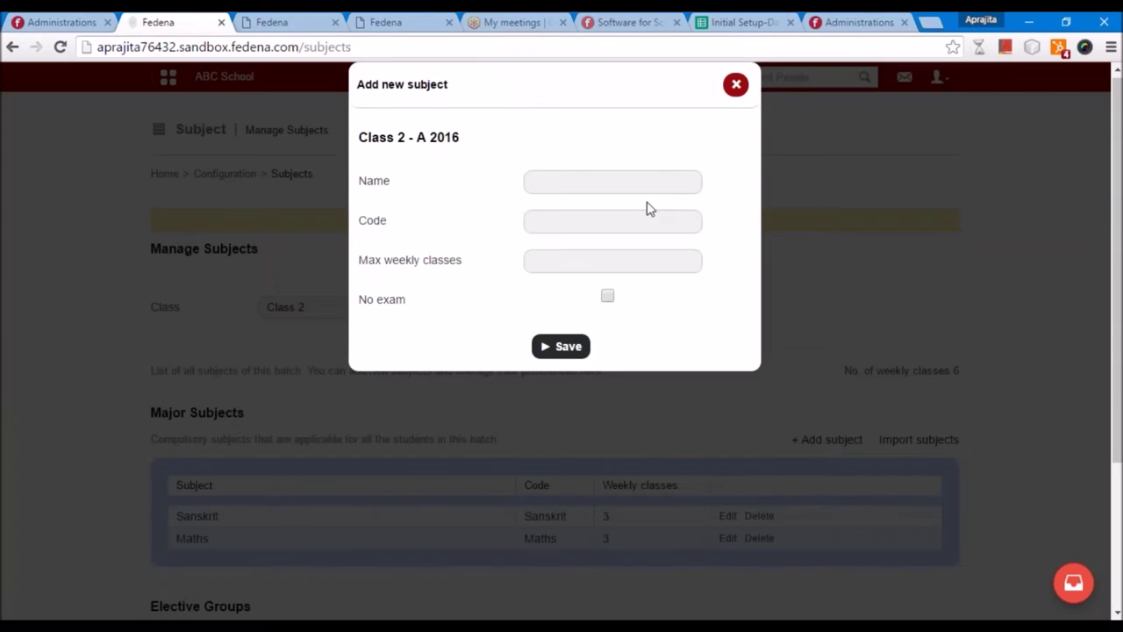
key(ctrl+v)
key(Tab)
key(ctrl+v)
click(594, 262)
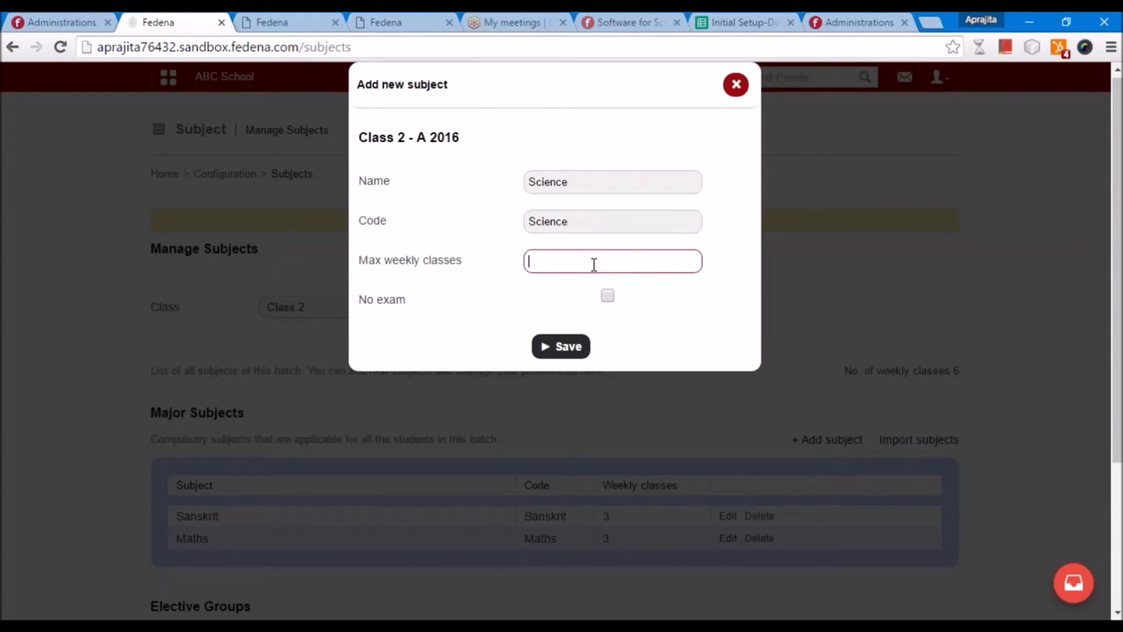
text(4)
click(569, 347)
- Add English with code English and 3 max weekly classes
key(alt+Tab)
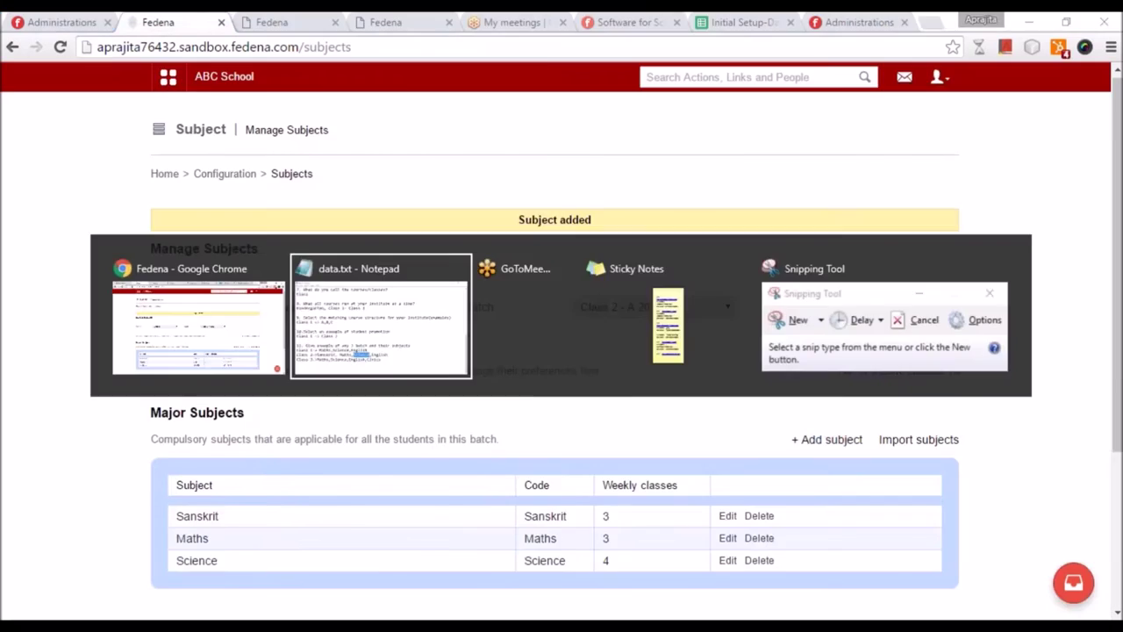
drag(498, 496, 604, 506)
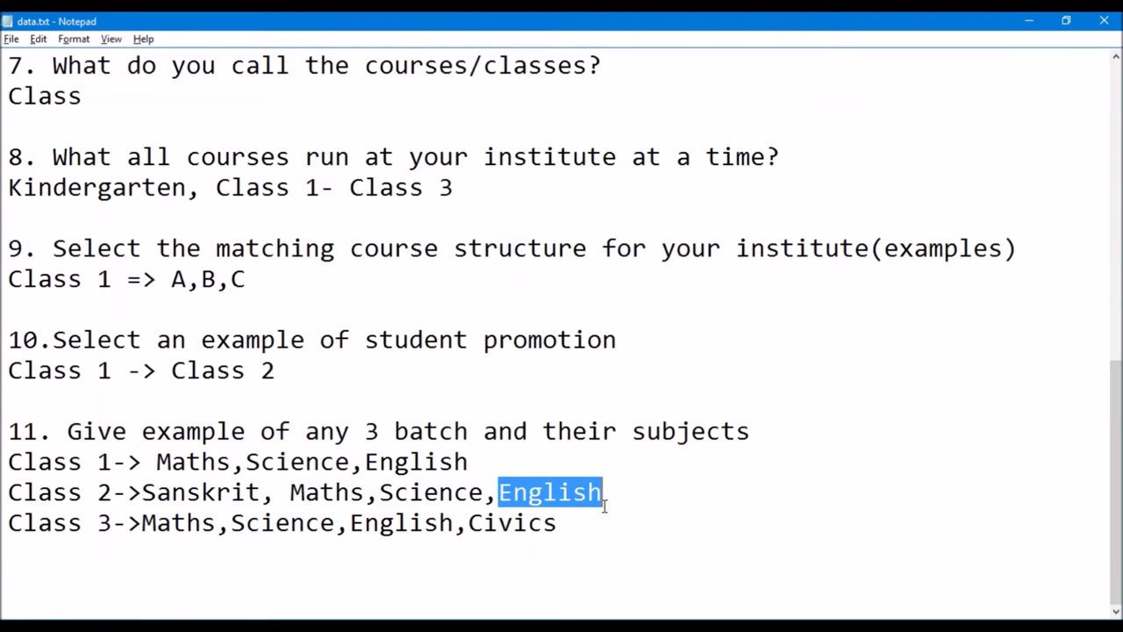
key(ctrl+c)
key(alt+Tab)
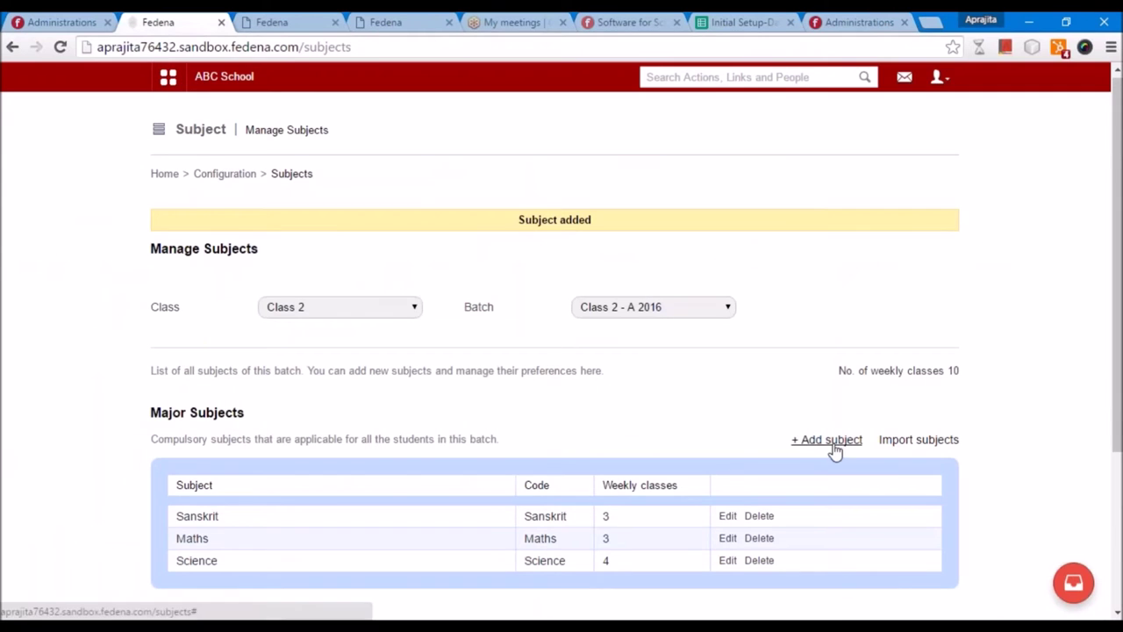
click(830, 444)
click(561, 186)
key(ctrl+v)
key(Tab)
key(ctrl+v)
click(556, 258)
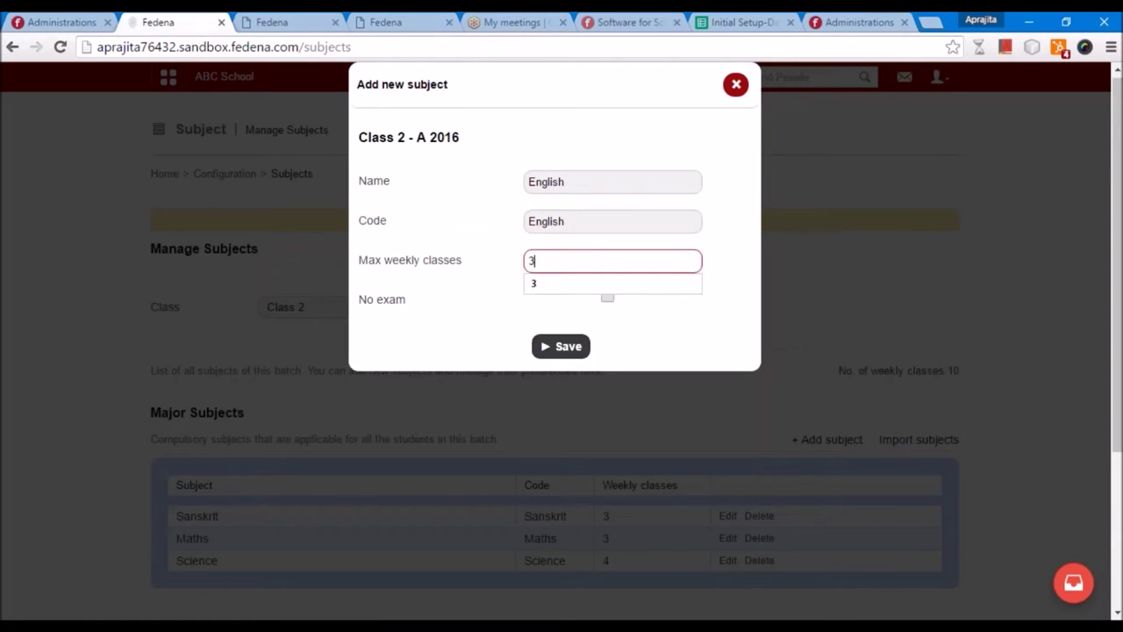
click(571, 347)
scroll(570, 347, down, 2)
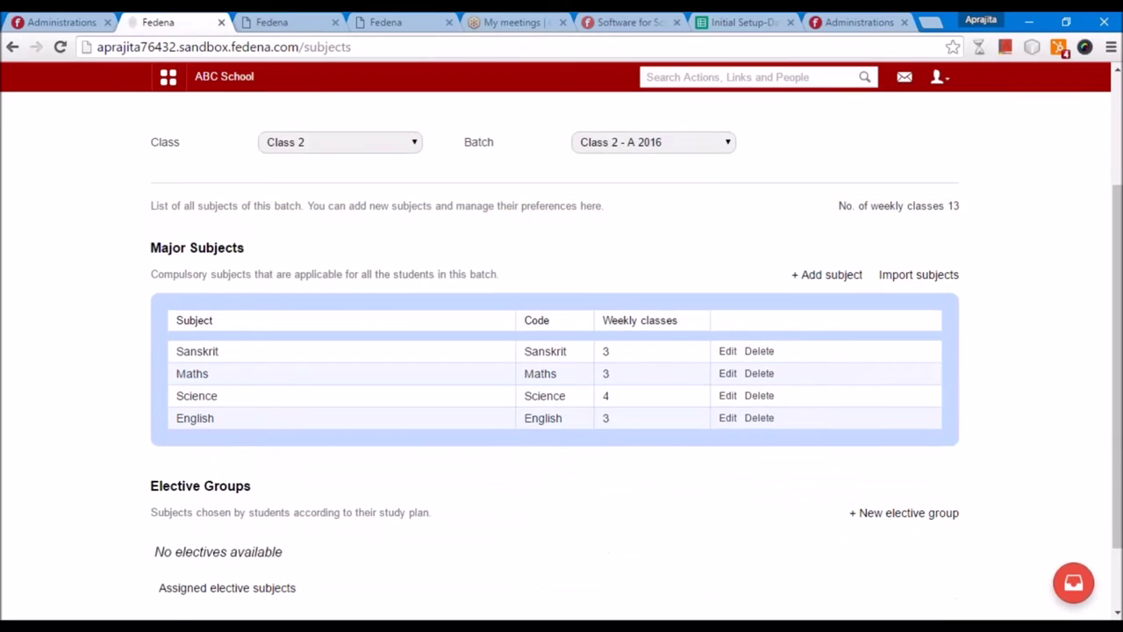
scroll(577, 236, up, 1)
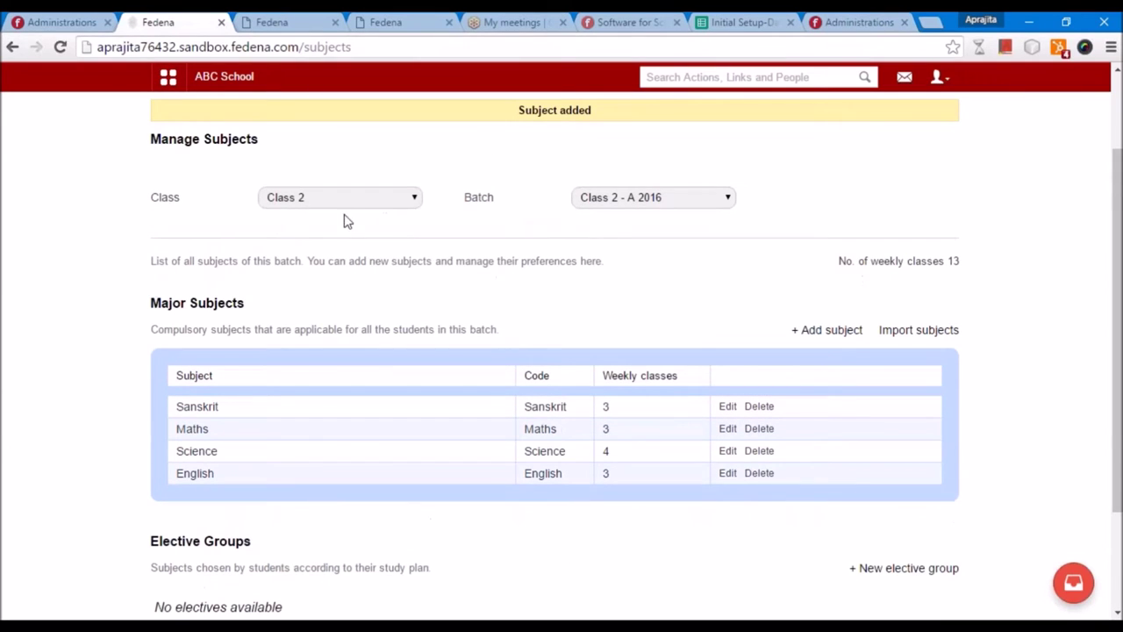
- Switch to the Class 3 - A 2016 batch's subjects
click(378, 201)
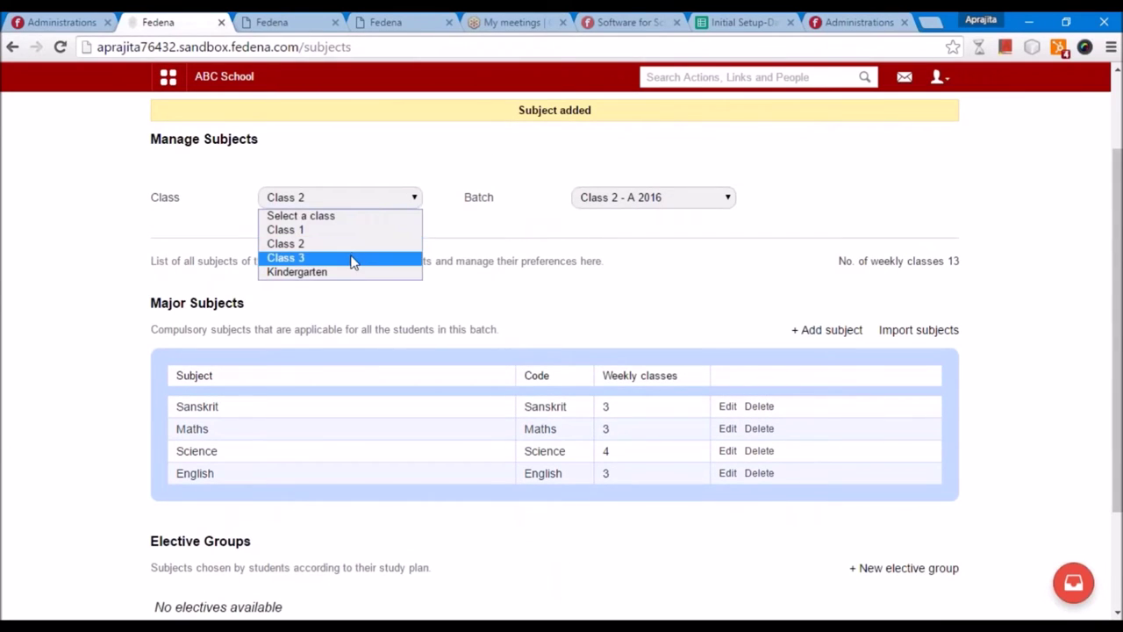
click(354, 258)
click(625, 307)
click(631, 342)
- Add Maths with code Maths and 3 max weekly classes
click(827, 439)
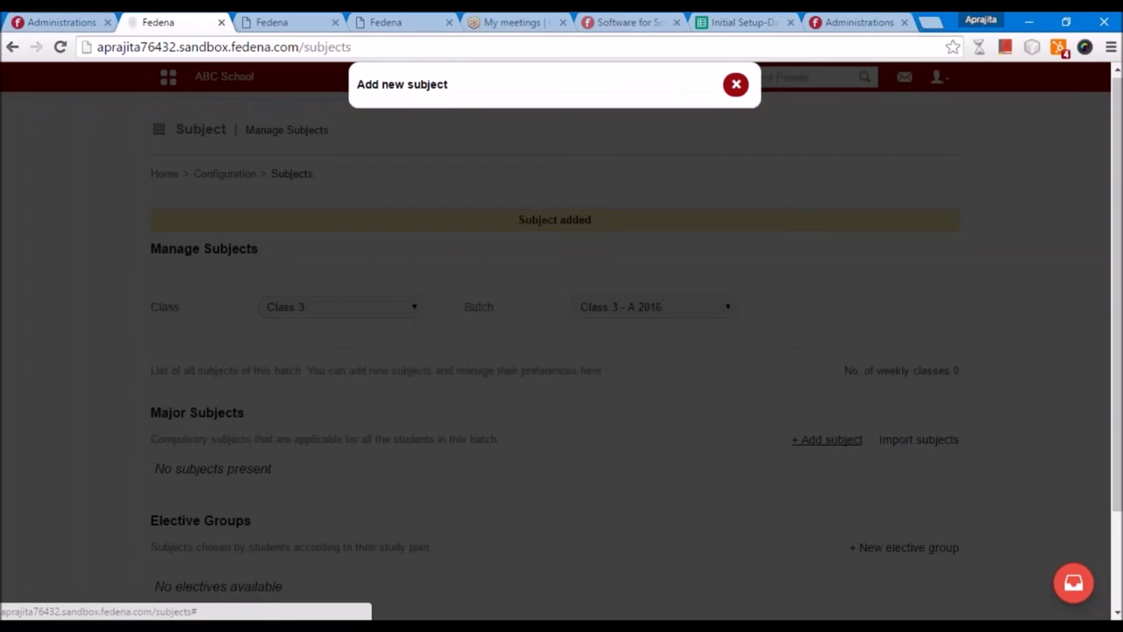
key(alt+Tab)
click(176, 524)
double_click(172, 524)
click(170, 524)
drag(216, 524, 144, 524)
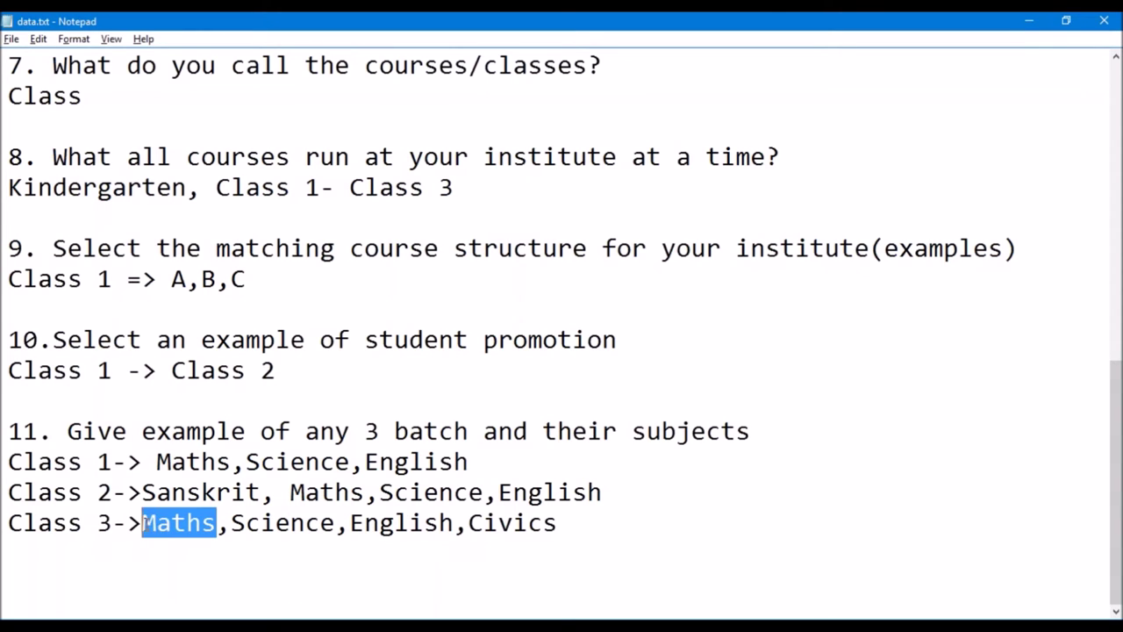
key(ctrl+c)
key(alt+Tab)
click(550, 185)
key(ctrl+v)
click(550, 220)
key(ctrl+v)
click(540, 263)
text(3)
click(553, 351)
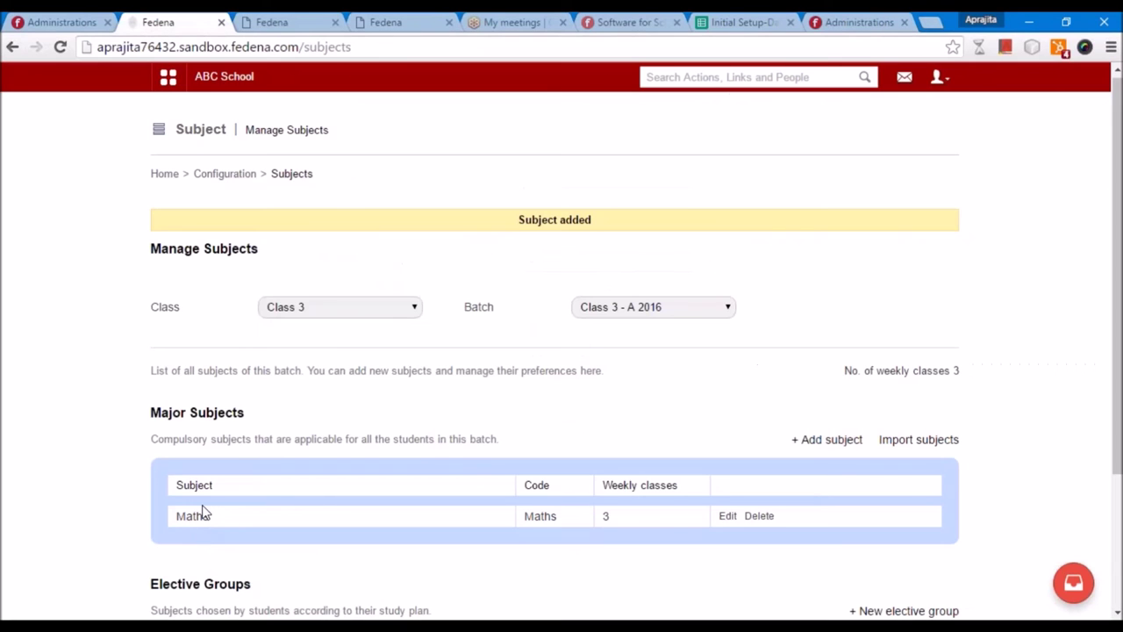
- Add Science with code Science and 2 max weekly classes
key(alt+Tab)
drag(230, 522, 337, 520)
key(alt+Tab)
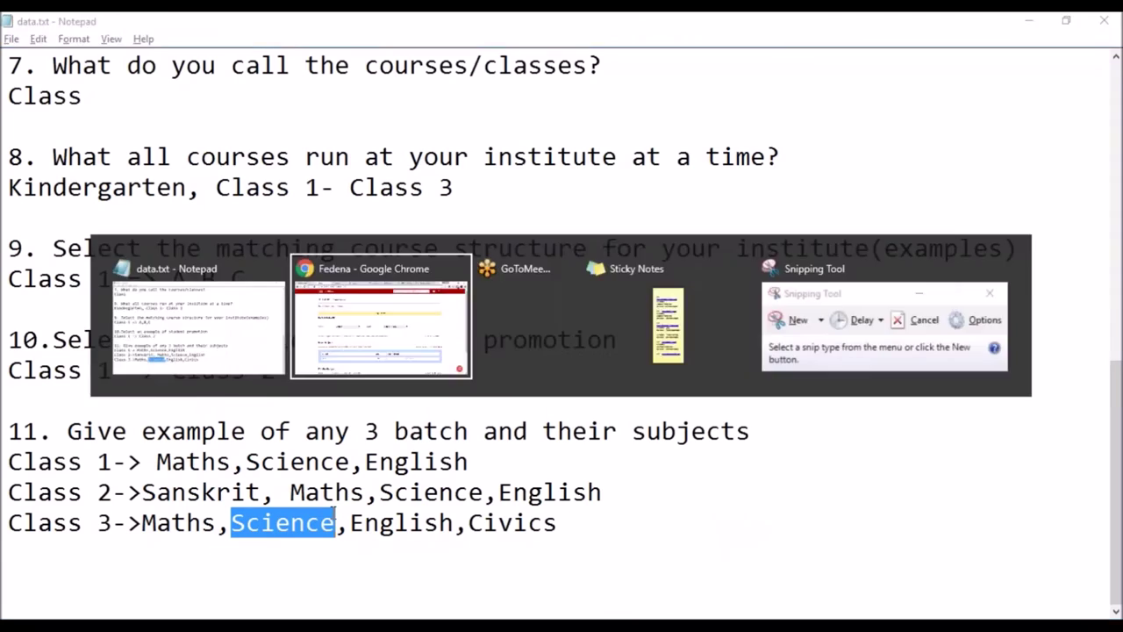
click(827, 439)
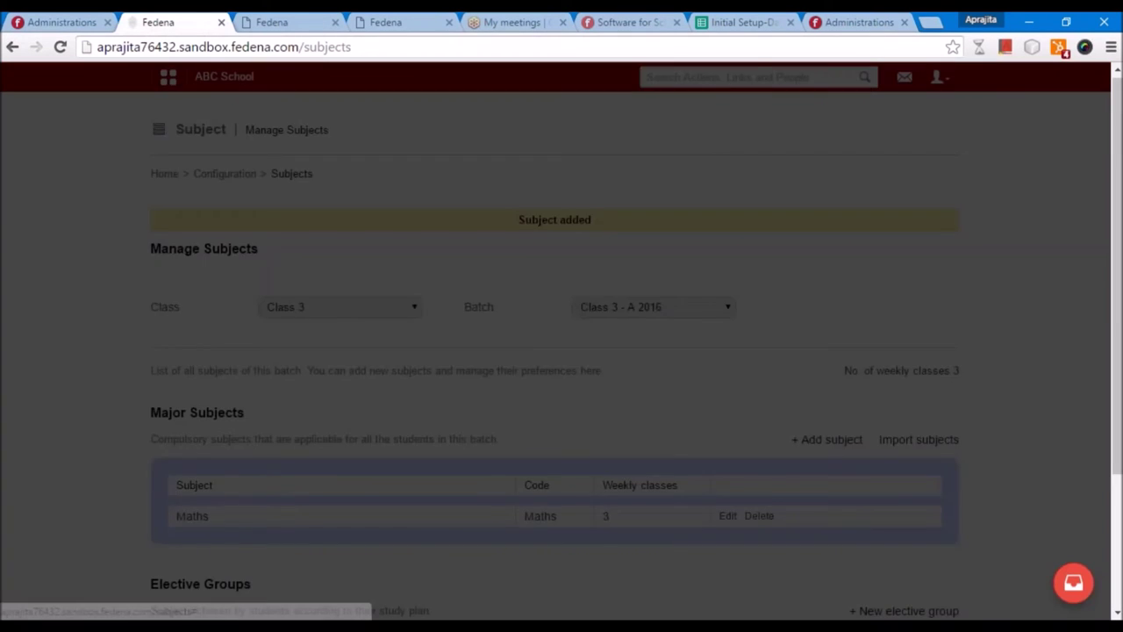
click(582, 186)
key(ctrl+v)
click(579, 222)
key(ctrl+v)
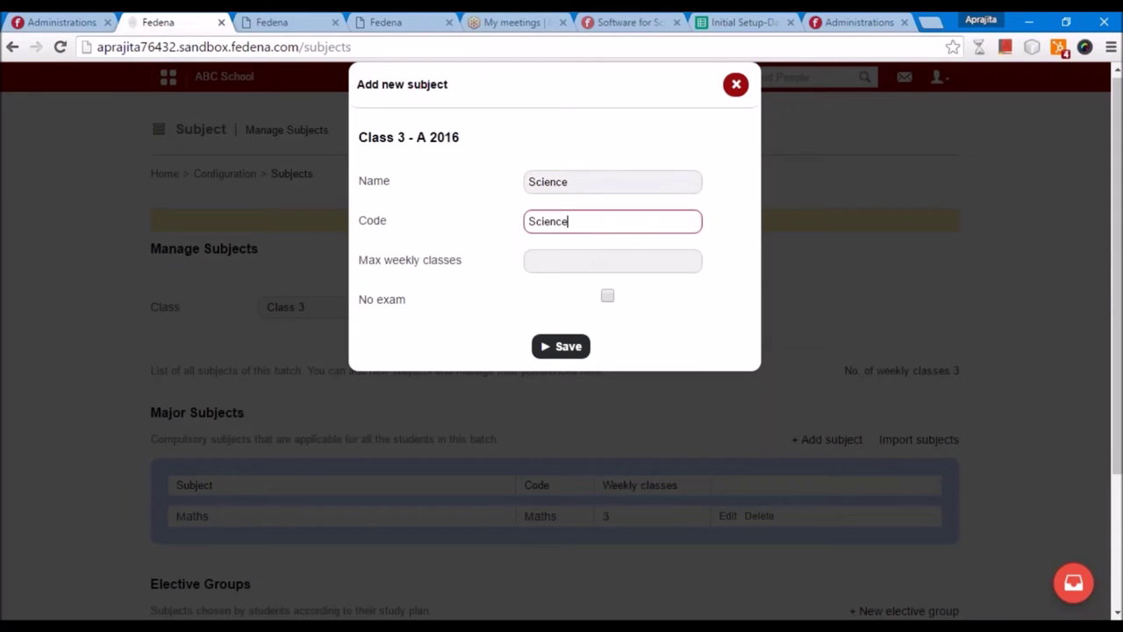
click(568, 261)
text(2)
click(559, 355)
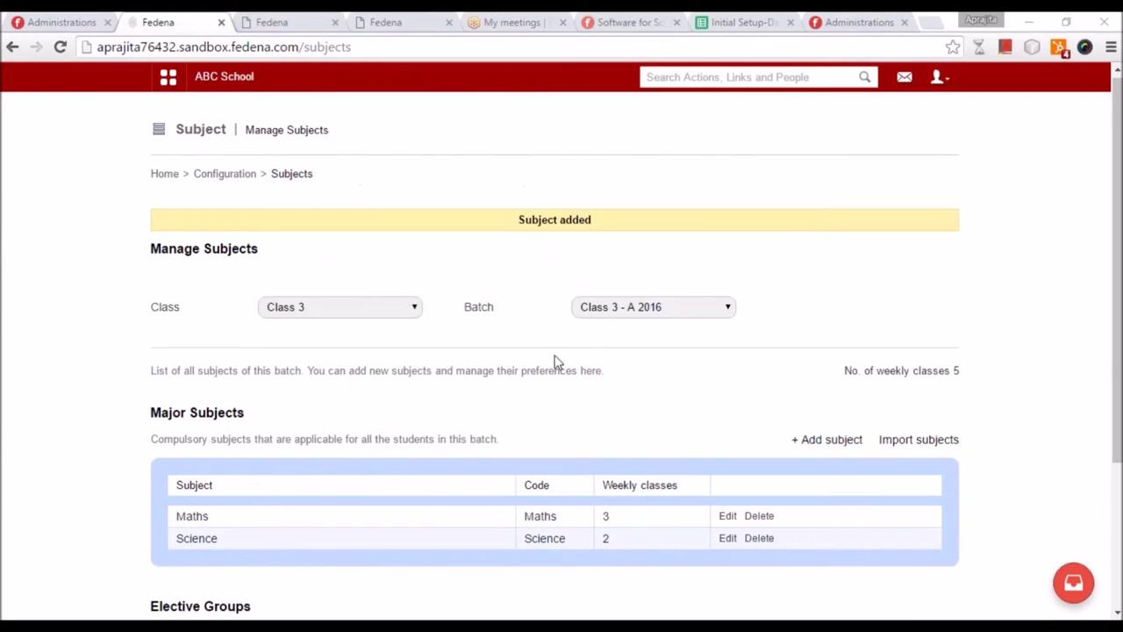
- Add English with code English and 5 max weekly classes
key(alt+Tab)
drag(351, 524, 455, 523)
key(alt+Tab)
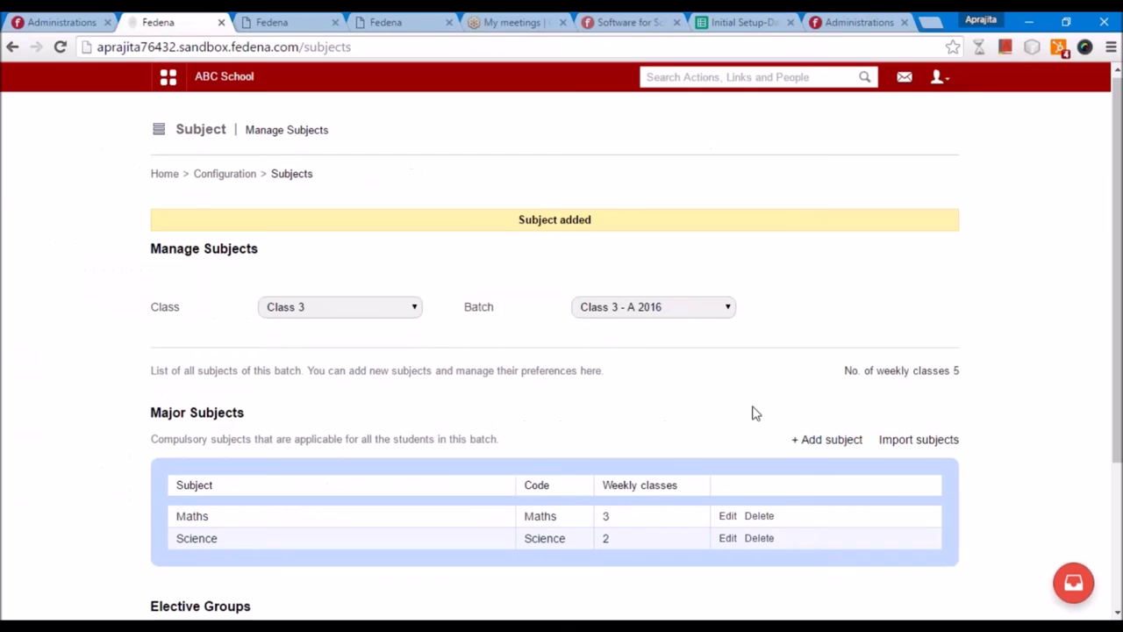
click(827, 439)
click(605, 181)
key(ctrl+v)
click(595, 219)
key(ctrl+v)
click(573, 257)
text(5)
- Add Civics with code Civics and 6 max weekly classes
key(alt+Tab)
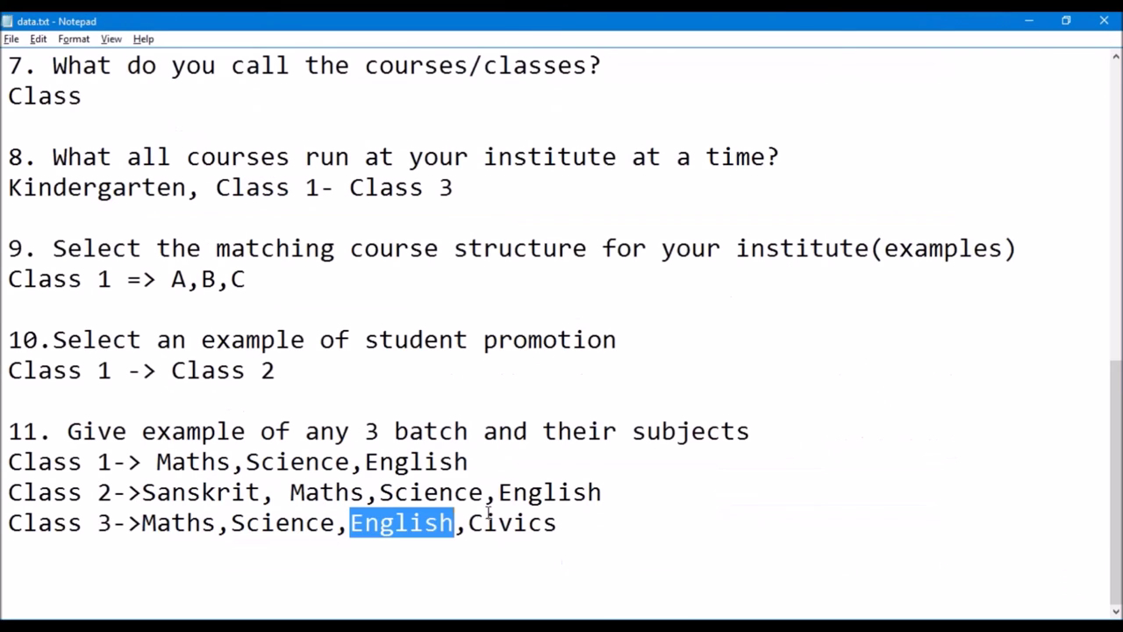
drag(468, 523, 557, 523)
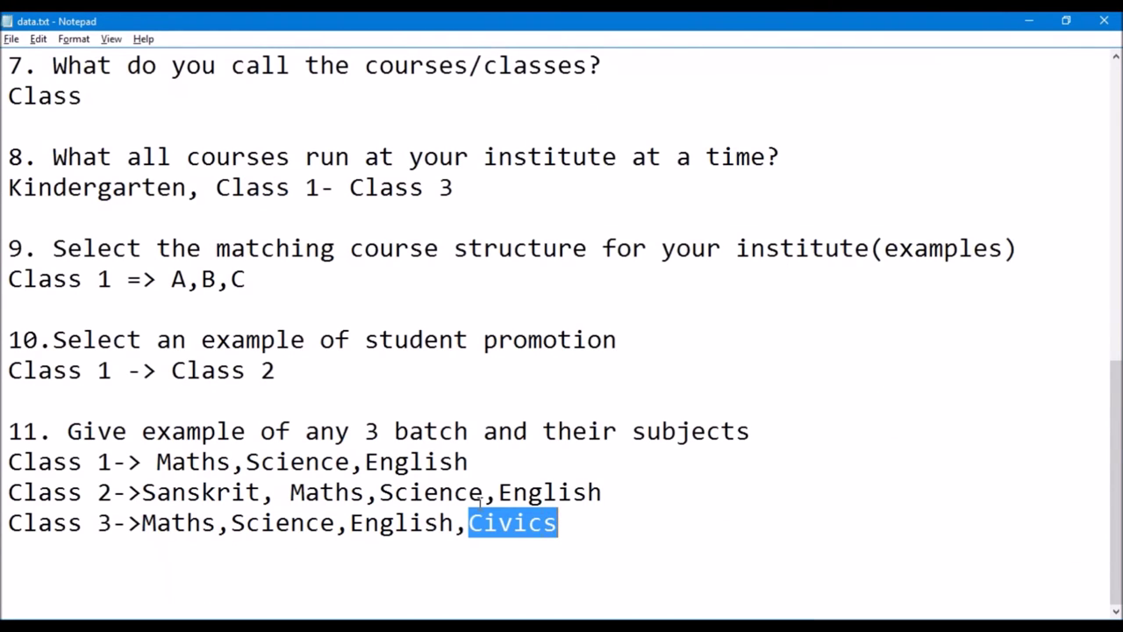
key(alt+Tab)
click(827, 439)
click(591, 189)
key(ctrl+v)
click(581, 219)
key(ctrl+v)
click(569, 262)
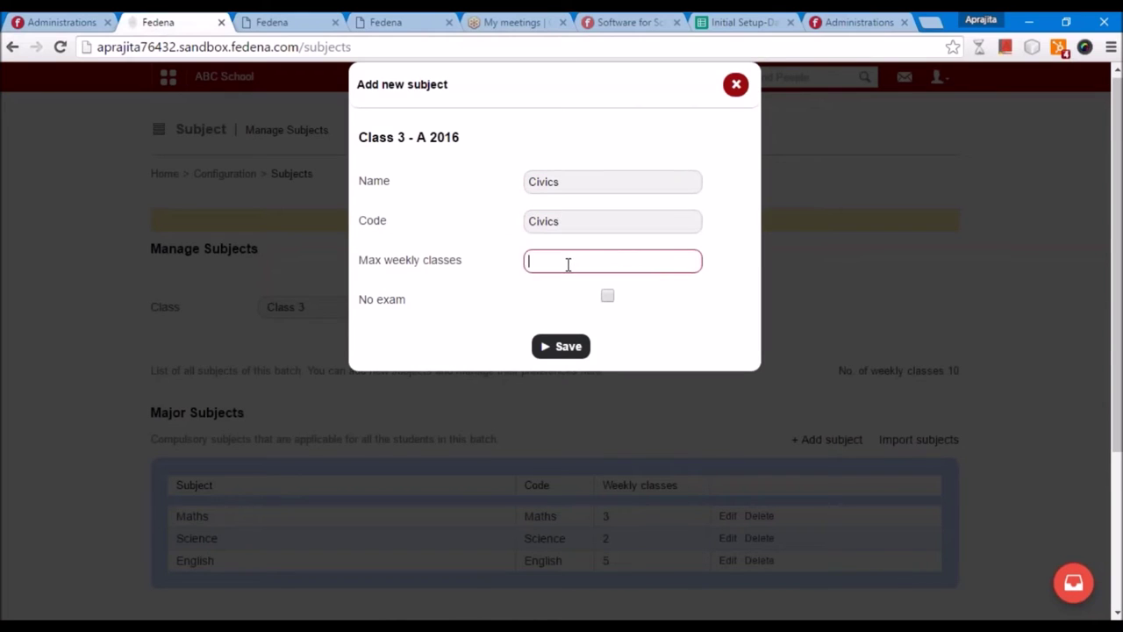
key(Tab)
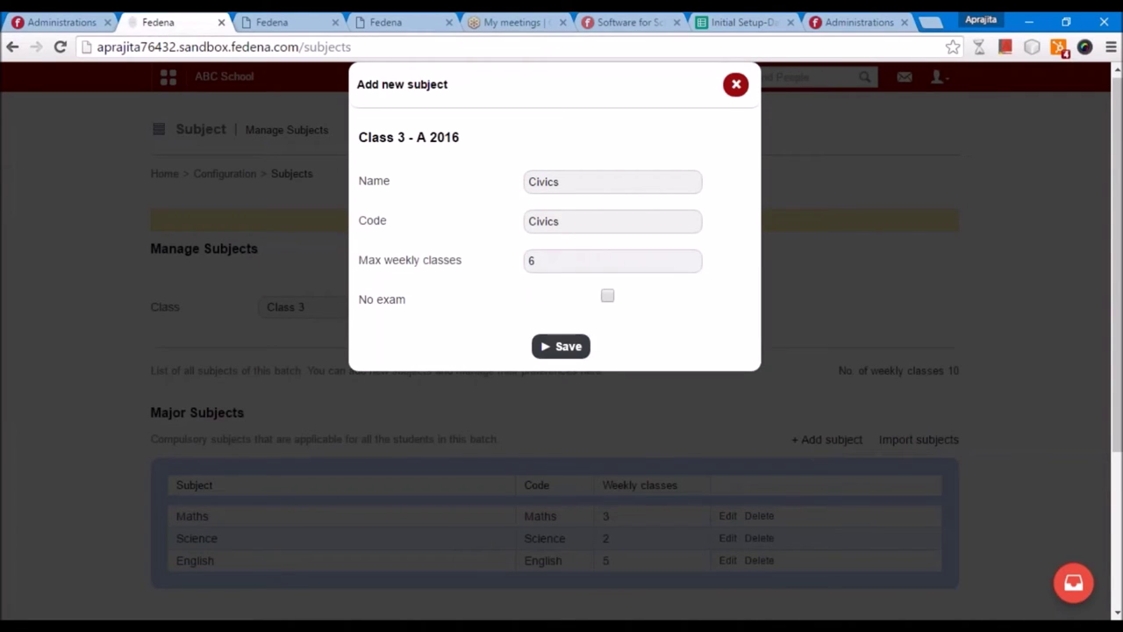
click(569, 337)
scroll(569, 337, down, 2)
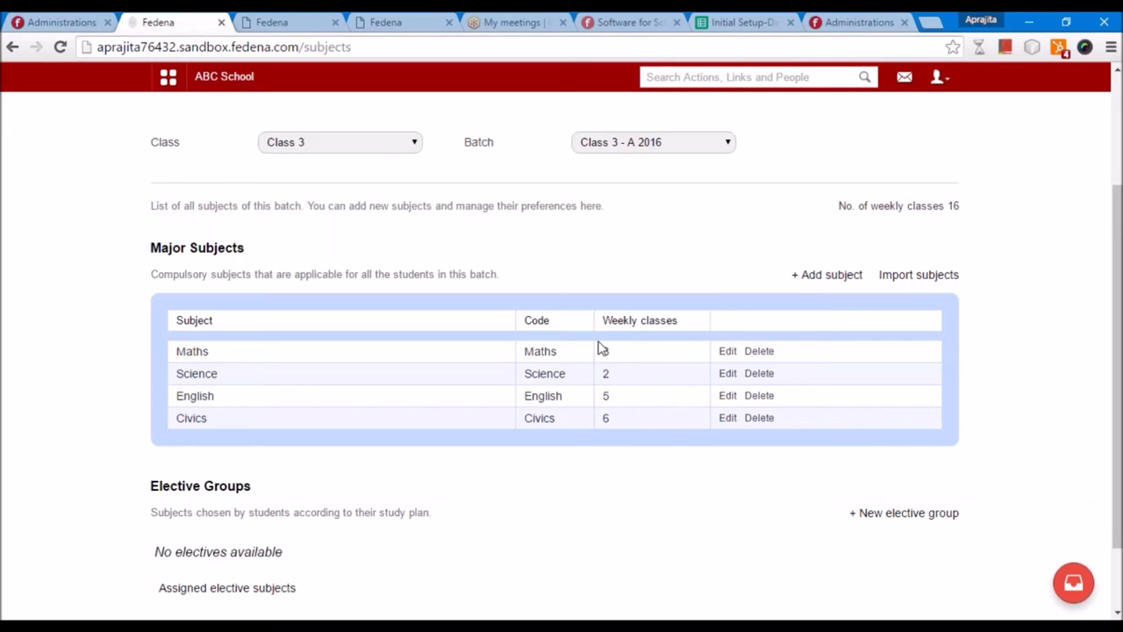
- Review Class 3's class and batch dropdowns, then return to the Configuration page
scroll(602, 351, up, 2)
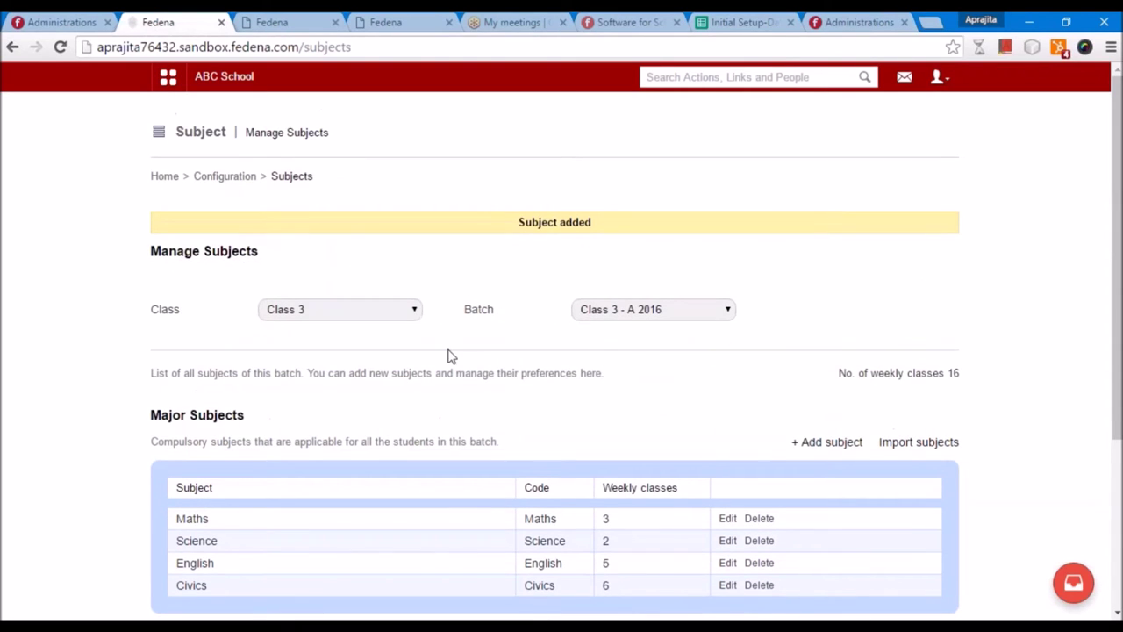
click(615, 316)
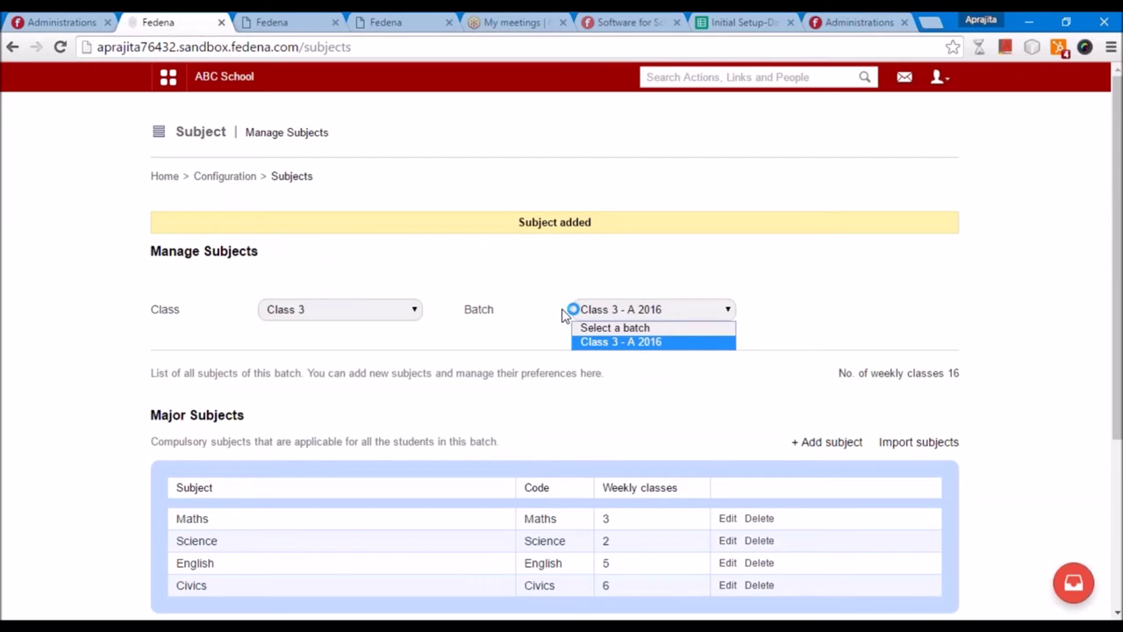
click(451, 321)
click(418, 312)
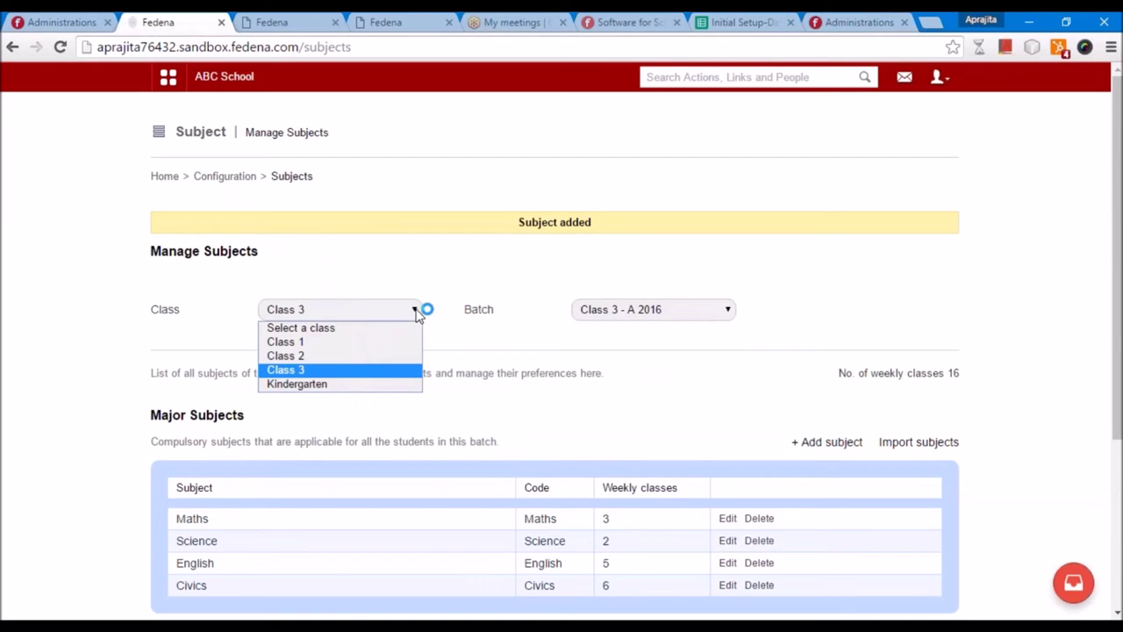
click(418, 313)
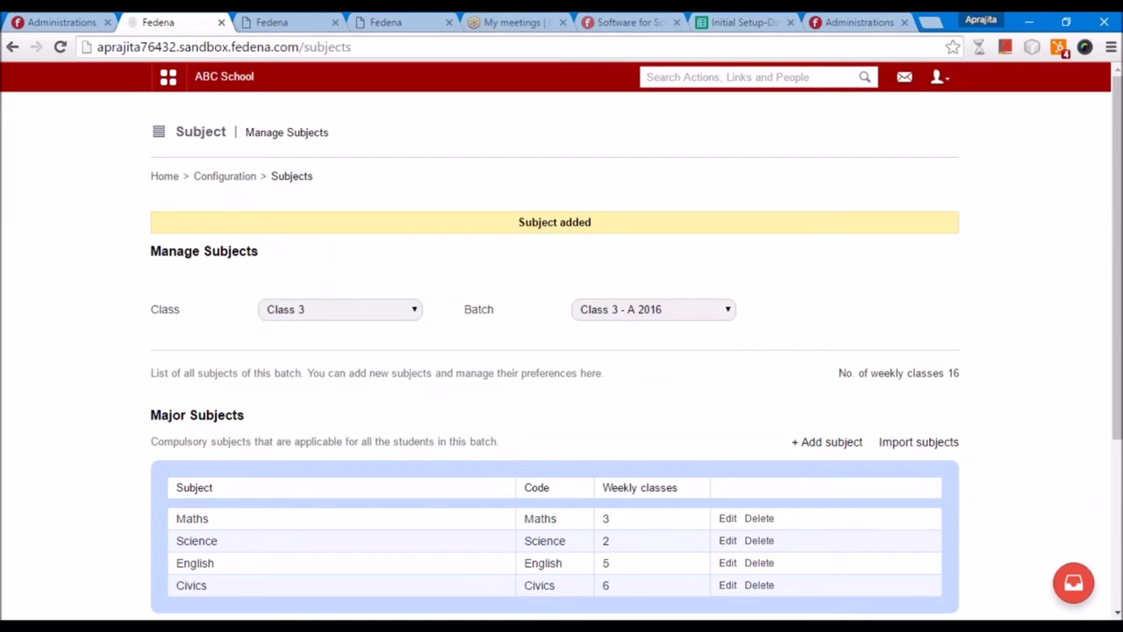
click(239, 177)
- Look up the Class 1 batch names B,C in the notes and return to Fedena
key(alt+Tab)
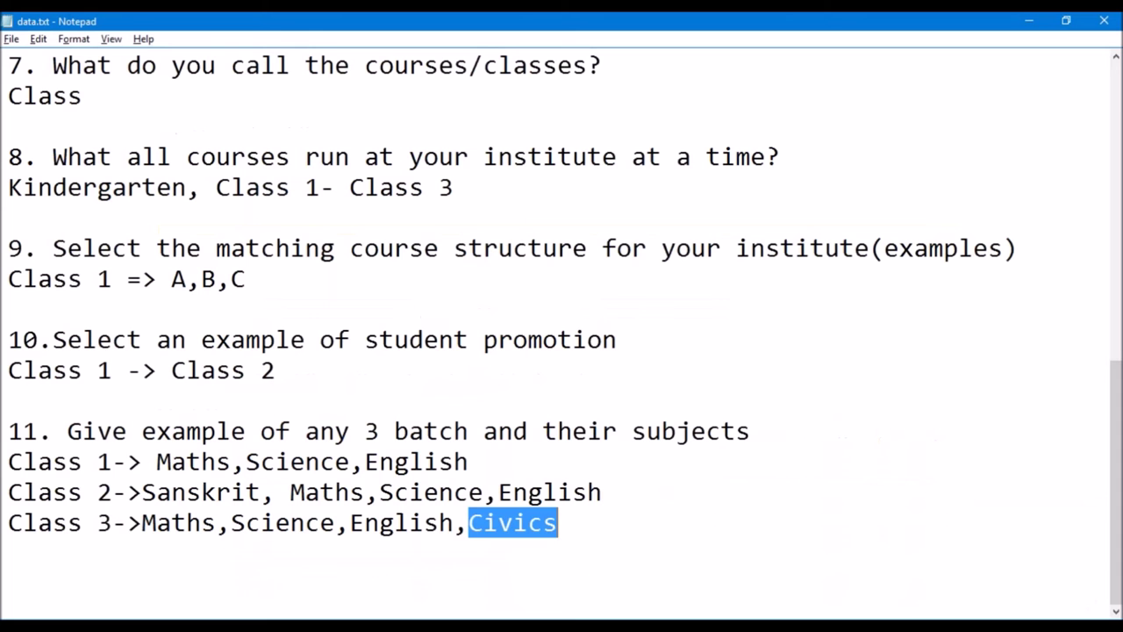
scroll(212, 386, up, 1)
drag(201, 346, 253, 344)
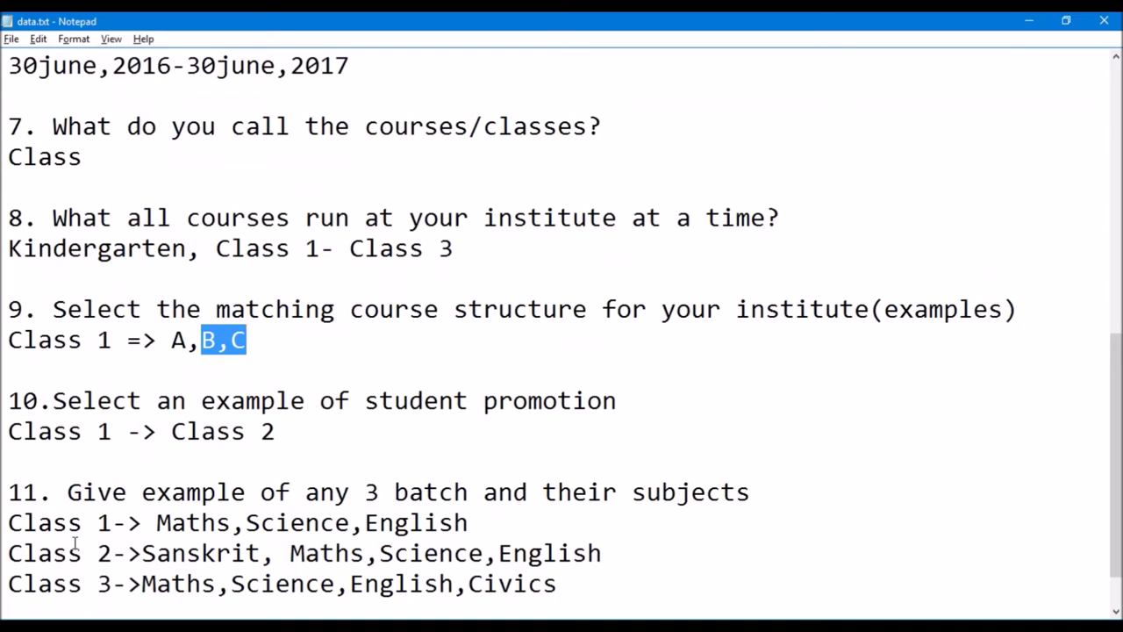
key(alt+Tab)
- Go to Manage Class, open Class 1, and start a new batch
click(332, 261)
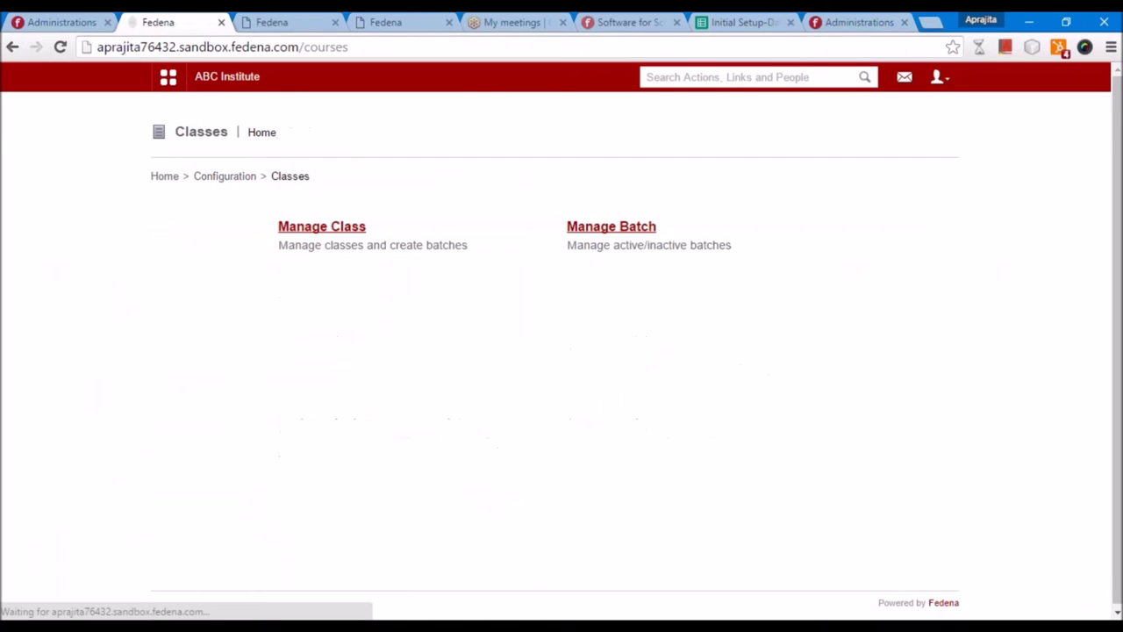
click(321, 226)
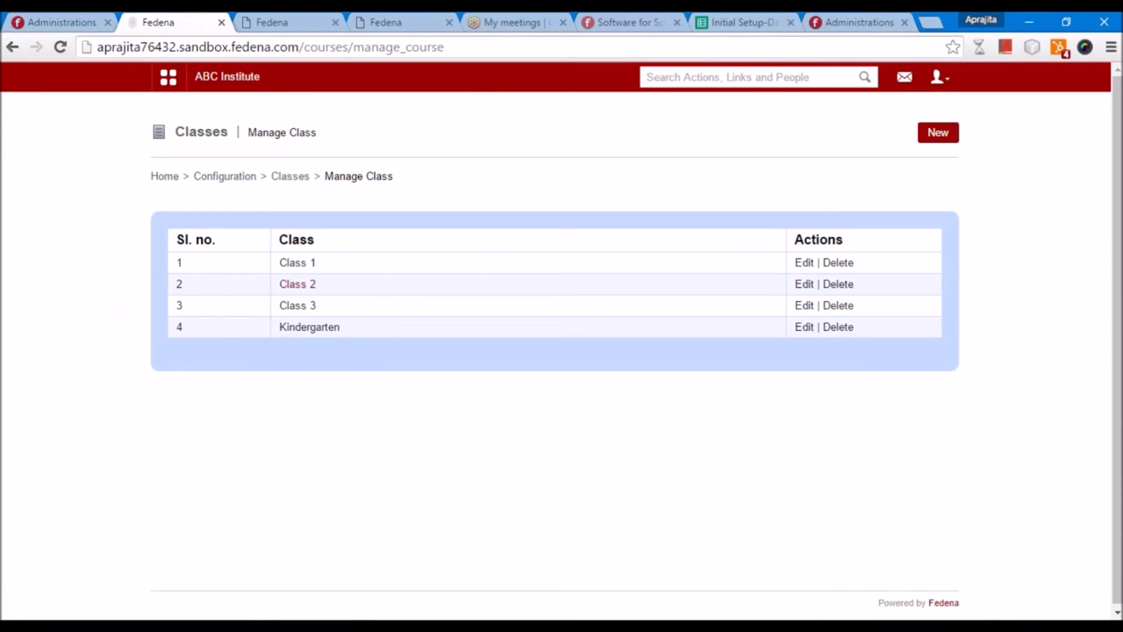
click(290, 263)
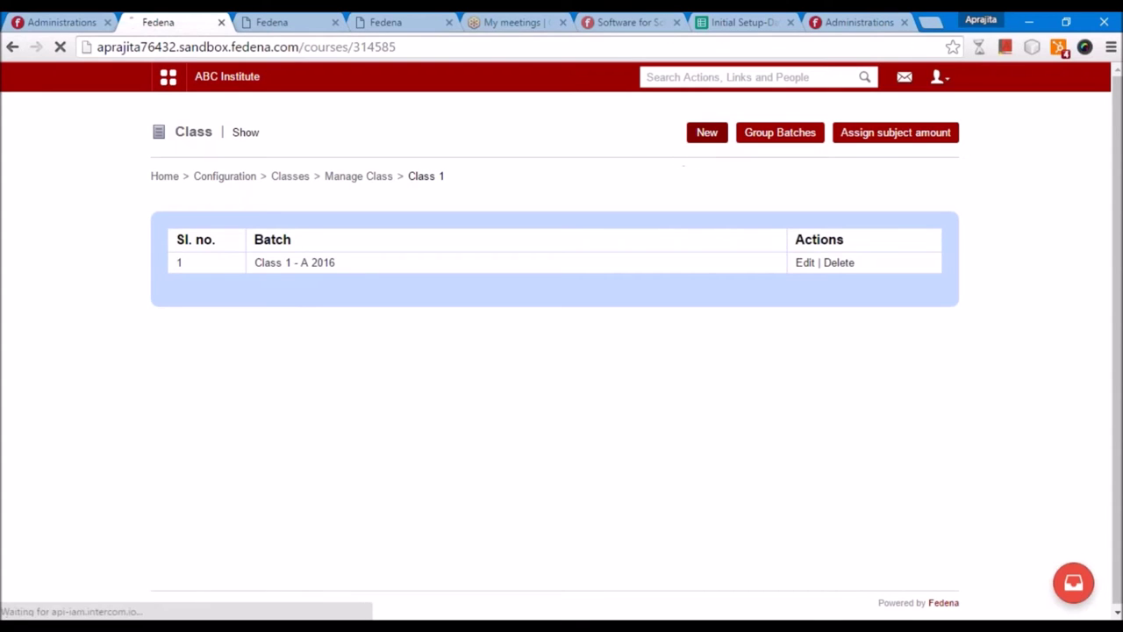
click(708, 133)
- Name the new batch B and tick Import previous batch subjects
click(481, 221)
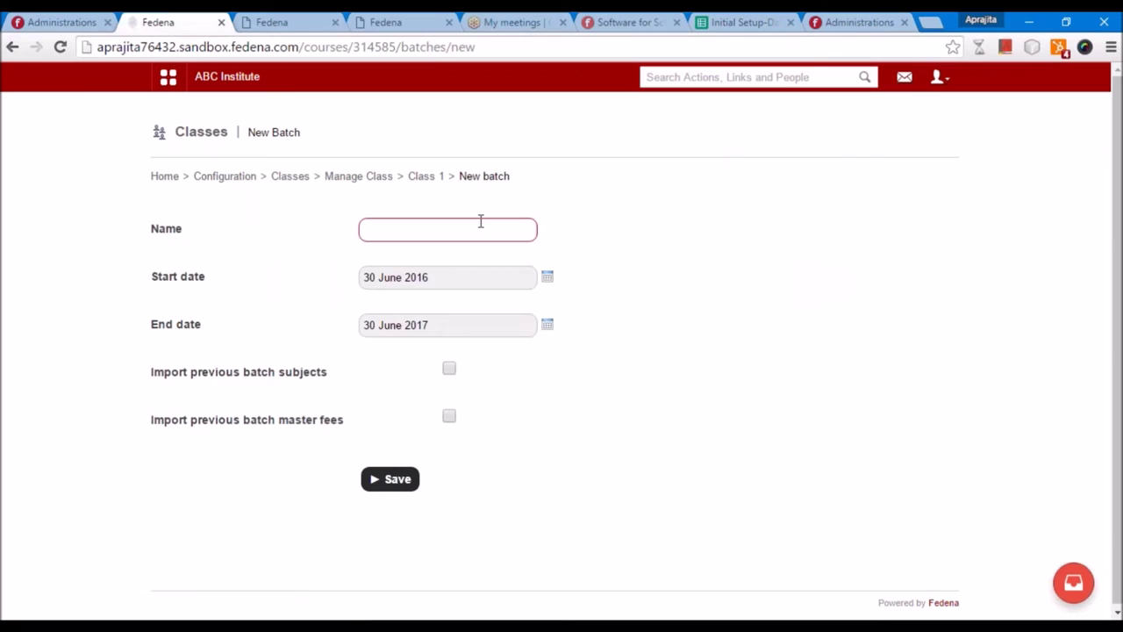
text(B)
click(561, 290)
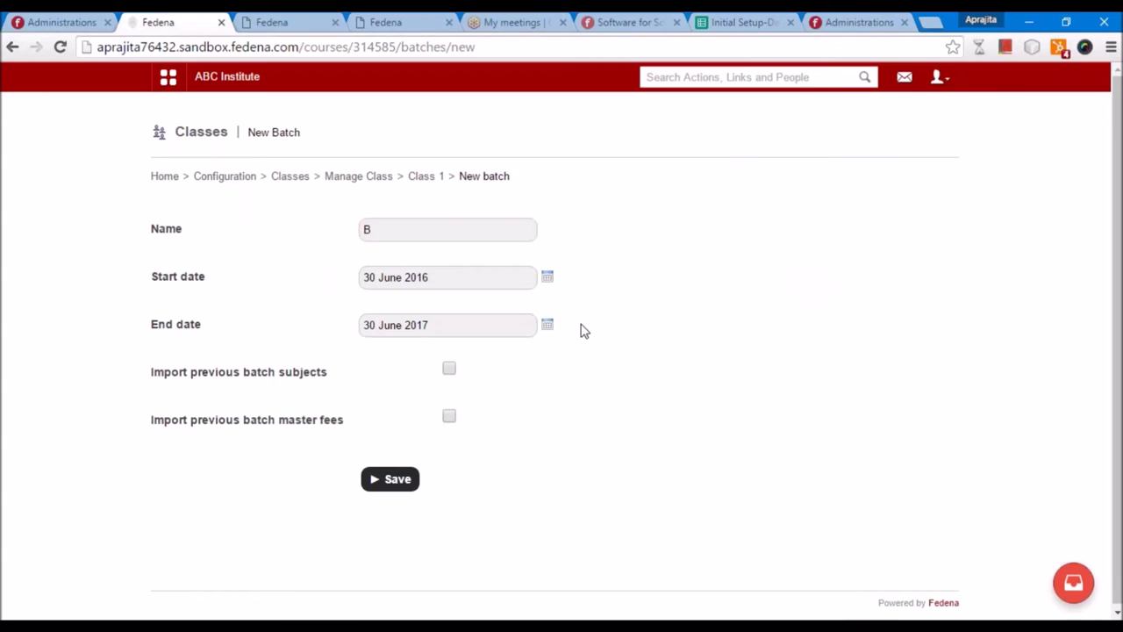
click(452, 372)
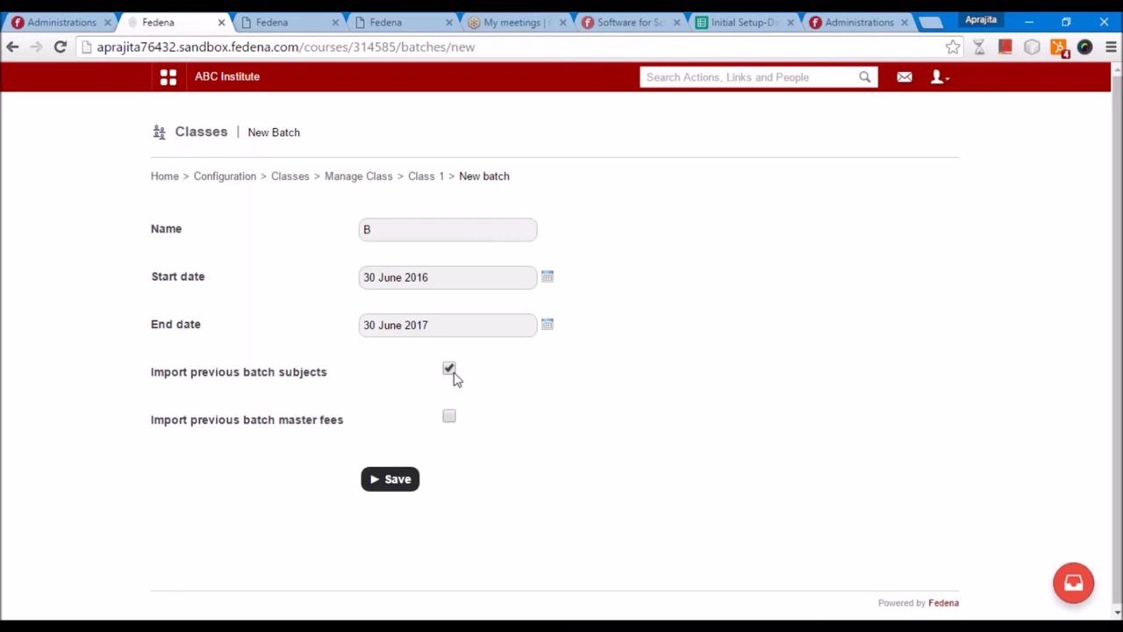
- Save Class 1's batch B with imported subjects, then rename it to 'B 2016'
click(419, 486)
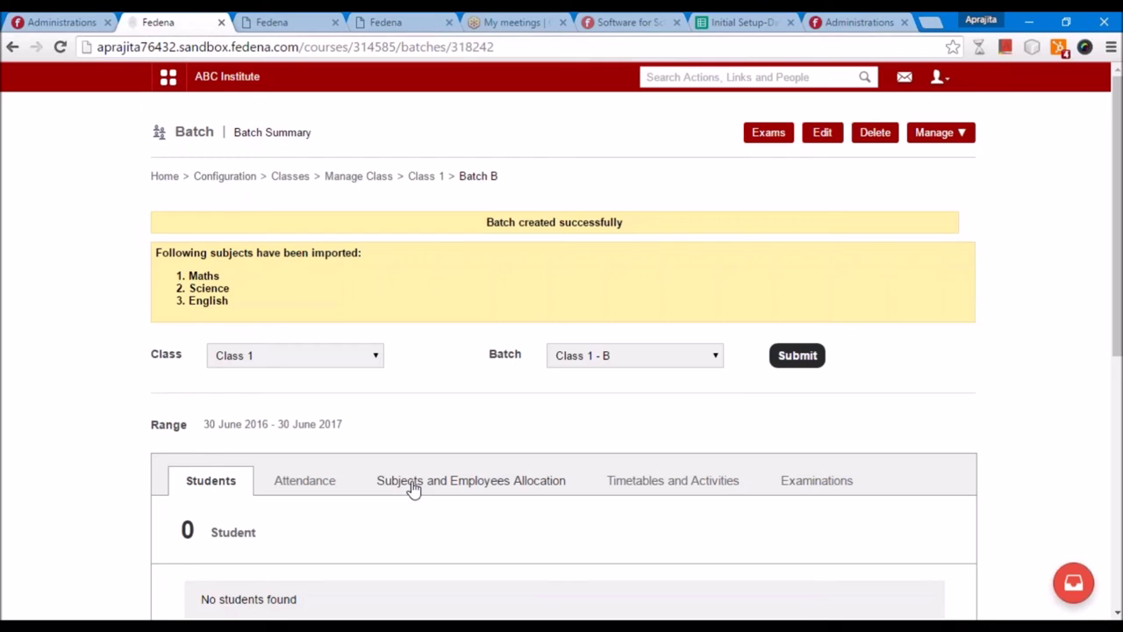
click(436, 178)
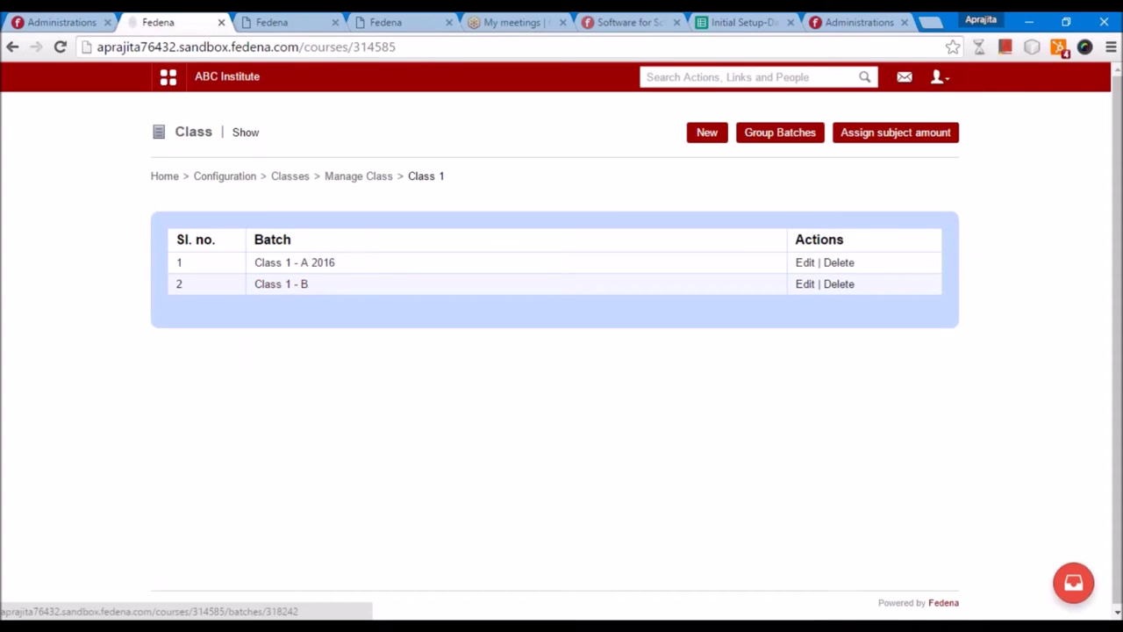
click(807, 286)
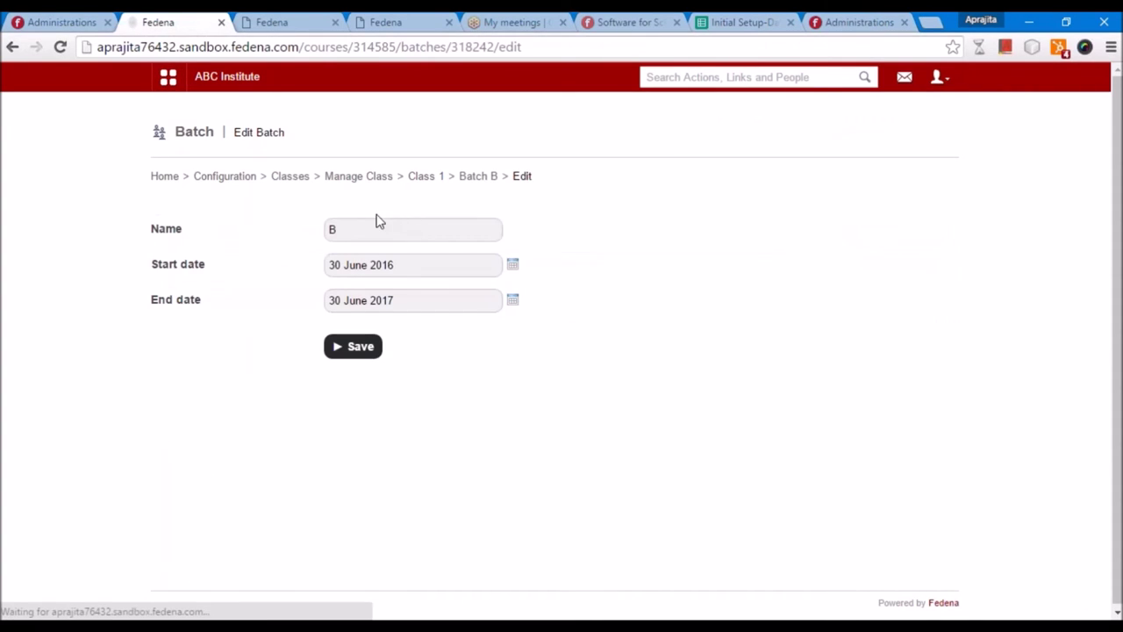
click(376, 225)
text(2016)
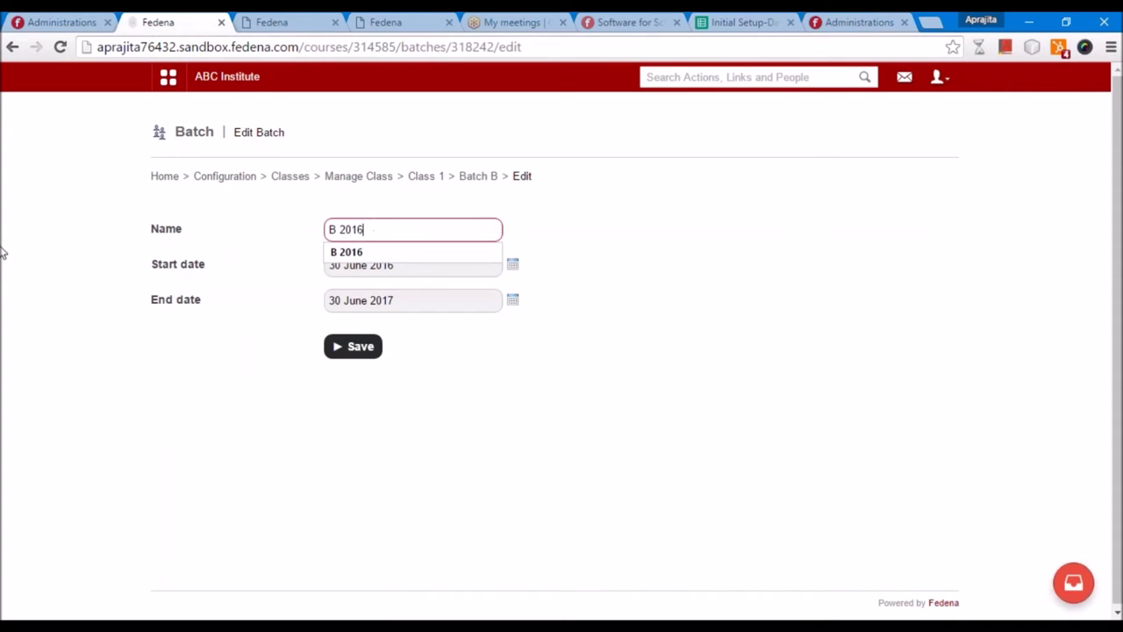
click(352, 346)
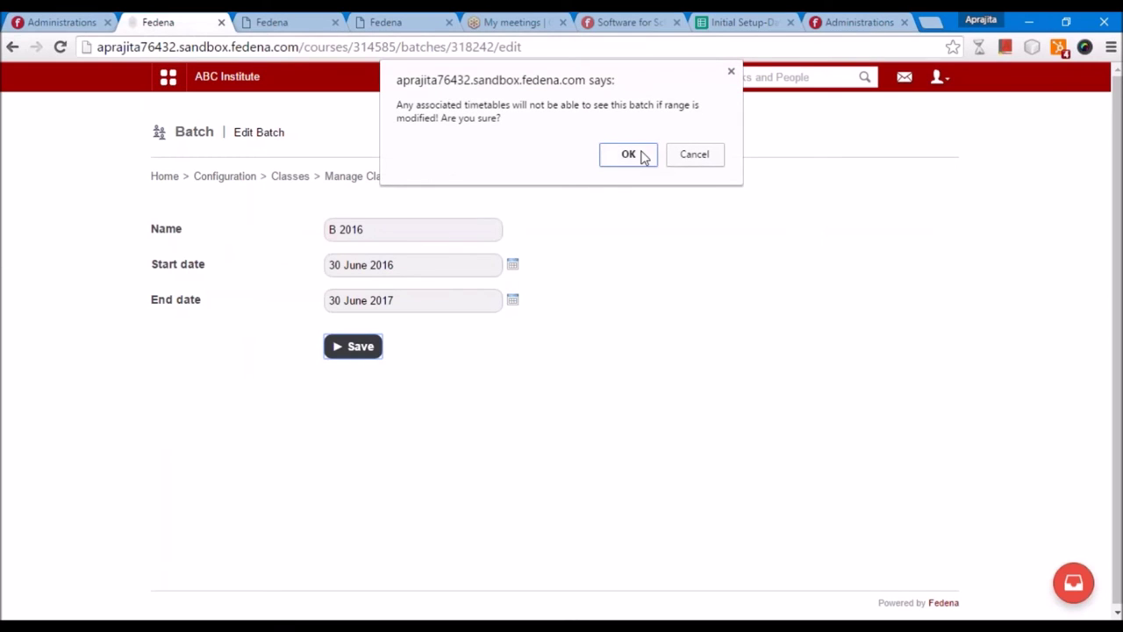
click(630, 154)
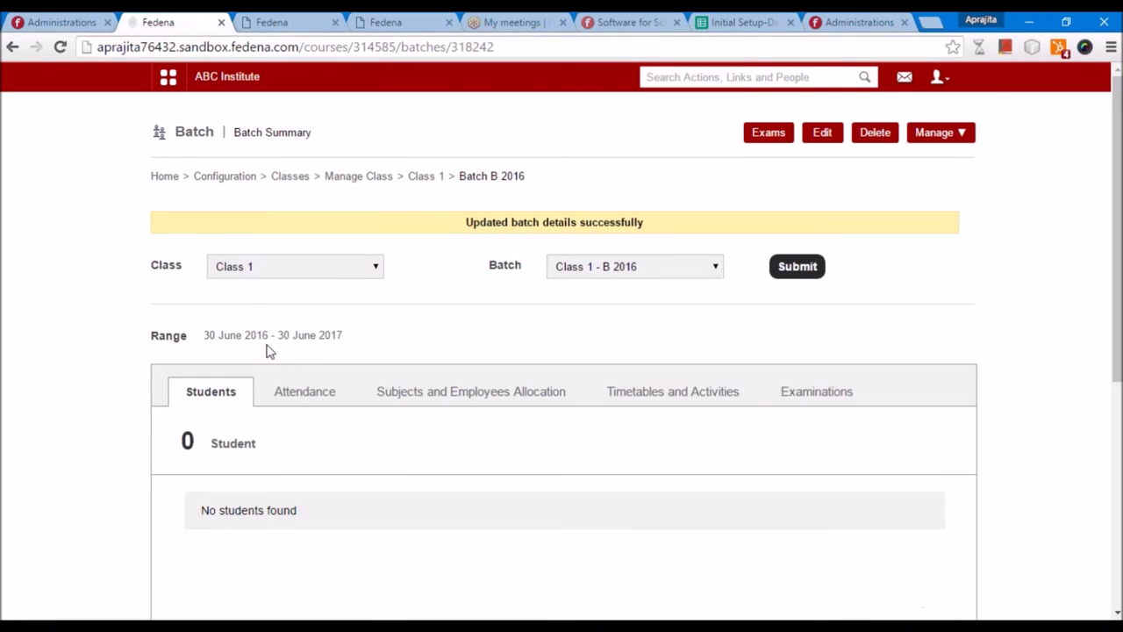
click(427, 176)
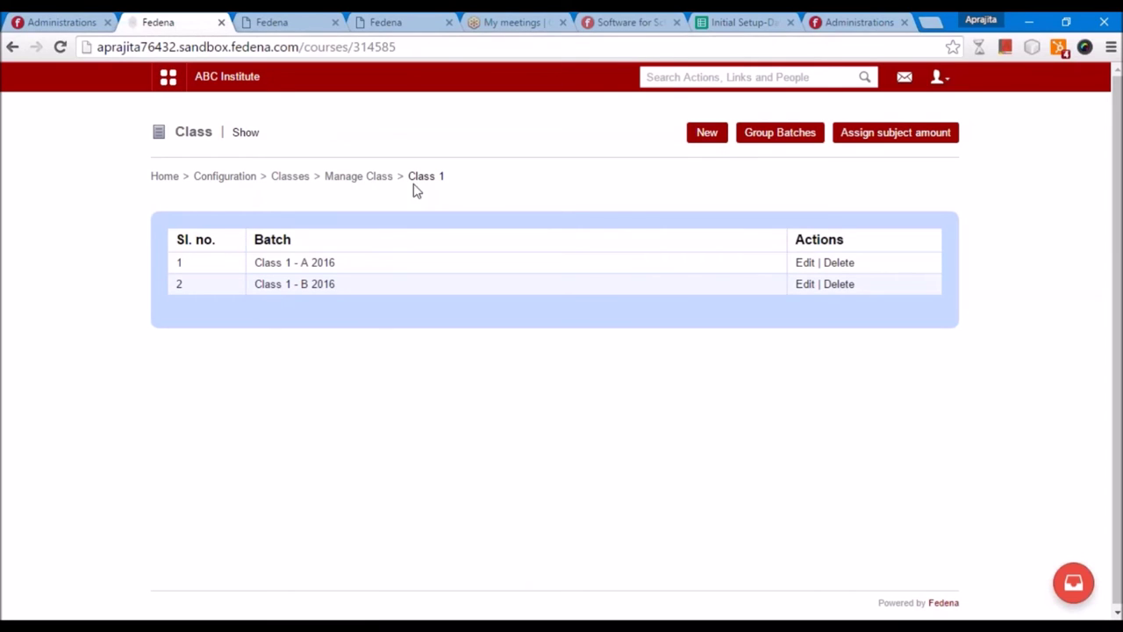
- Create Class 2 batch 'B 2016', importing Sanskrit, Maths, Science and English from the previous batch
click(369, 179)
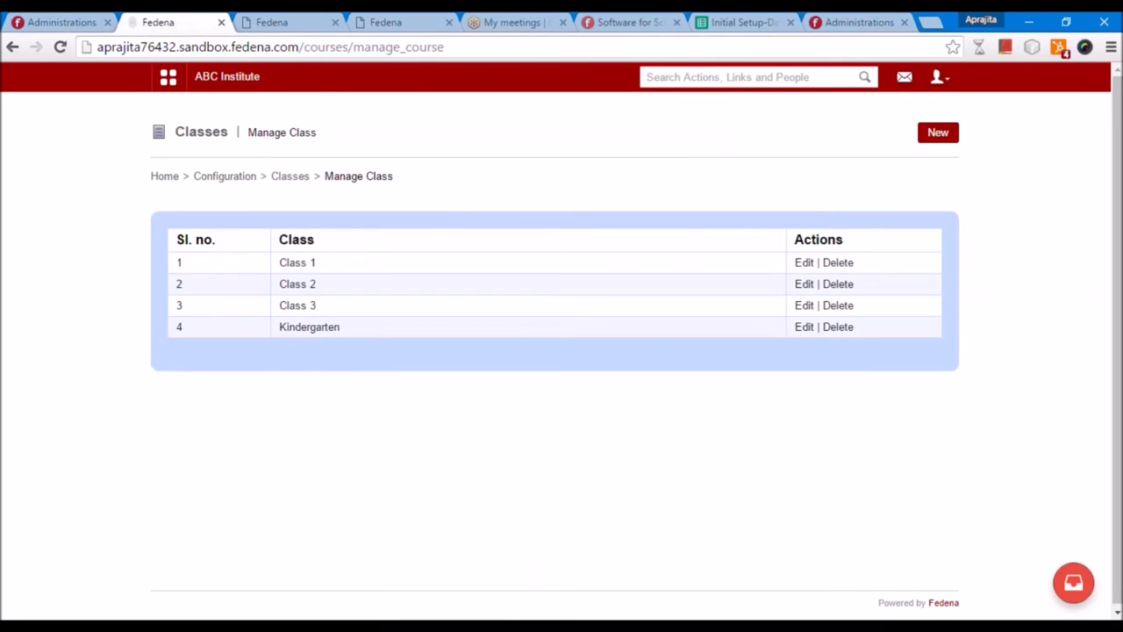
click(305, 288)
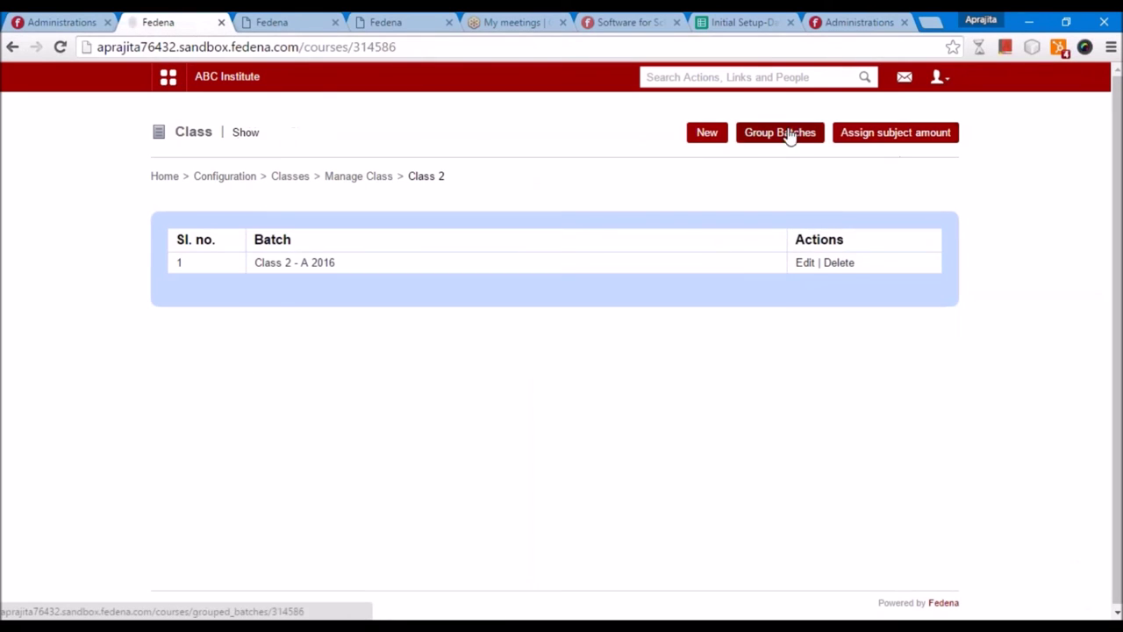
click(707, 133)
click(472, 228)
text(B 2016)
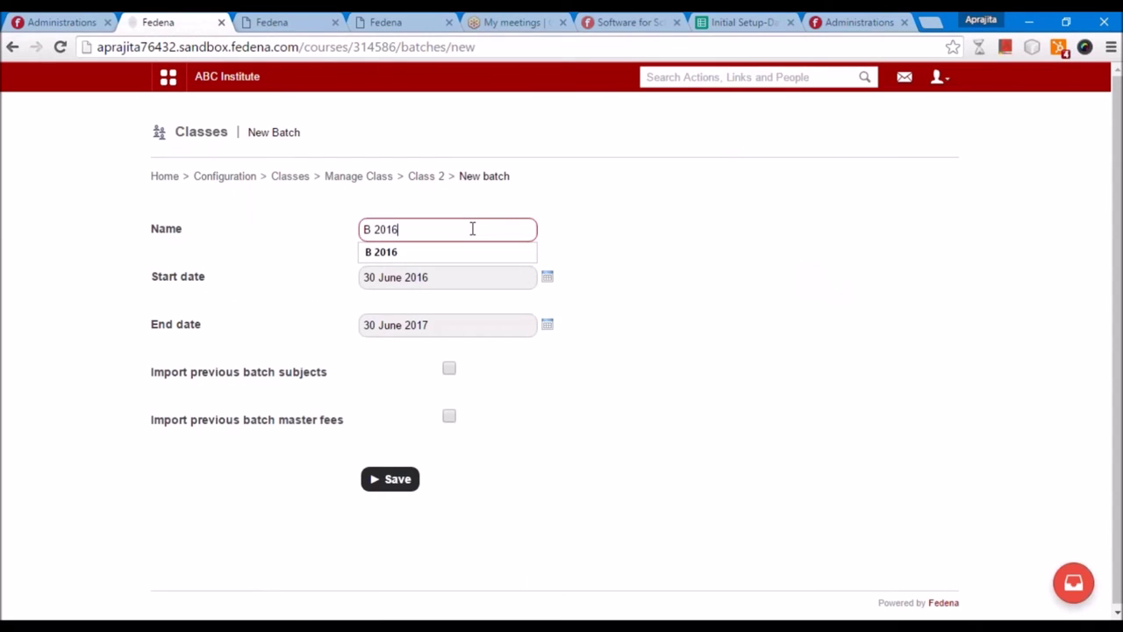
click(449, 369)
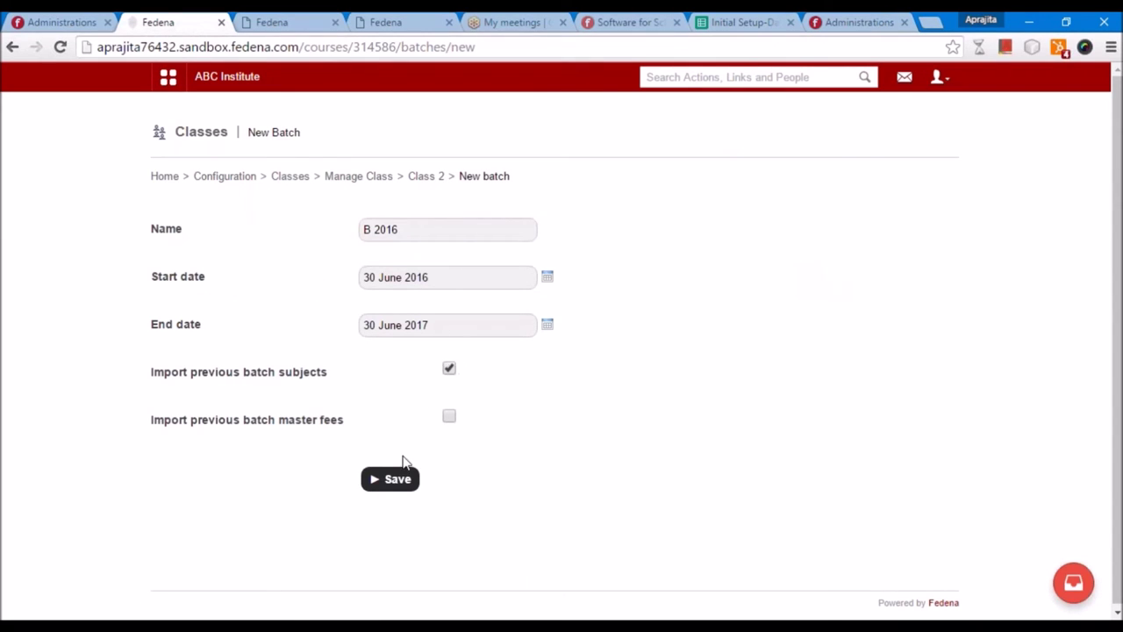
click(391, 478)
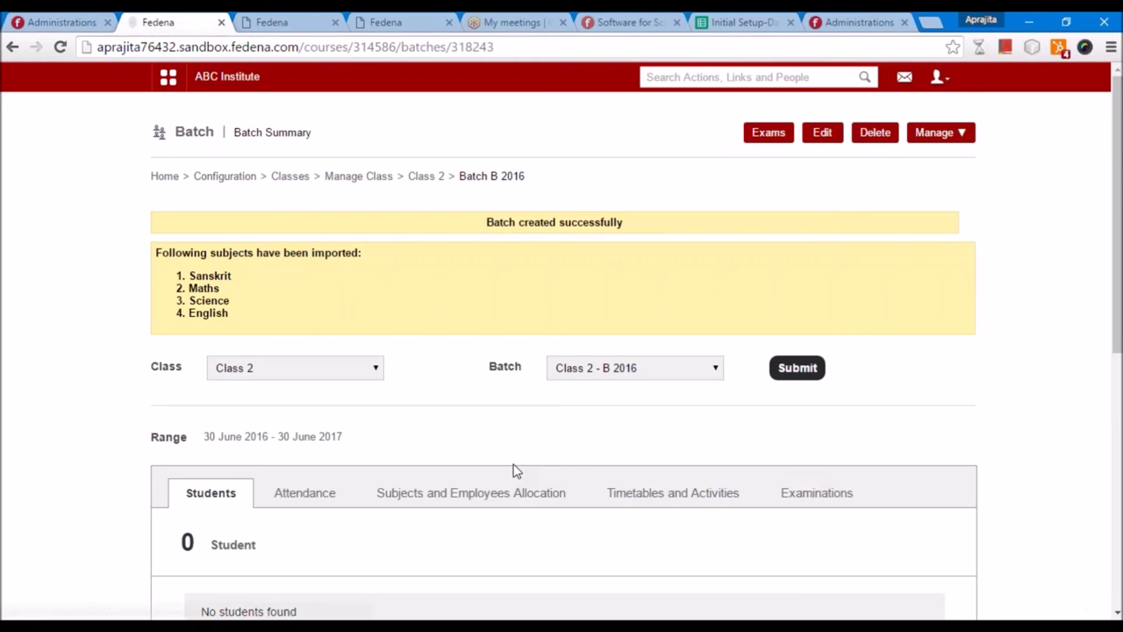
click(388, 176)
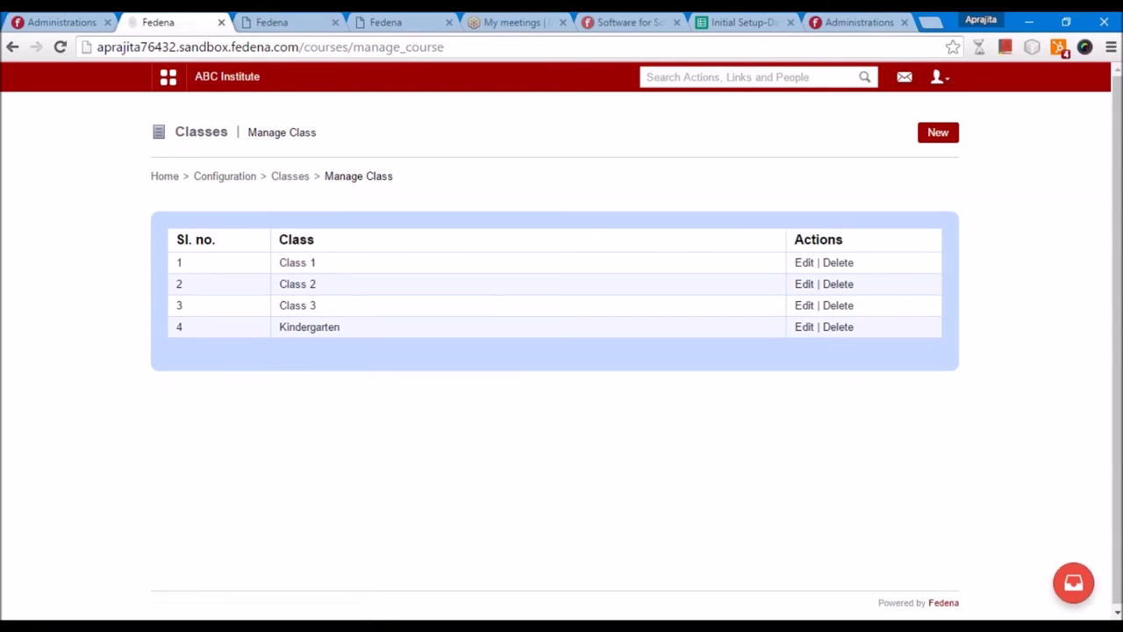
key(alt+Tab)
scroll(138, 281, up, 2)
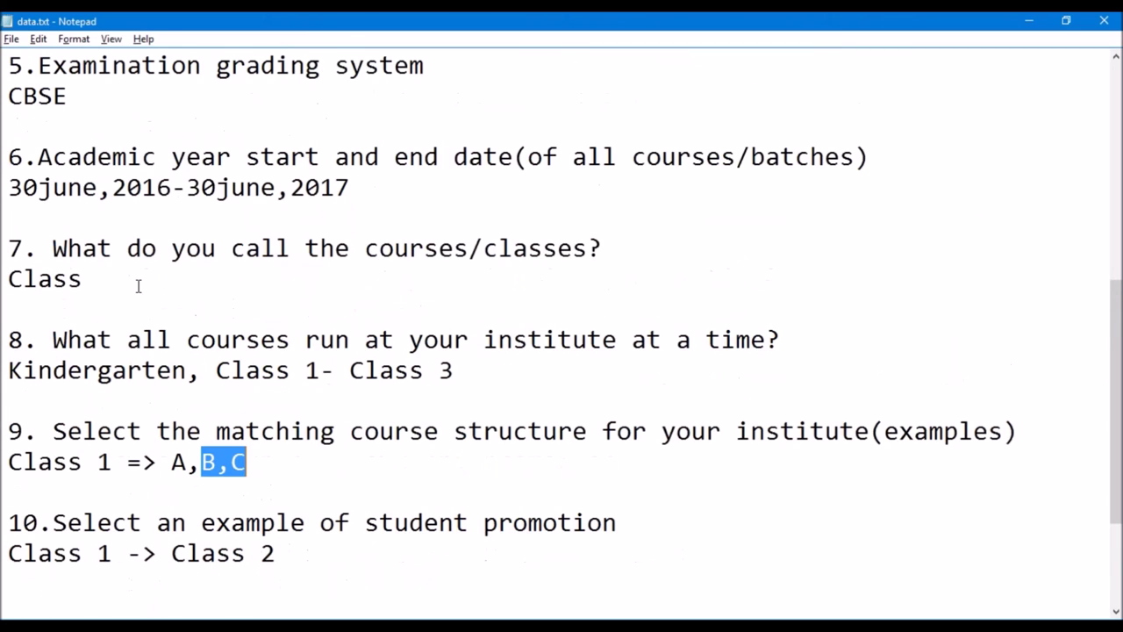
drag(132, 287, 10, 278)
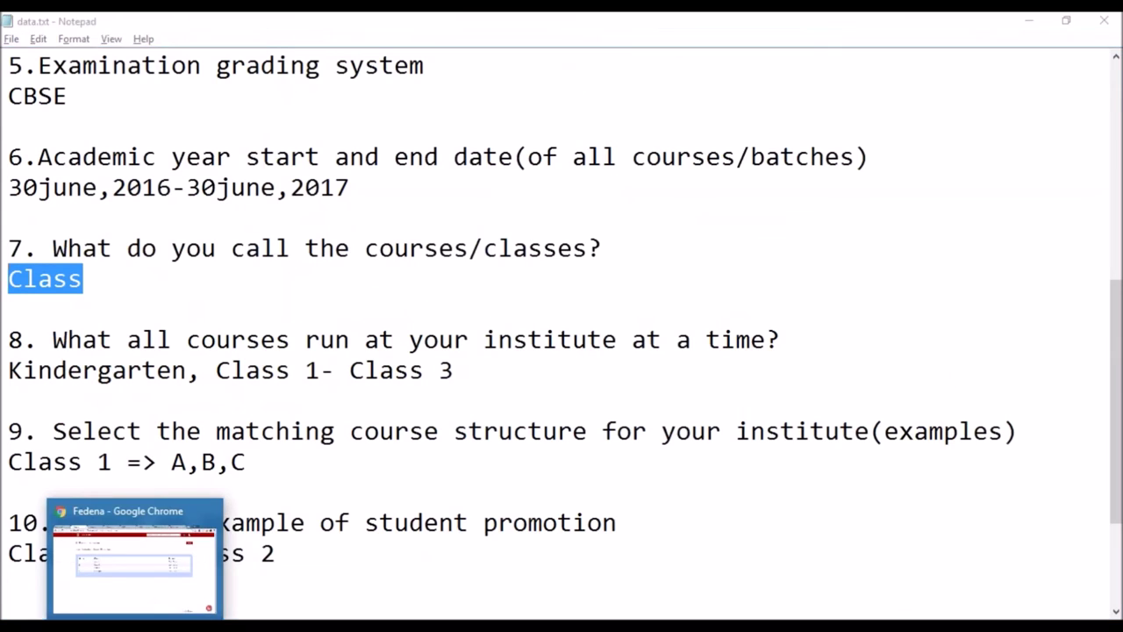
click(135, 624)
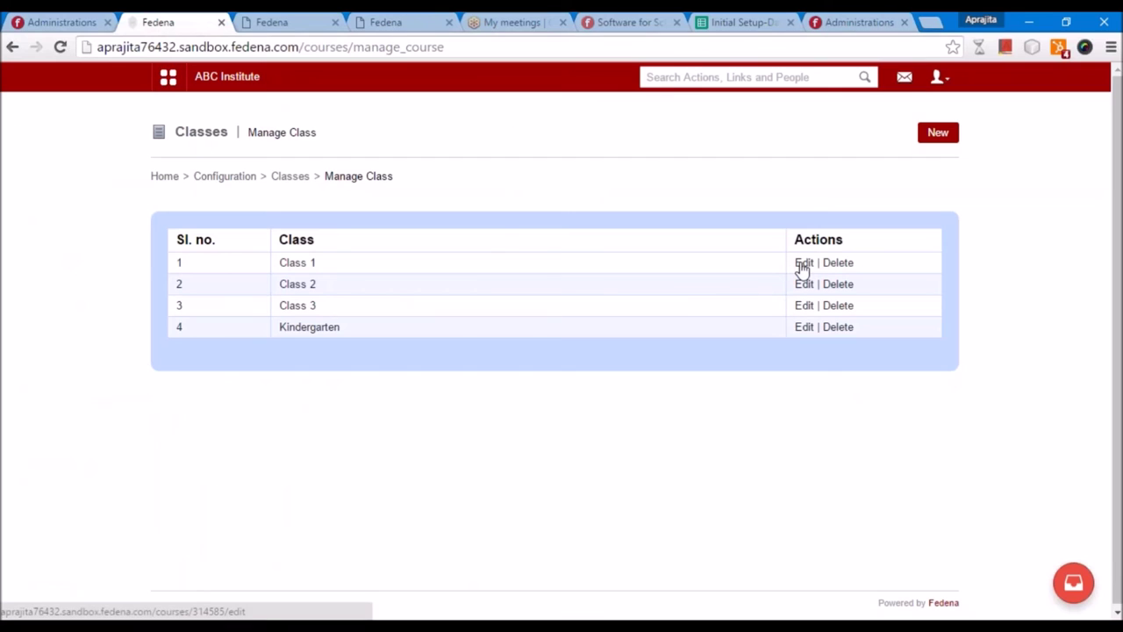
- Rename Class 1 to 'Grade 1' in both the class name and code
click(803, 263)
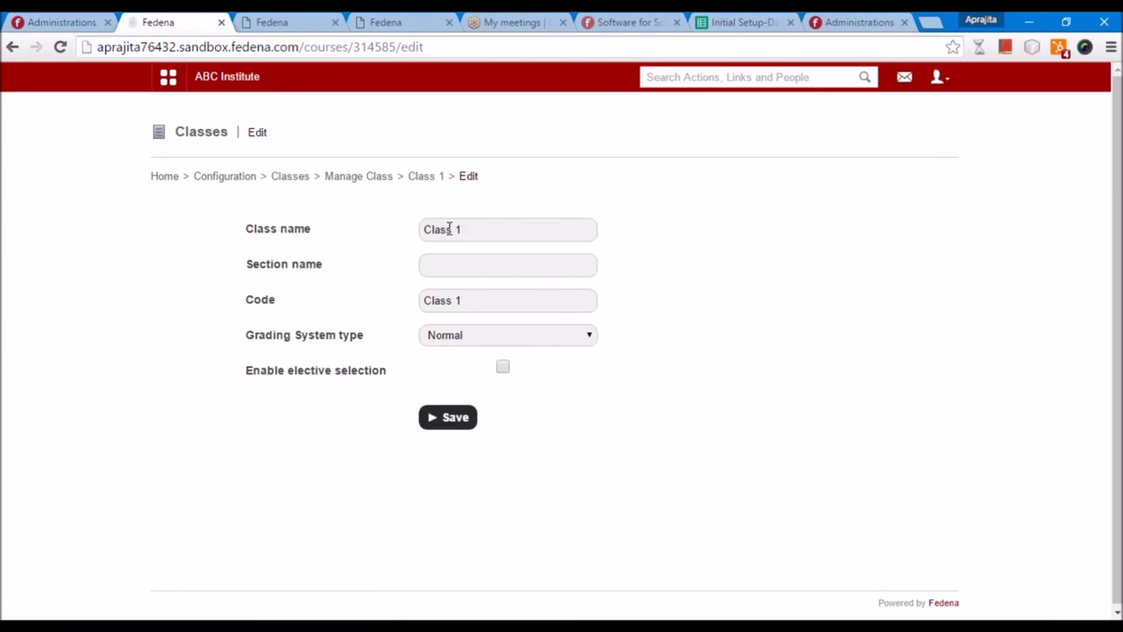
double_click(448, 229)
text(Grade)
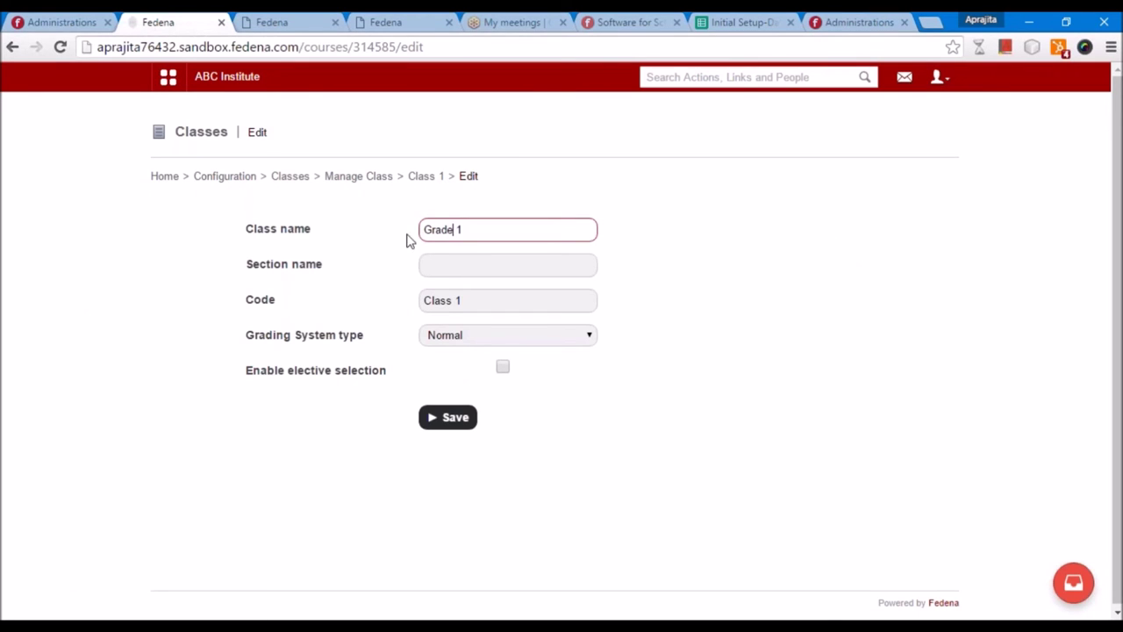
double_click(454, 301)
text(Grade)
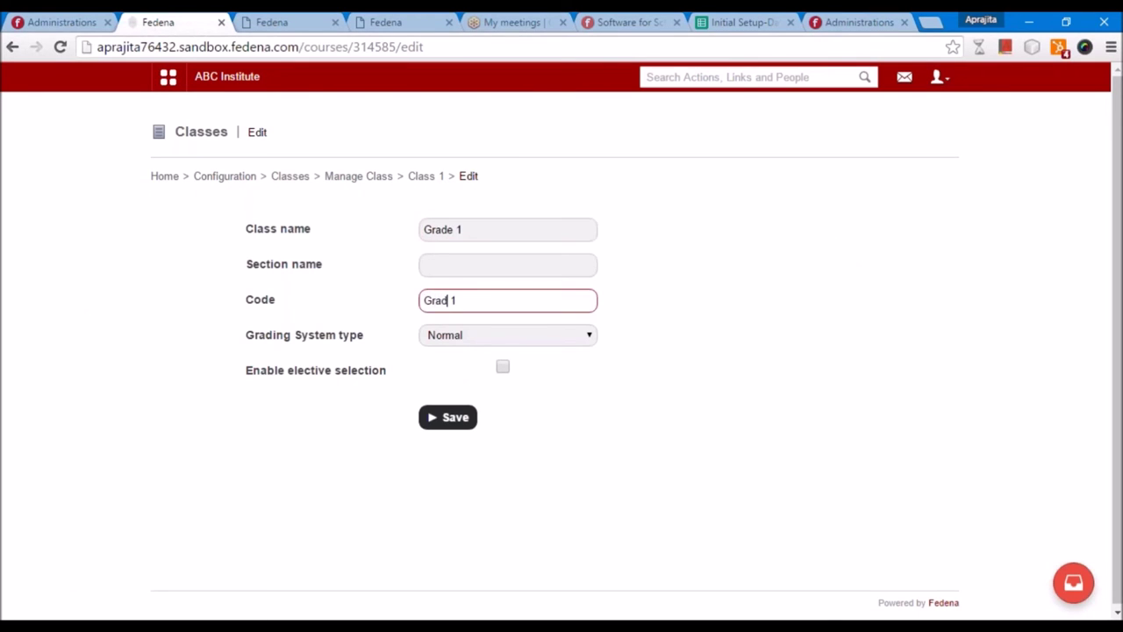
click(465, 422)
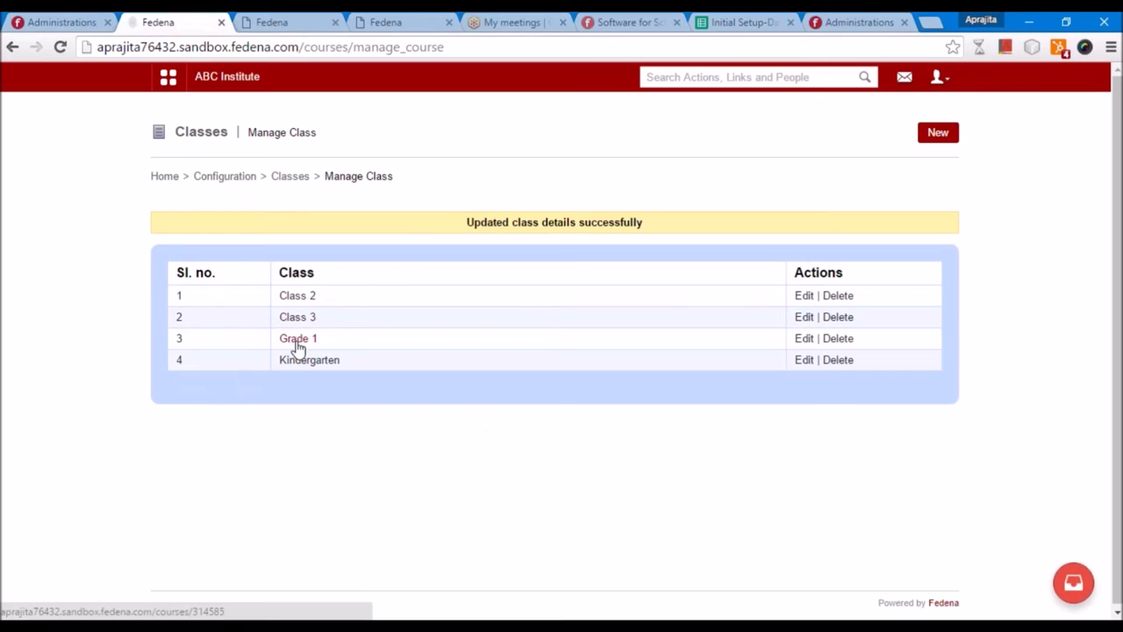
- Rename Class 3 to 'Grade 3' in both the class name and code
click(804, 317)
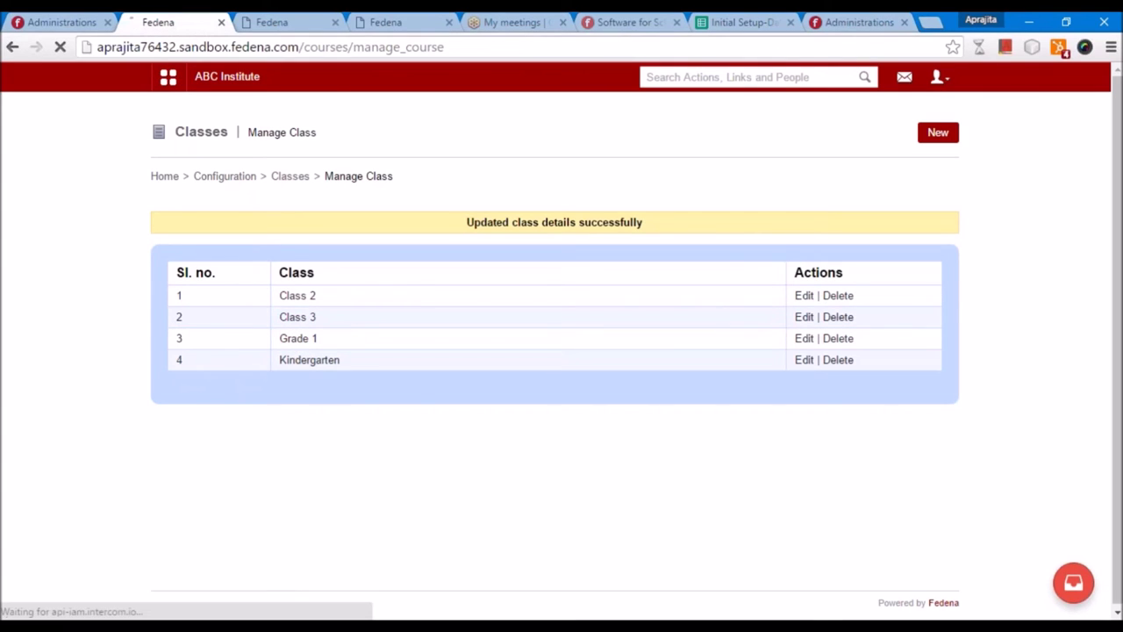
drag(453, 230, 401, 239)
text(Grade 3)
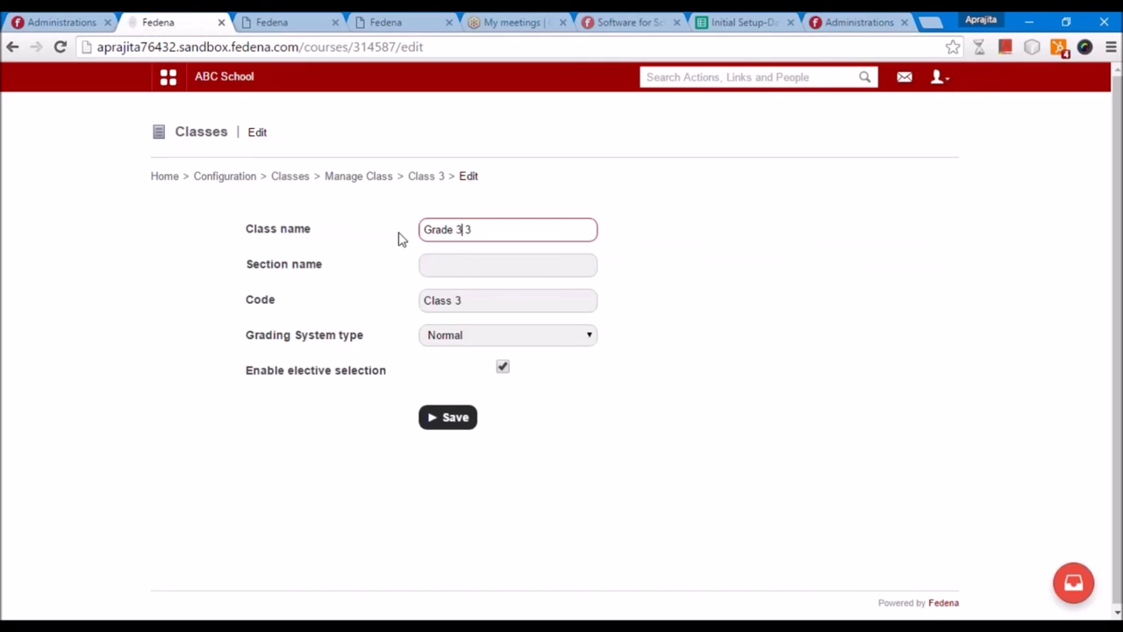
drag(453, 301, 418, 303)
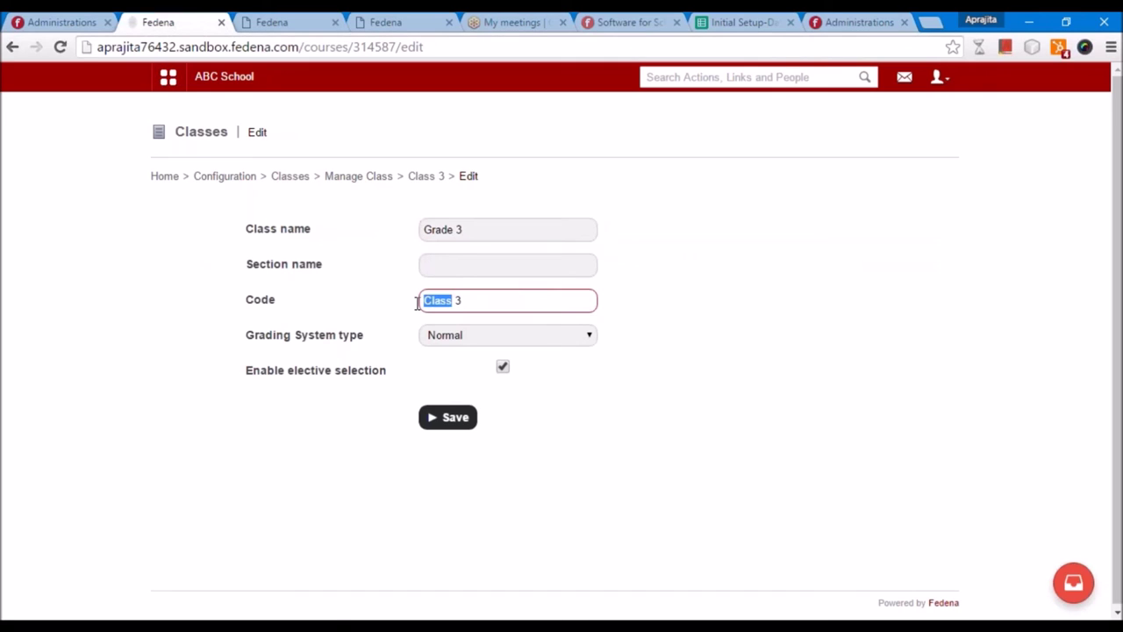
text(Grade)
click(436, 421)
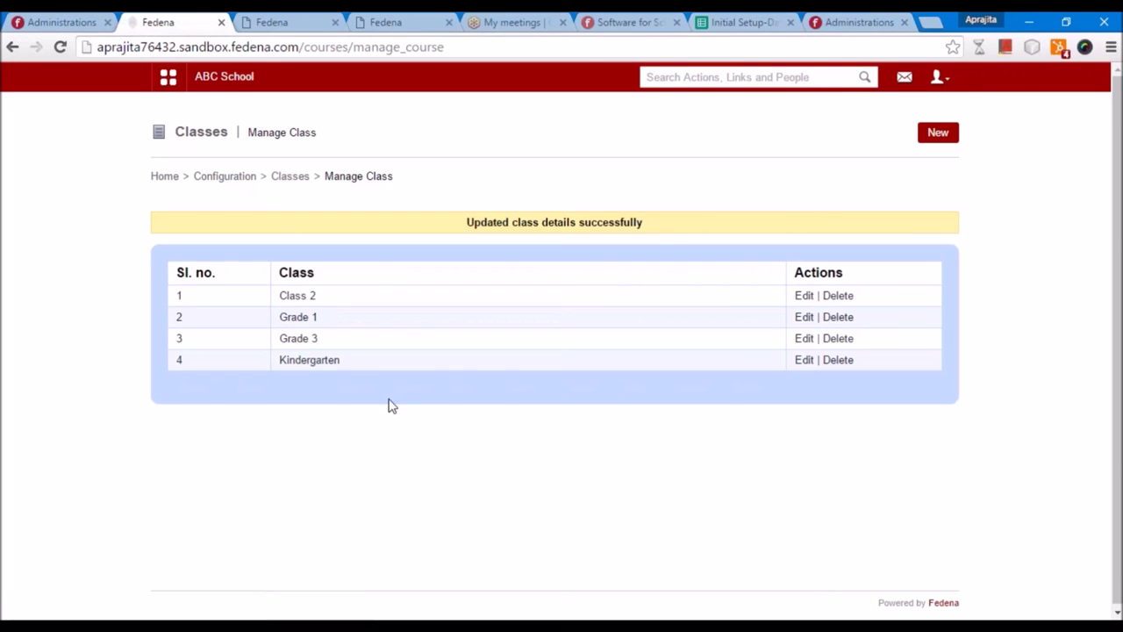
- Rename Class 2 to 'Grade 2' in both the class name and code
click(804, 295)
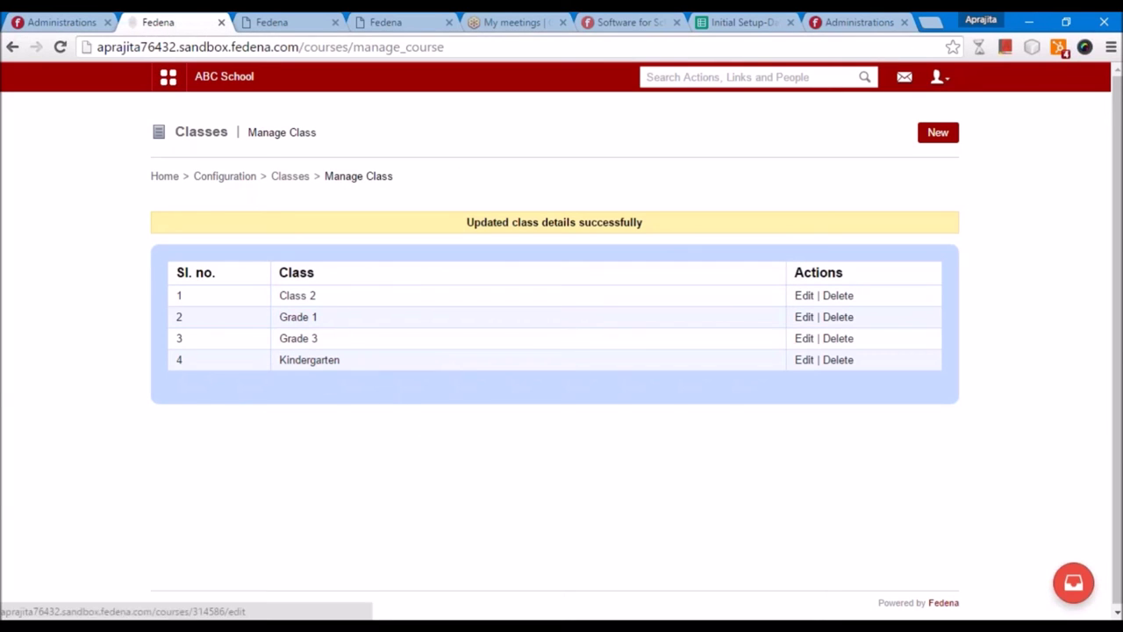
drag(451, 229, 394, 243)
key(BackSpace)
text(Grade 2)
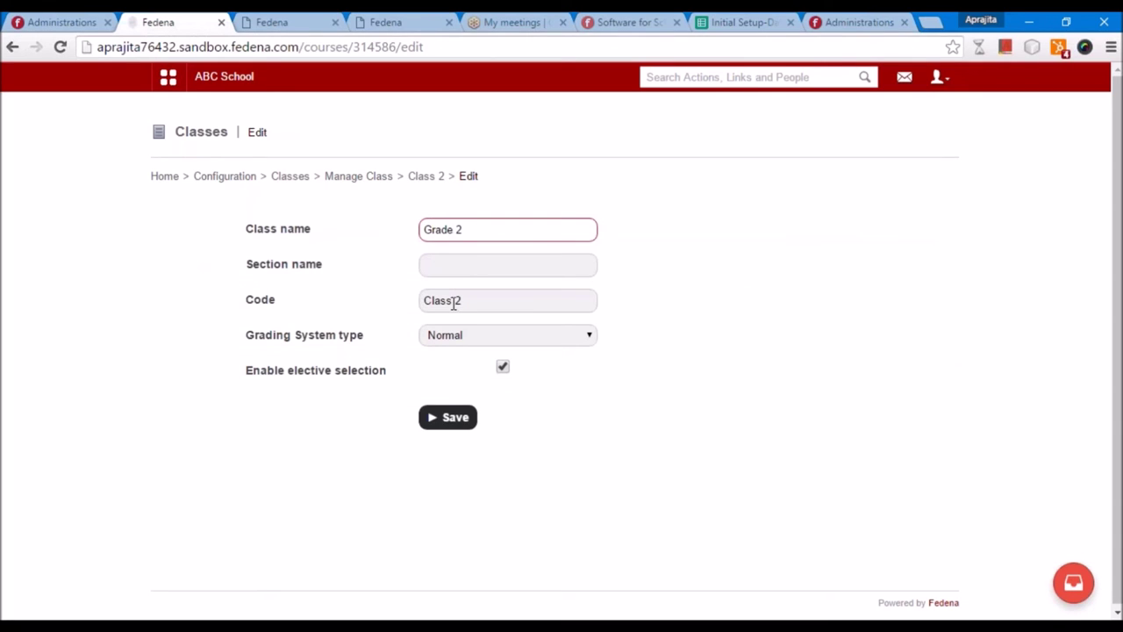
drag(451, 303, 418, 294)
click(416, 298)
text(Grade)
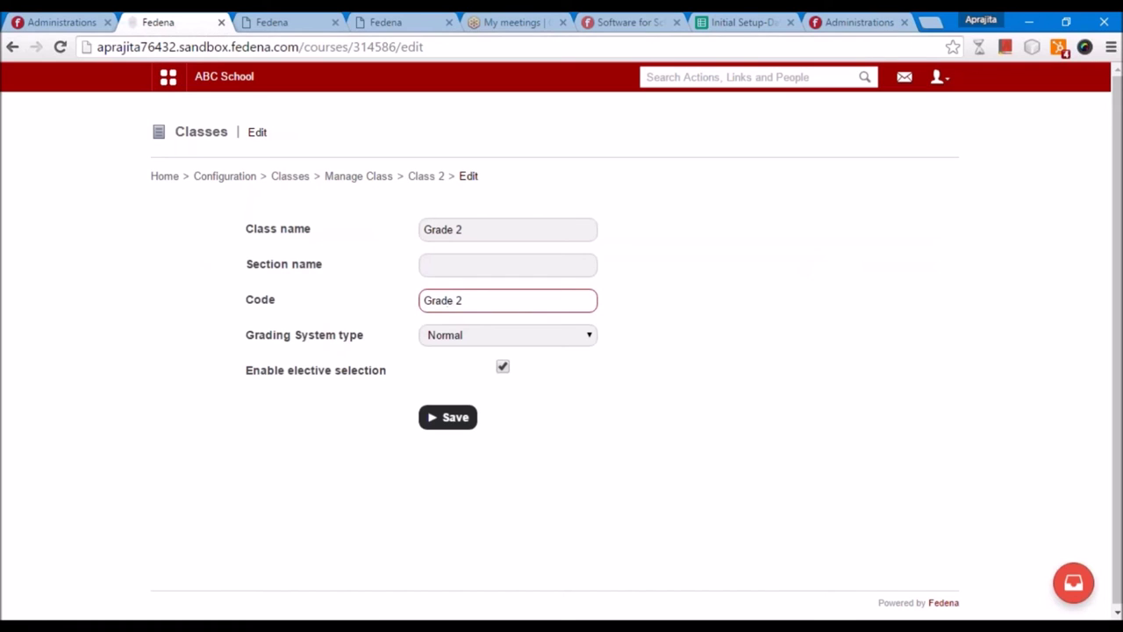
click(438, 429)
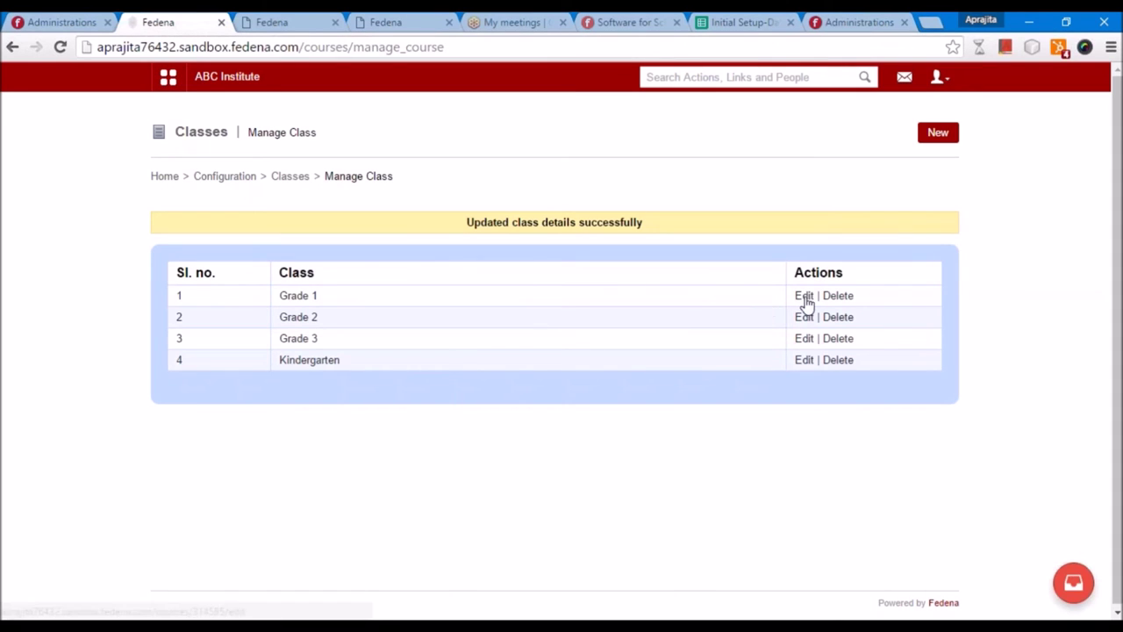
- Try CCE for Grade 1's grading system, revert to Normal, and leave without saving
key(alt+Left)
click(452, 332)
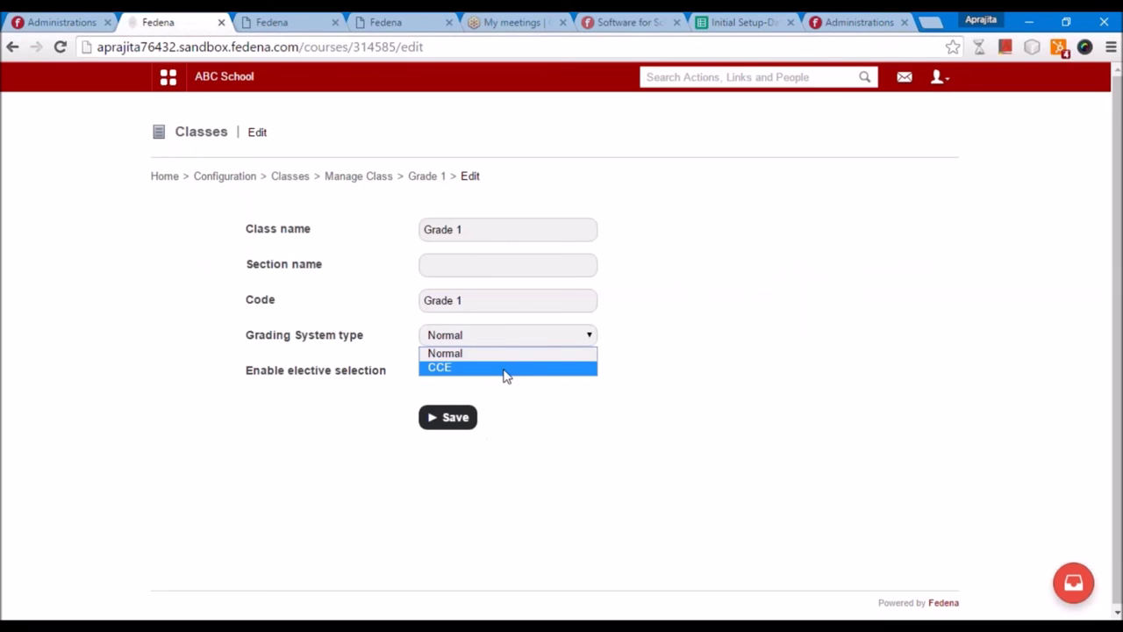
click(507, 369)
click(497, 337)
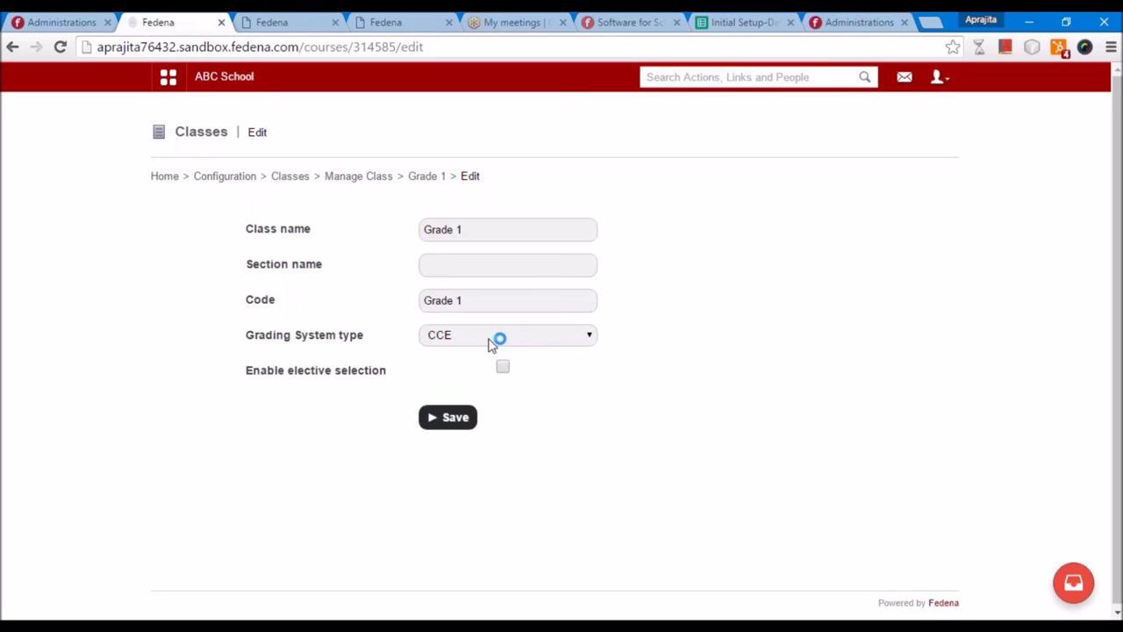
click(492, 353)
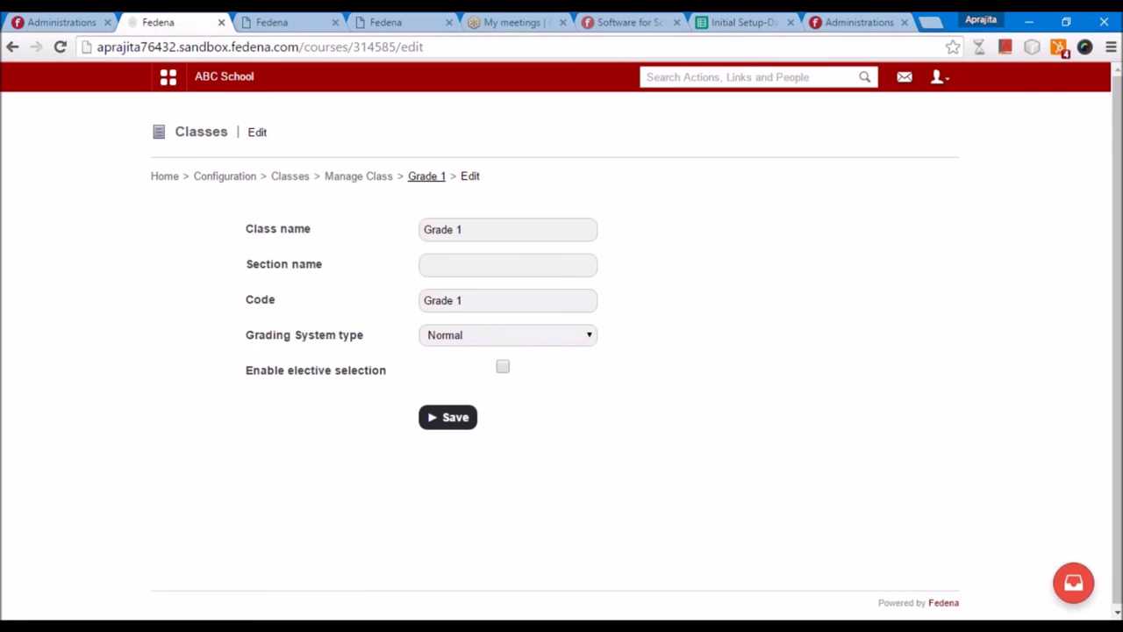
click(427, 175)
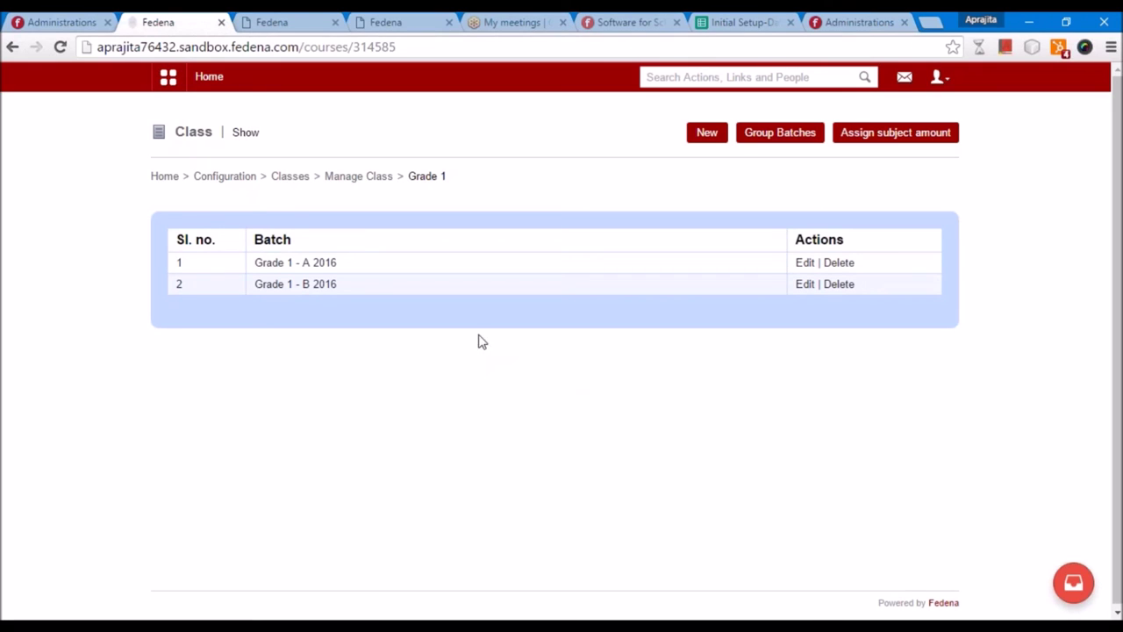
- Open the Grade 1 class and start a new batch form
click(338, 179)
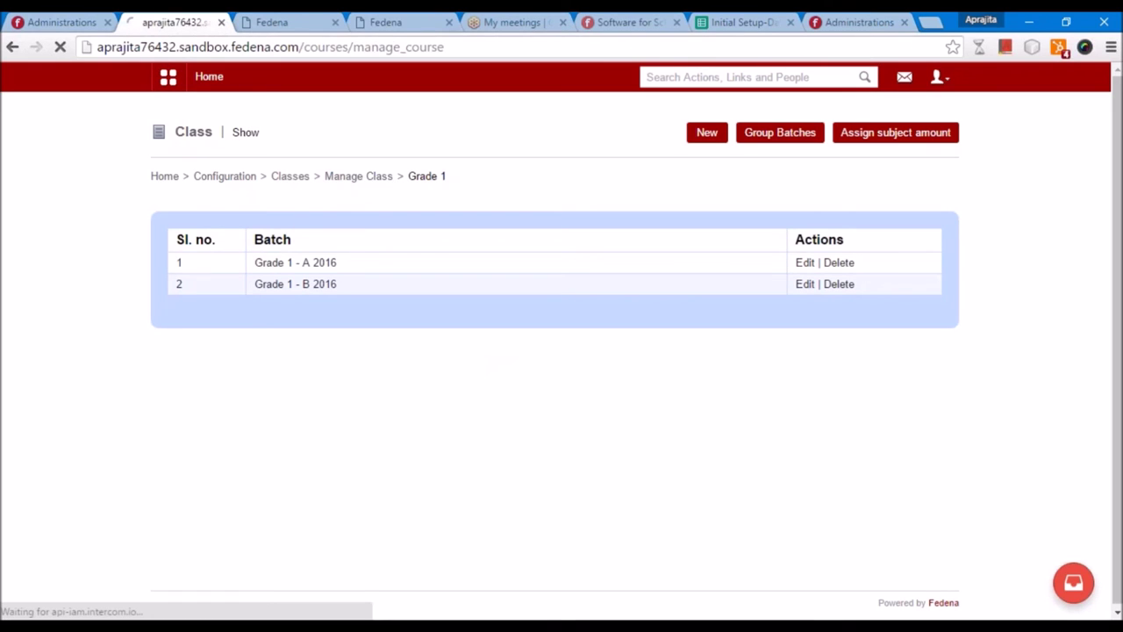
click(298, 262)
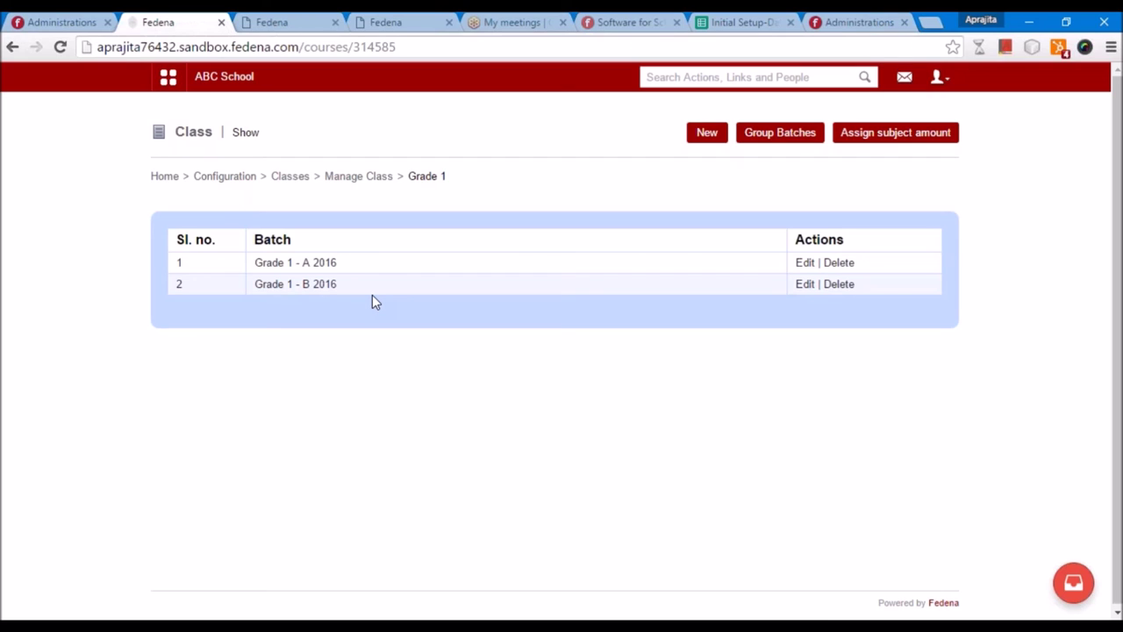
click(715, 132)
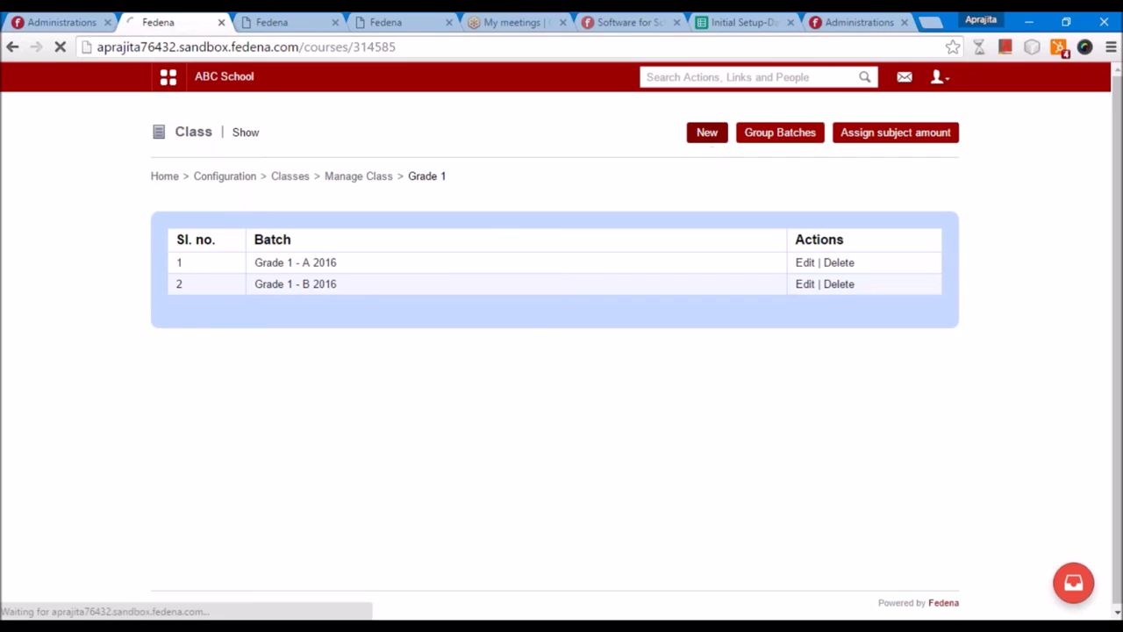
click(451, 229)
- Save Grade 1 batch 'A 2017' (30 June 2016–30 June 2017) with previous subjects imported
text(A 2017)
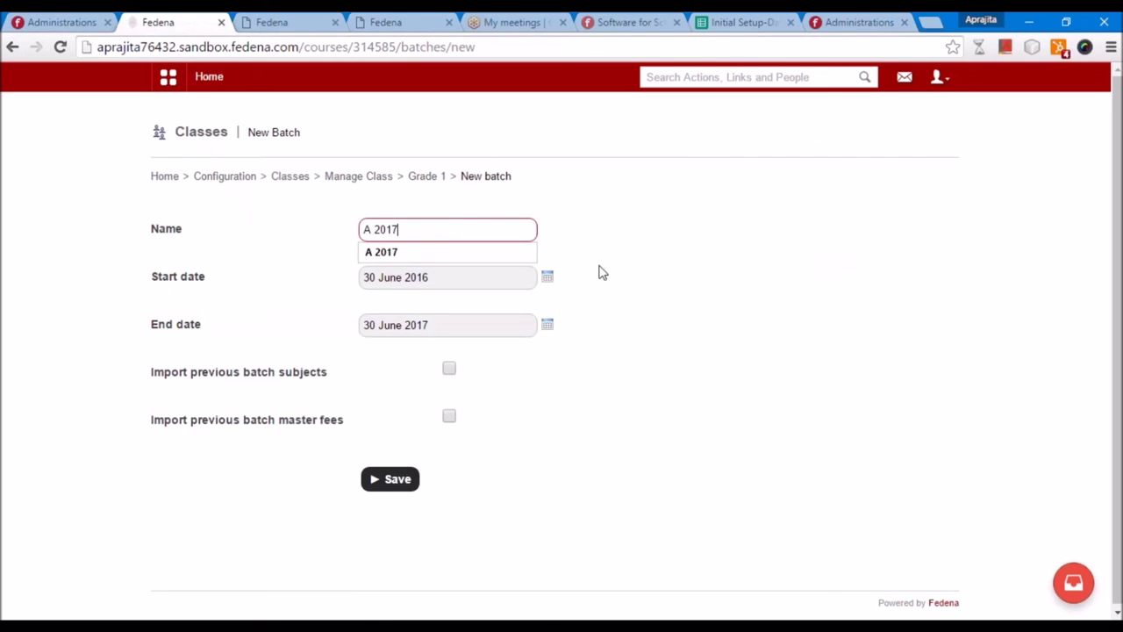
click(602, 273)
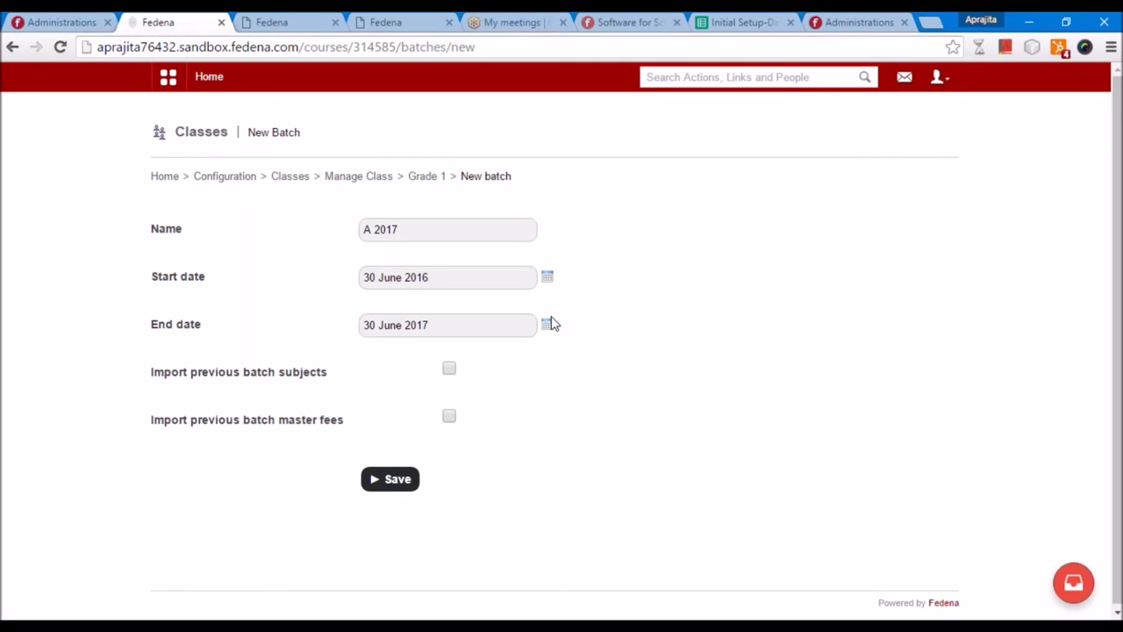
click(449, 369)
click(389, 481)
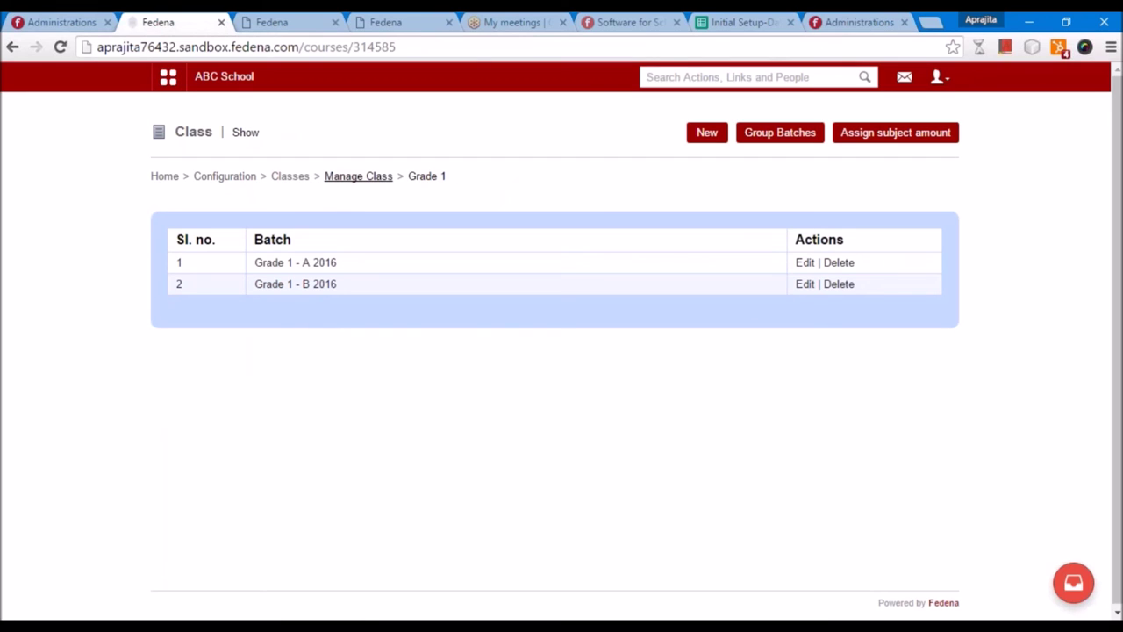
click(338, 186)
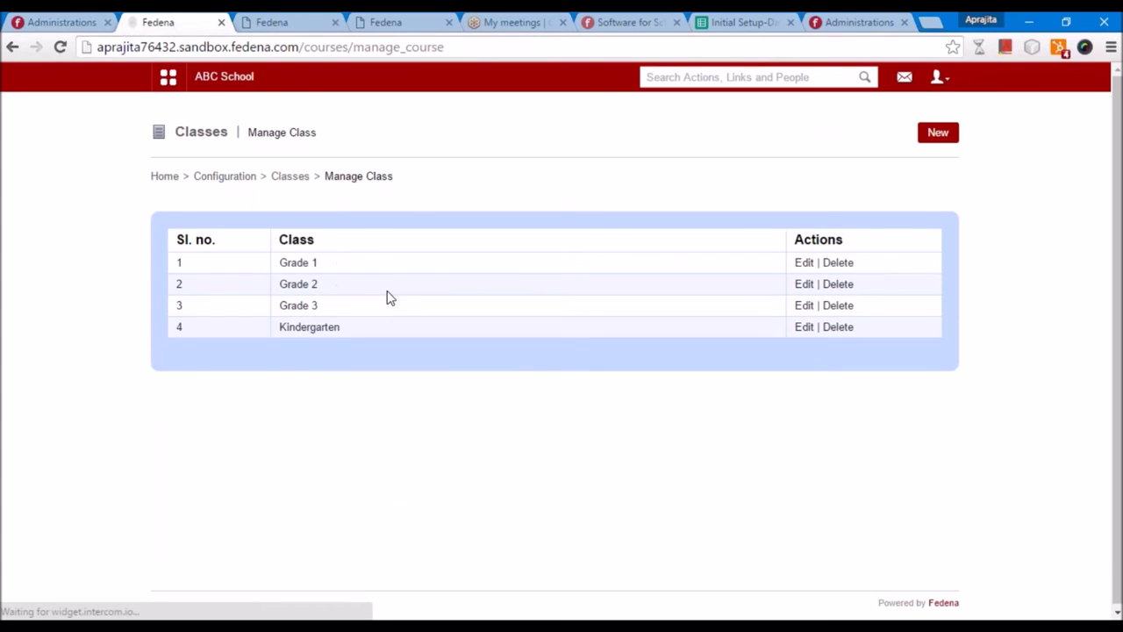
- Open Manage Subjects and list the subjects of batch Grade 1 - A 2016
click(289, 175)
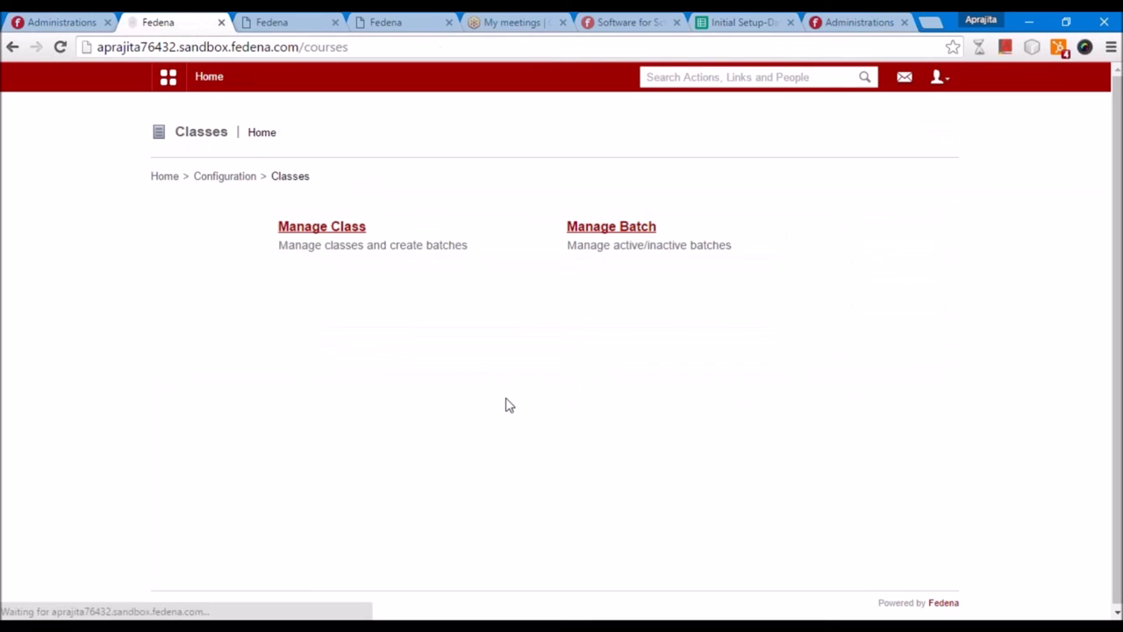
click(232, 180)
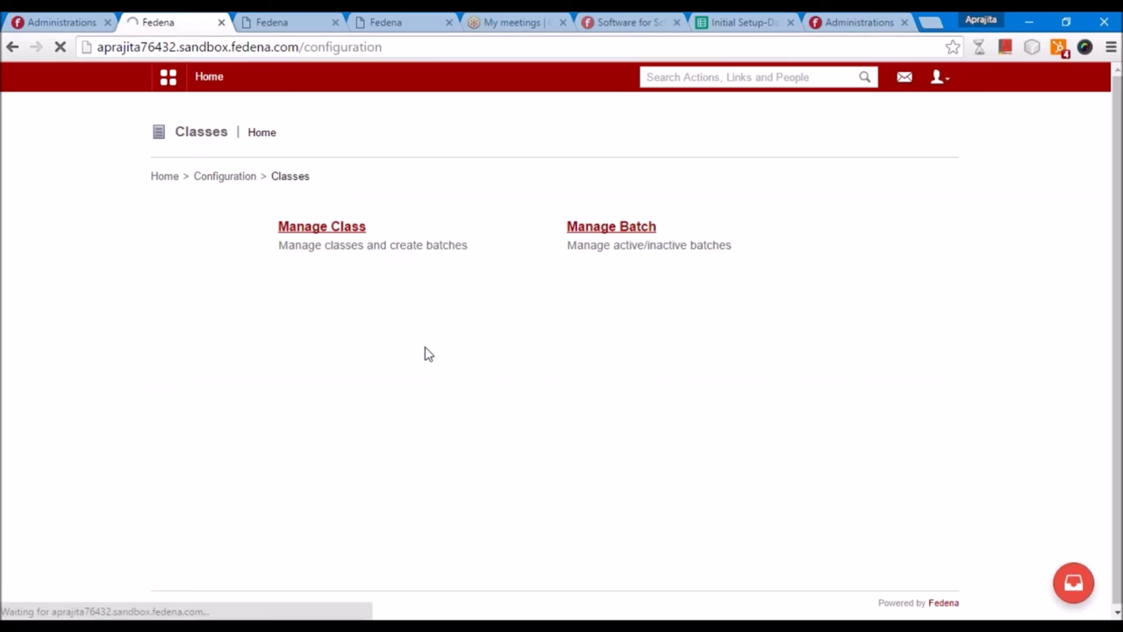
click(369, 315)
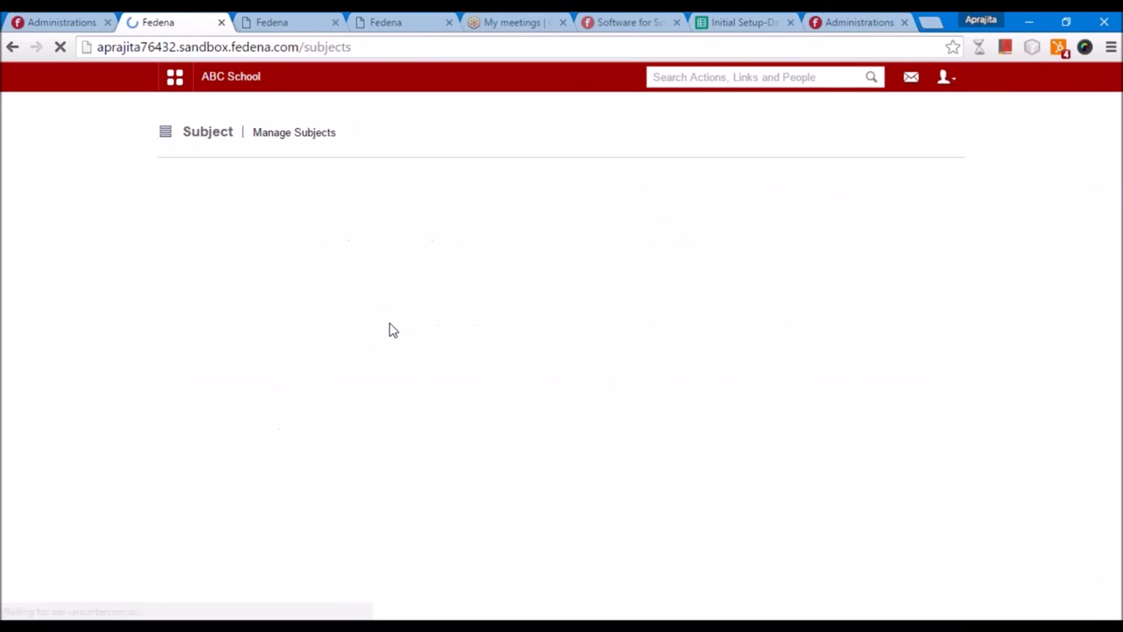
click(358, 277)
click(348, 311)
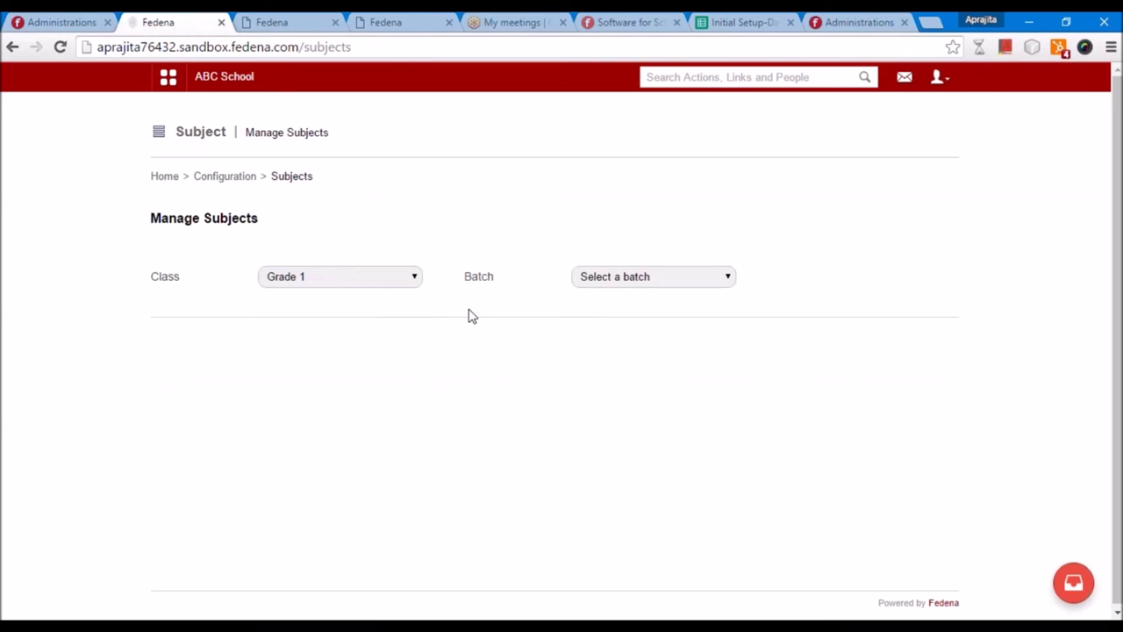
click(618, 279)
click(616, 310)
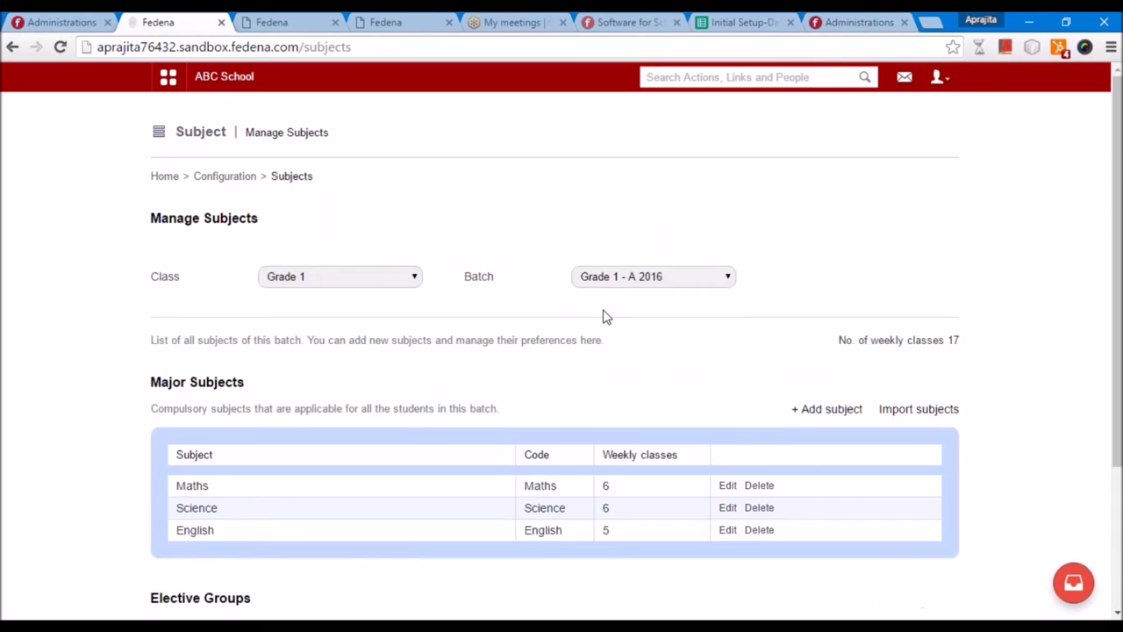
scroll(610, 310, down, 3)
scroll(626, 394, up, 3)
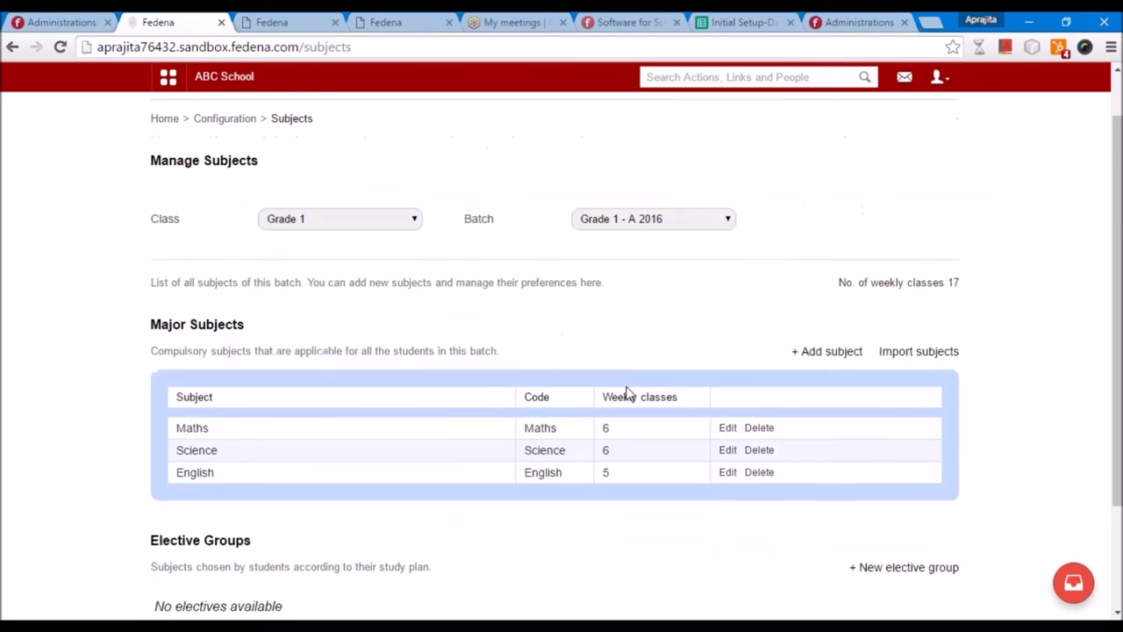
- Switch to batch Grade 1 - B 2016, showing Maths 6, Science 6, English 5 weekly classes
click(646, 249)
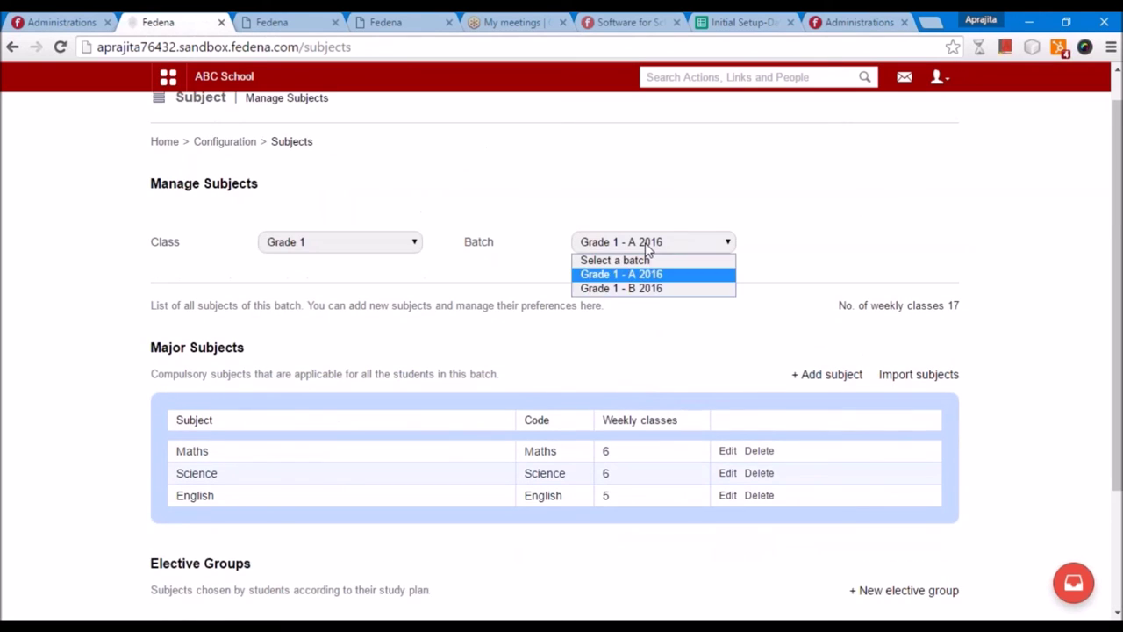
click(659, 289)
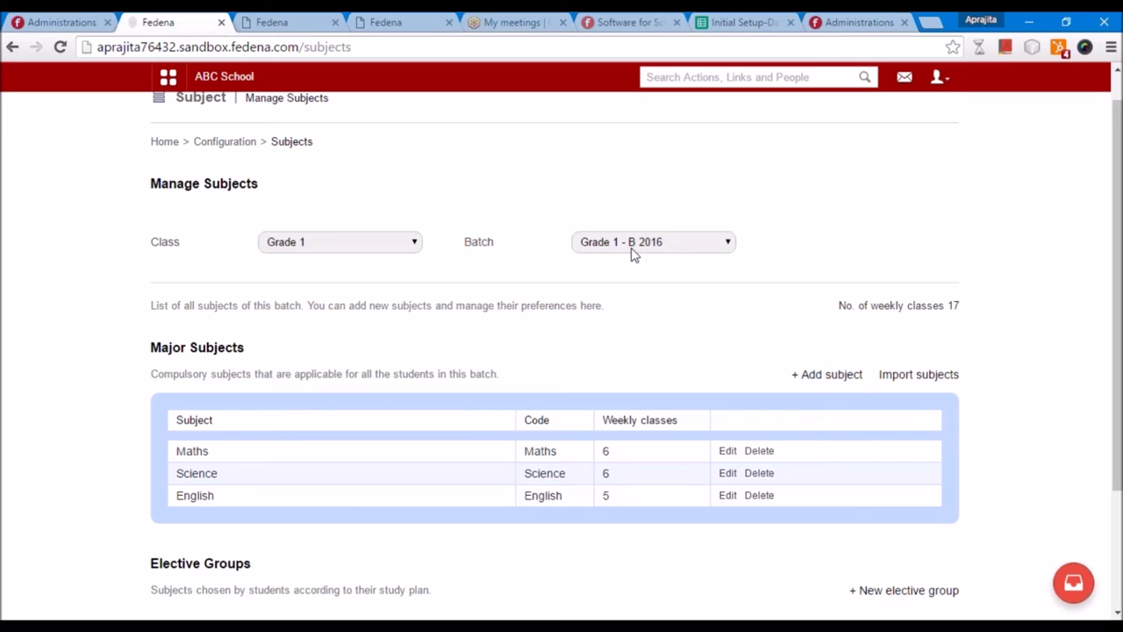
scroll(577, 290, down, 1)
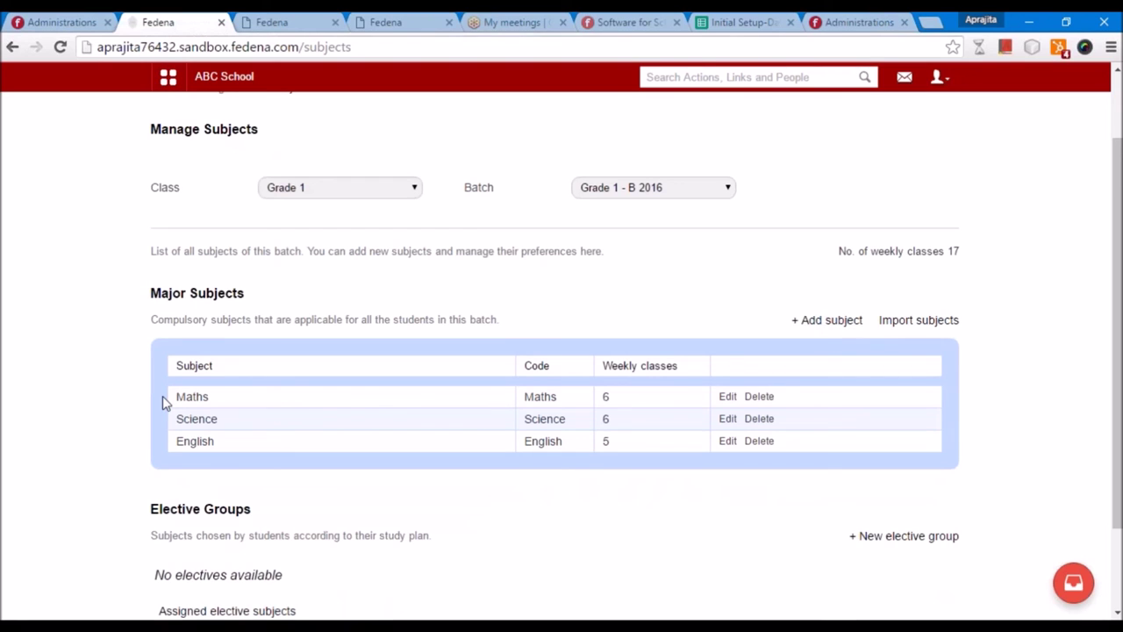
drag(610, 395, 596, 396)
- Change Maths' maximum weekly classes from 6 to 4 and save
click(597, 189)
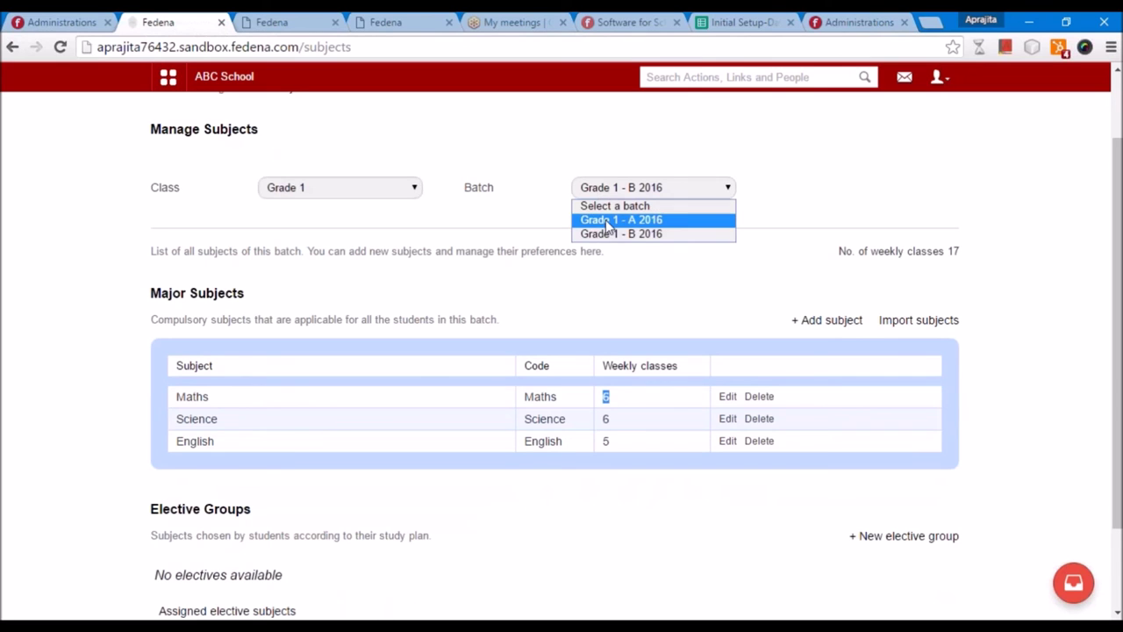
click(707, 381)
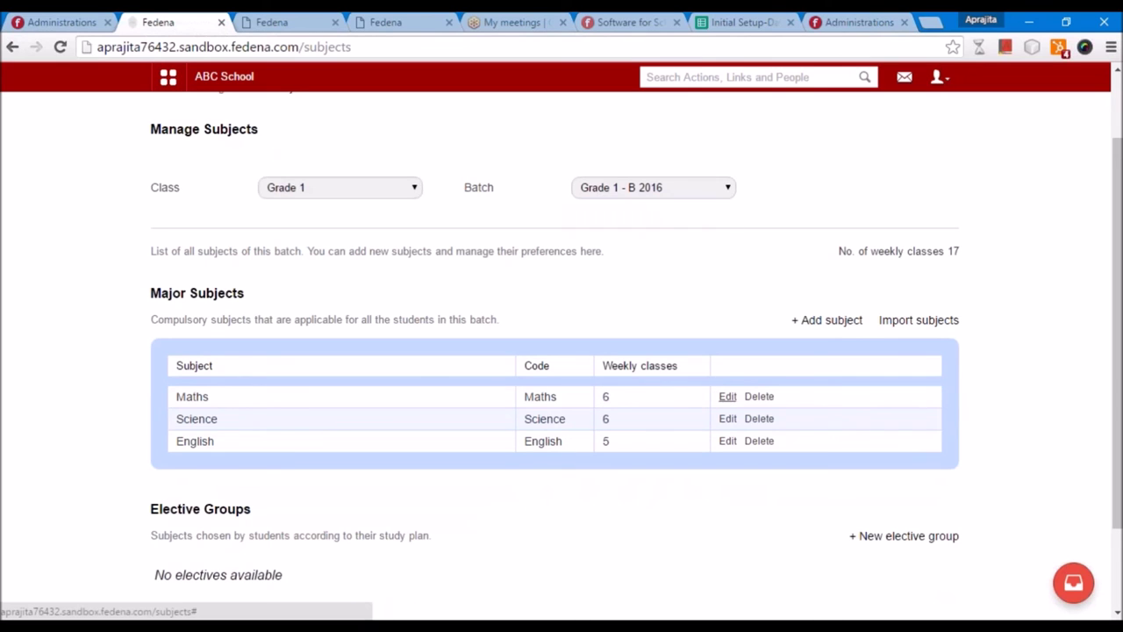
click(727, 396)
click(613, 251)
key(BackSpace)
text(4)
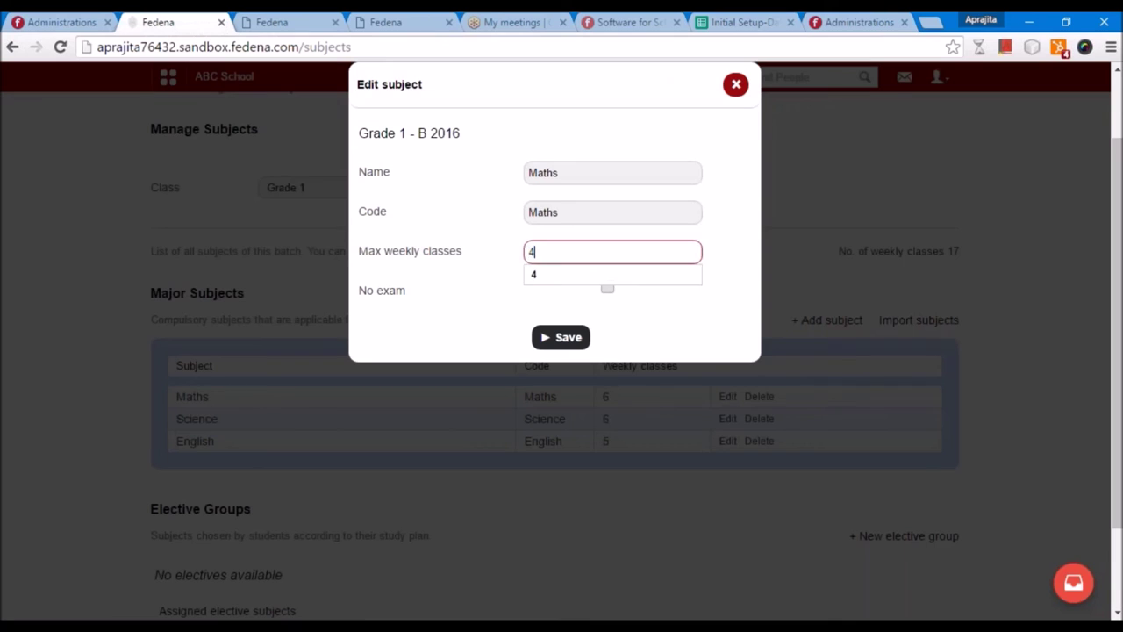
click(561, 337)
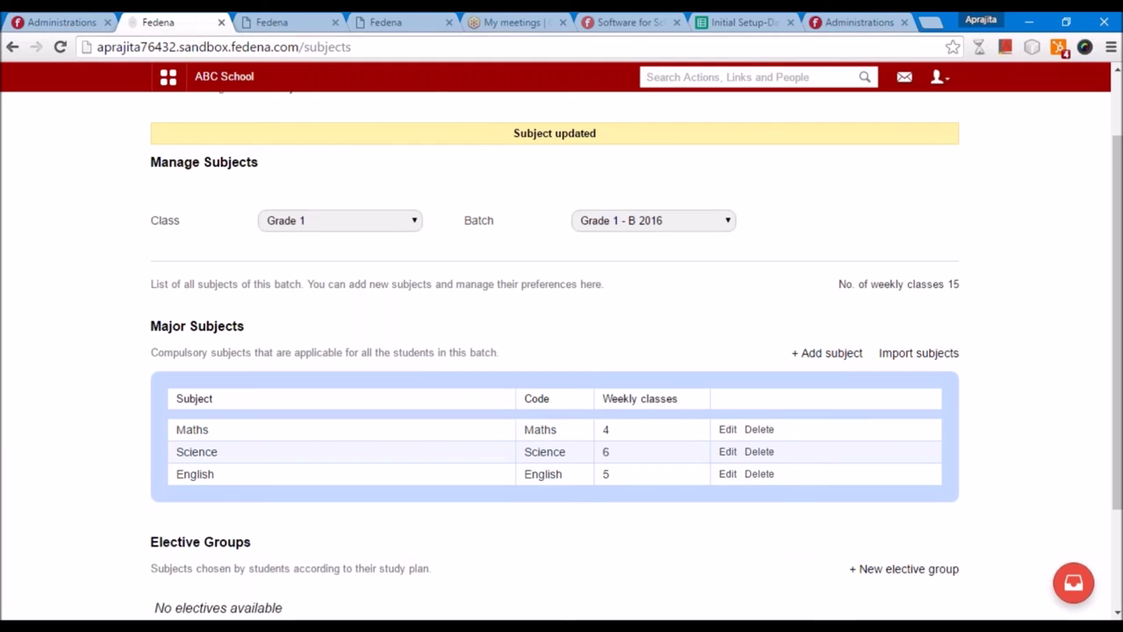
- Reopen Maths to confirm 4 weekly classes were saved, then close the editor
click(727, 430)
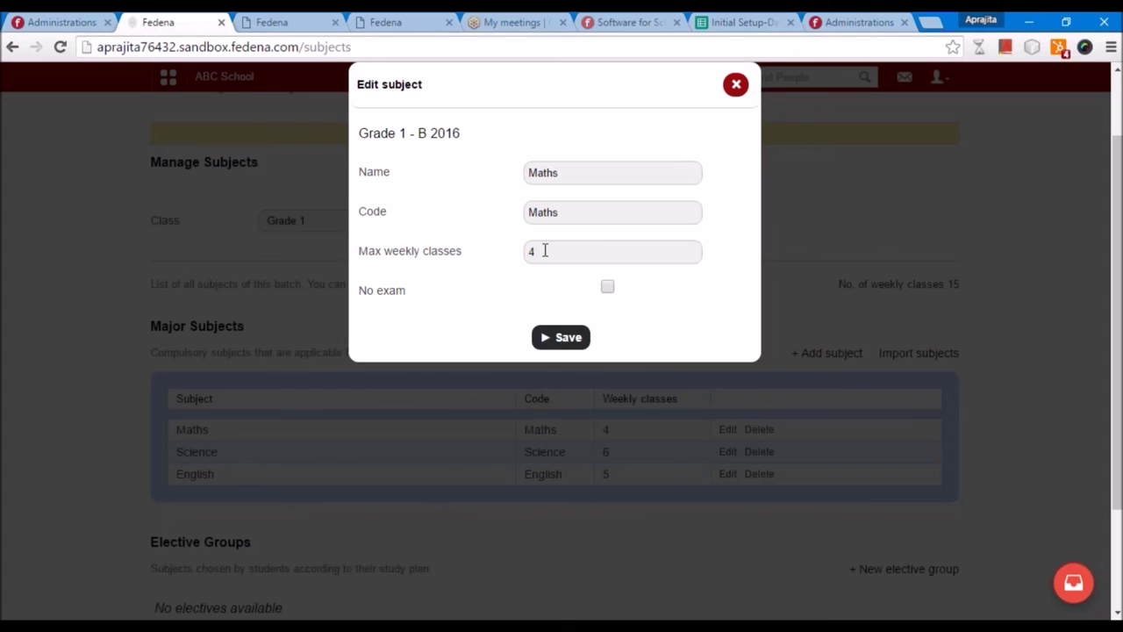
click(737, 85)
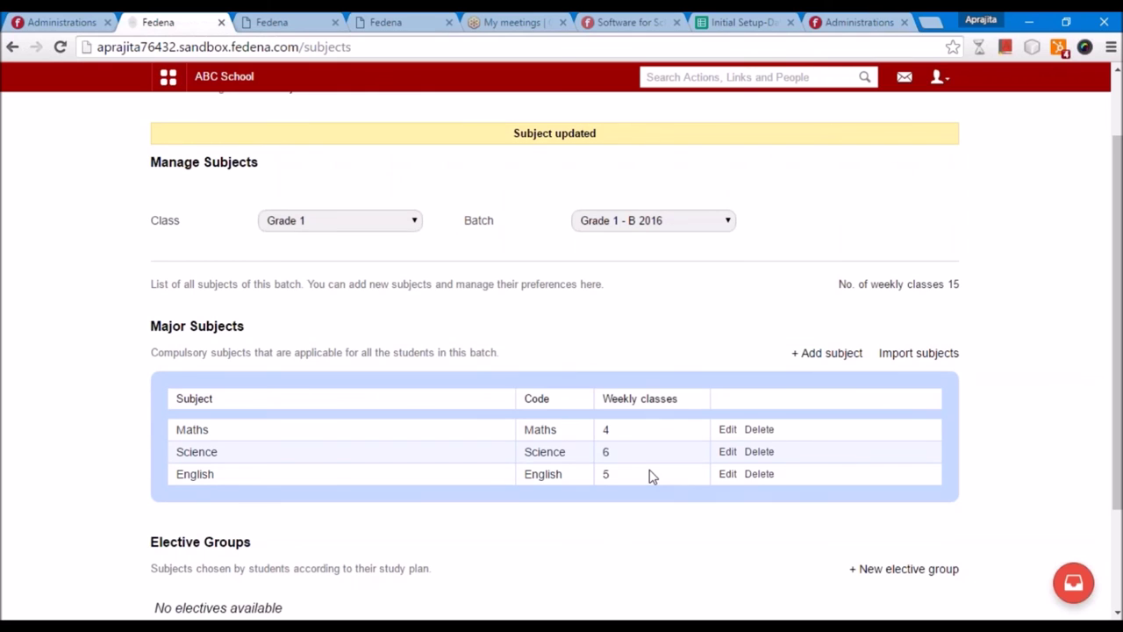
scroll(642, 473, up, 1)
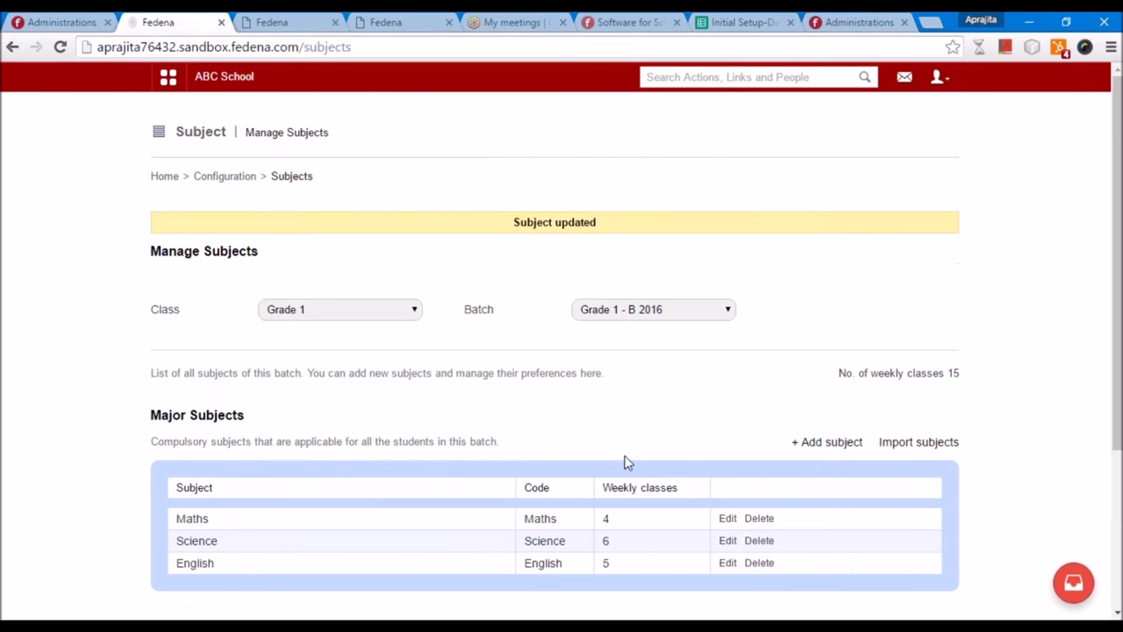
- Return to the Configuration page via the breadcrumb and Administration > Settings menu
click(236, 178)
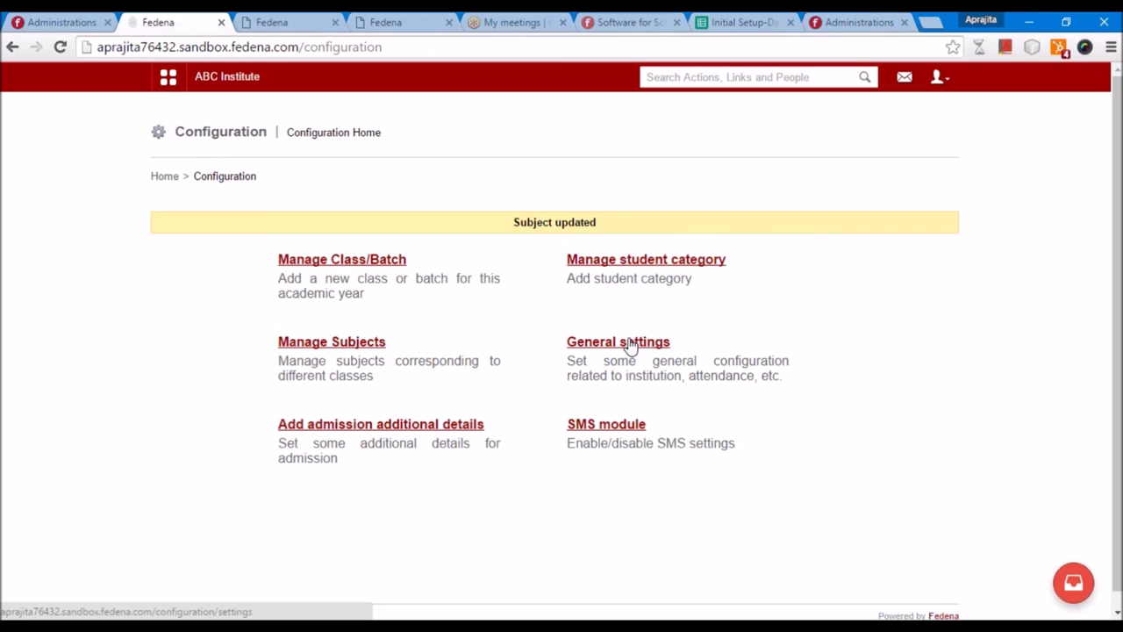
click(167, 77)
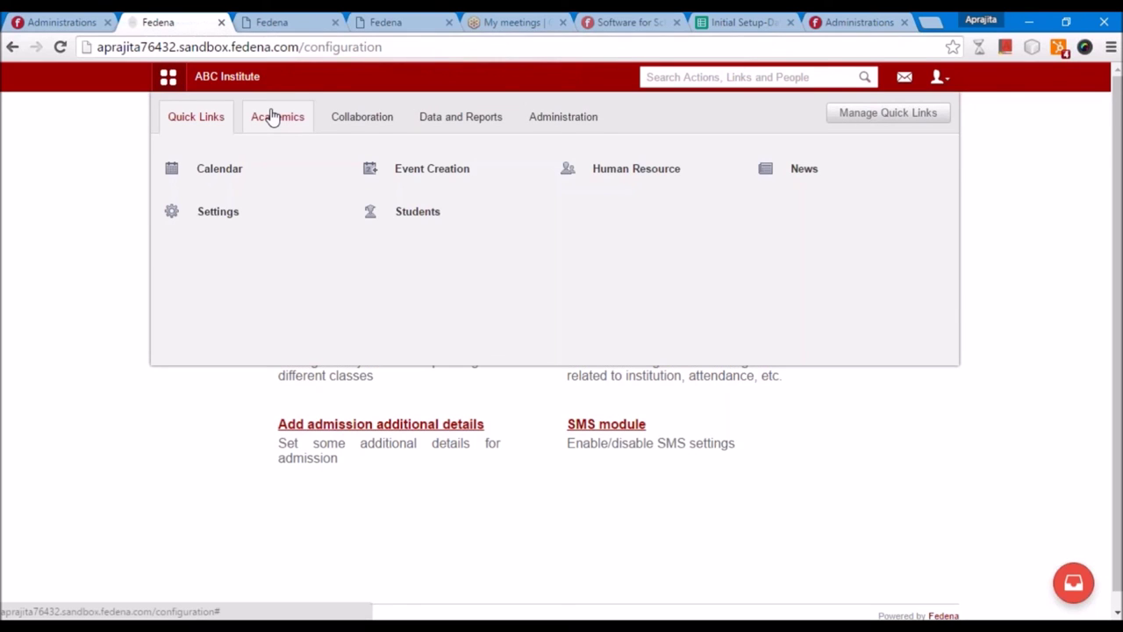
click(571, 130)
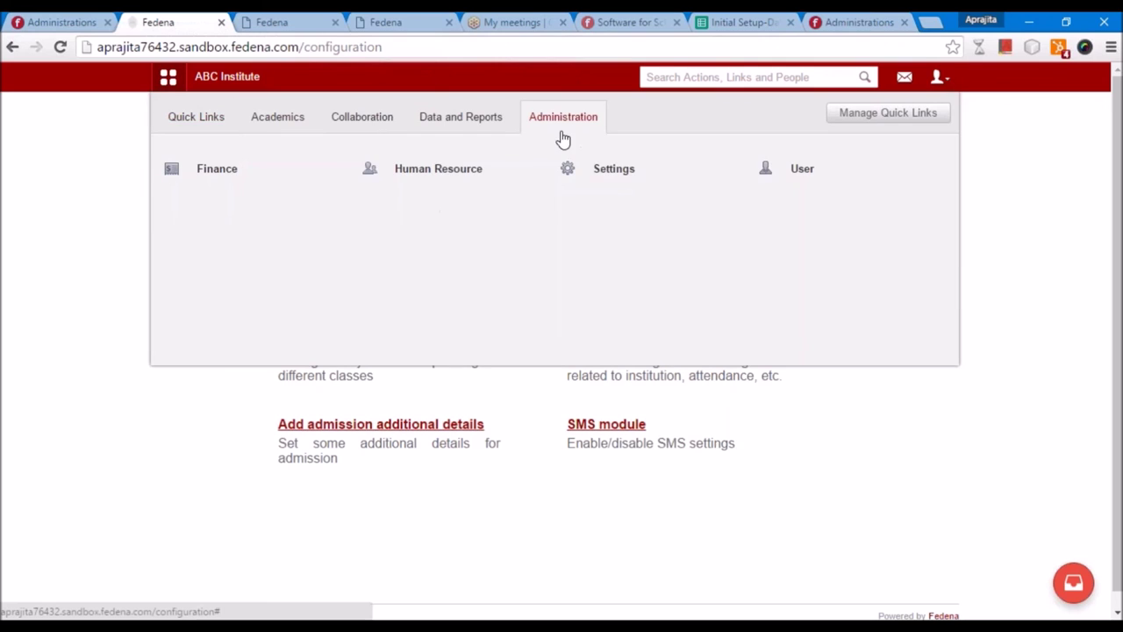
click(602, 181)
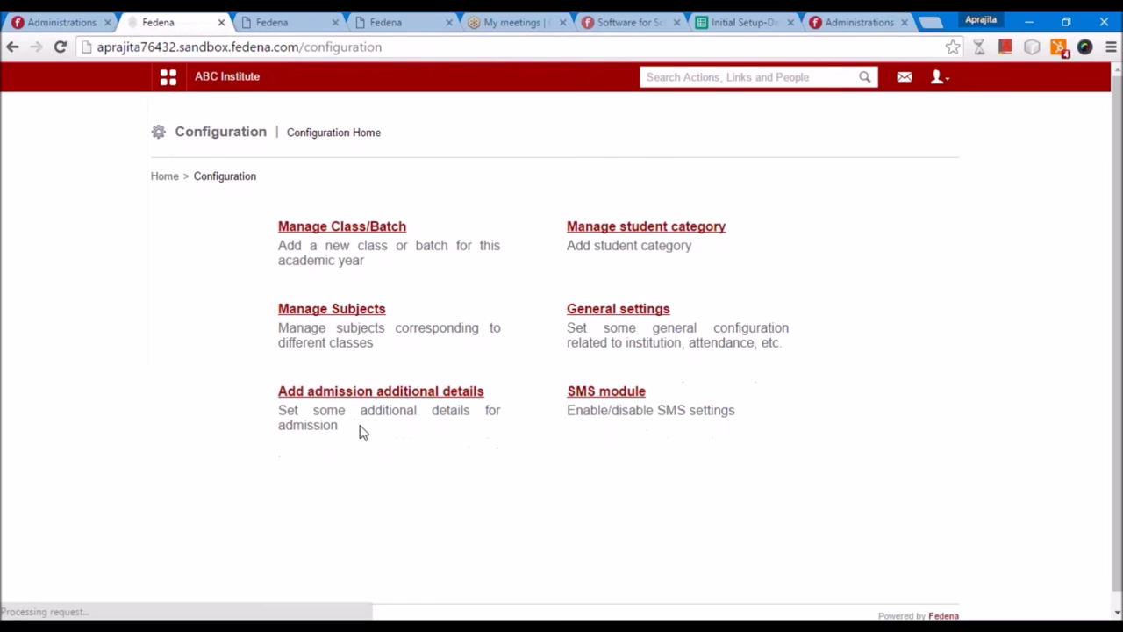
- Go to Academics > Students > Student Admission, with admission date 29 June 2016 prefilled
click(168, 79)
click(252, 117)
mouse_move(263, 251)
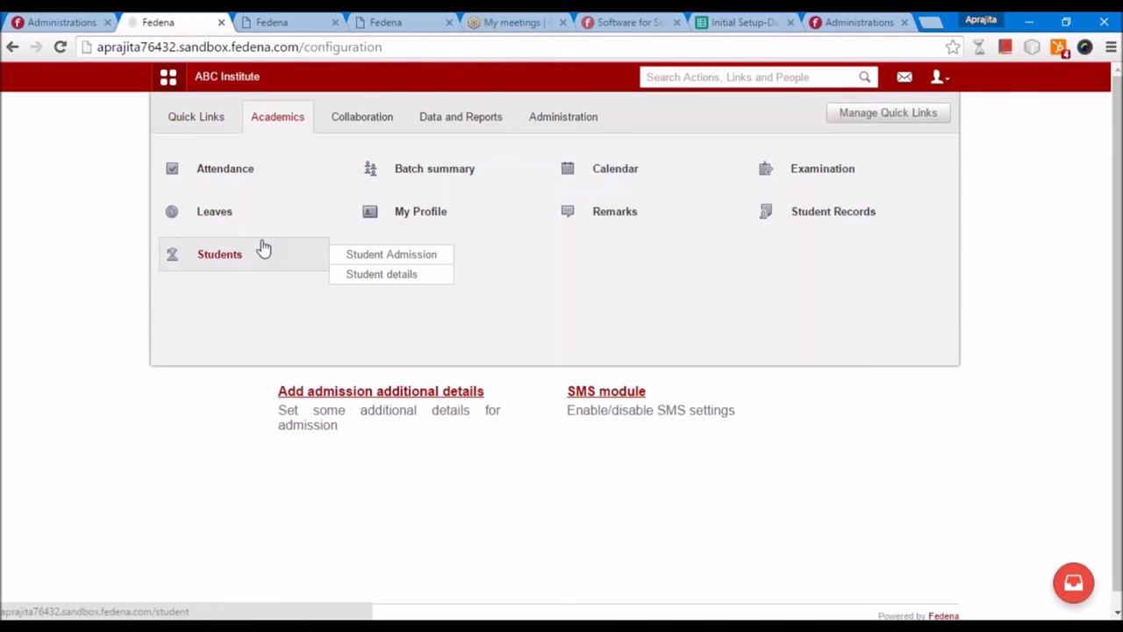
click(344, 259)
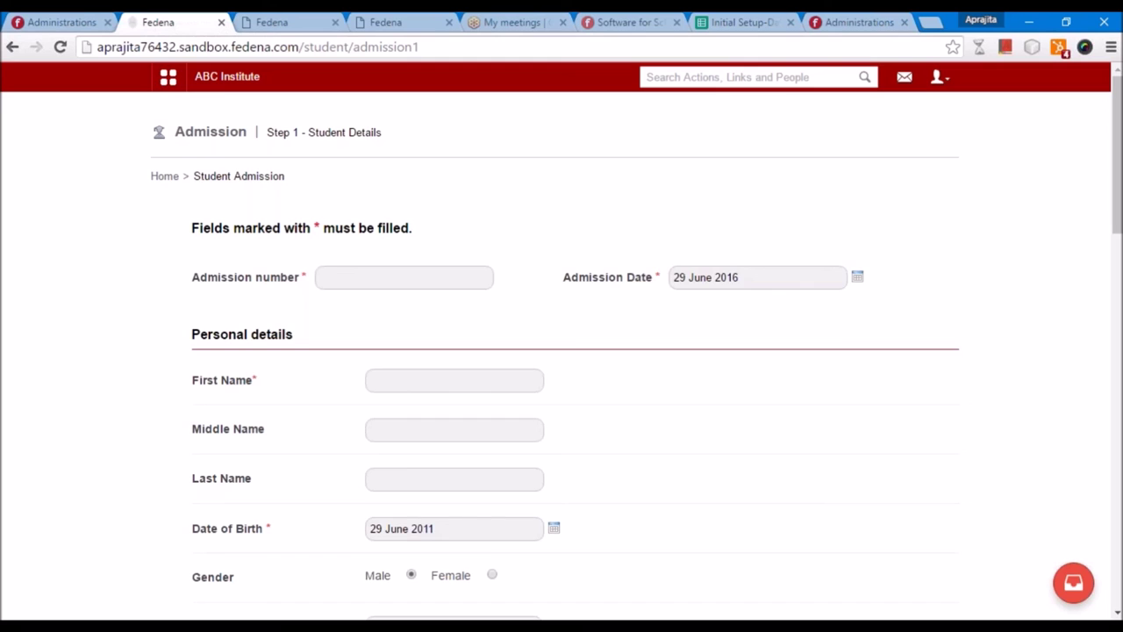
scroll(222, 109, down, 2)
scroll(222, 109, up, 2)
click(168, 77)
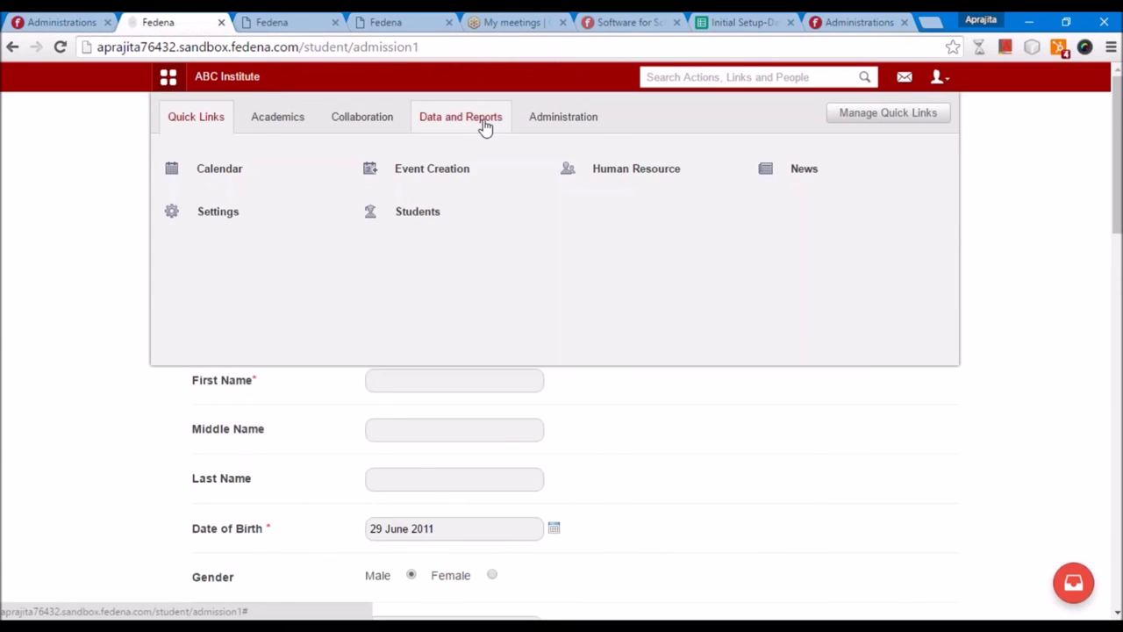
click(271, 126)
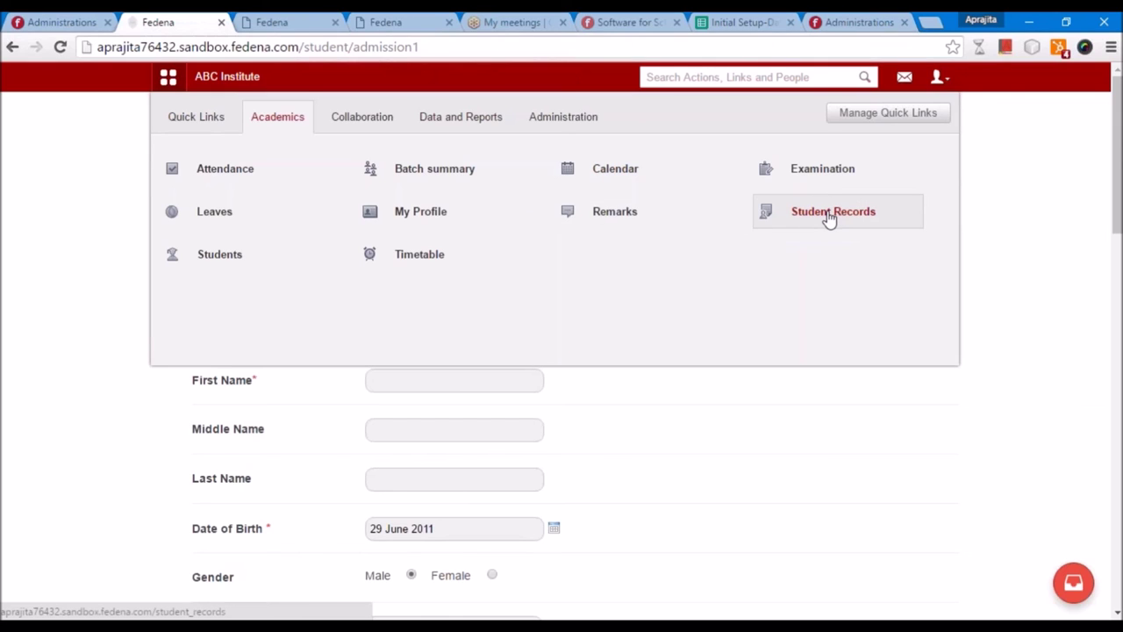
click(566, 129)
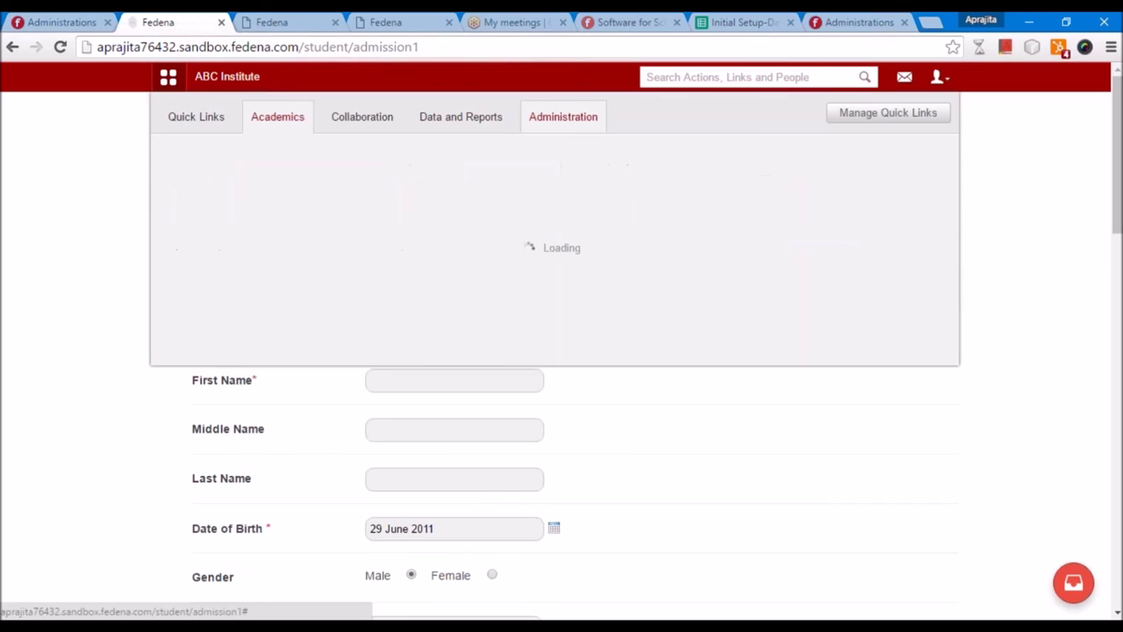
mouse_move(220, 184)
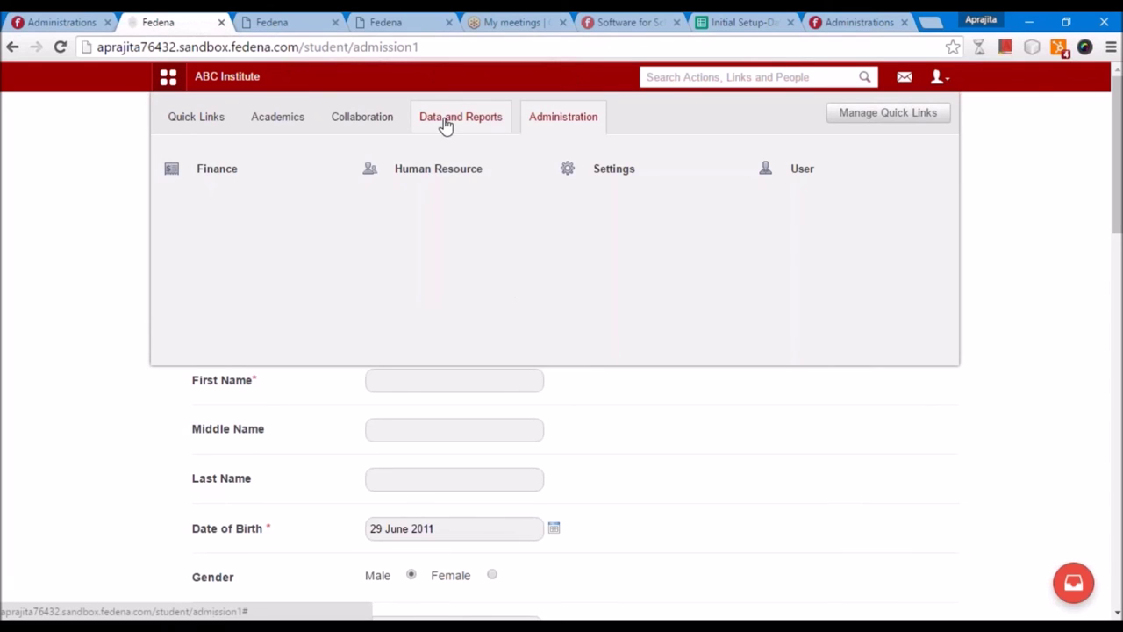
mouse_move(465, 173)
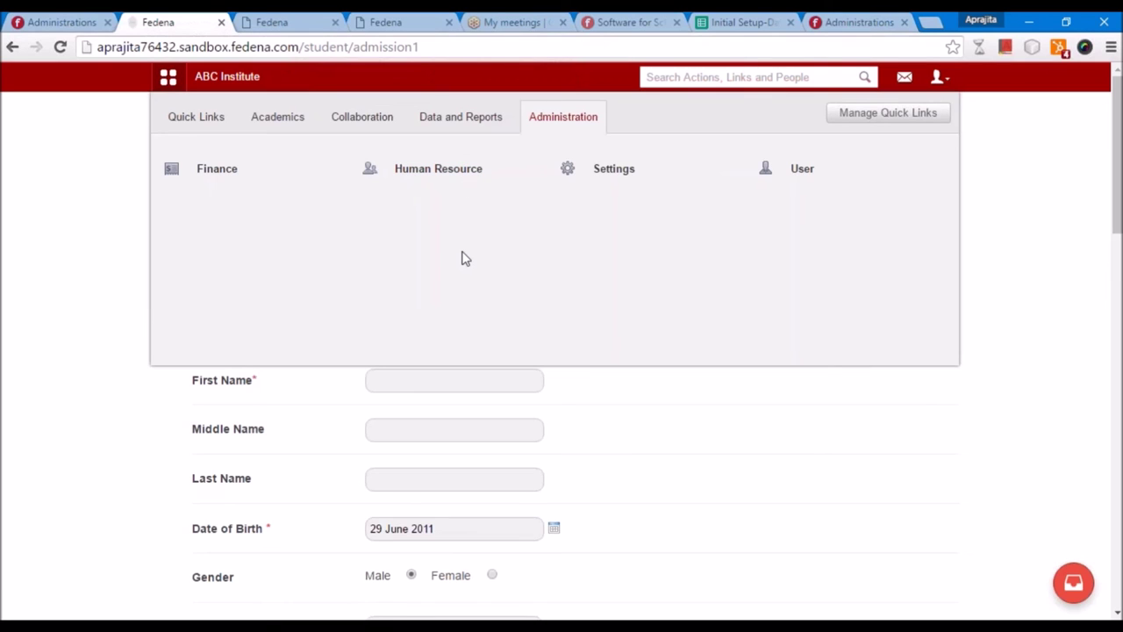
click(274, 128)
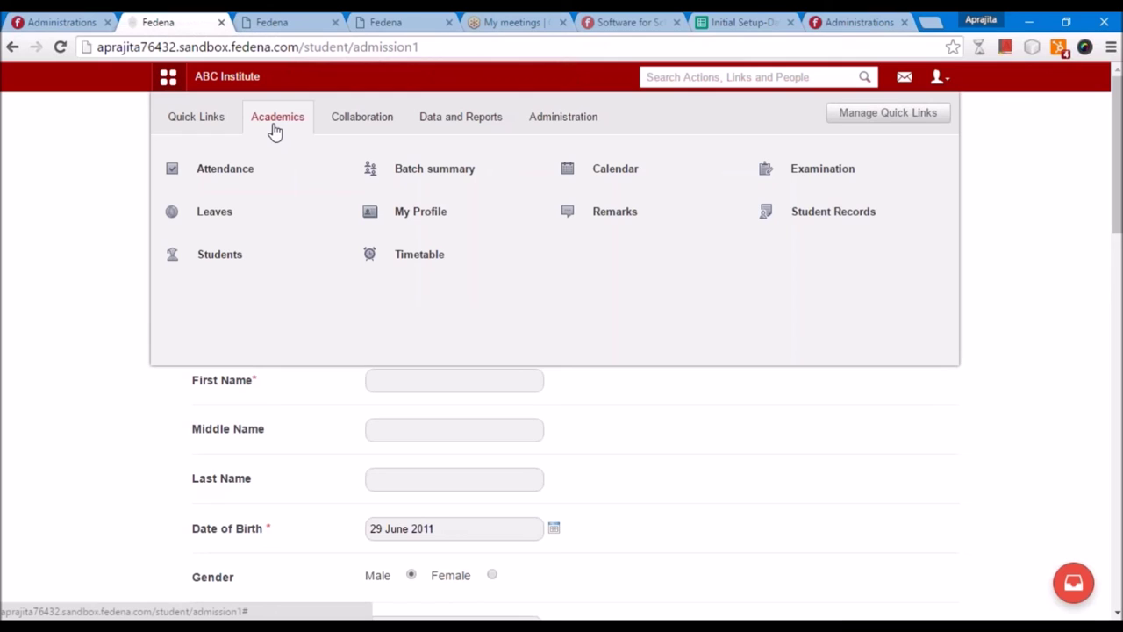
click(360, 128)
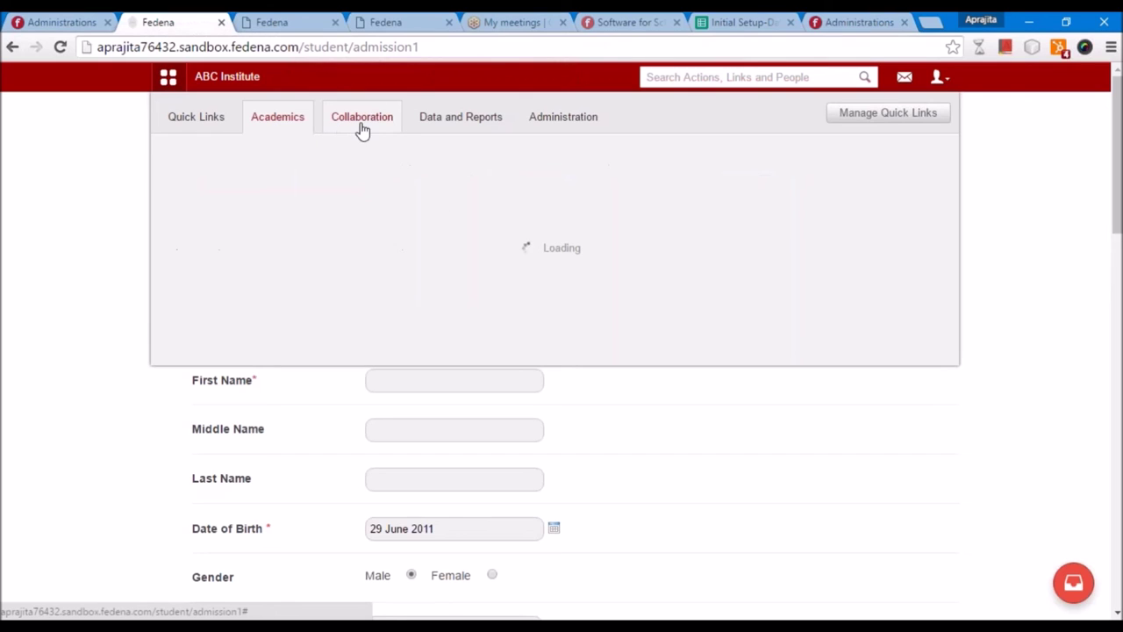
click(430, 130)
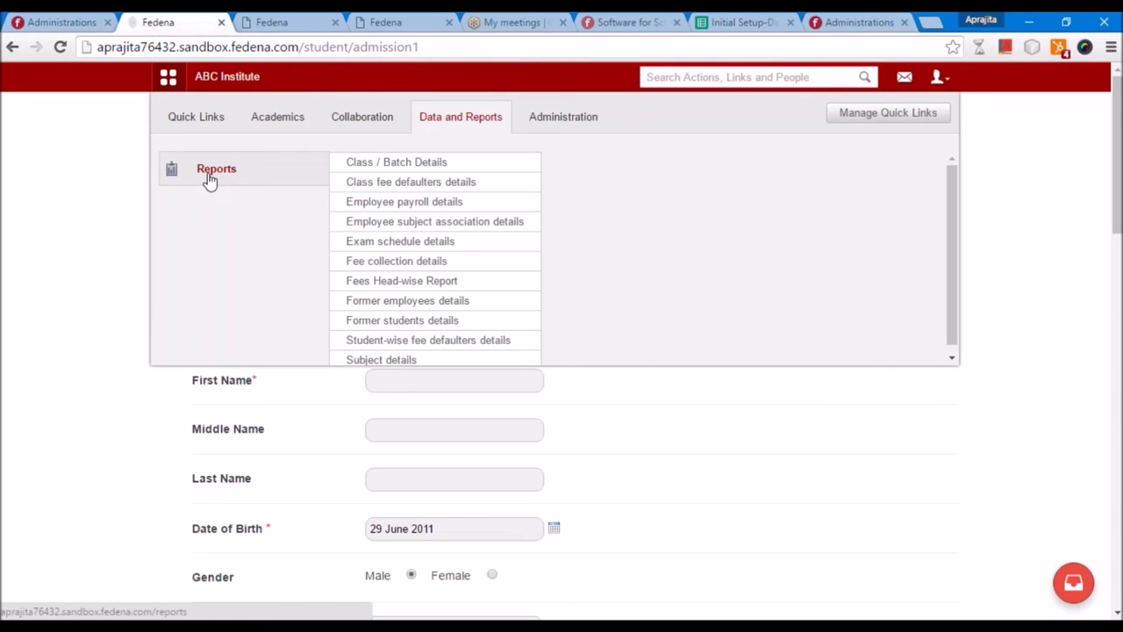
click(758, 472)
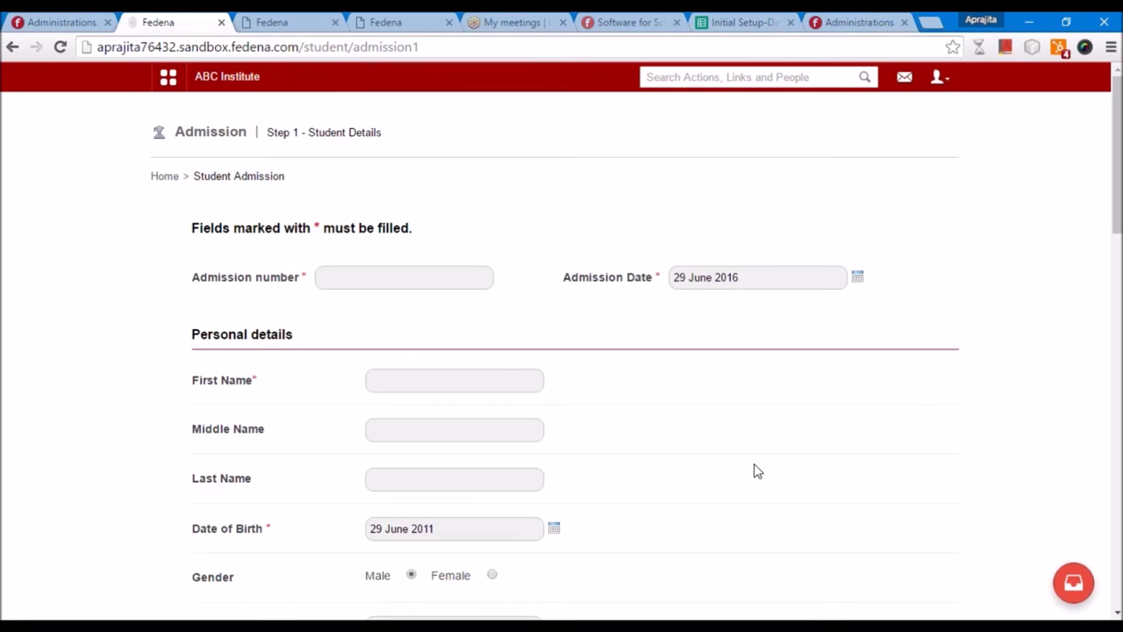